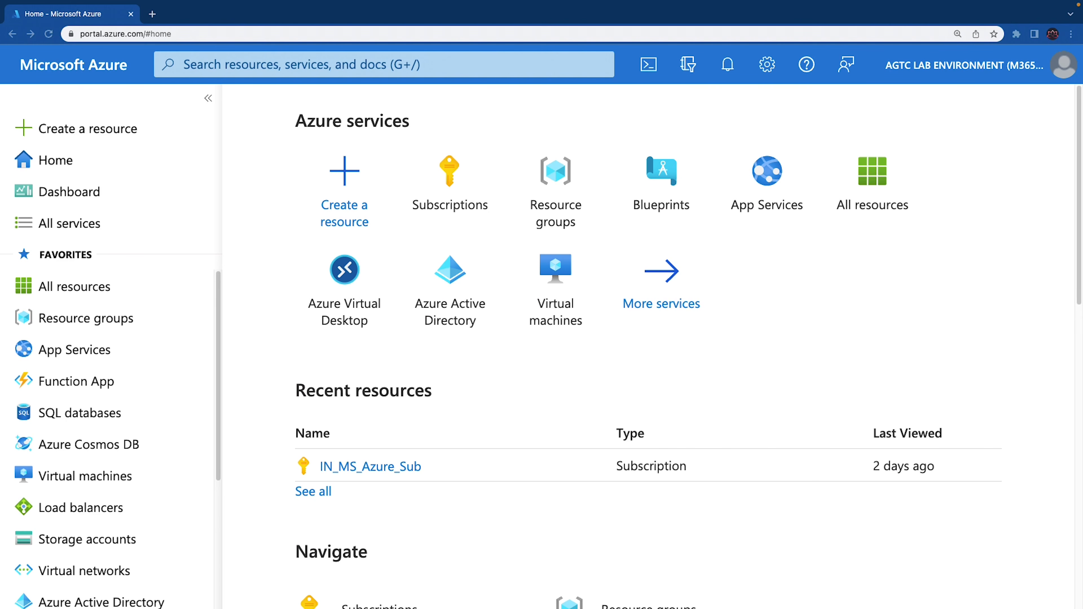
# Step: Load the Azure DevOps services page from azure.microsoft.com in a new browser tab and enlarge the page view
pyautogui.click(152, 13)
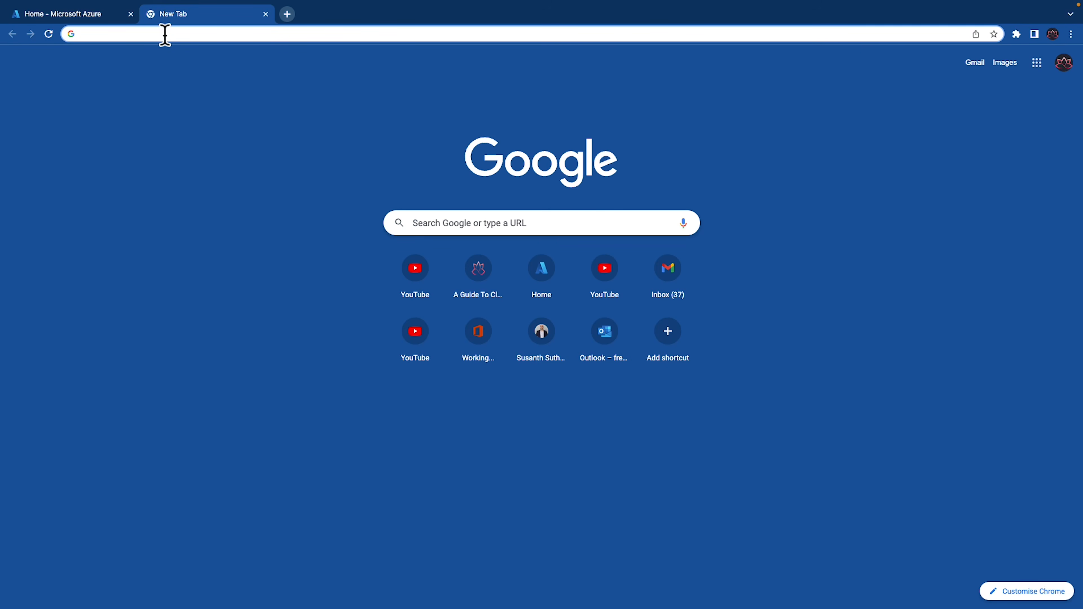
pyautogui.click(166, 34)
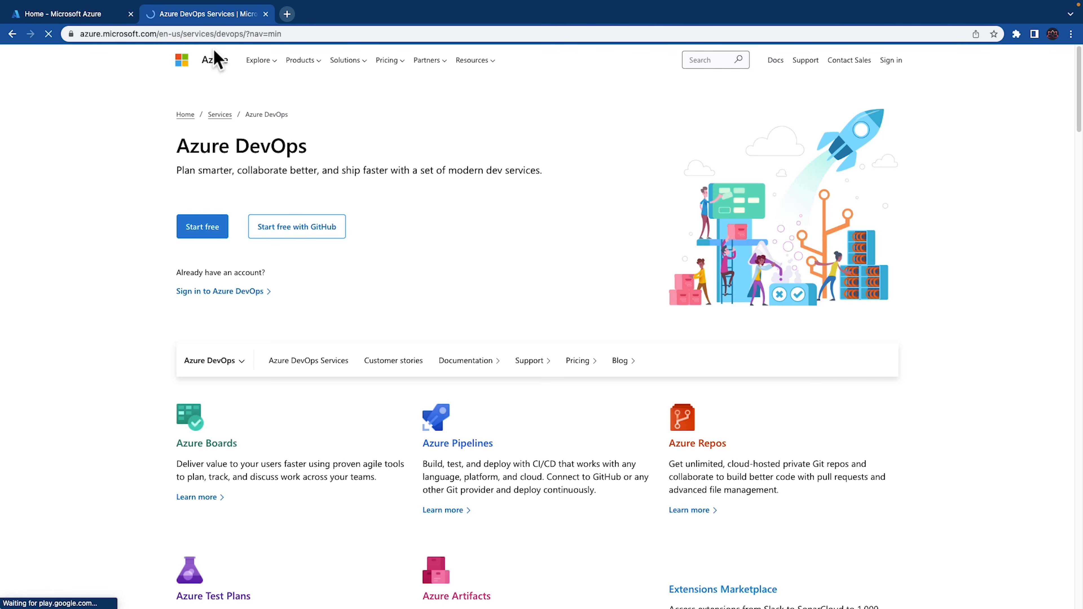
pyautogui.click(1071, 34)
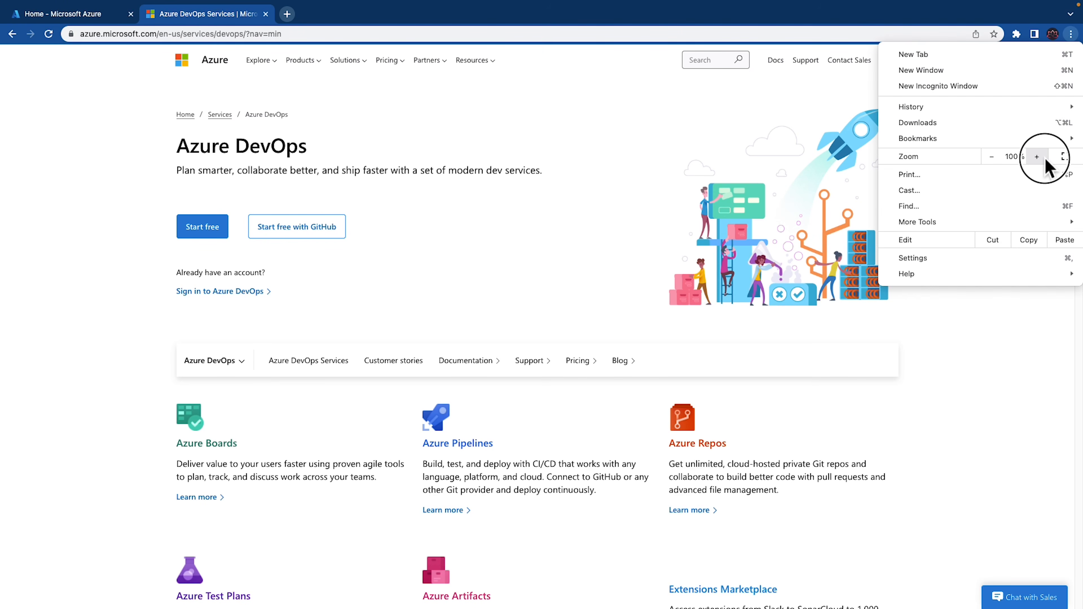
pyautogui.click(1038, 157)
pyautogui.click(1037, 156)
pyautogui.click(507, 240)
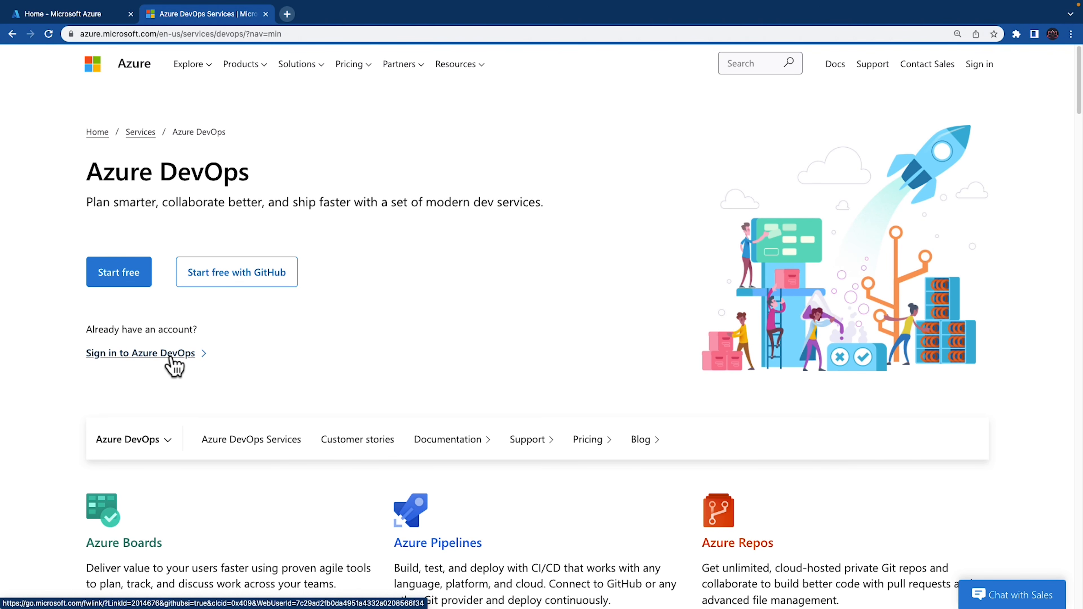
# Step: Sign in to Azure DevOps, submitting the profile details and accepting the terms for getting started
pyautogui.click(126, 354)
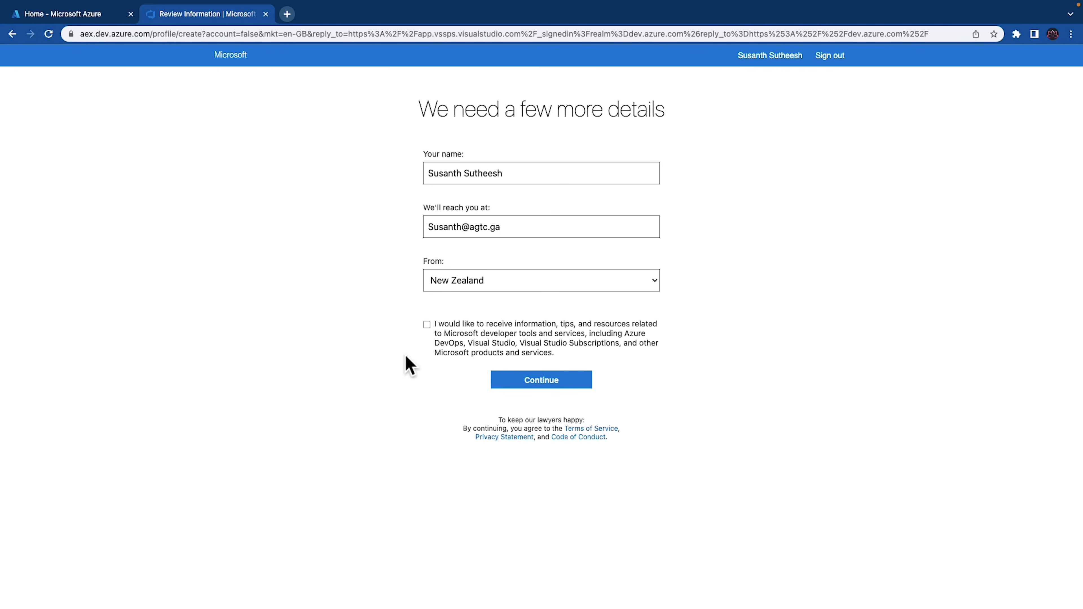
pyautogui.click(534, 386)
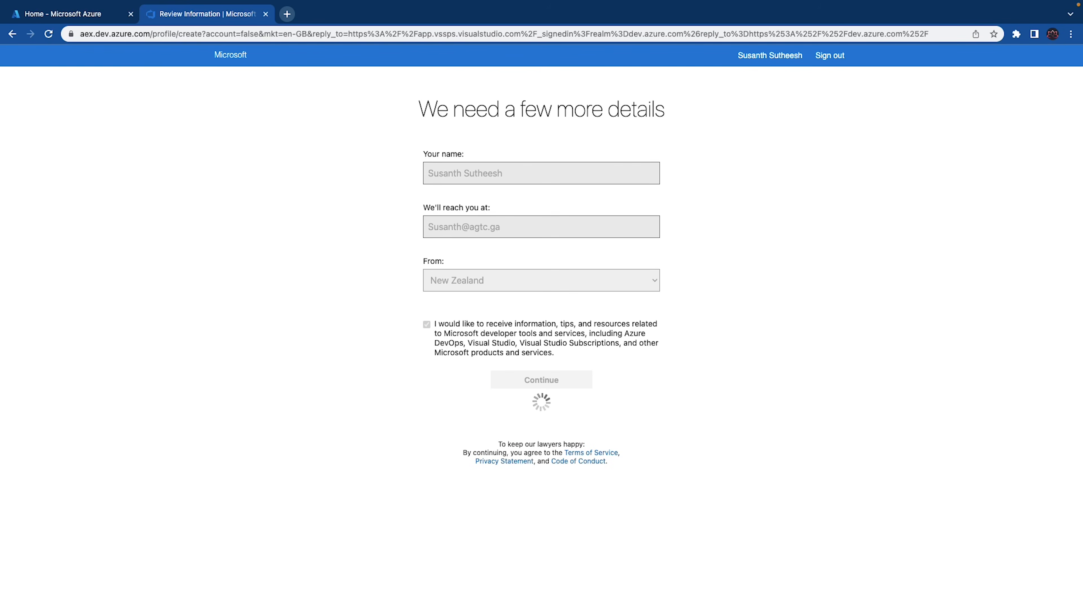
pyautogui.moveTo(443, 299); pyautogui.dragTo(626, 307)
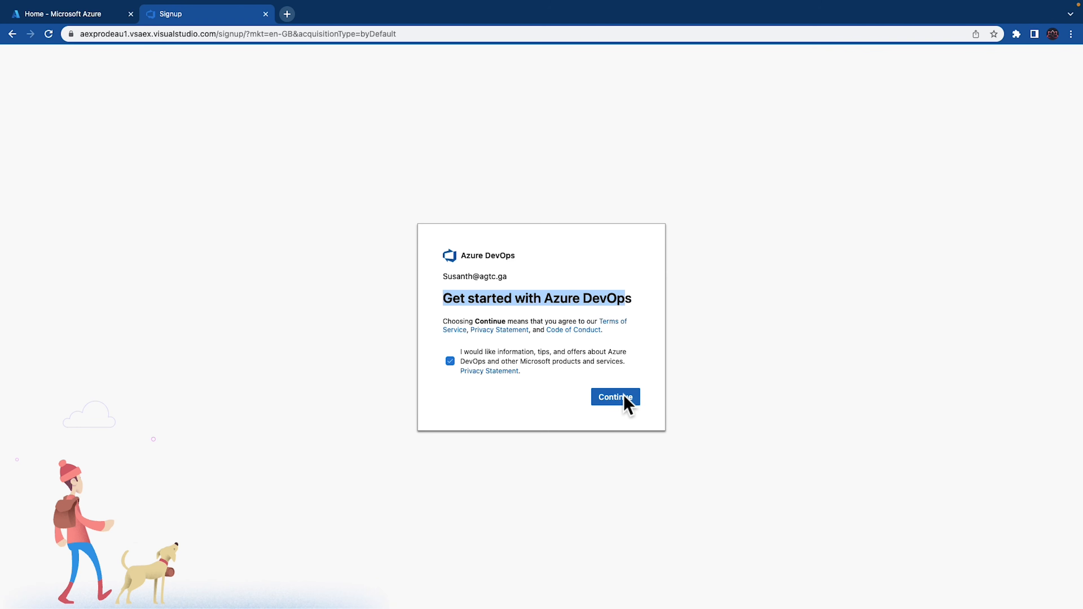
pyautogui.click(625, 404)
# Step: Create the Azure DevOps organization AGTCDevOps hosted in Australia East, filling in the captcha characters
pyautogui.press('super+a')
pyautogui.write('AGTCDevOps')
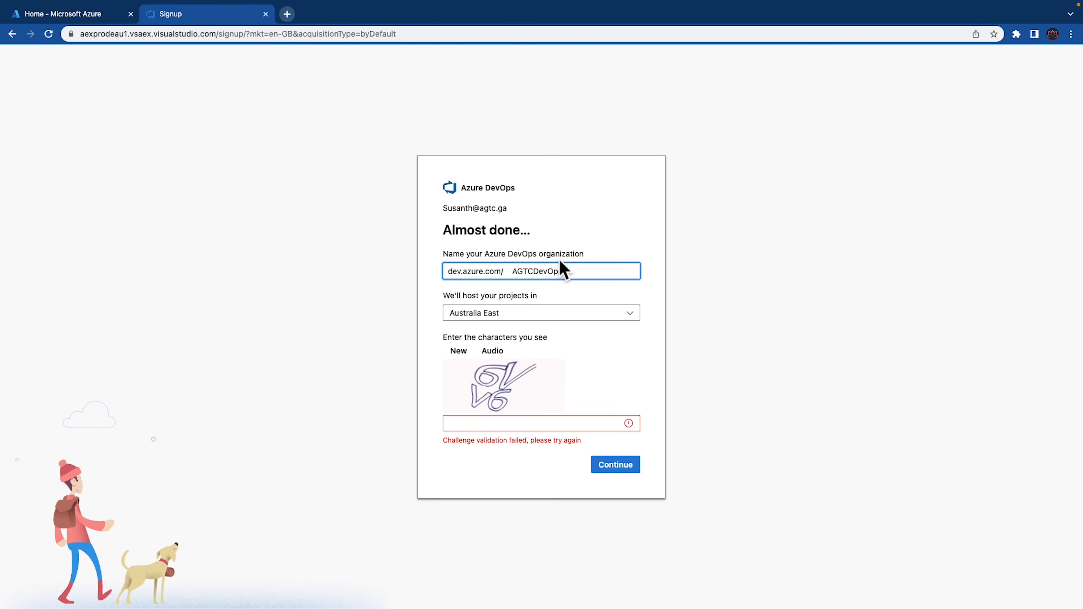
pyautogui.moveTo(513, 272); pyautogui.dragTo(570, 273)
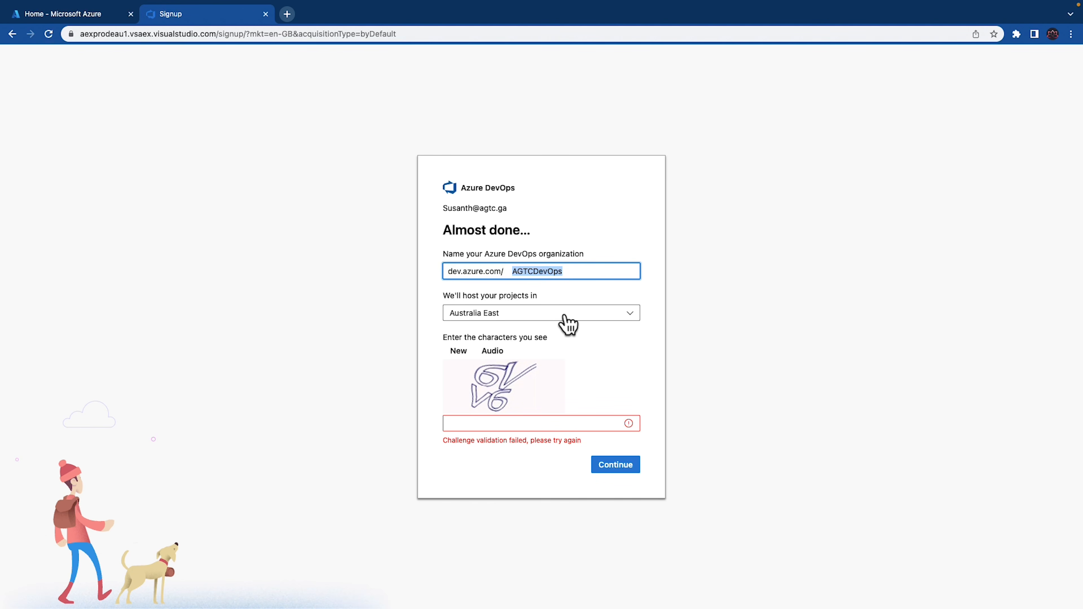
pyautogui.click(567, 325)
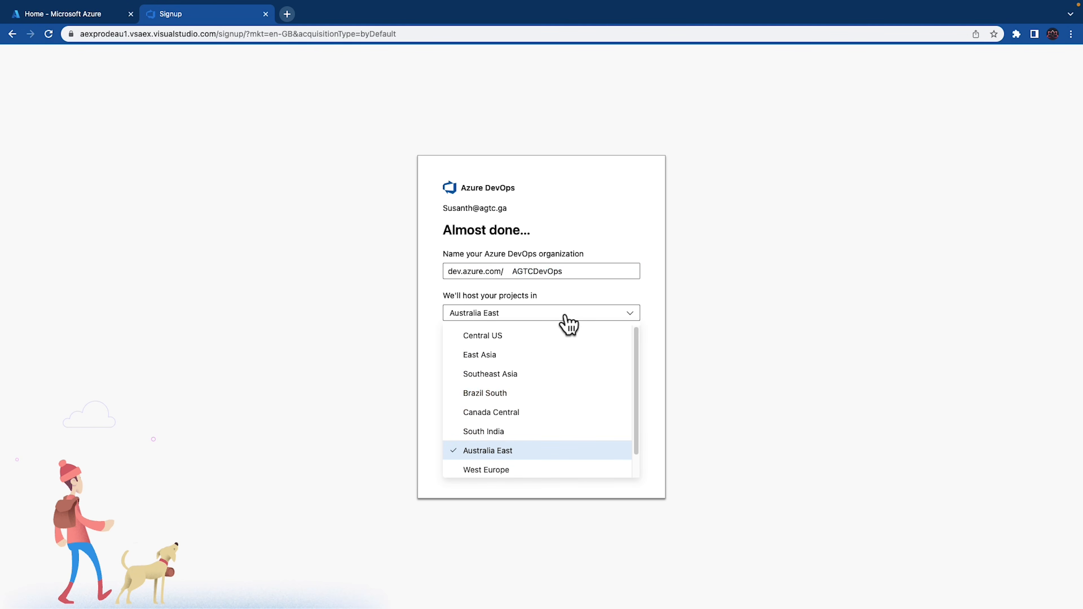
pyautogui.click(498, 453)
pyautogui.click(597, 421)
pyautogui.write('6VV6')
pyautogui.click(621, 467)
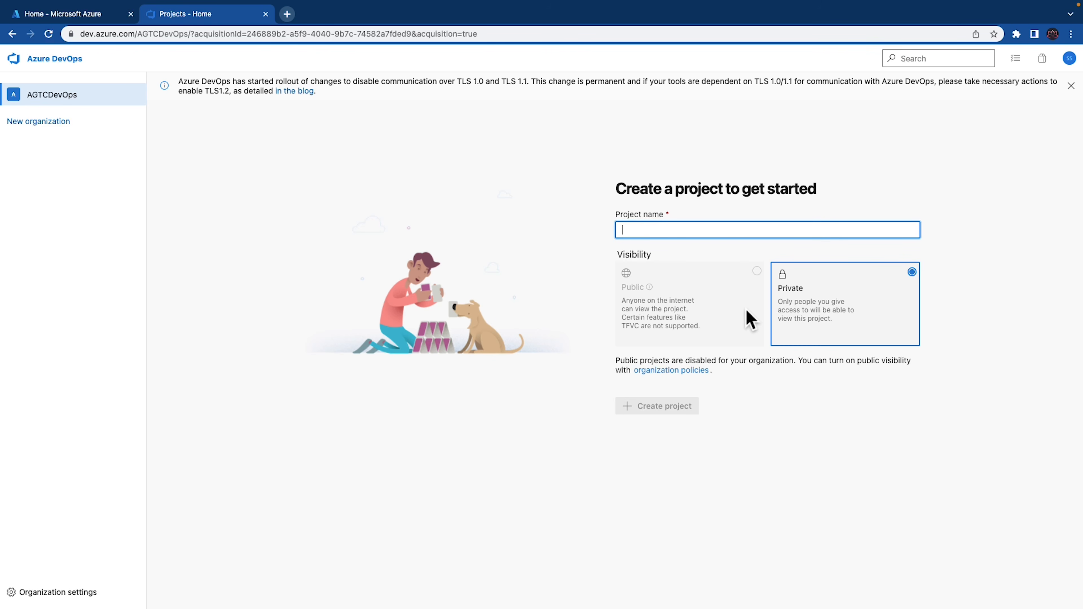
# Step: Load azuredevopsdemogenerator.azurewebsites.net in a new browser tab and enlarge the page view
pyautogui.click(286, 14)
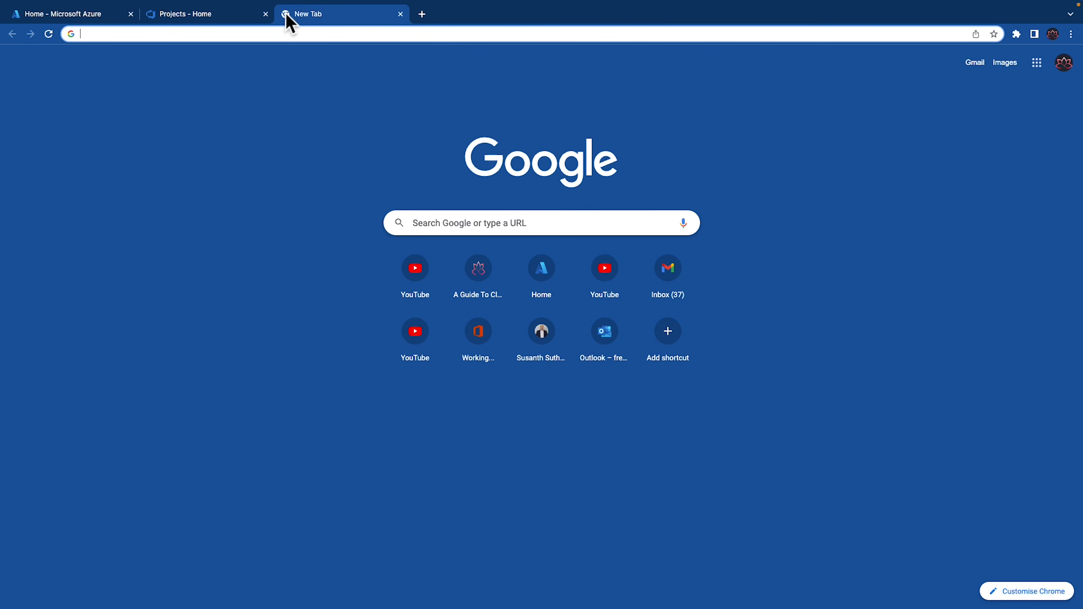
pyautogui.write('azuredevopsdemogenerator.azurewebsites.net')
pyautogui.press('Return')
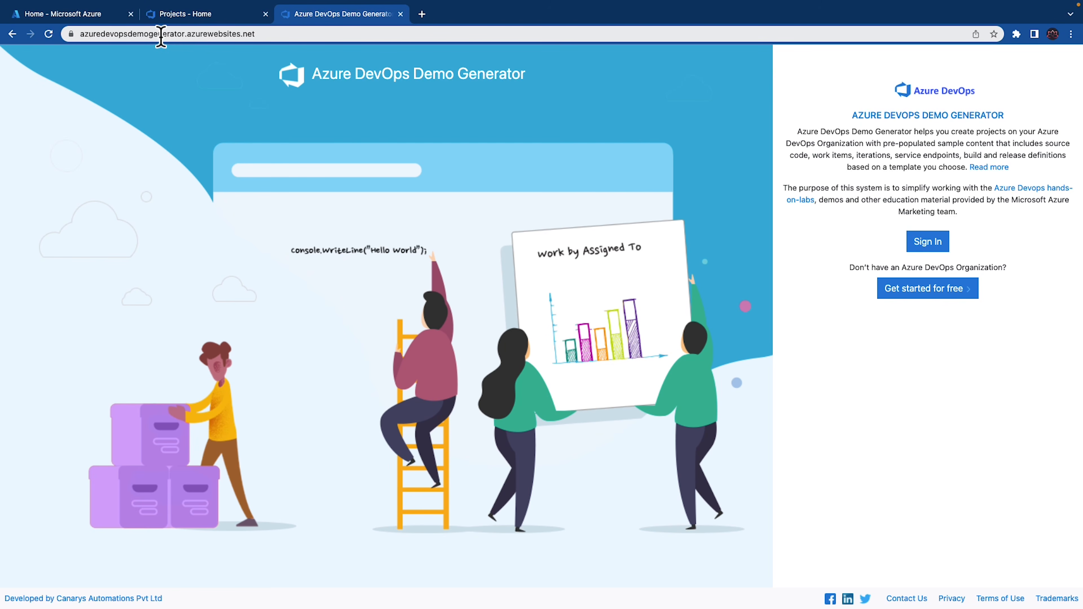
pyautogui.moveTo(196, 35); pyautogui.dragTo(267, 55)
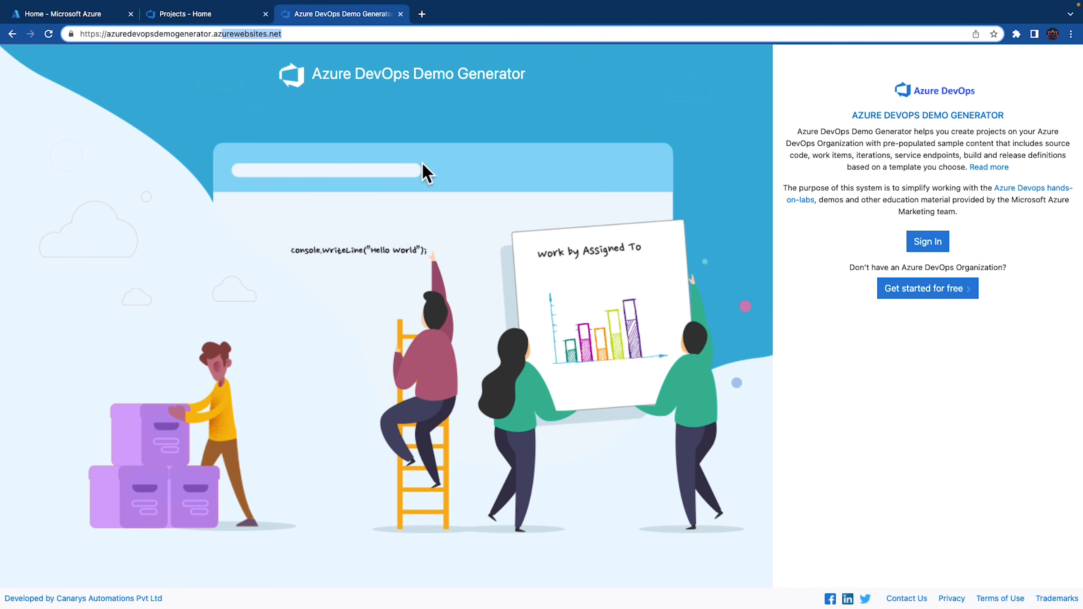
pyautogui.press('super+equal')
pyautogui.press('super+equal')
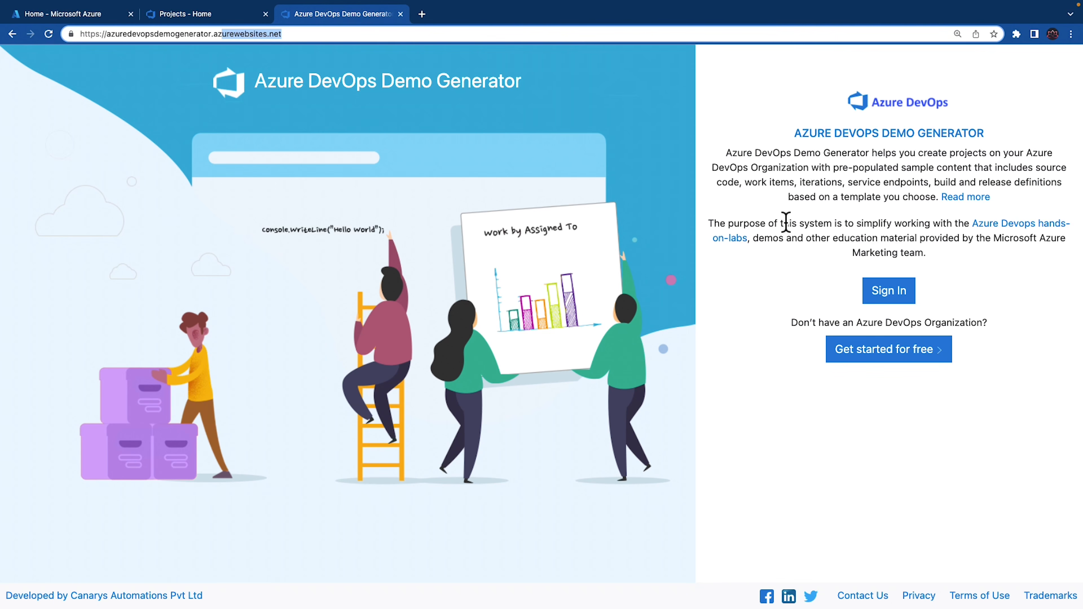
pyautogui.moveTo(163, 70); pyautogui.dragTo(1058, 493)
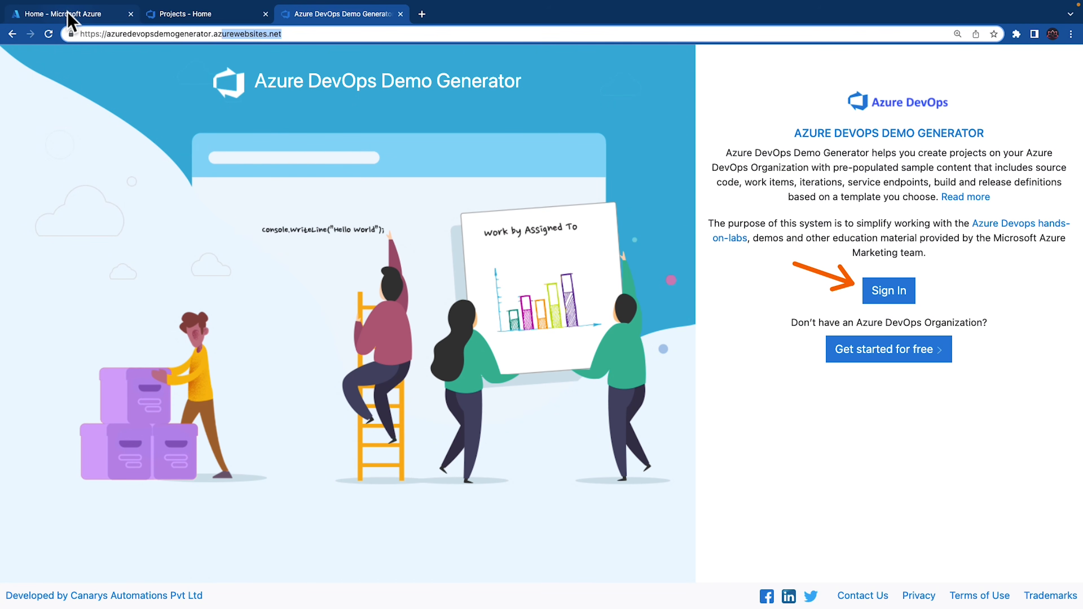
# Step: Sign in to the Azure DevOps Demo Generator and accept the permissions it requests
pyautogui.click(69, 19)
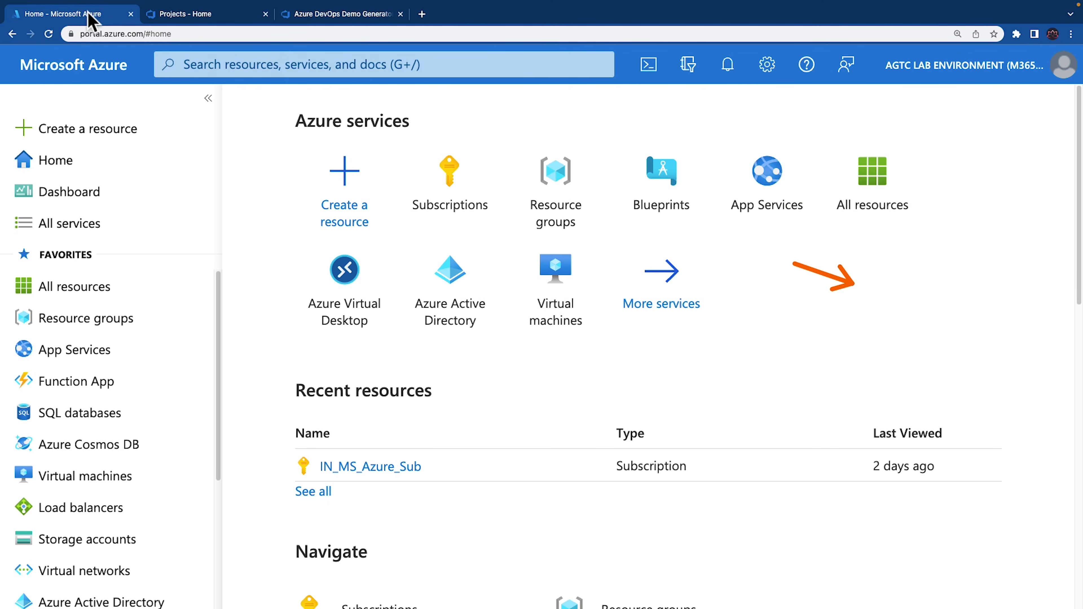
pyautogui.click(356, 18)
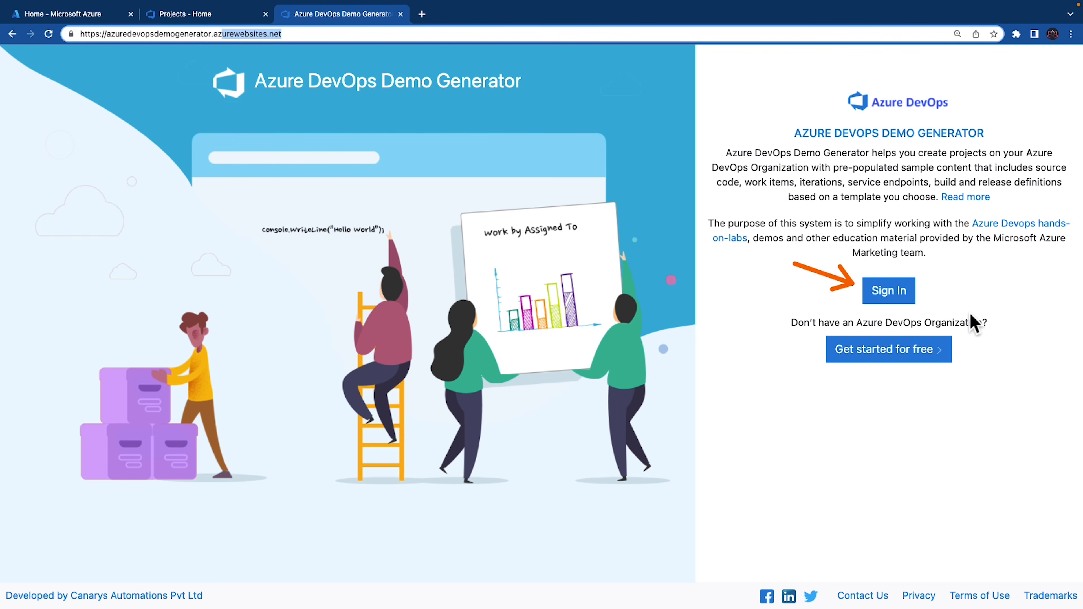
pyautogui.click(901, 294)
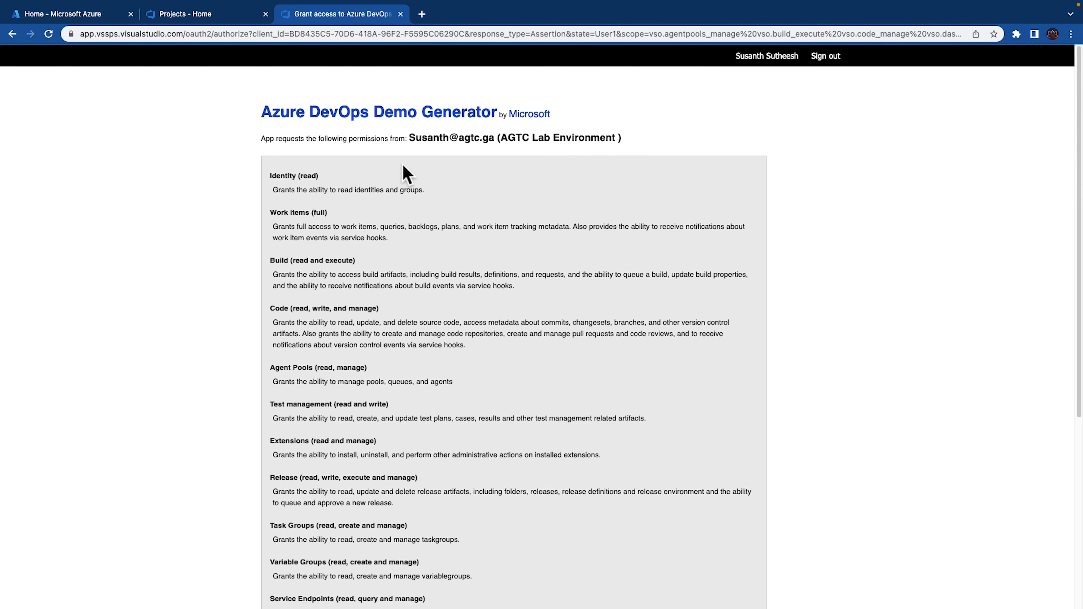
pyautogui.moveTo(359, 139); pyautogui.dragTo(541, 140)
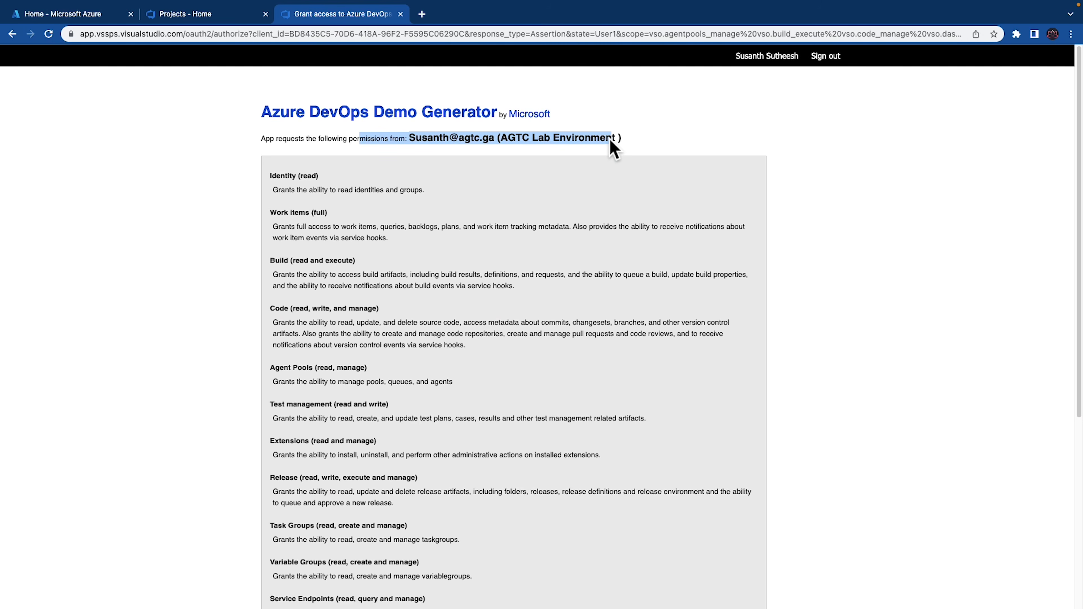
pyautogui.scroll(-7, 558, 440)
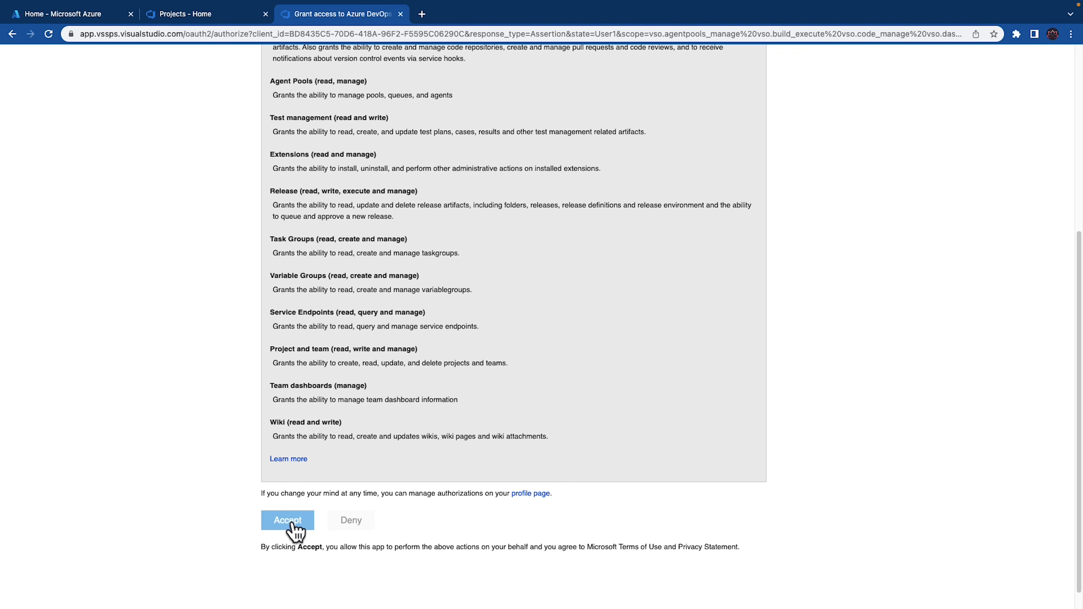
pyautogui.click(289, 522)
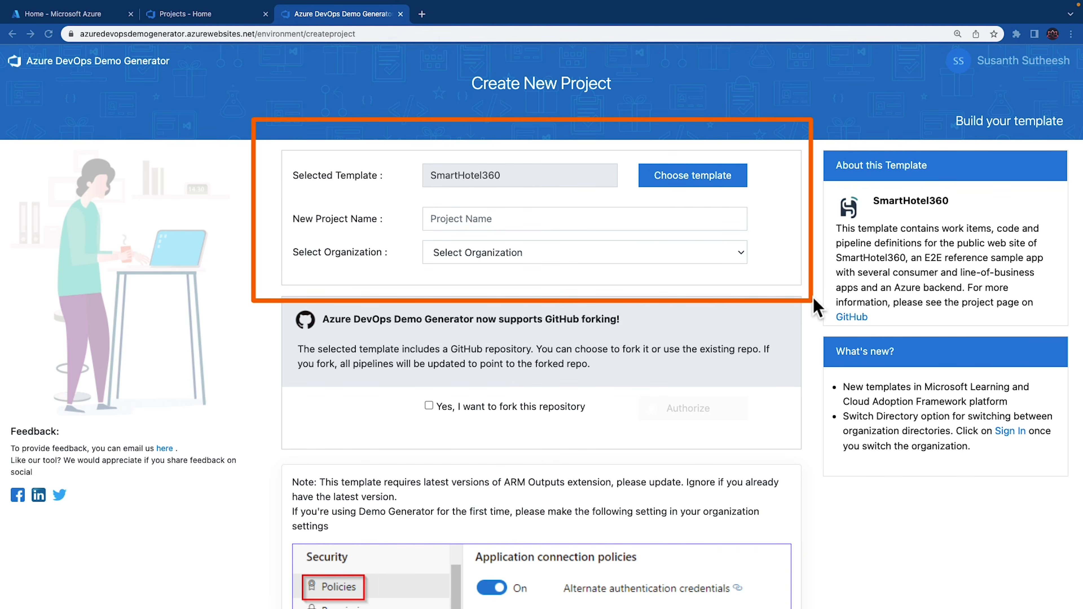
# Step: Name the new project "Agile Planning and Portfolio Management with Azure Boards" and select the AGTCDevOps organization
pyautogui.click(504, 222)
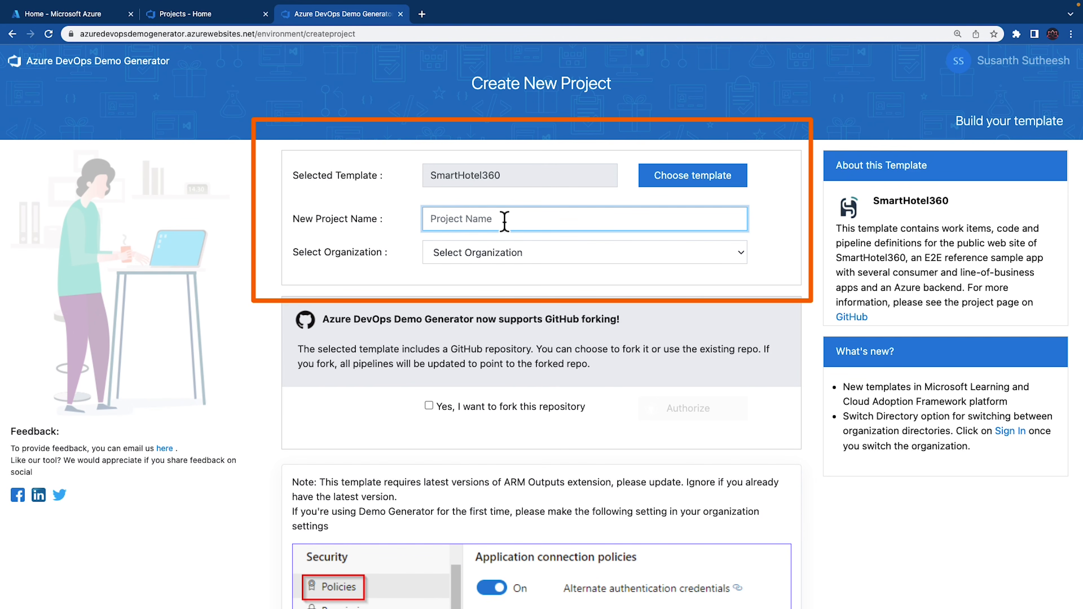
pyautogui.write('Agile Planning and Portfolio Management with Azure Boards')
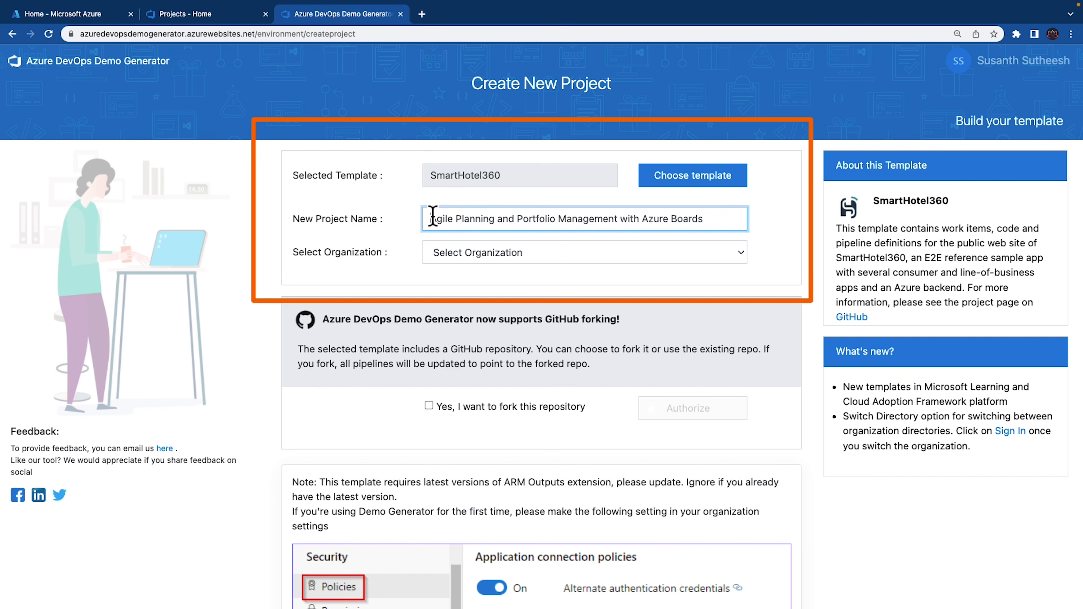
pyautogui.click(491, 257)
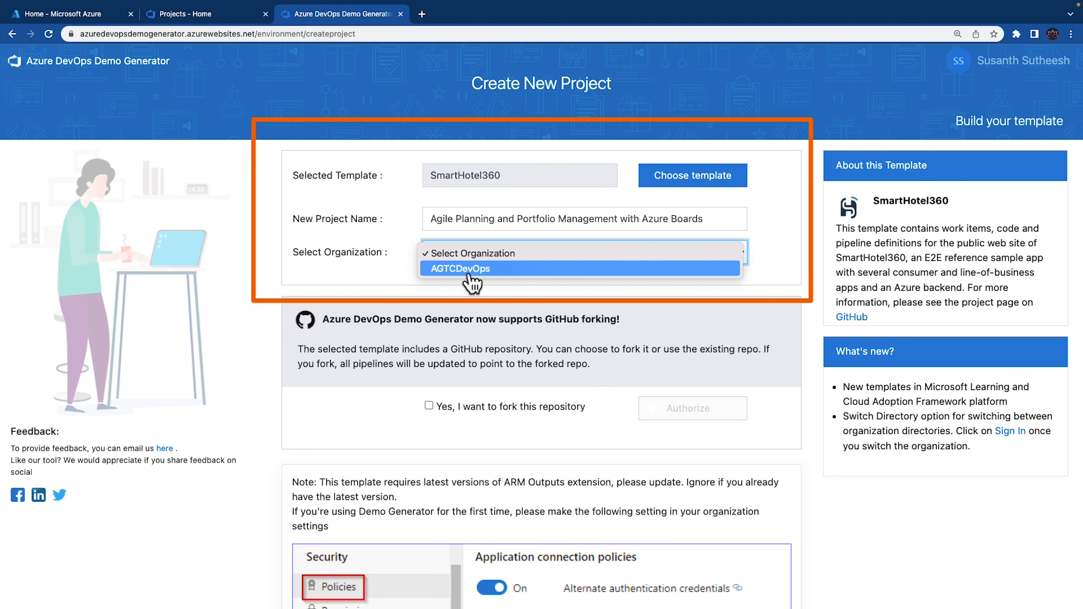
pyautogui.click(479, 270)
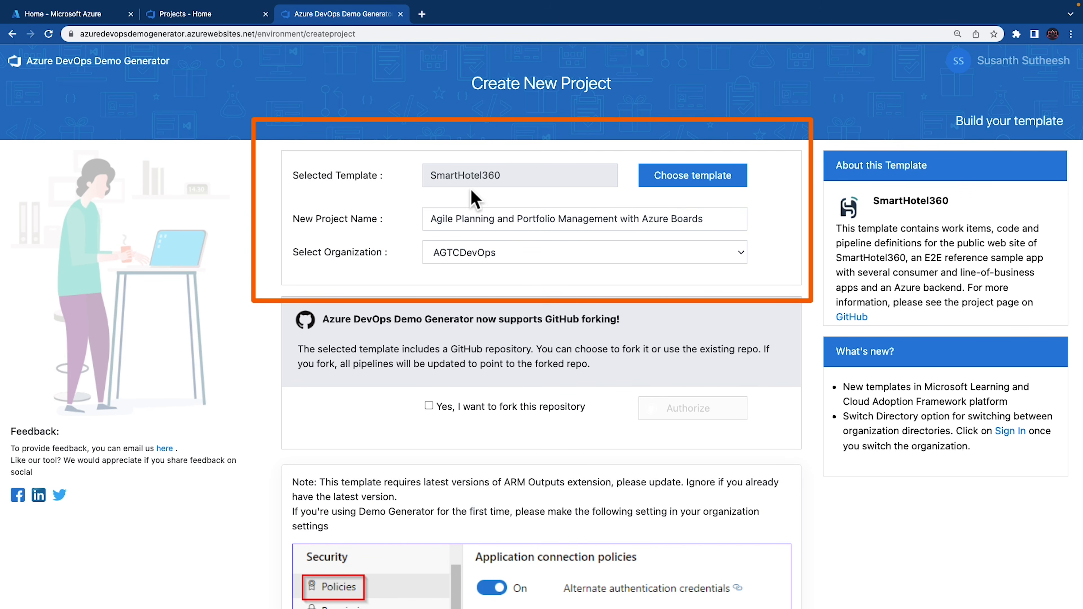
# Step: Replace the SmartHotel360 template with the general PartsUnlimited template for the new project
pyautogui.moveTo(424, 175); pyautogui.dragTo(505, 183)
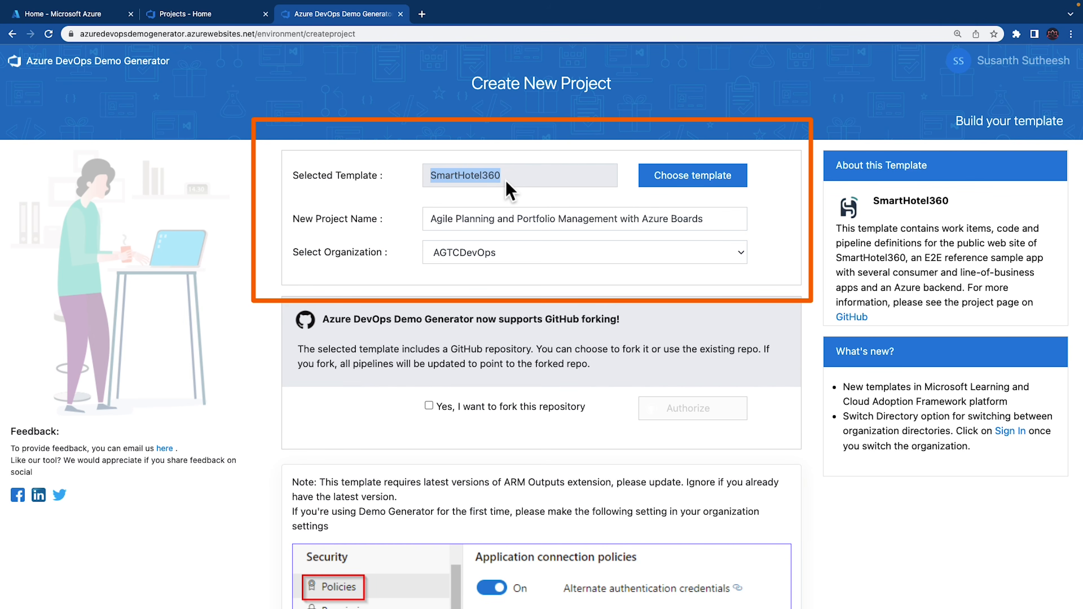
pyautogui.click(667, 183)
pyautogui.scroll(-3, 389, 338)
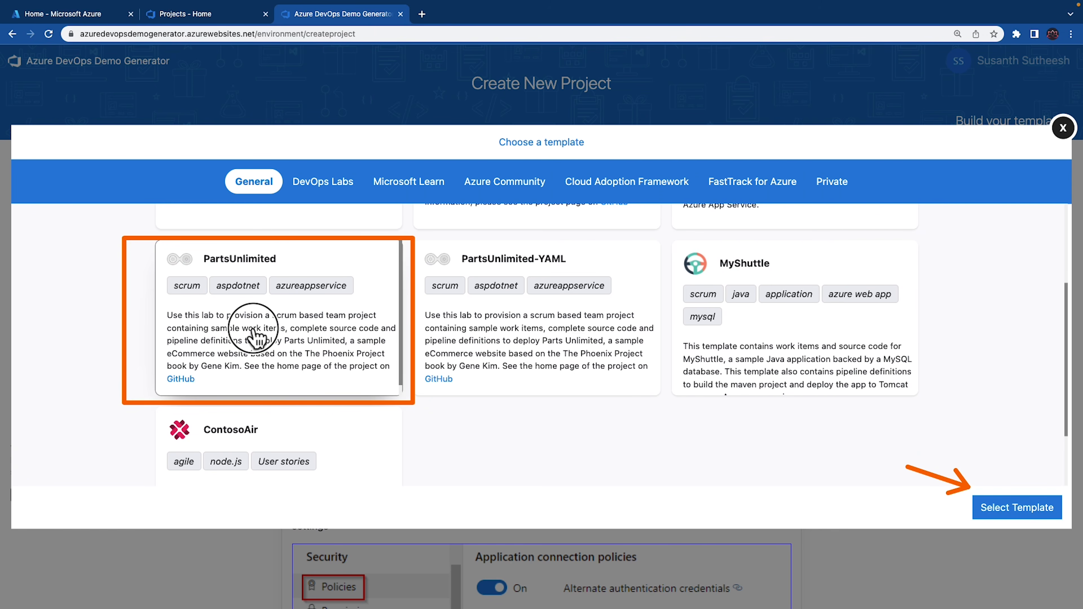
pyautogui.click(1004, 513)
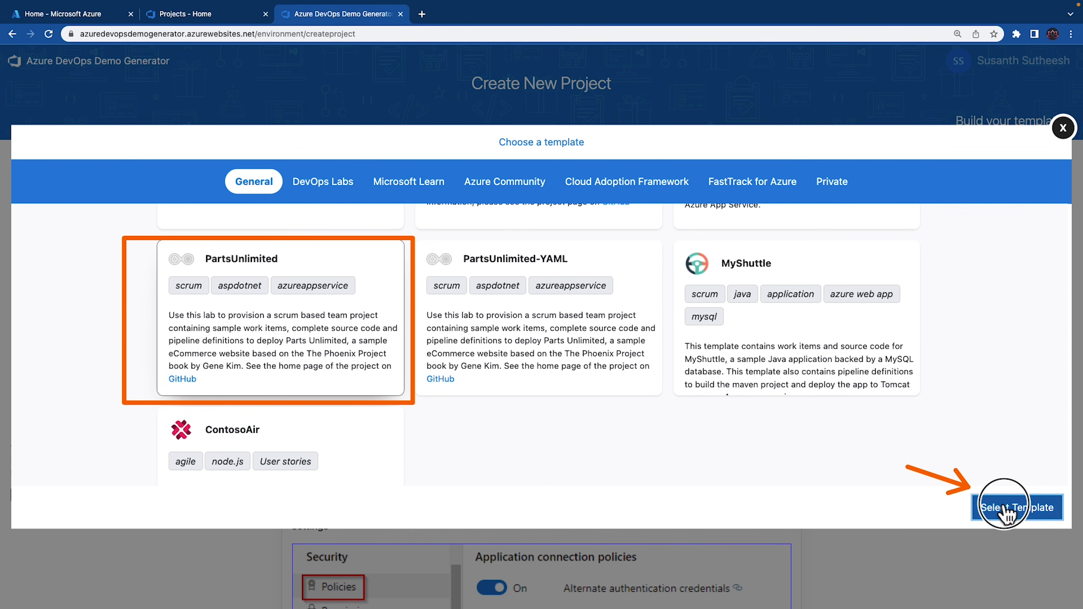
# Step: Recheck the template, project name and AGTCDevOps organization, and create the project
pyautogui.moveTo(427, 175); pyautogui.dragTo(492, 175)
pyautogui.moveTo(433, 218); pyautogui.dragTo(706, 219)
pyautogui.click(454, 258)
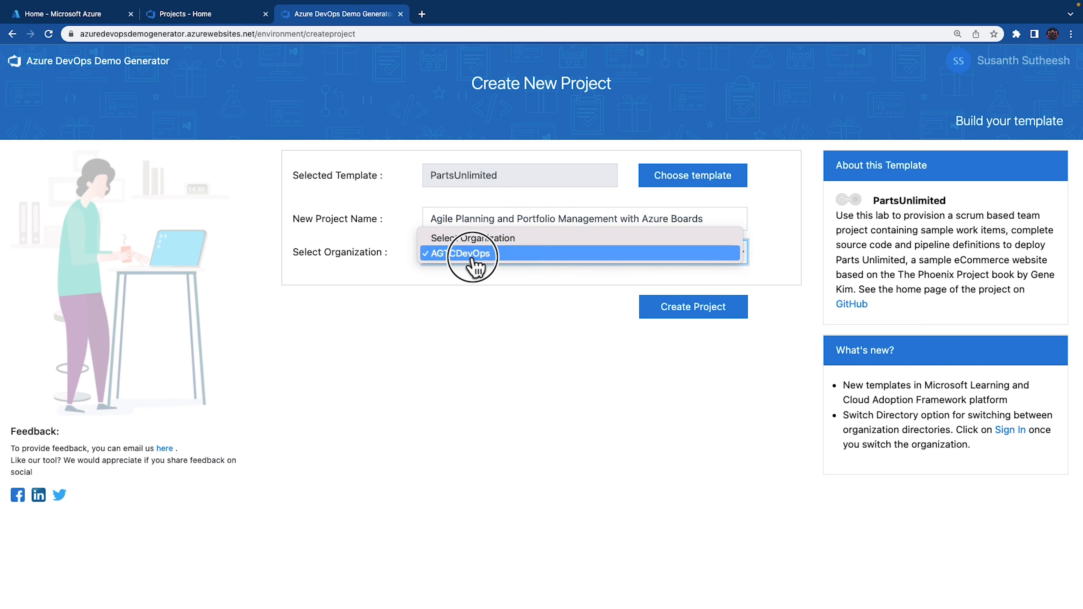
pyautogui.click(487, 316)
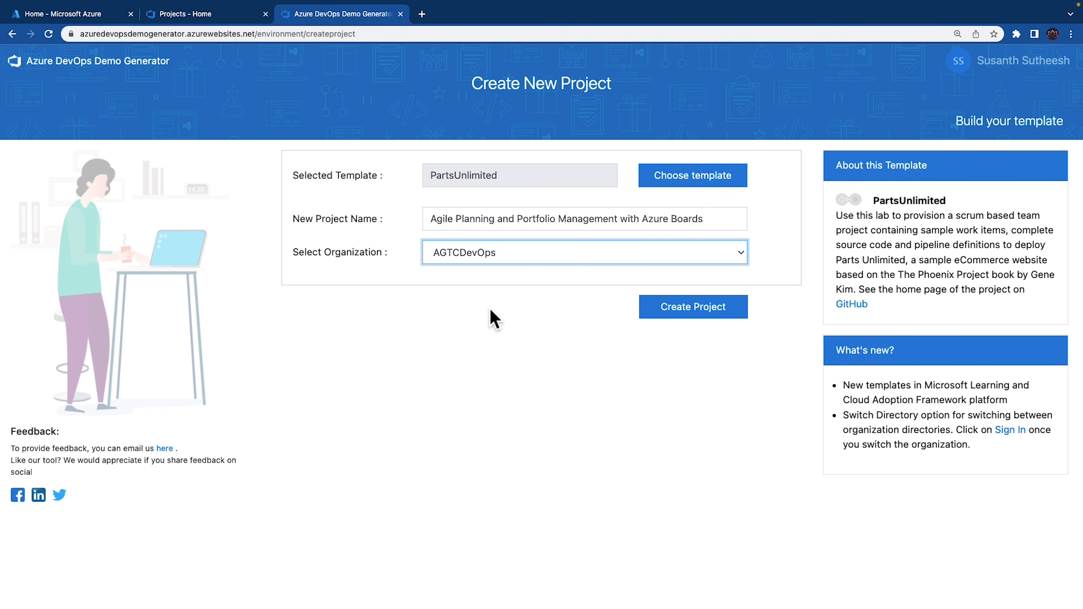
pyautogui.click(709, 315)
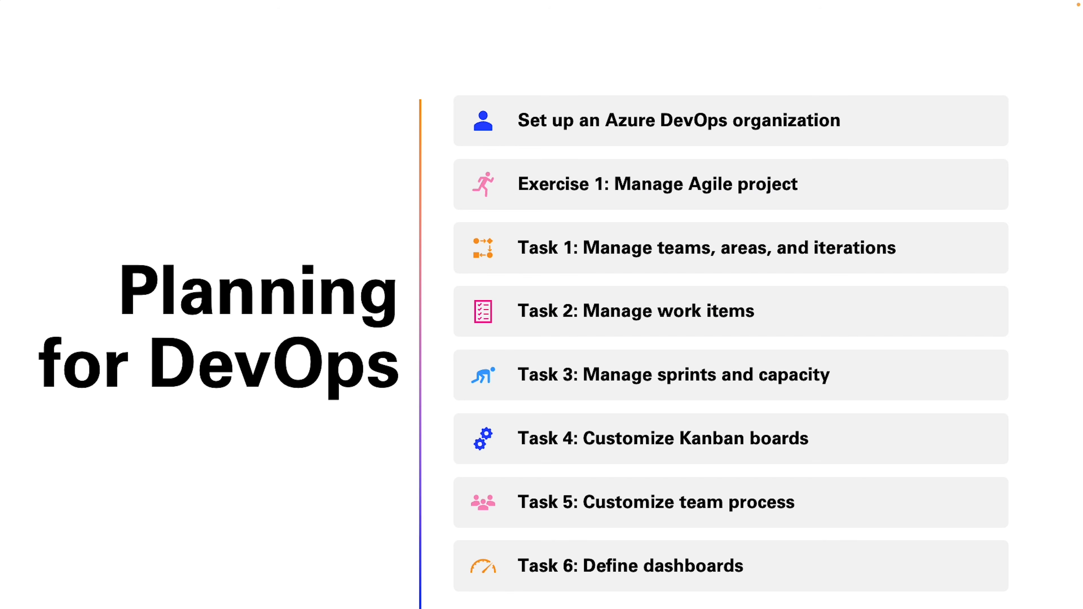
pyautogui.moveTo(447, 220)
pyautogui.mouseDown()
pyautogui.moveTo(504, 277)
pyautogui.moveTo(938, 291)
pyautogui.mouseUp()
pyautogui.moveTo(5, 267)
pyautogui.mouseDown()
pyautogui.moveTo(21, 305)
pyautogui.moveTo(172, 327)
pyautogui.mouseUp()
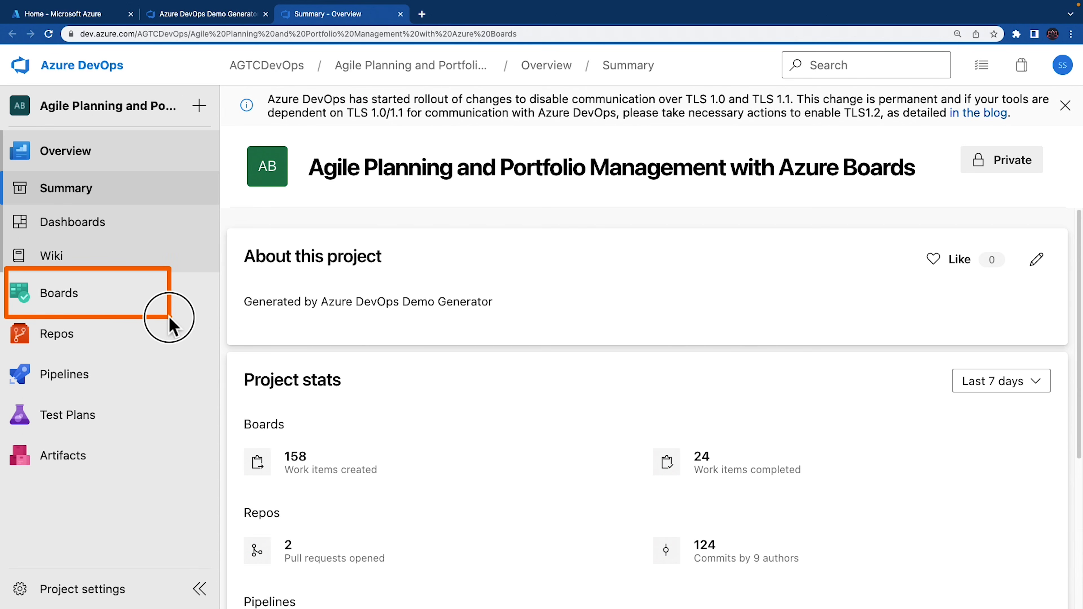
# Step: Open the settings of the Agile Planning and Portfolio Management with Azure Boards project
pyautogui.moveTo(130, 311)
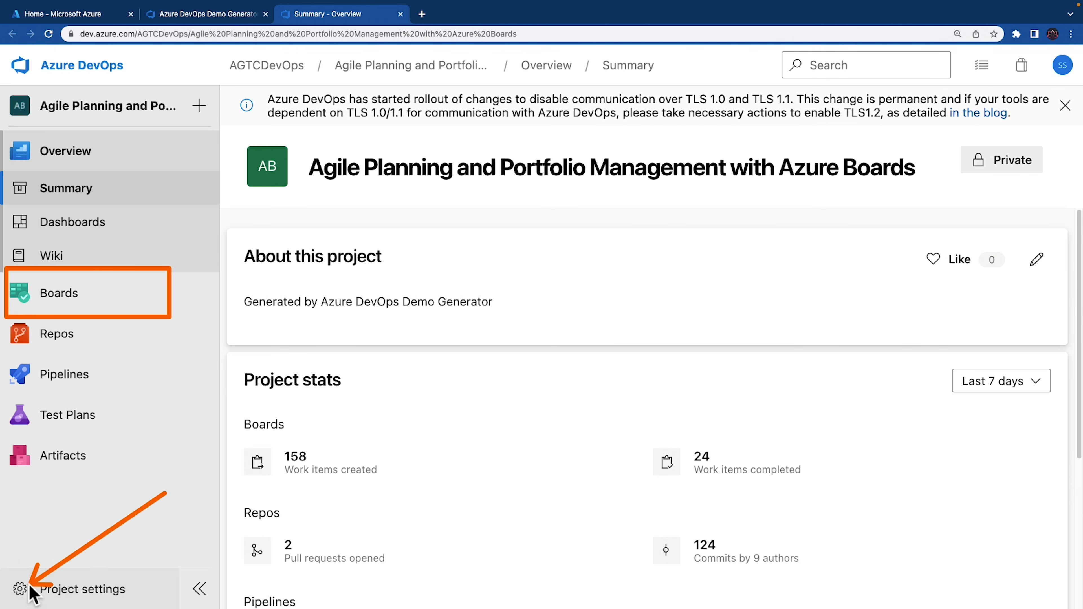
pyautogui.click(20, 594)
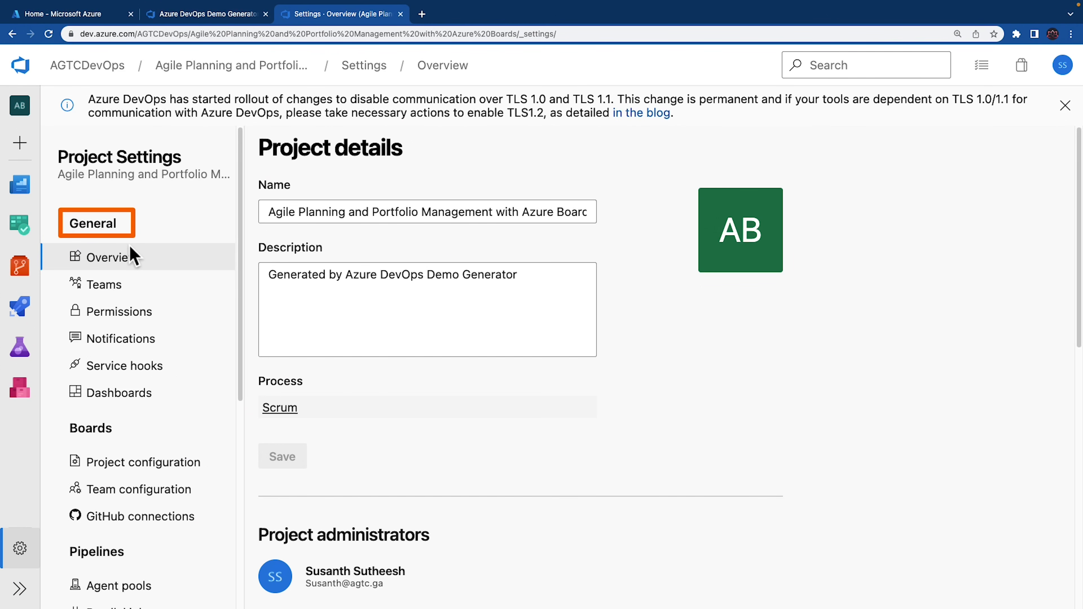
# Step: Create a new project team named PUL-Web, keeping the default administrator, permissions and area path options
pyautogui.click(116, 291)
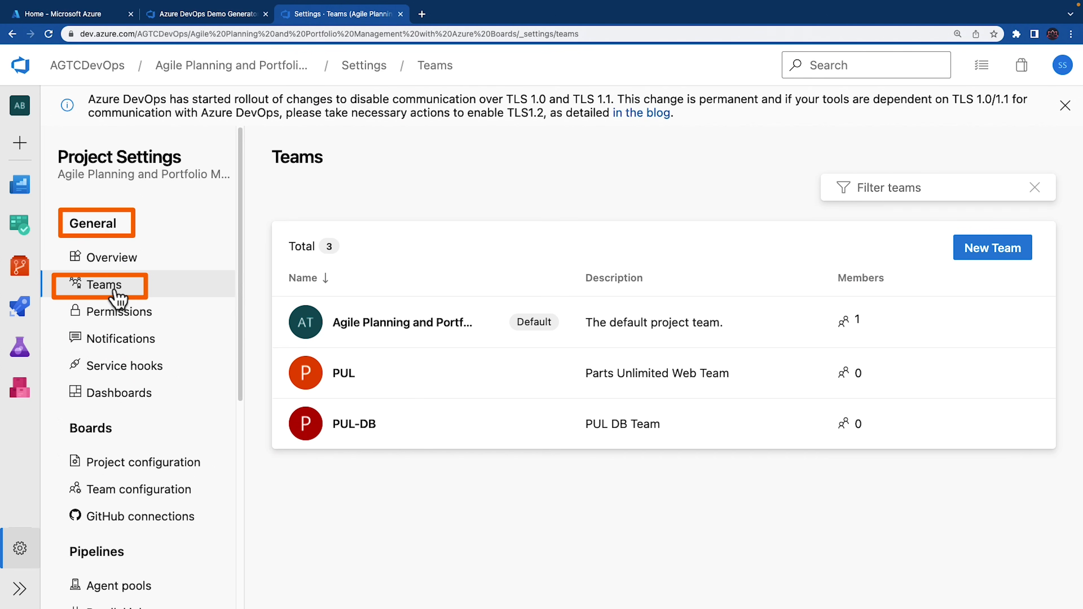
pyautogui.click(1014, 262)
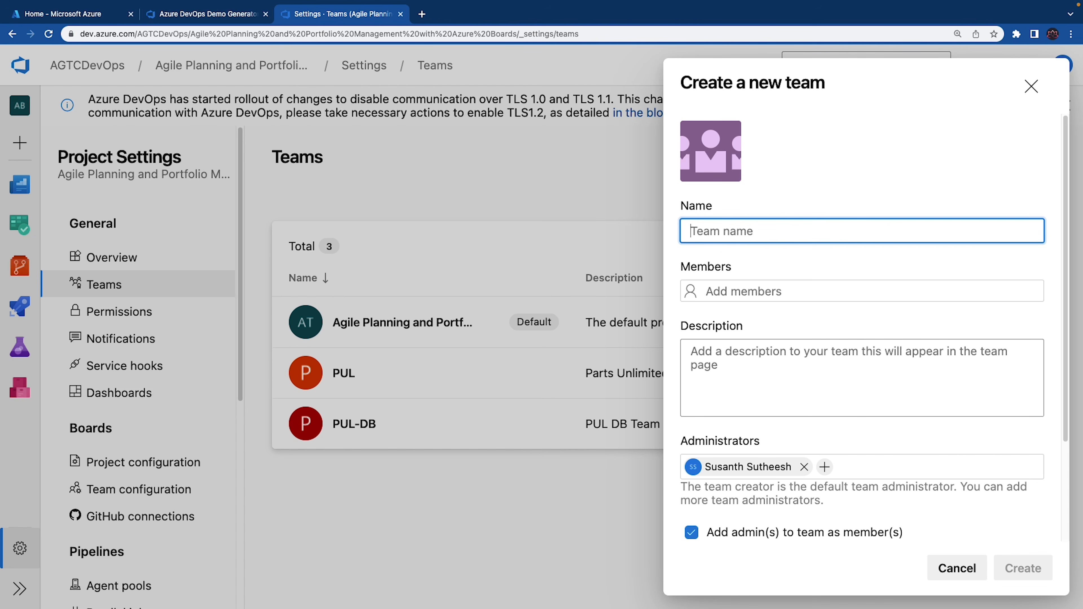
pyautogui.click(746, 230)
pyautogui.write('PUL-Web')
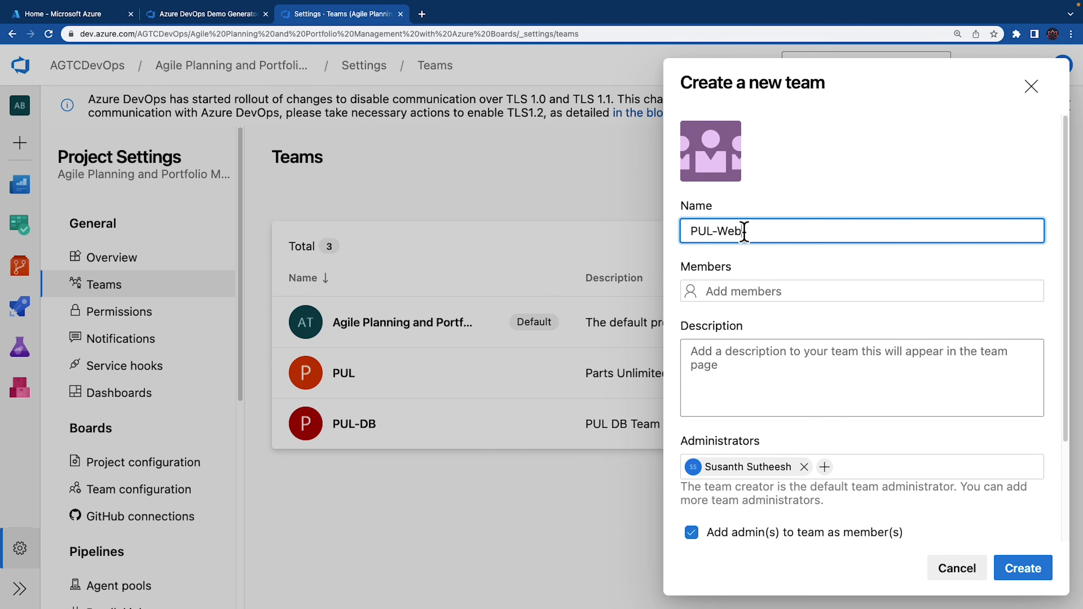
pyautogui.scroll(-1, 767, 273)
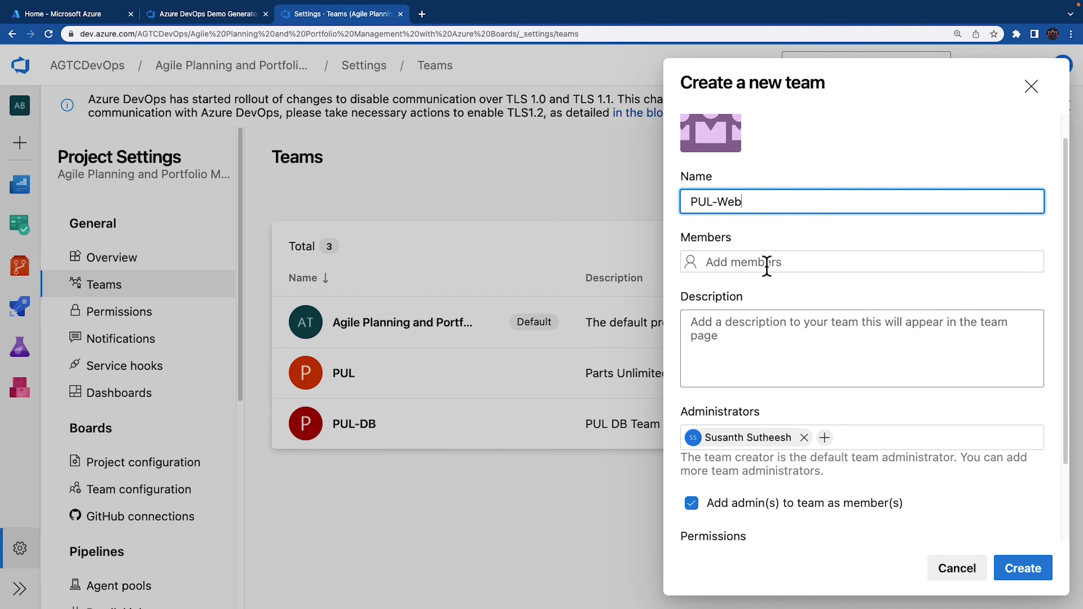
pyautogui.scroll(-2, 768, 268)
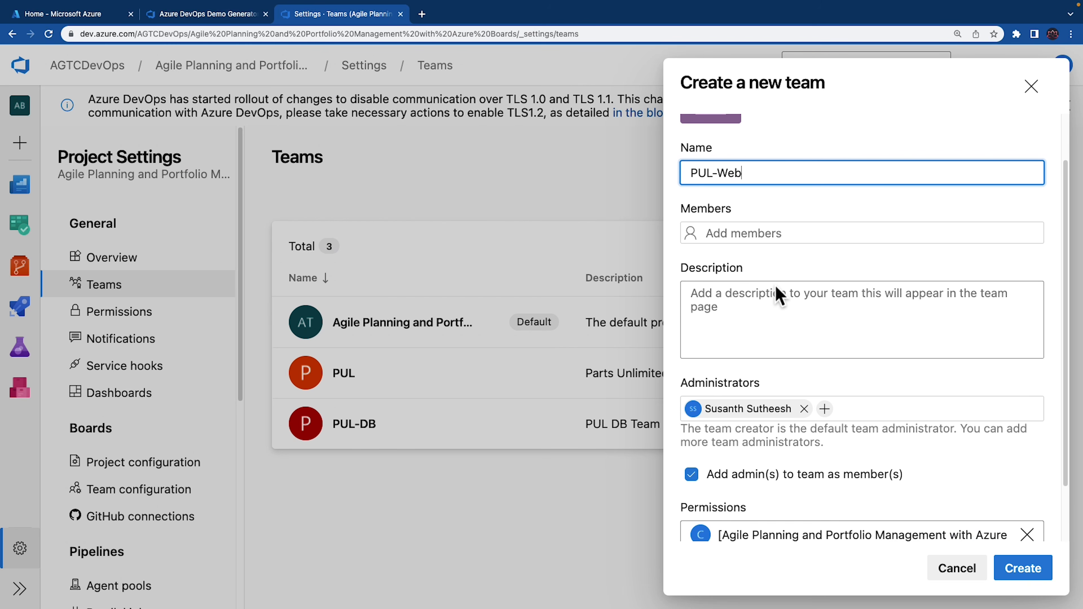
pyautogui.scroll(-1, 814, 294)
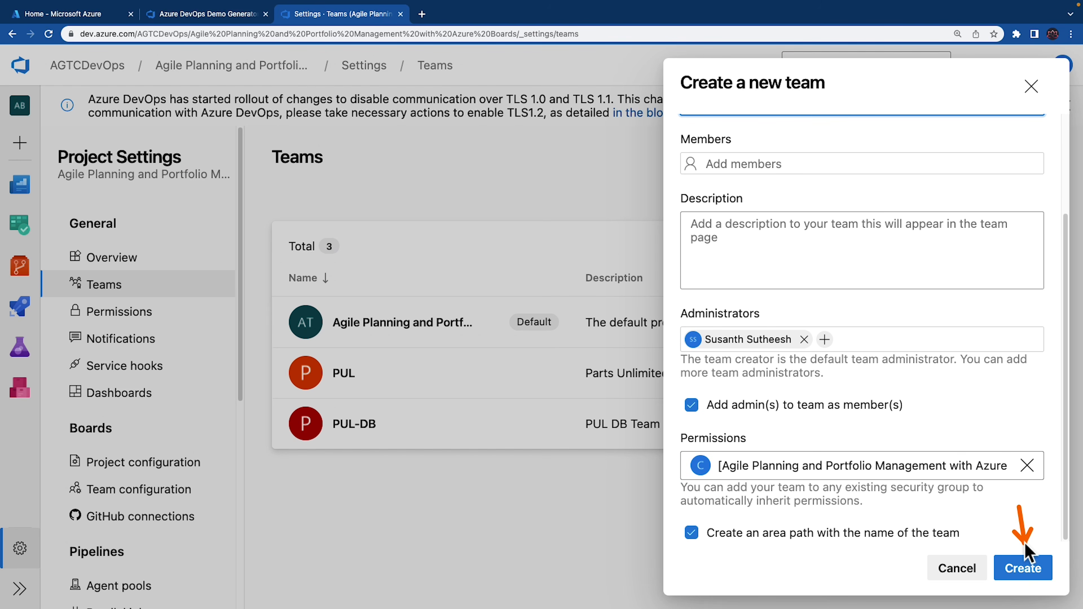
pyautogui.click(1029, 570)
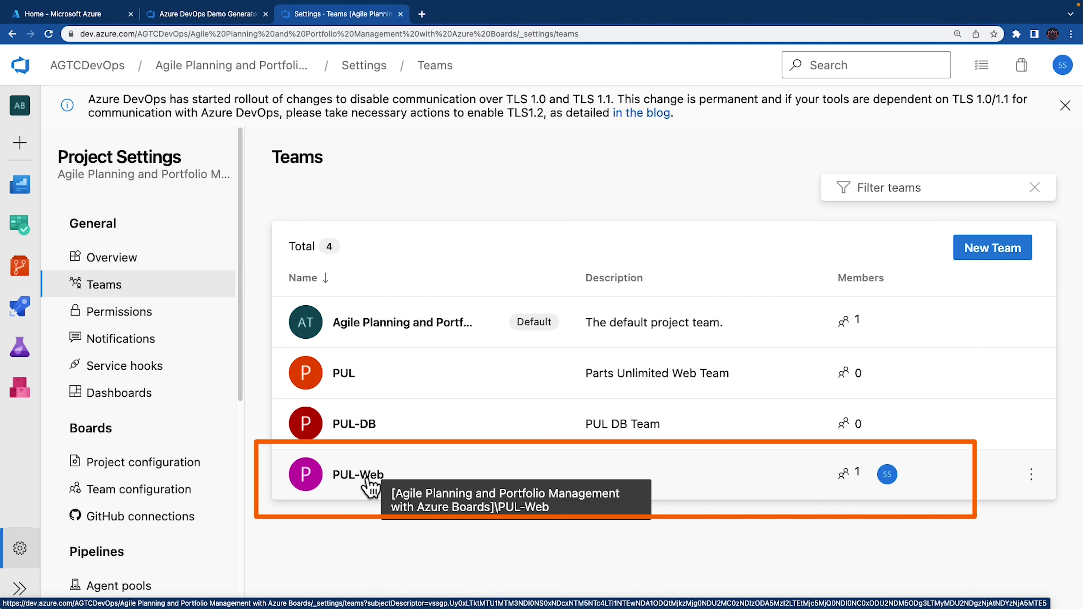
# Step: Open the iterations and area paths configuration of the PUL-Web team
pyautogui.click(367, 477)
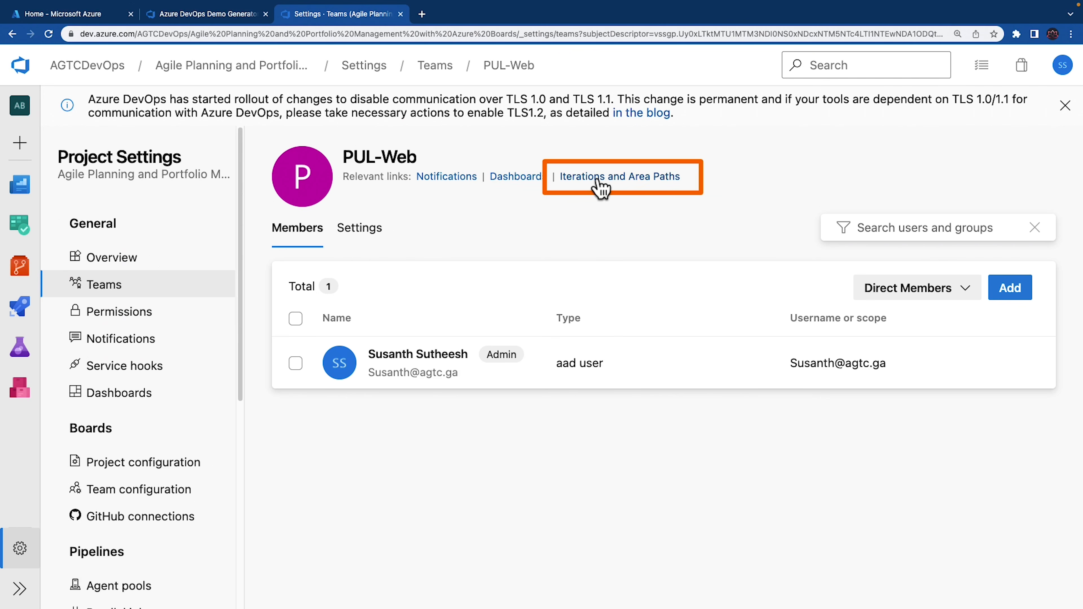
pyautogui.click(622, 183)
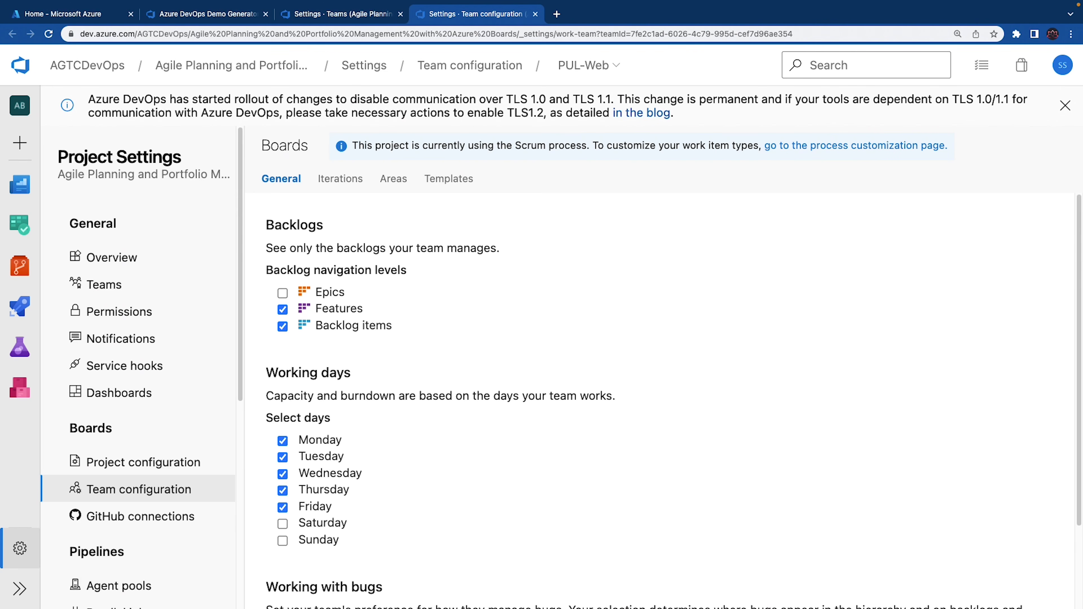
pyautogui.scroll(-3, 133, 334)
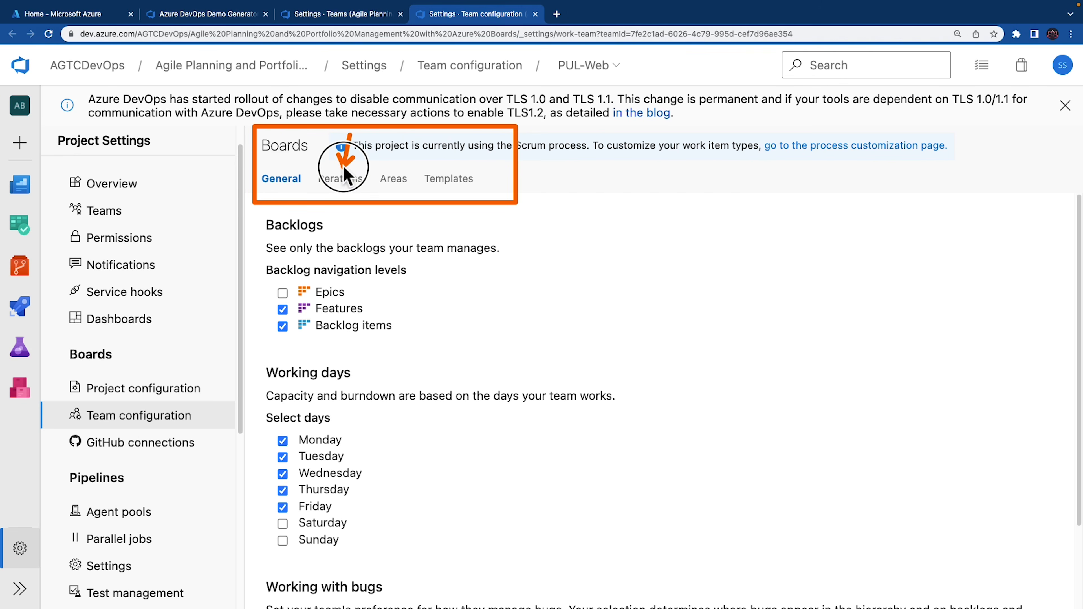
# Step: Add Sprint 1 to the iterations available on the PUL-Web team's backlog
pyautogui.click(345, 189)
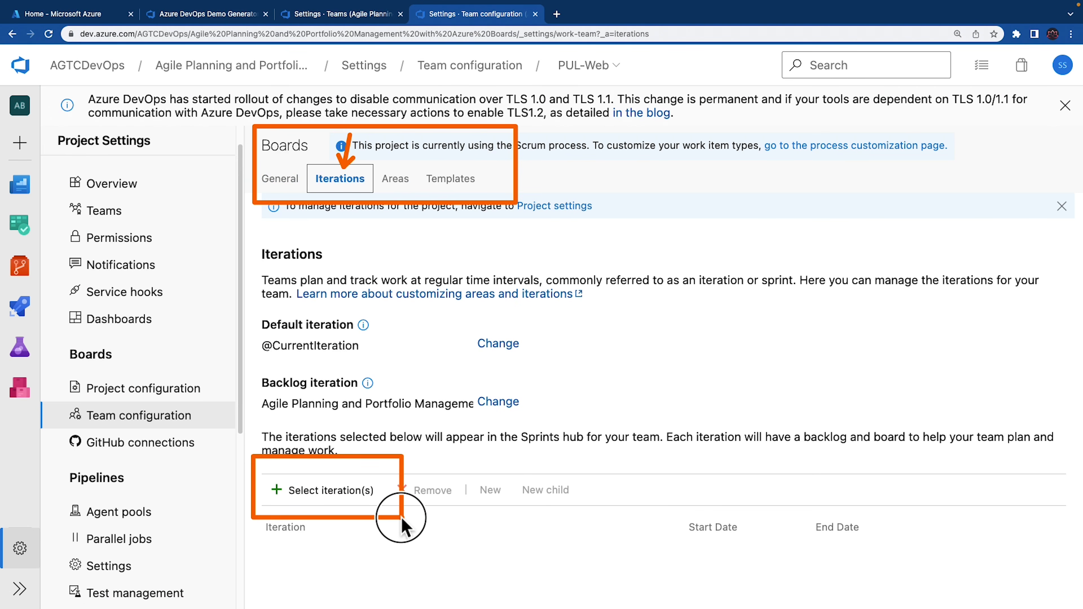
pyautogui.click(327, 503)
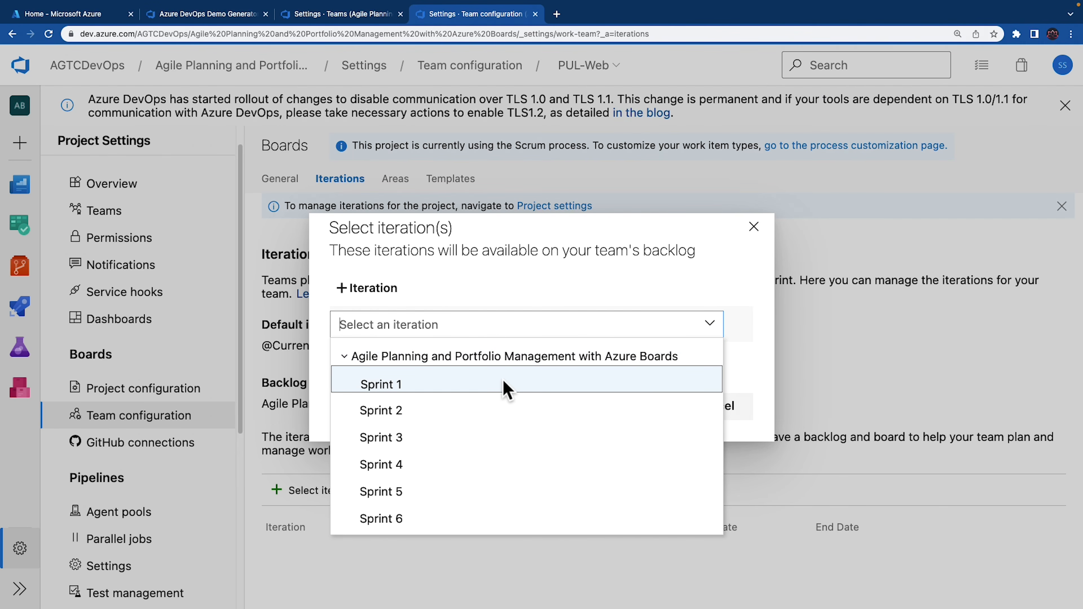
pyautogui.click(503, 383)
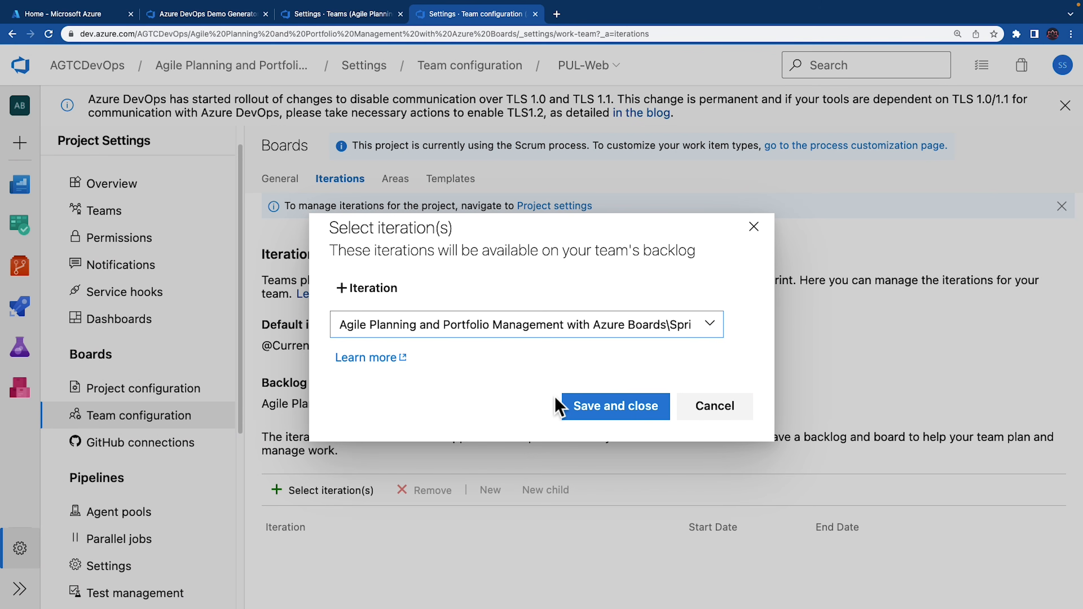
pyautogui.click(636, 416)
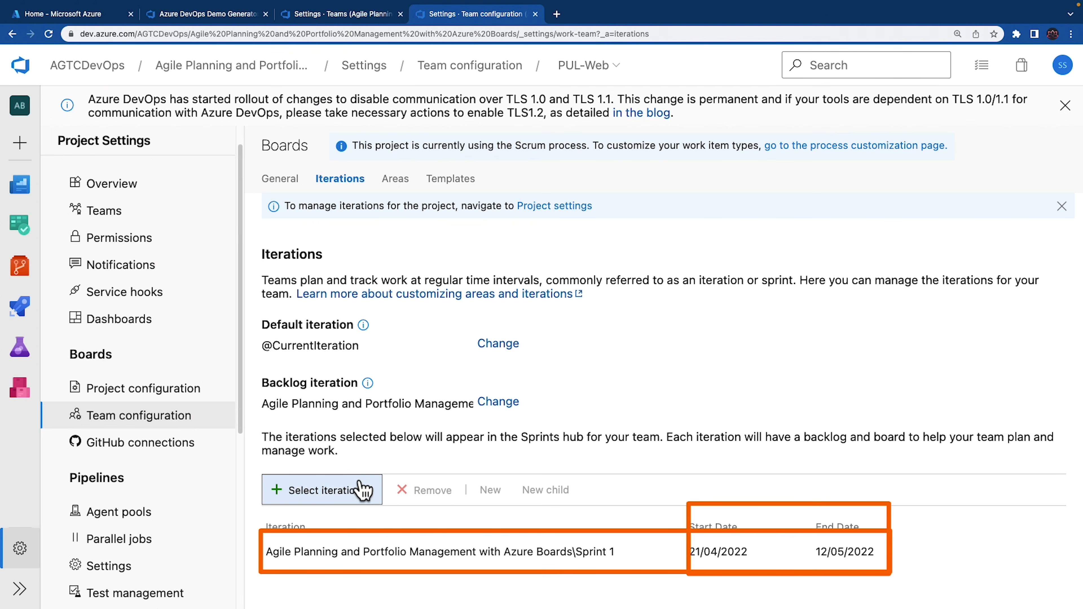
# Step: Add Sprint 2 and Sprint 3 to the PUL-Web team's iterations
pyautogui.click(341, 497)
pyautogui.click(401, 416)
pyautogui.click(635, 405)
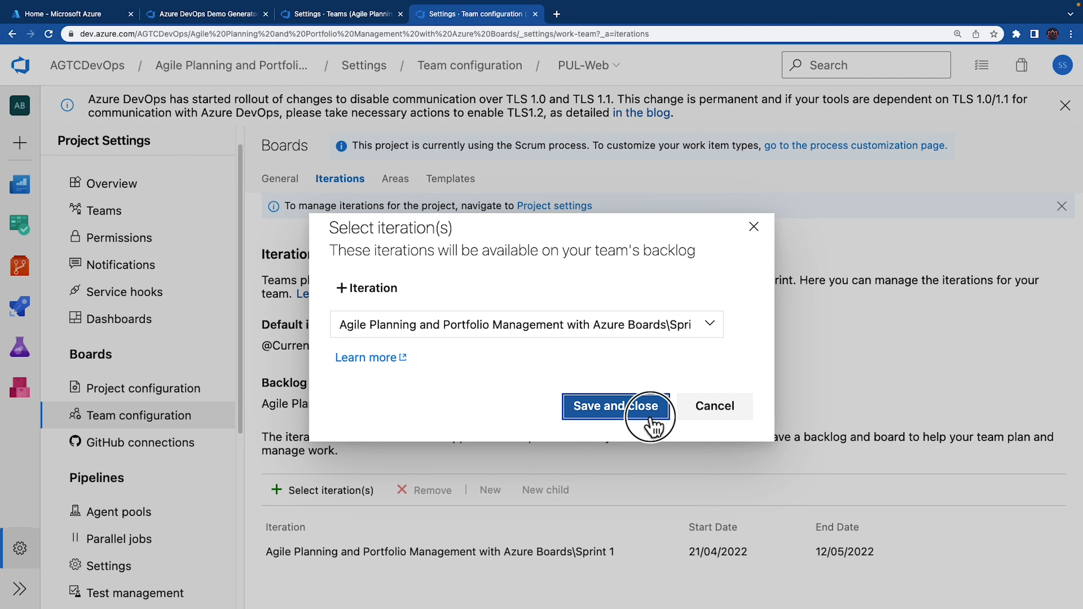
pyautogui.click(360, 504)
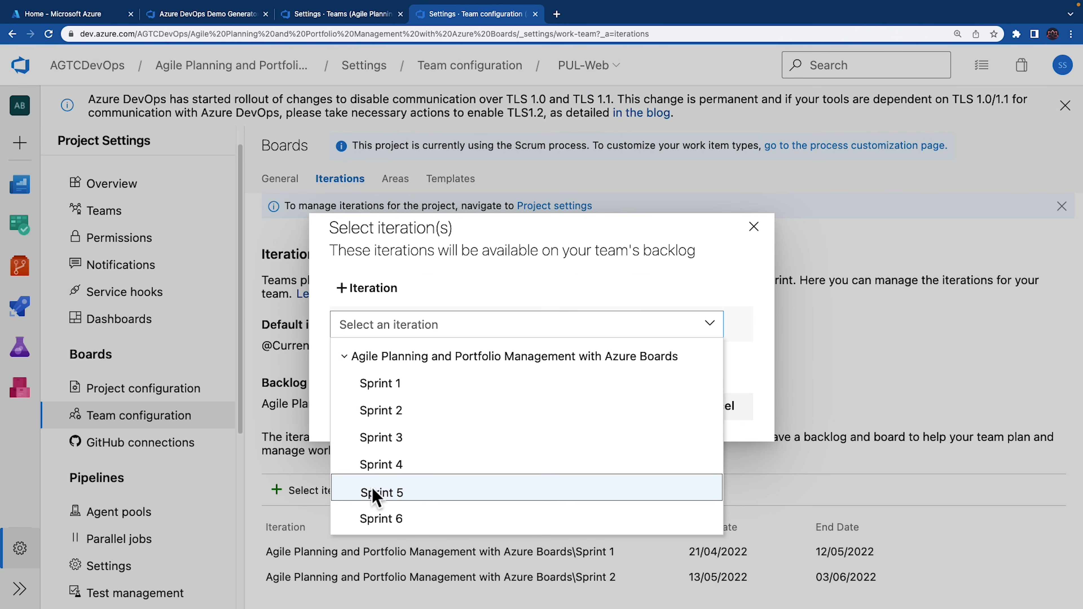
pyautogui.click(404, 444)
pyautogui.click(632, 408)
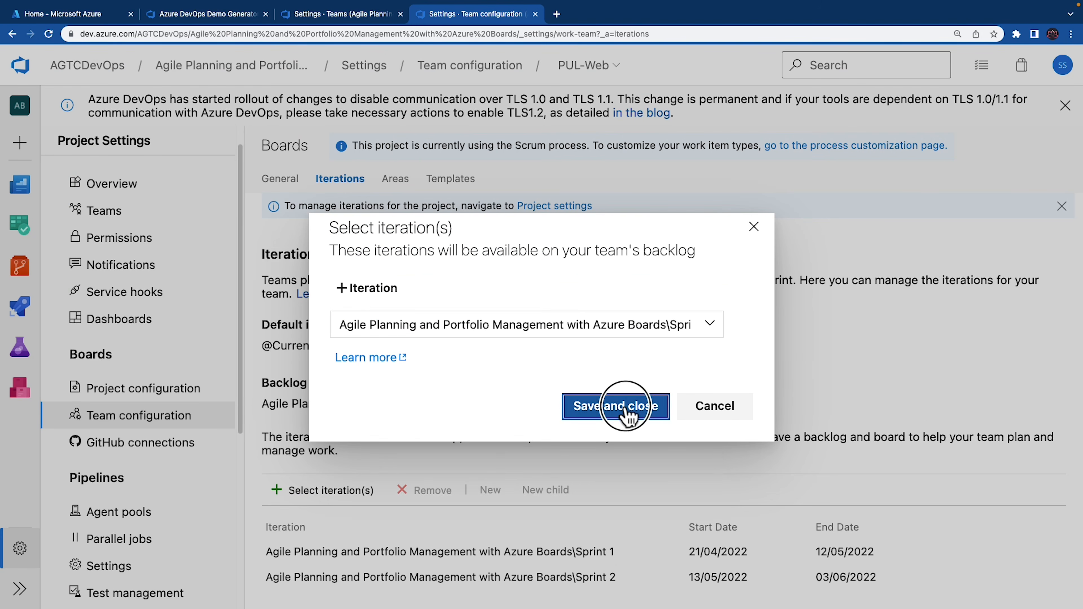
pyautogui.moveTo(1070, 558)
pyautogui.mouseDown()
pyautogui.moveTo(1069, 574)
pyautogui.moveTo(1069, 540)
pyautogui.moveTo(1072, 592)
pyautogui.moveTo(1074, 572)
pyautogui.mouseUp()
pyautogui.moveTo(249, 134)
pyautogui.mouseDown()
pyautogui.moveTo(329, 202)
pyautogui.moveTo(672, 230)
pyautogui.mouseUp()
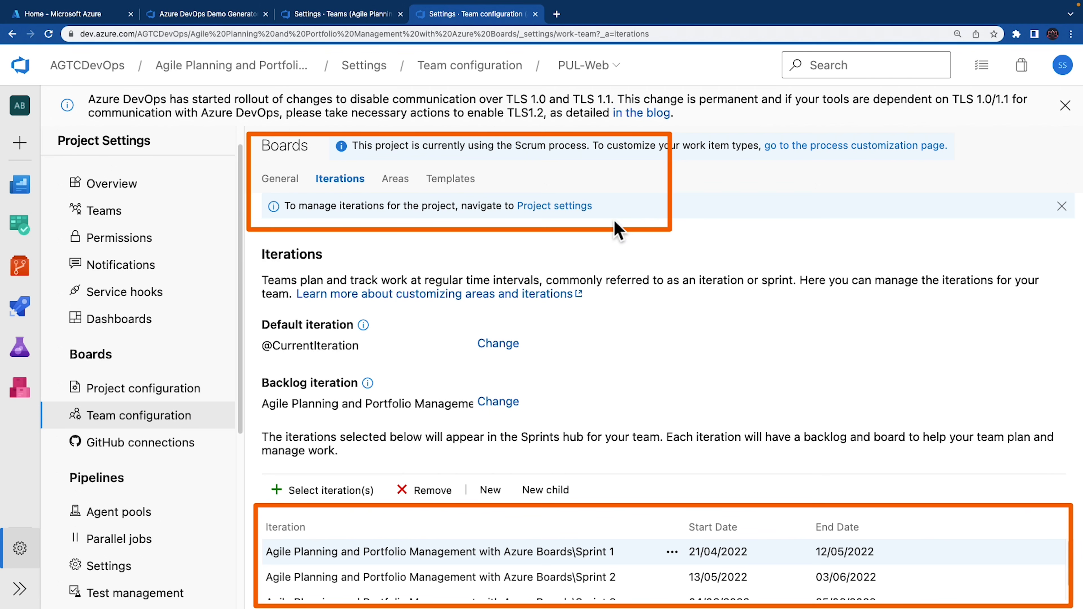
# Step: Include sub-areas for the PUL-Web team's default area
pyautogui.click(396, 179)
pyautogui.moveTo(258, 414); pyautogui.dragTo(843, 499)
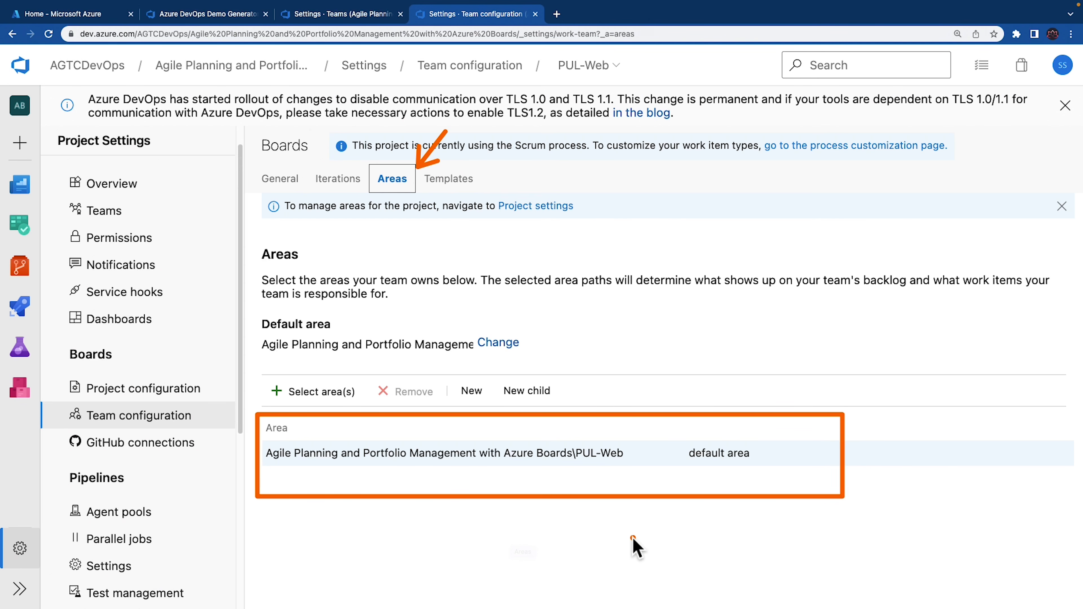
pyautogui.moveTo(666, 471); pyautogui.dragTo(666, 469)
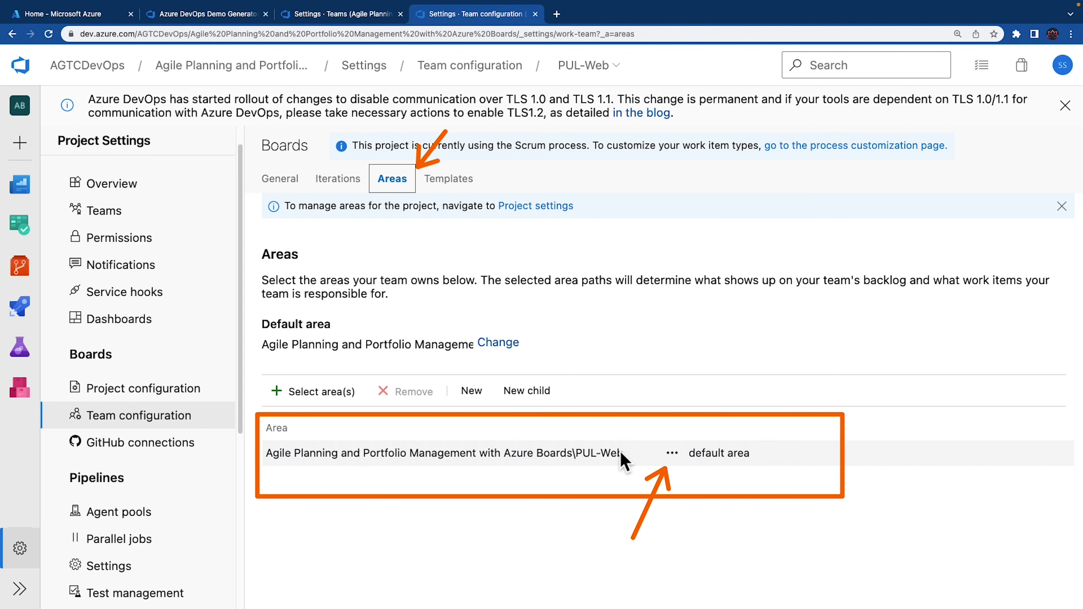
pyautogui.click(672, 457)
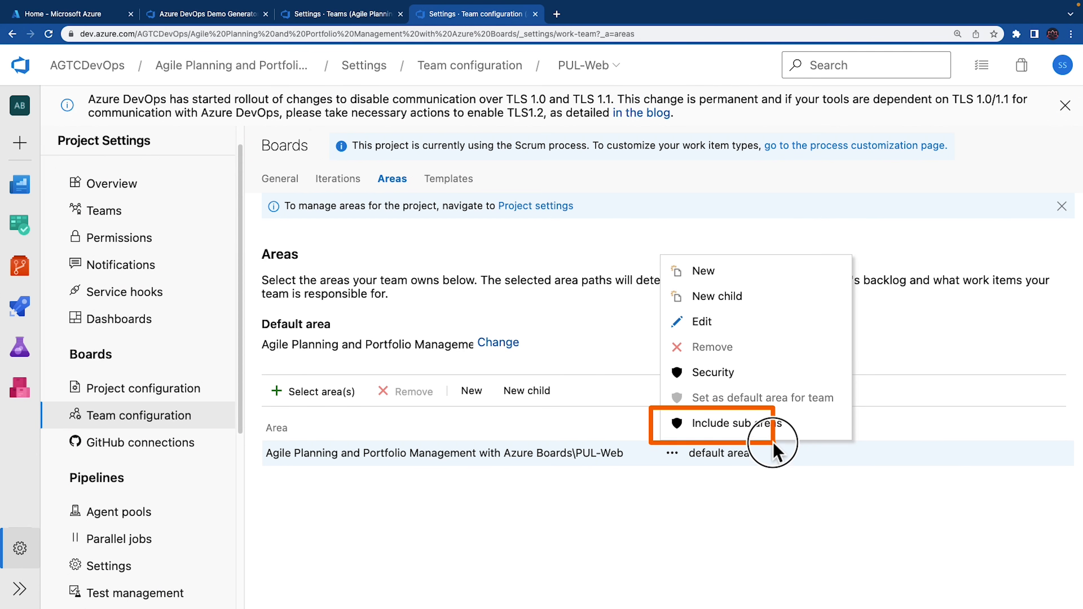
pyautogui.click(729, 432)
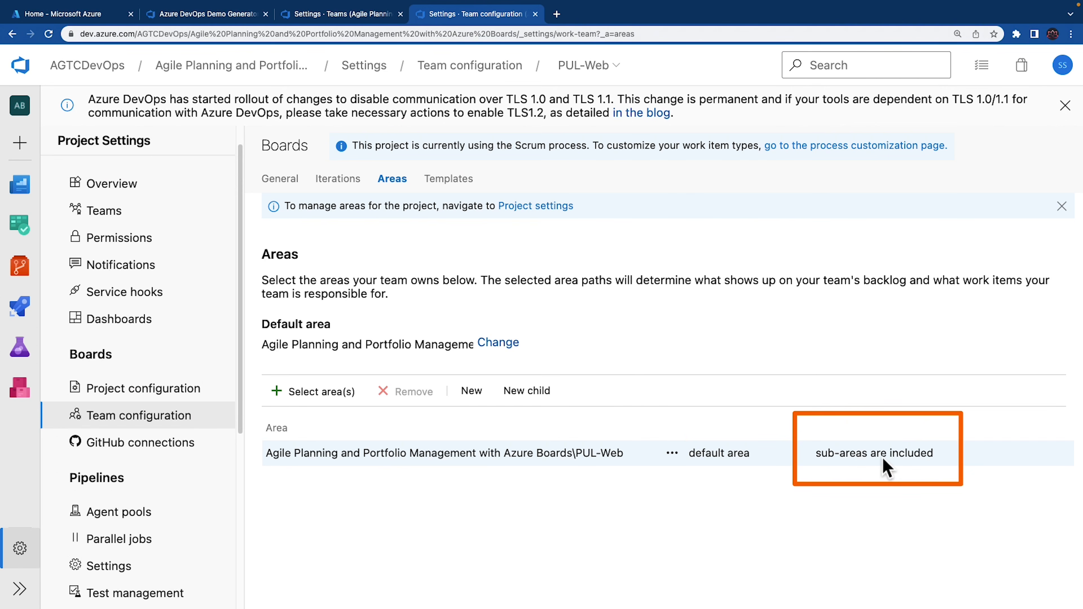
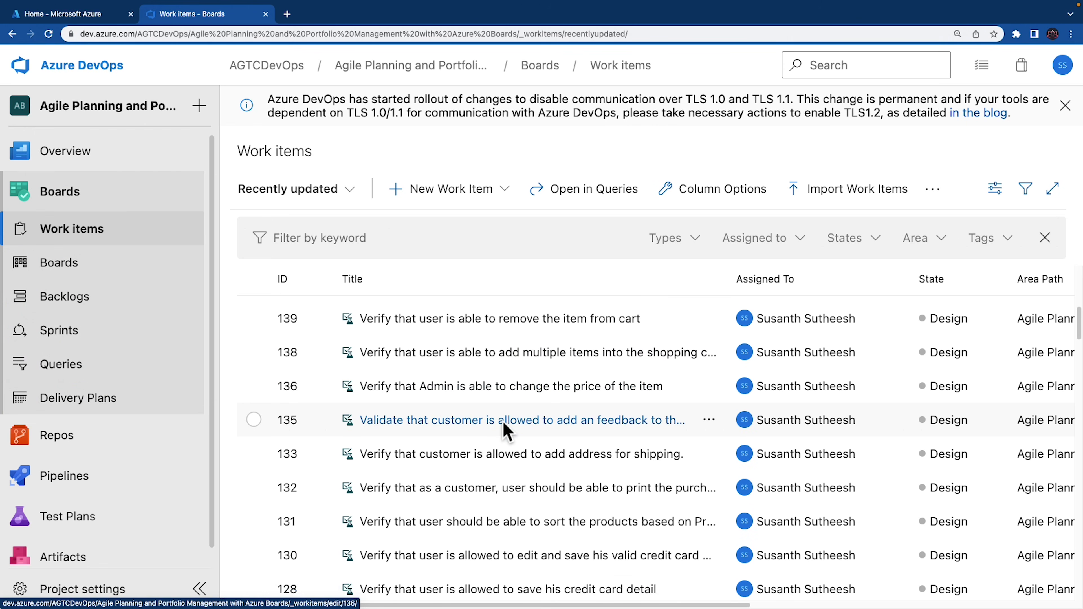
# Step: Start a new Epic work item in the project and title it "Product training"
pyautogui.scroll(-1, 506, 432)
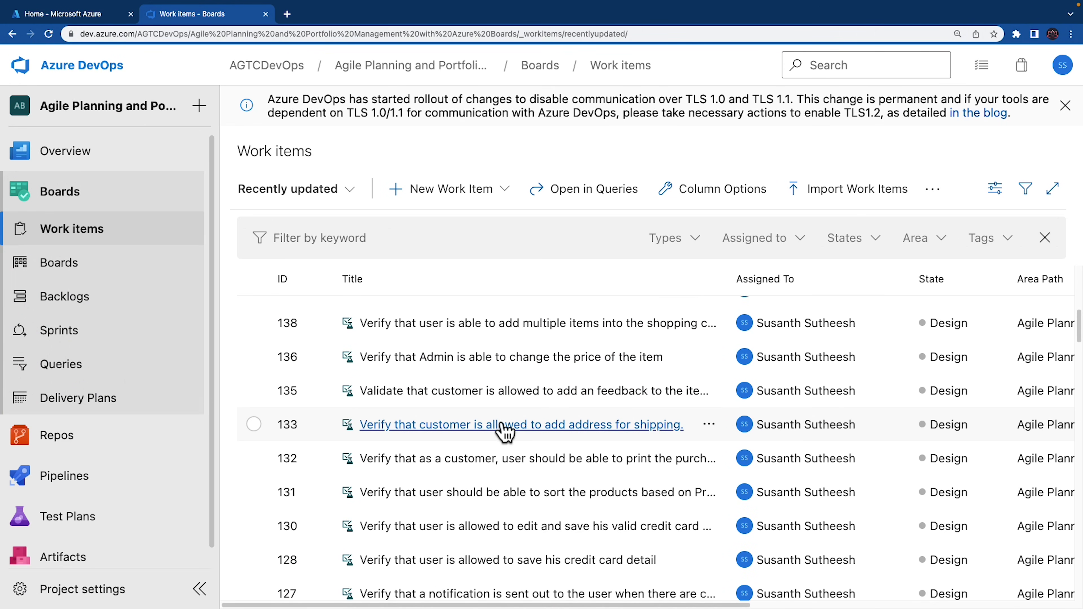
pyautogui.scroll(1, 507, 432)
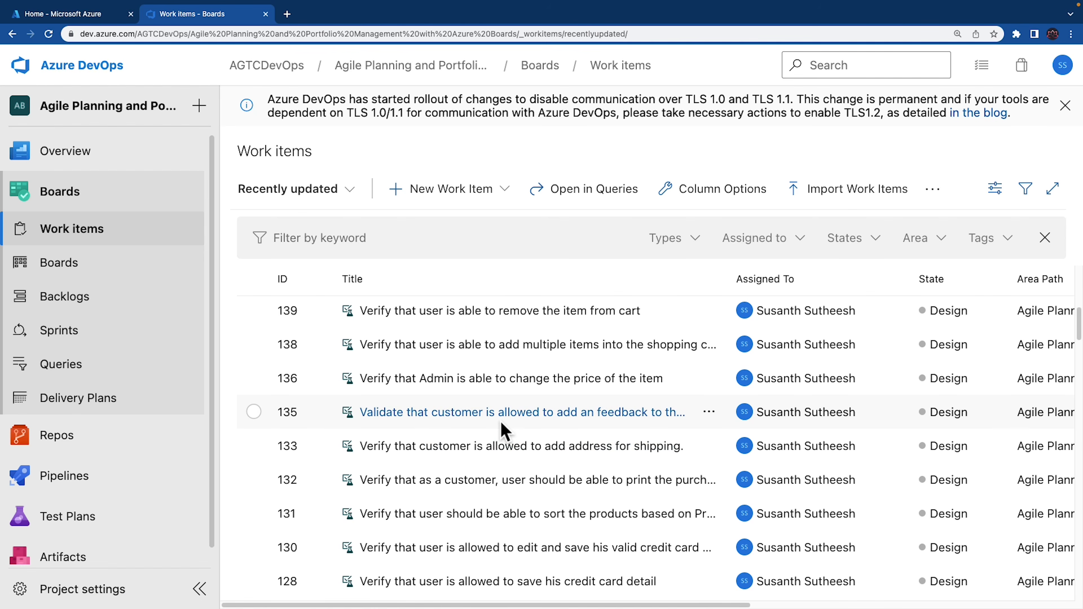
pyautogui.scroll(5, 506, 432)
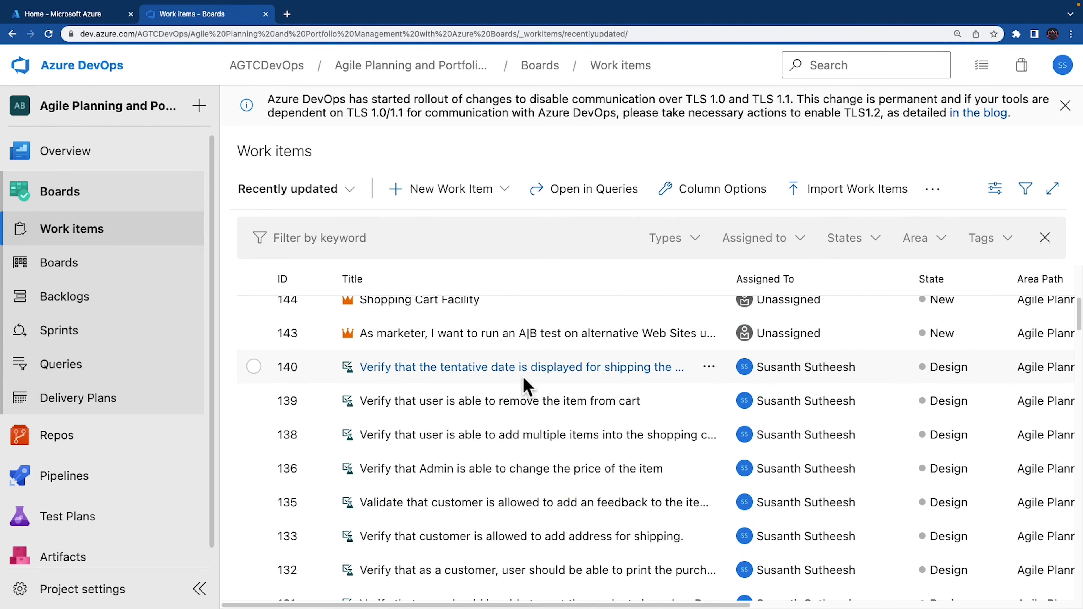
pyautogui.scroll(10, 527, 382)
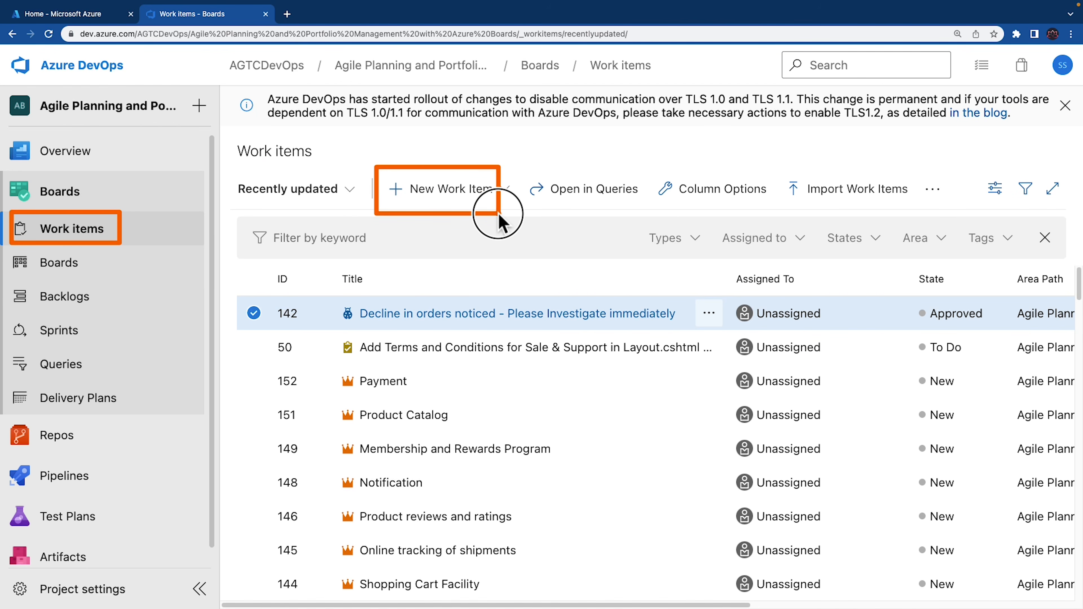
pyautogui.click(472, 197)
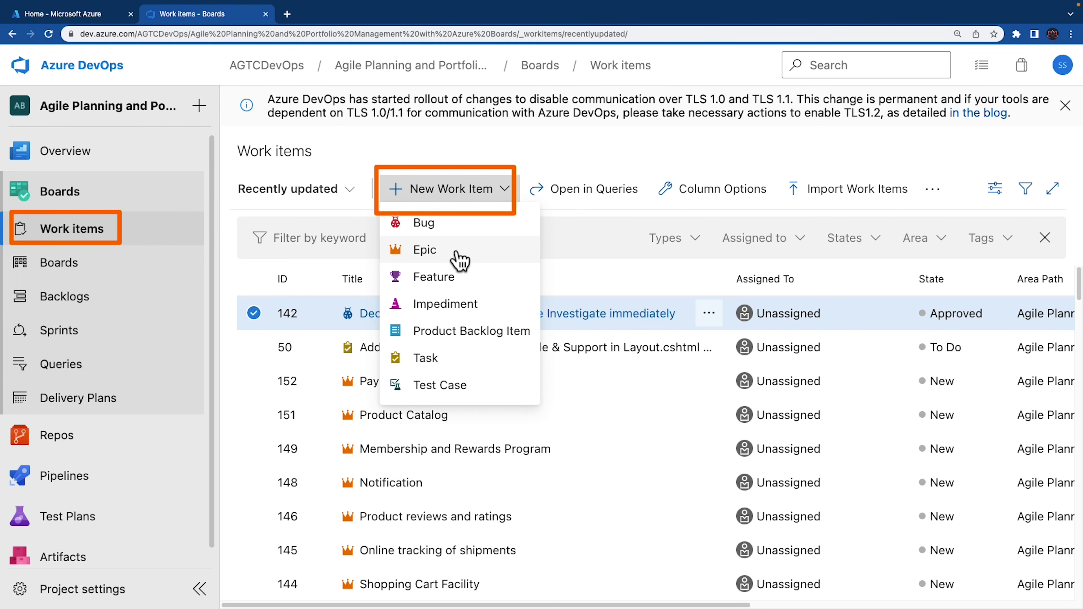
pyautogui.click(436, 252)
pyautogui.write('Product training')
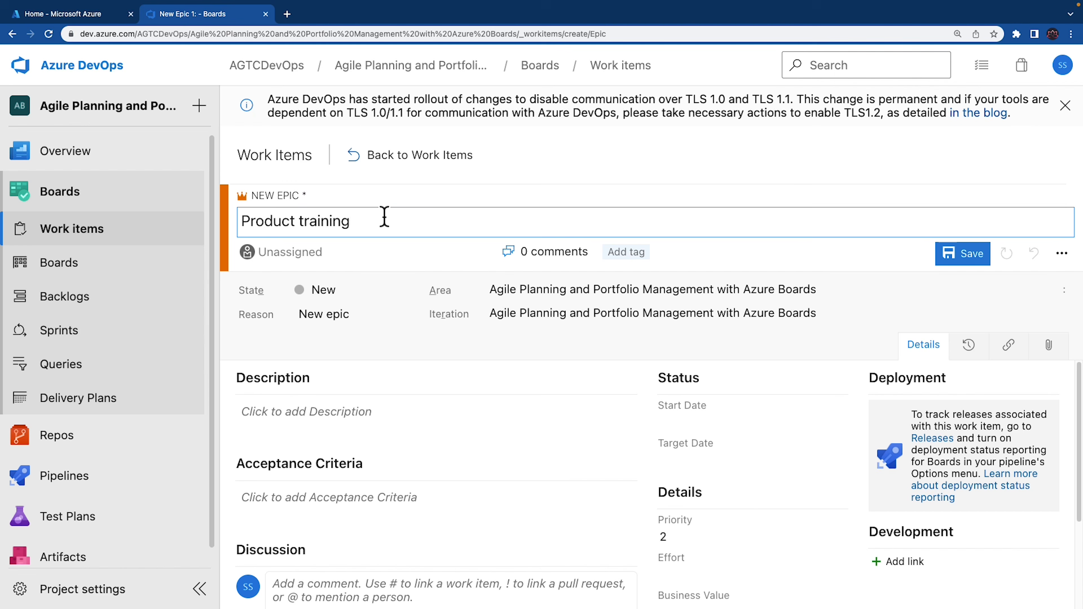
pyautogui.moveTo(384, 216); pyautogui.dragTo(244, 218)
pyautogui.click(374, 220)
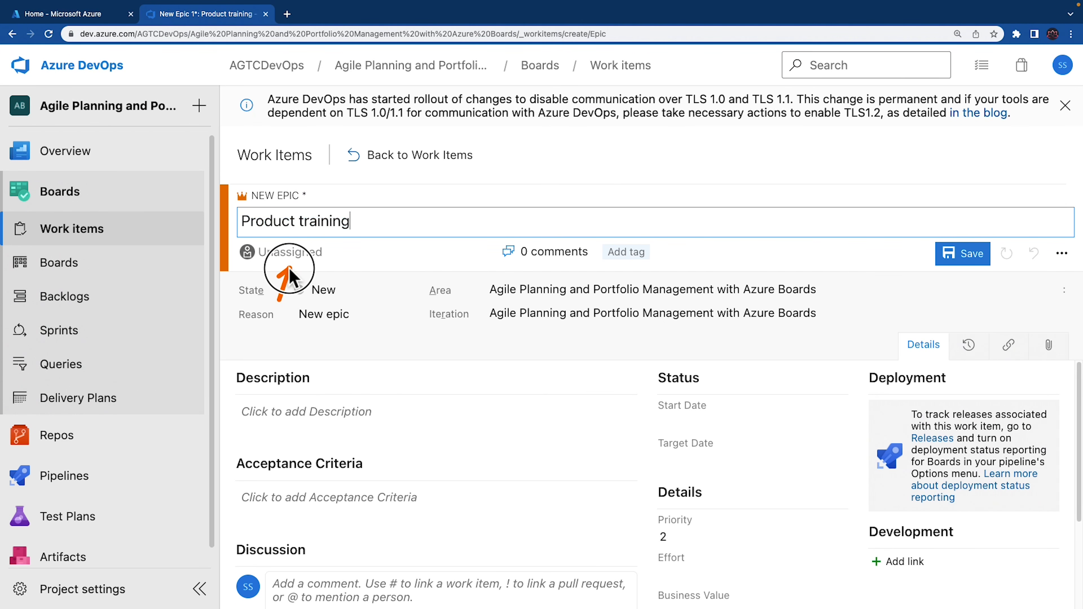
# Step: Assign the Product training epic to the listed user and set its area to PUL-Web
pyautogui.click(270, 255)
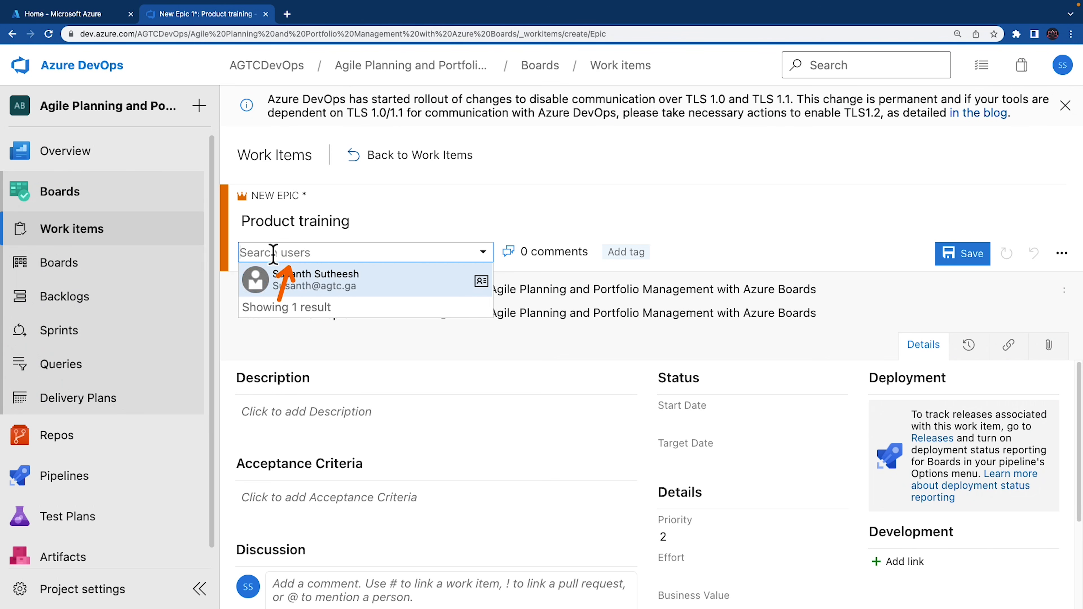
pyautogui.click(321, 291)
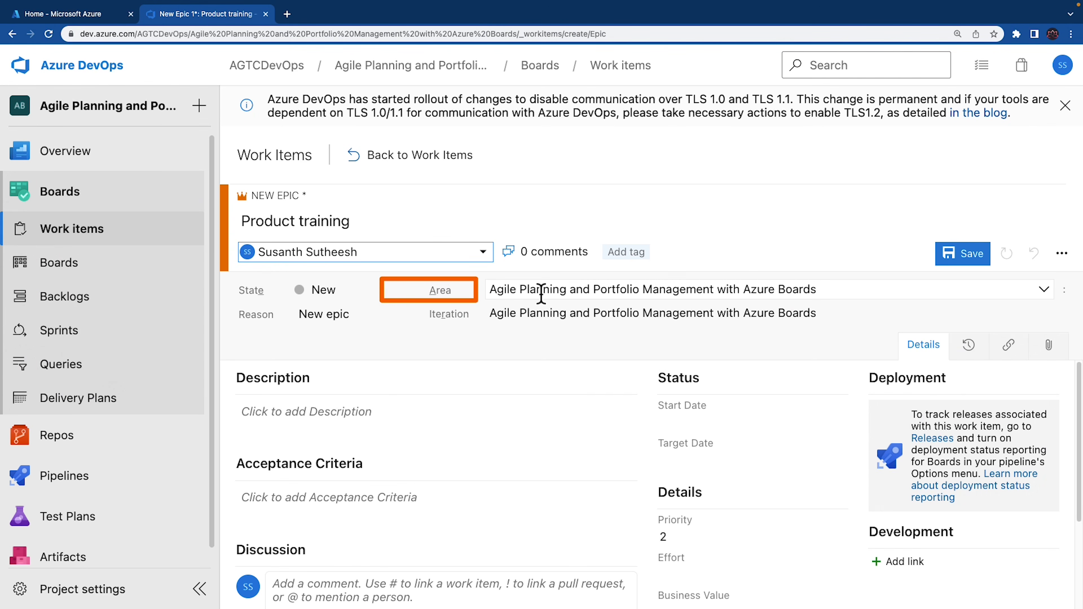
pyautogui.click(559, 290)
pyautogui.click(685, 290)
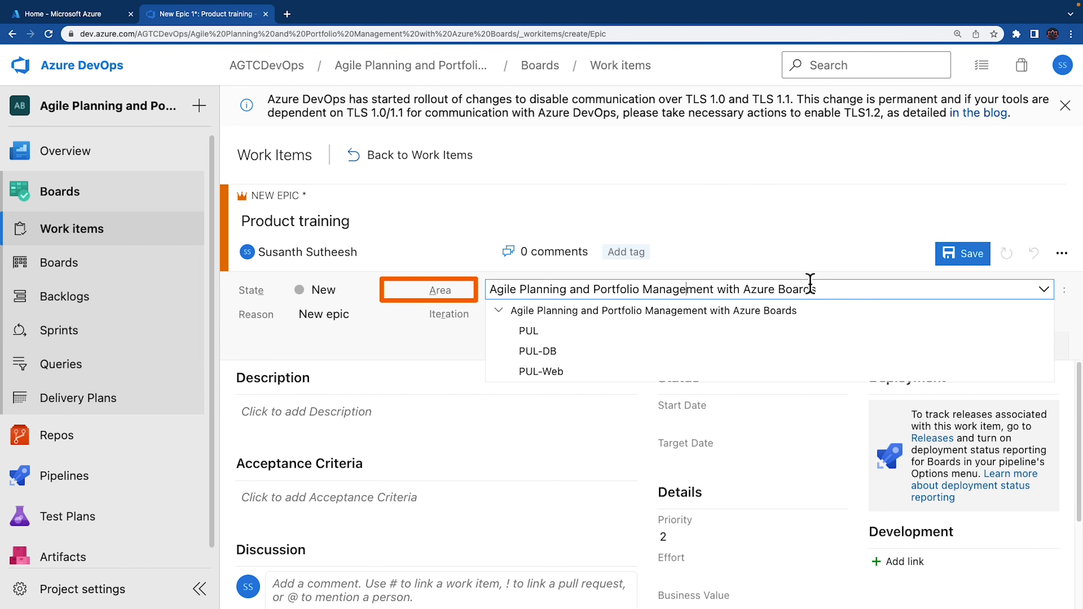
pyautogui.click(560, 372)
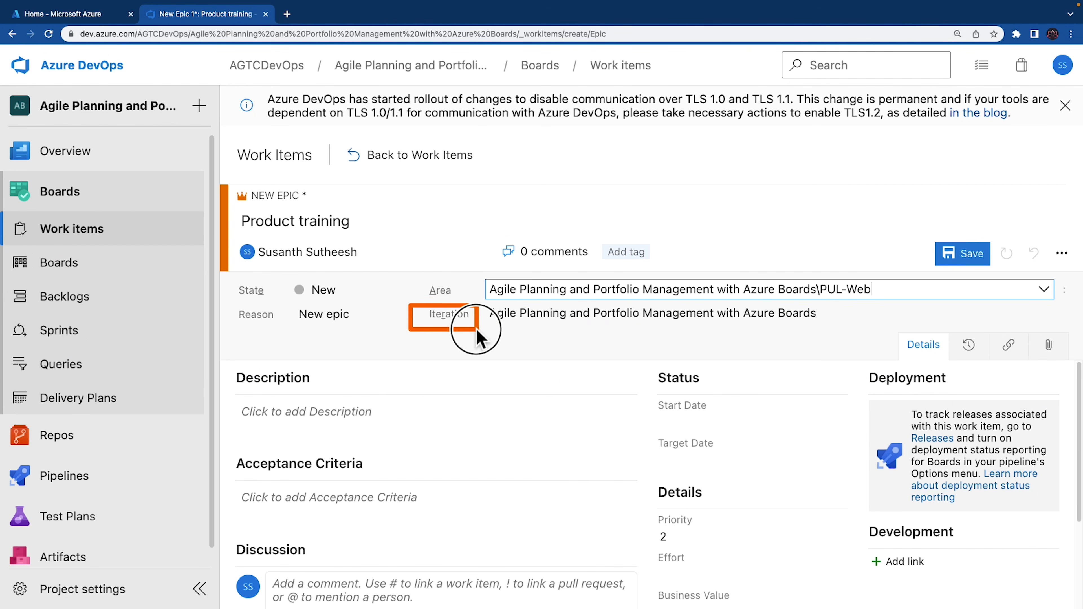
# Step: Set the Product training epic's iteration to Sprint 2 and save the work item
pyautogui.click(544, 318)
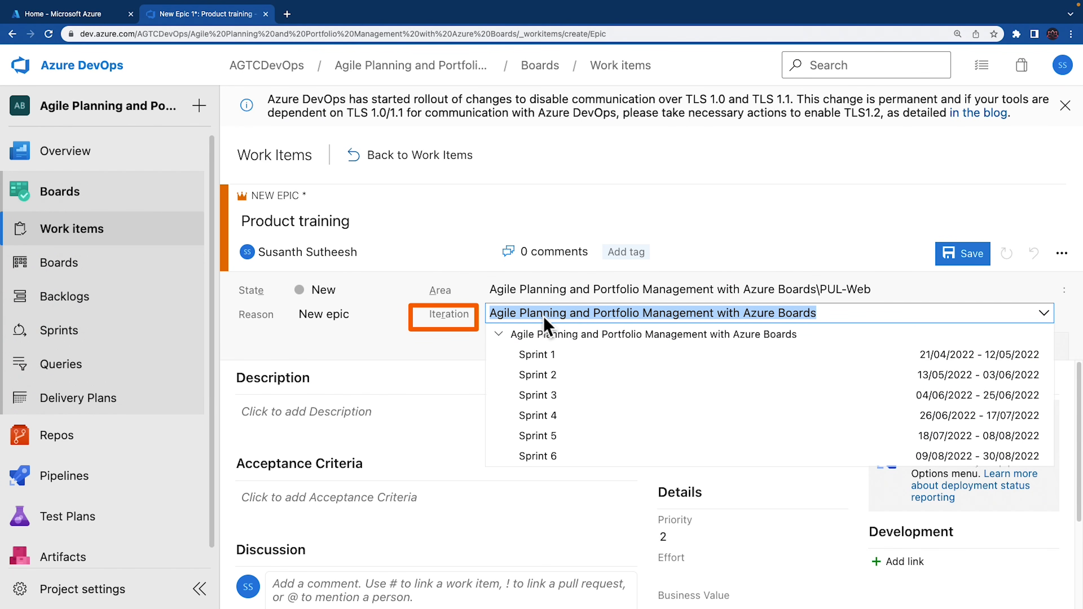
pyautogui.click(551, 377)
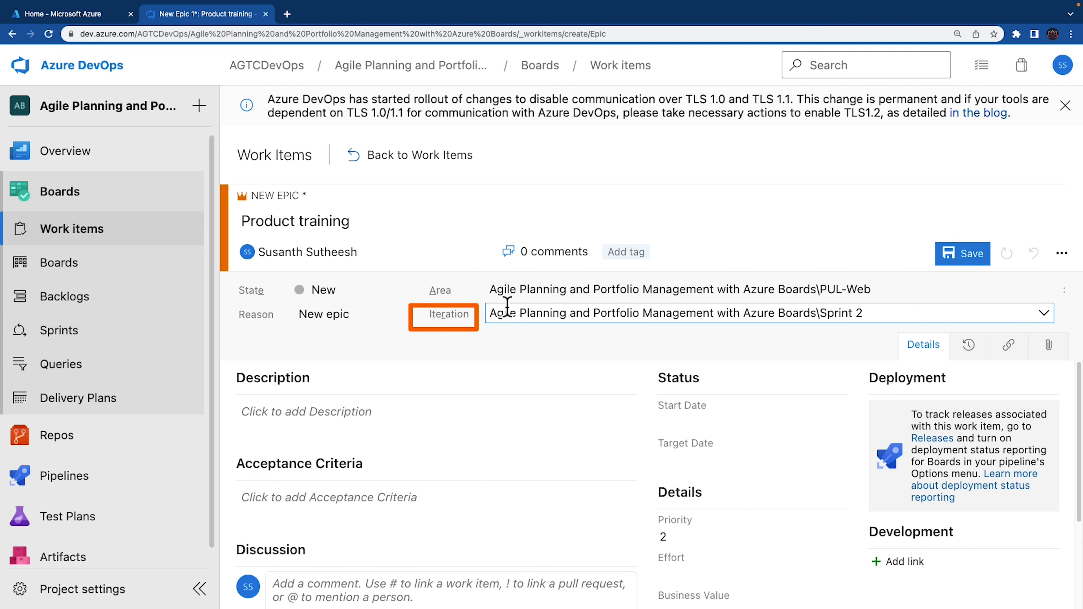
pyautogui.click(966, 264)
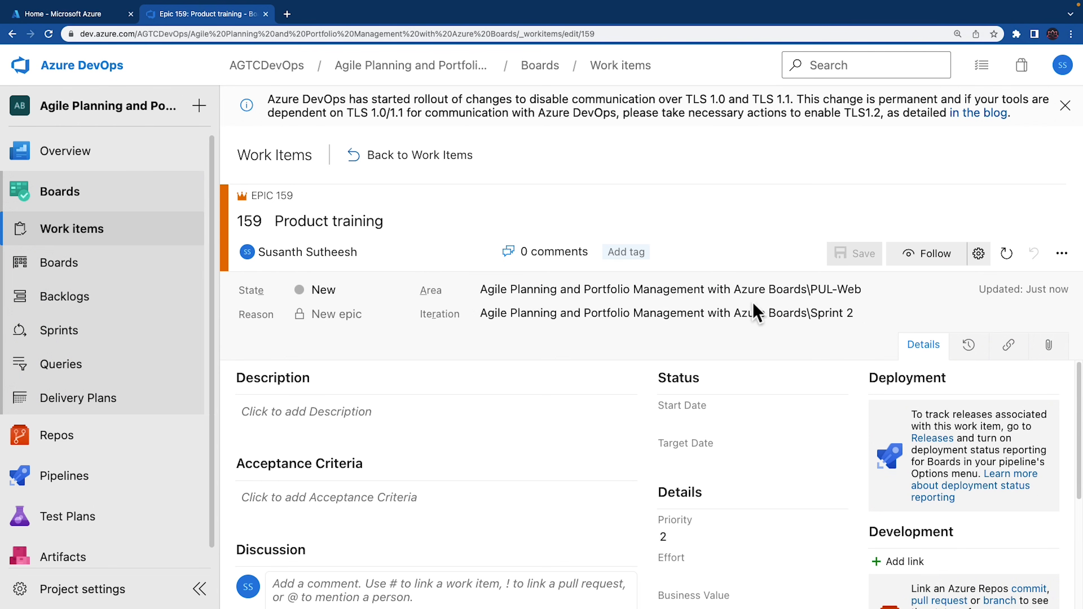
pyautogui.scroll(-1, 316, 389)
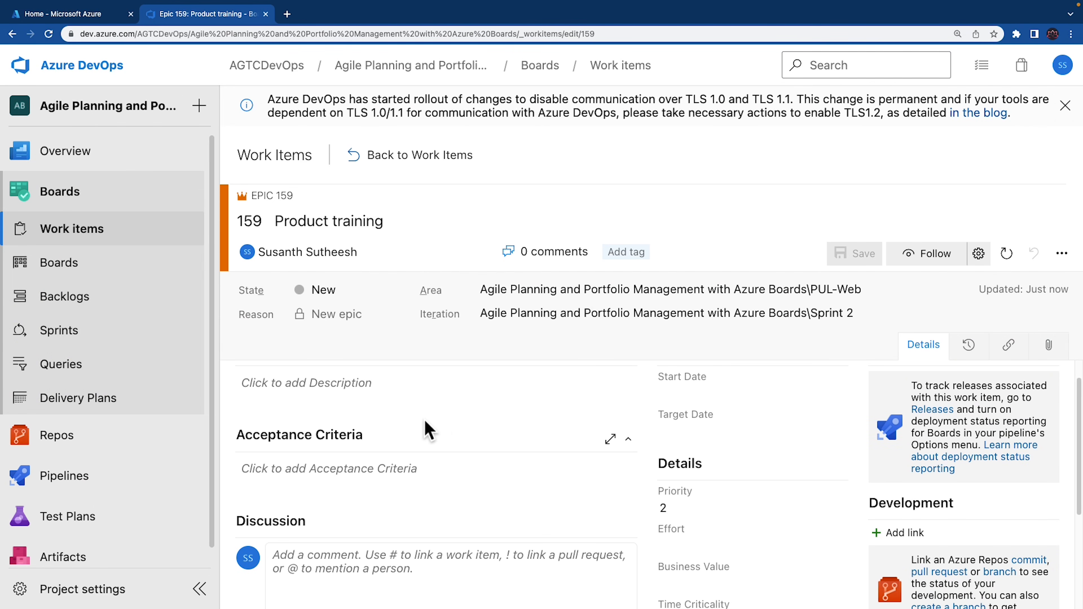
pyautogui.scroll(-2, 488, 422)
pyautogui.scroll(-3, 490, 420)
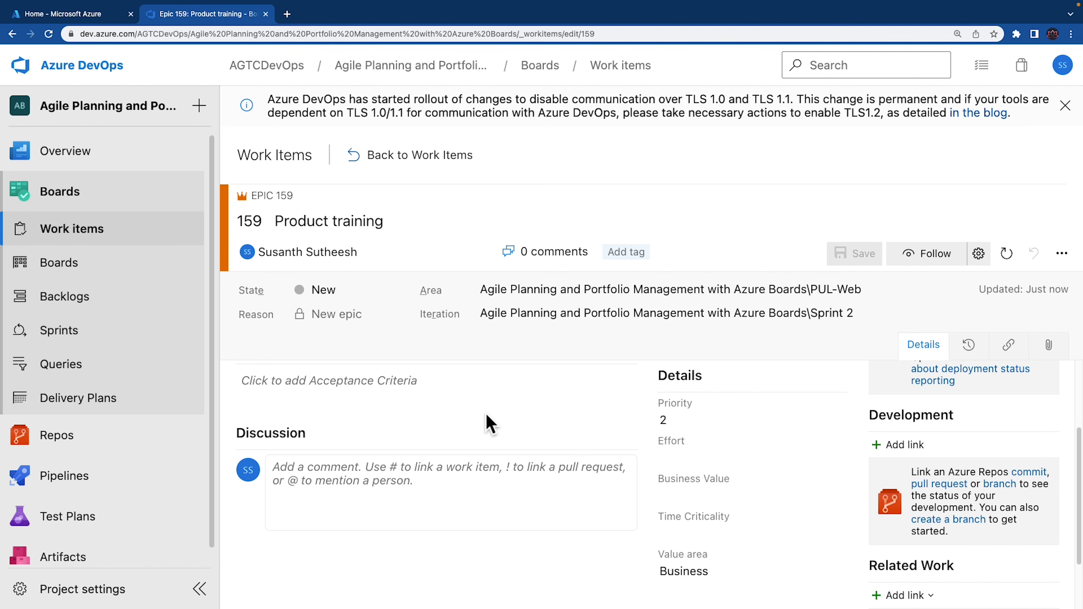
pyautogui.scroll(-1, 490, 423)
pyautogui.scroll(5, 488, 425)
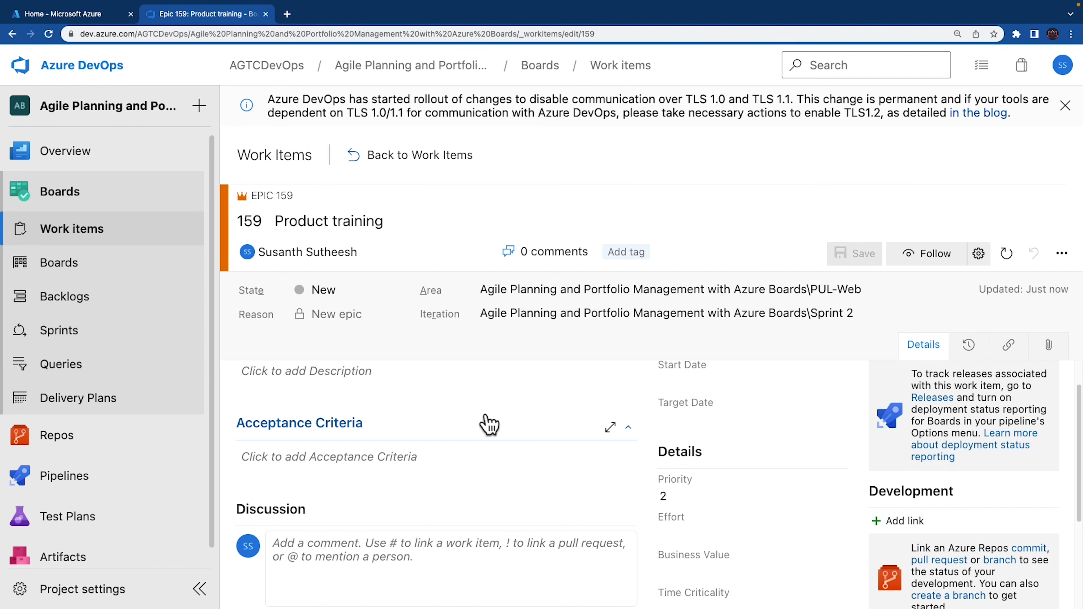
pyautogui.scroll(2, 486, 414)
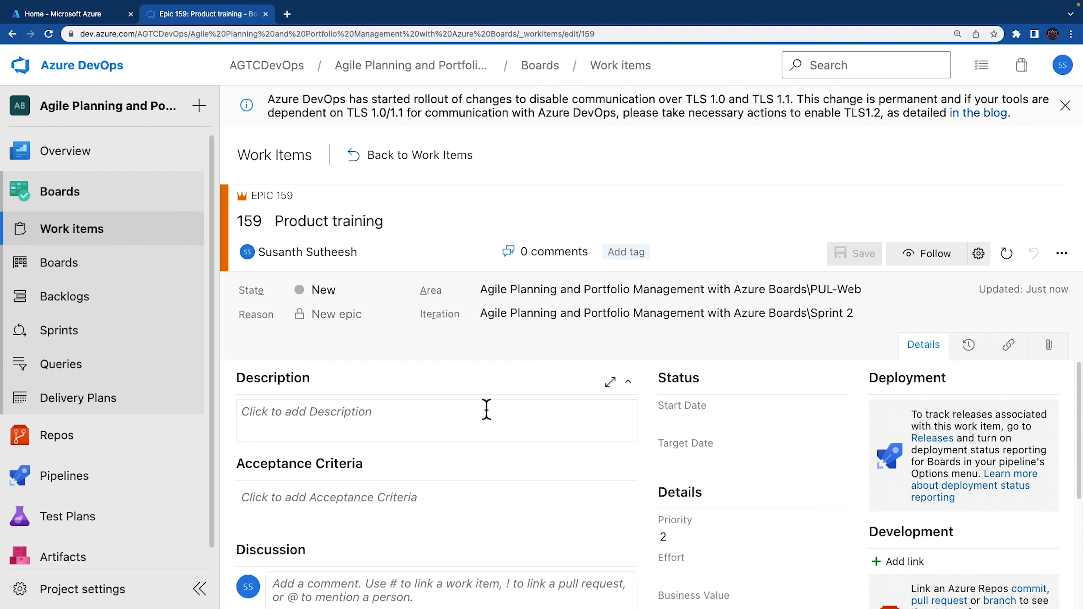
# Step: Link a new child work item of type Feature titled "Training Dashboard" to the Product training epic
pyautogui.scroll(-5, 486, 409)
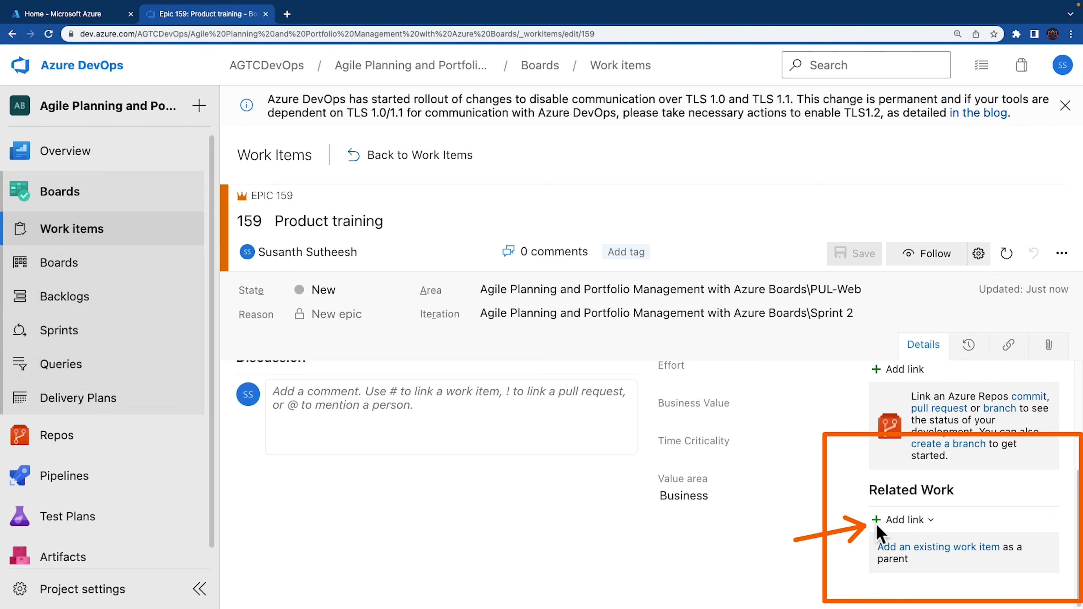
pyautogui.click(916, 521)
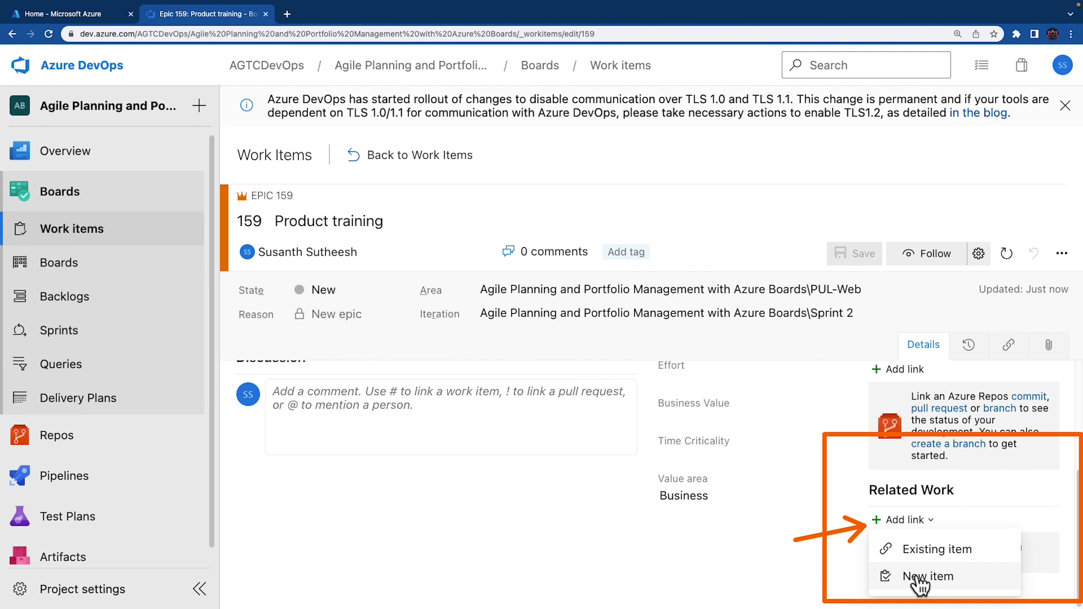
pyautogui.click(939, 581)
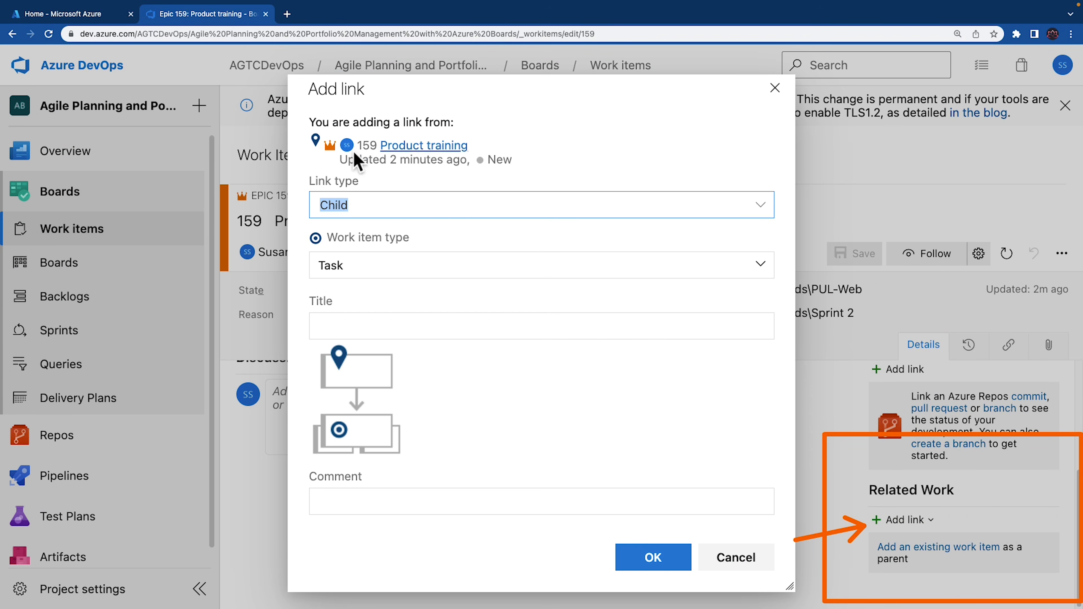
pyautogui.click(361, 206)
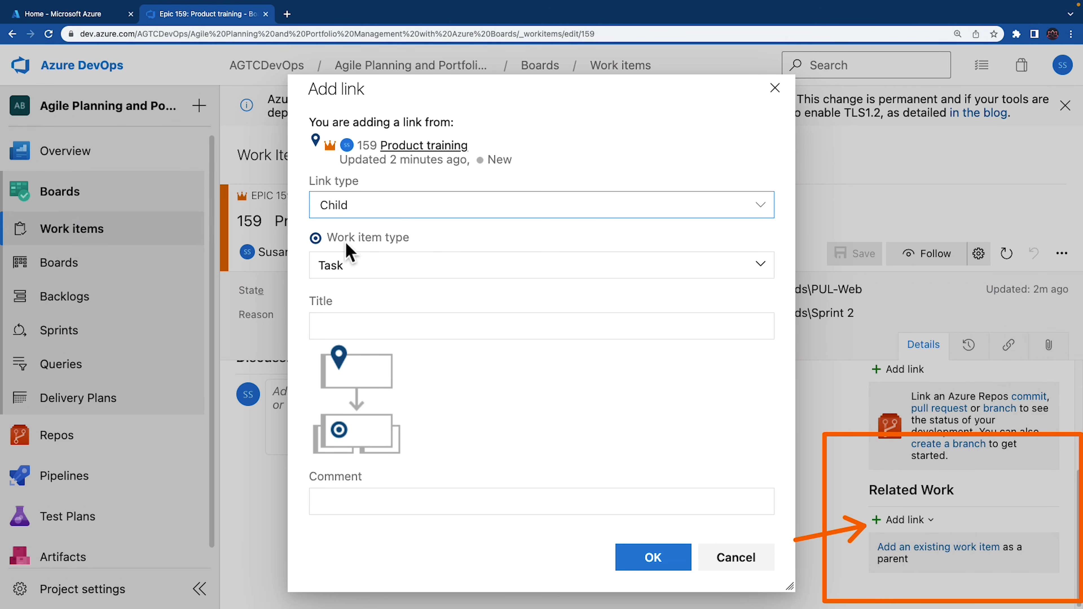
pyautogui.moveTo(337, 238); pyautogui.dragTo(403, 237)
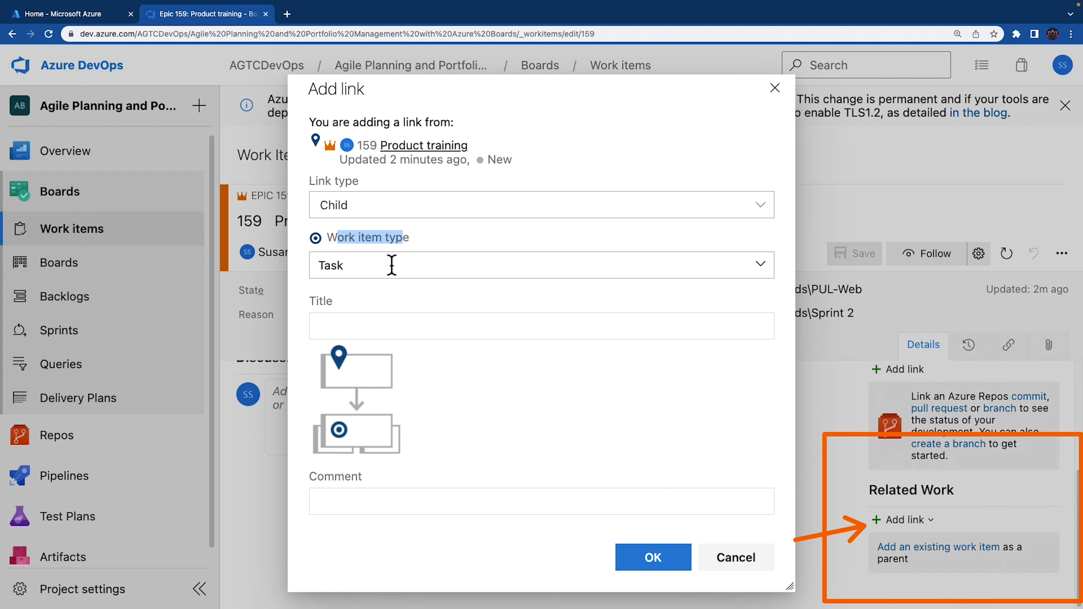
pyautogui.click(392, 265)
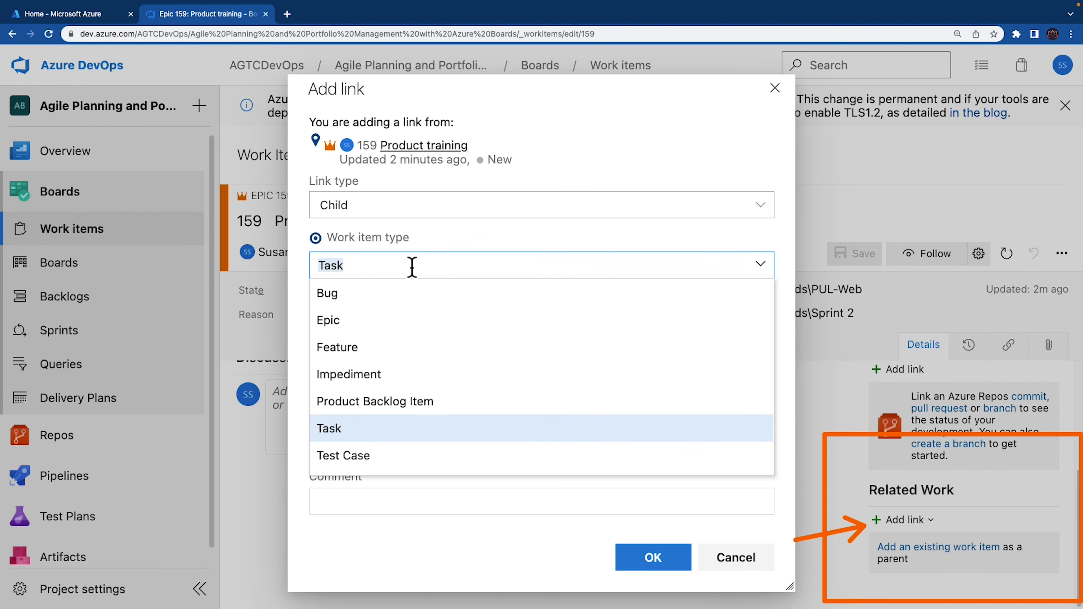
pyautogui.click(357, 358)
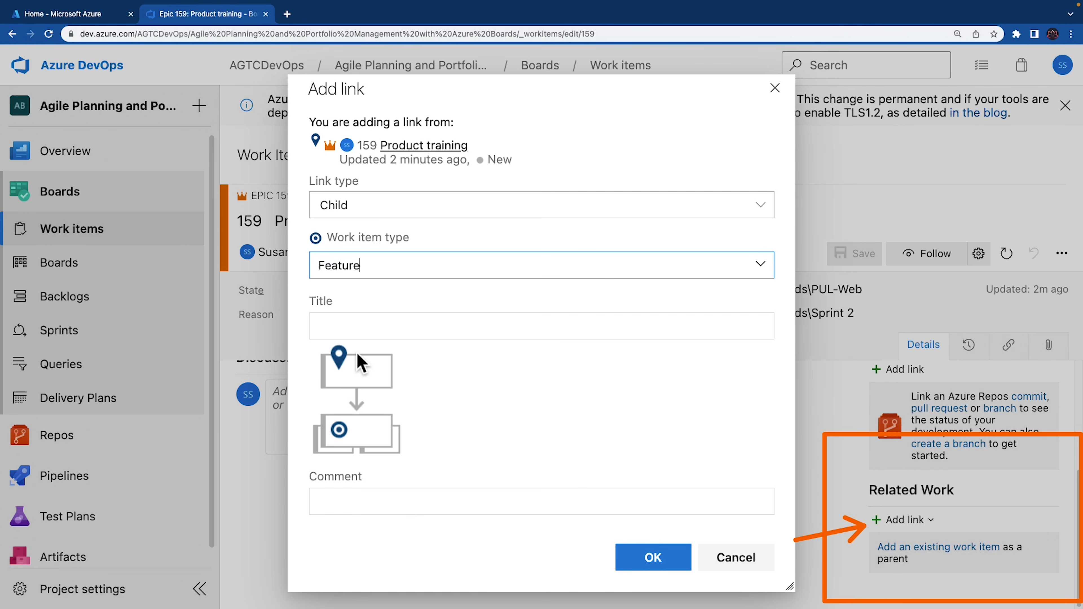
pyautogui.click(370, 332)
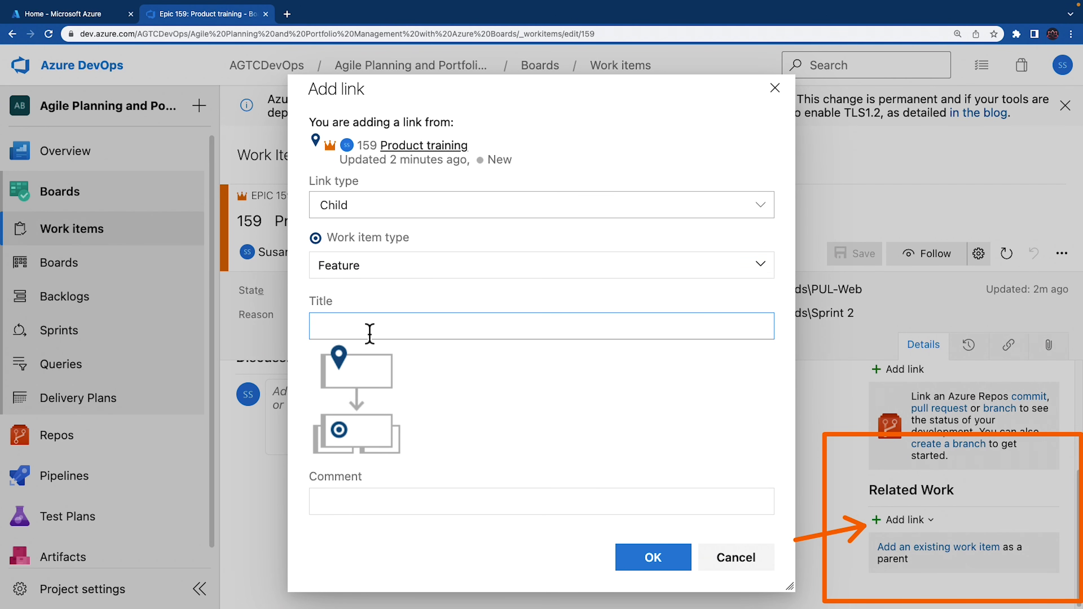
pyautogui.write('Training Dashboard')
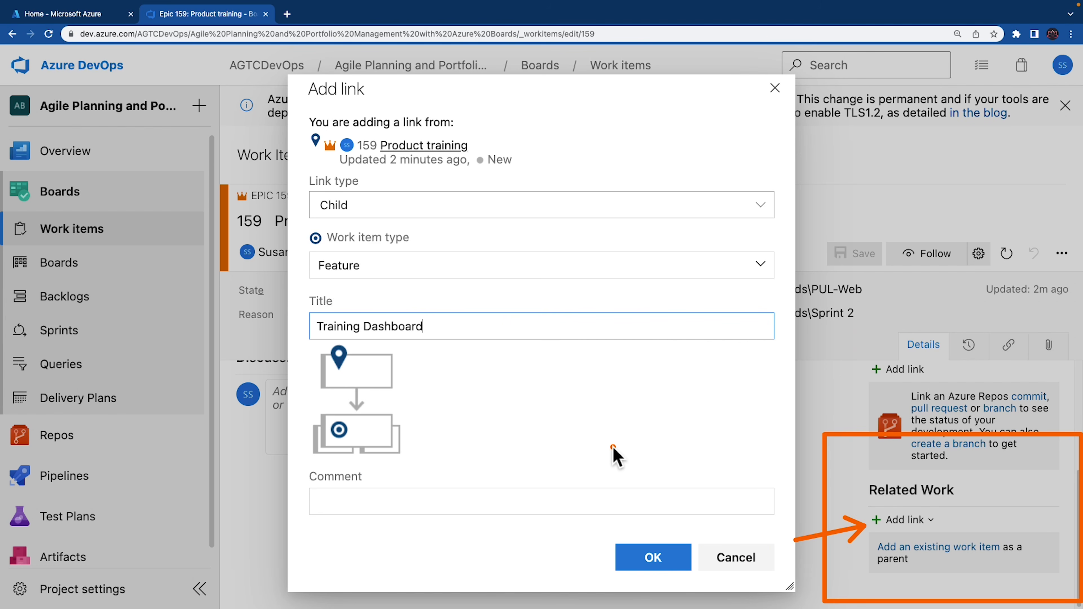
pyautogui.click(638, 562)
# Step: Check the parent link of the new Training Dashboard feature, and save and close the feature
pyautogui.scroll(-3, 772, 427)
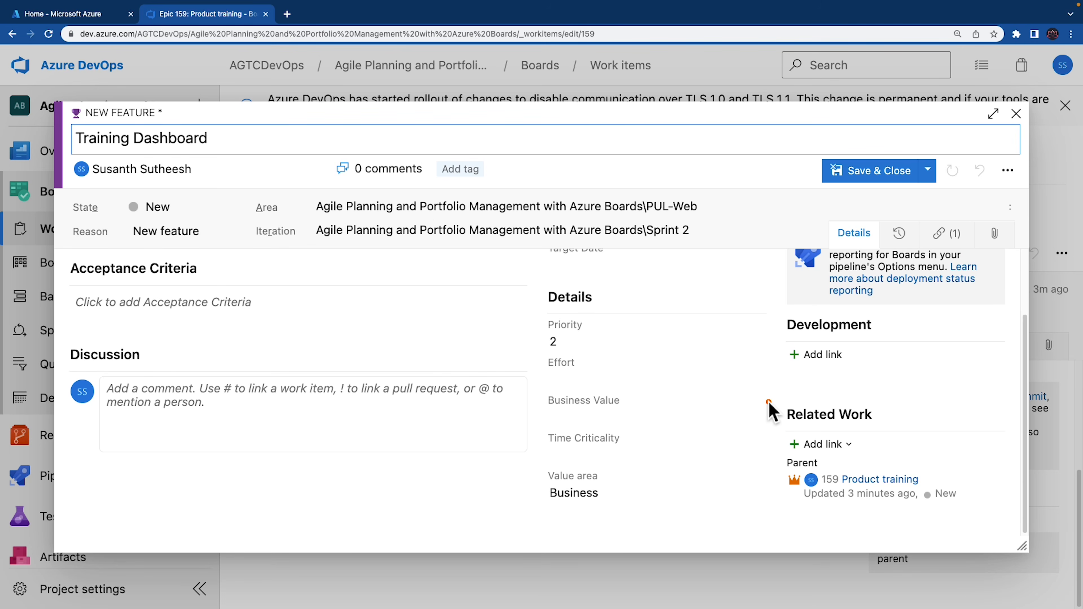
pyautogui.moveTo(768, 400)
pyautogui.mouseDown()
pyautogui.moveTo(821, 475)
pyautogui.moveTo(971, 517)
pyautogui.mouseUp()
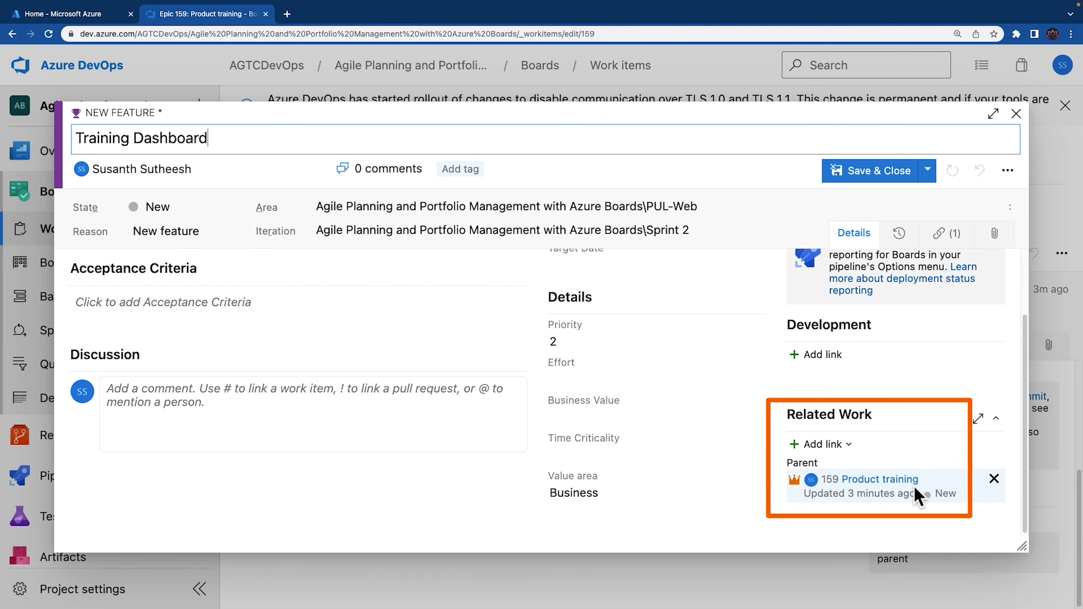
pyautogui.moveTo(713, 271); pyautogui.dragTo(835, 189)
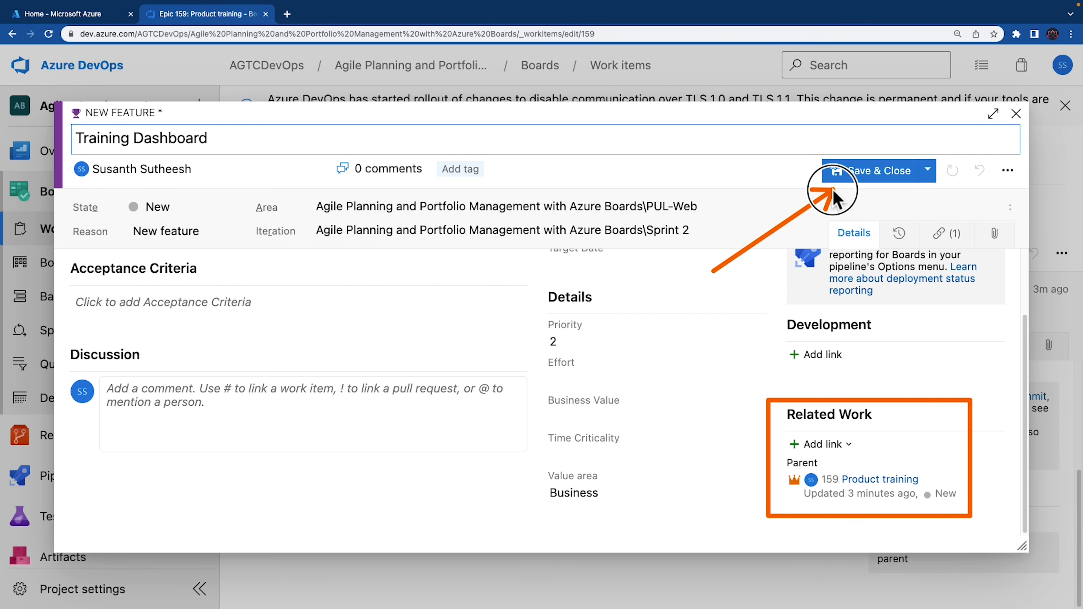
pyautogui.click(838, 183)
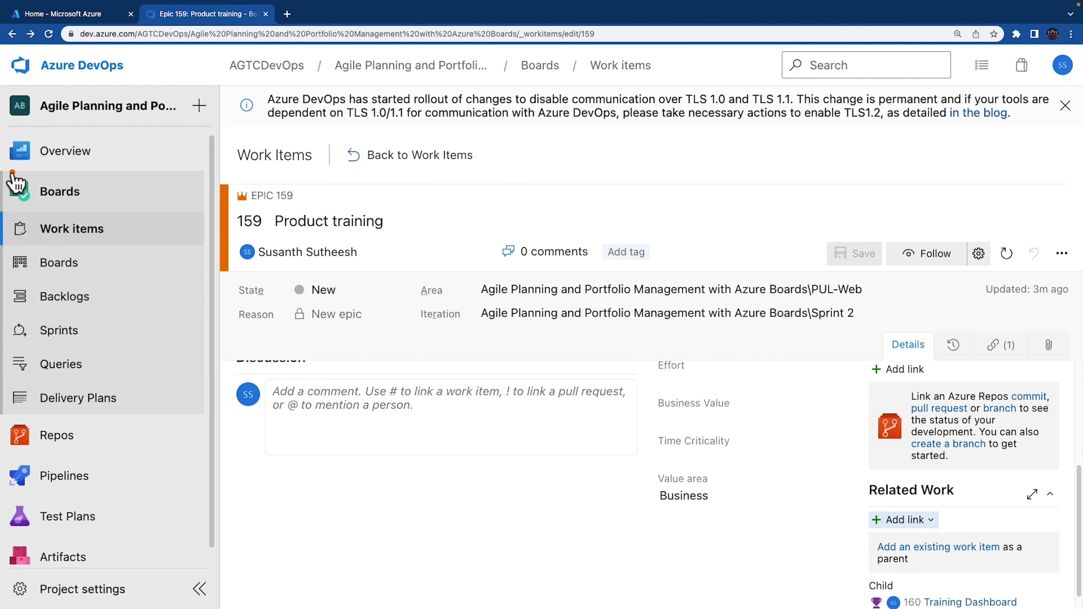
# Step: Go to the project's team boards, dismiss the welcome message and open the PUL-Web board
pyautogui.moveTo(7, 173)
pyautogui.mouseDown()
pyautogui.moveTo(41, 205)
pyautogui.moveTo(123, 213)
pyautogui.mouseUp()
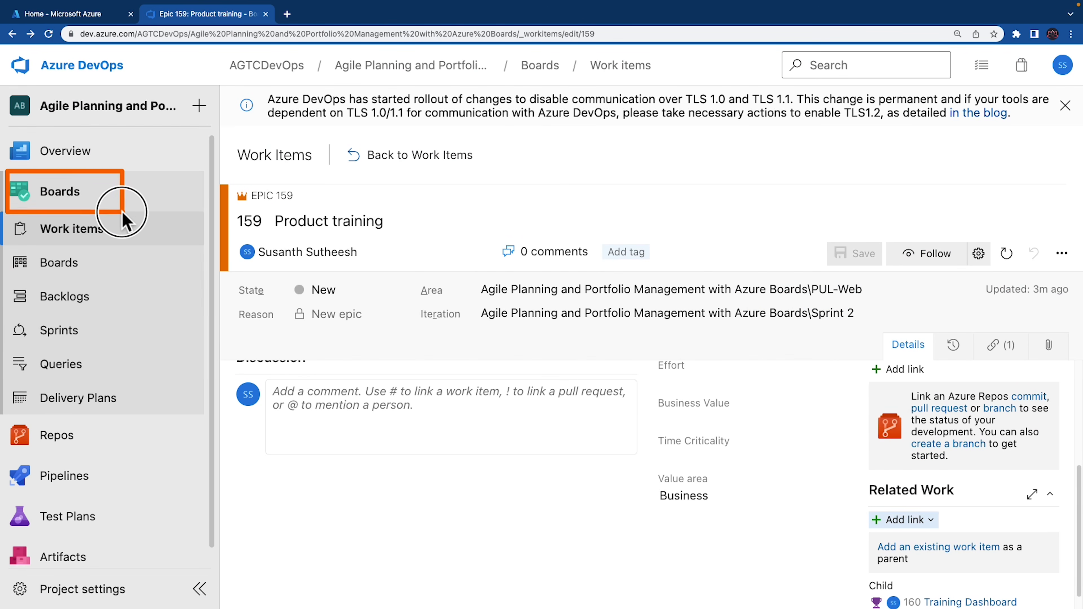
pyautogui.click(55, 201)
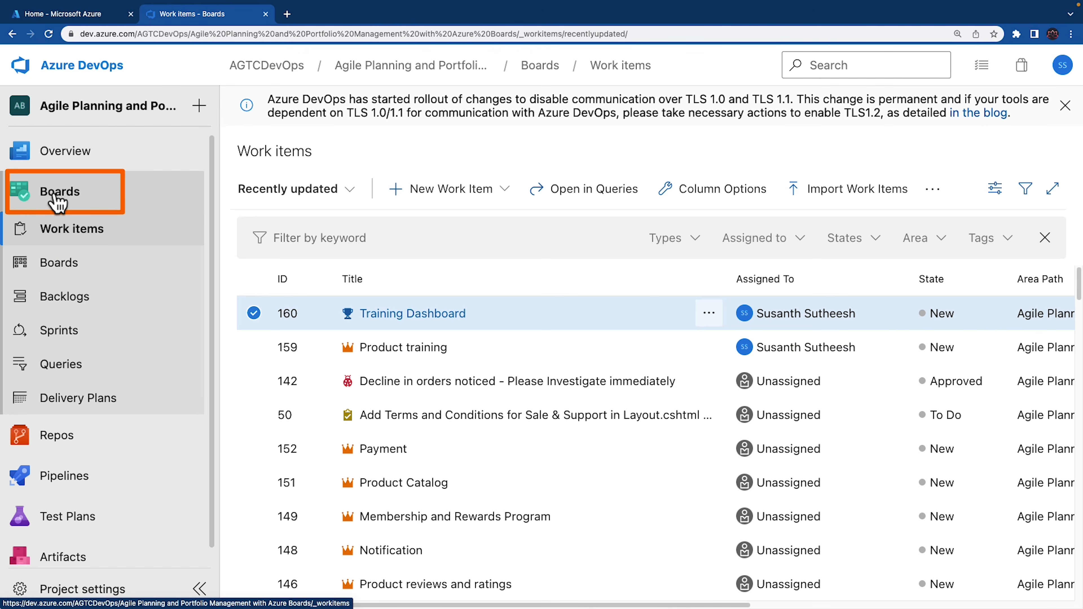
pyautogui.click(64, 263)
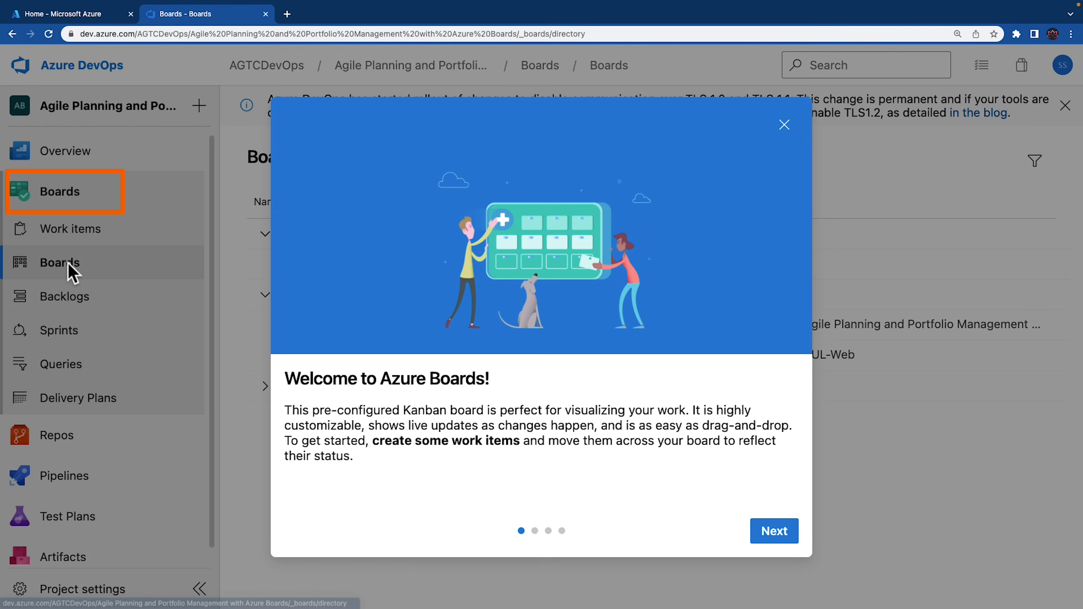
pyautogui.click(784, 126)
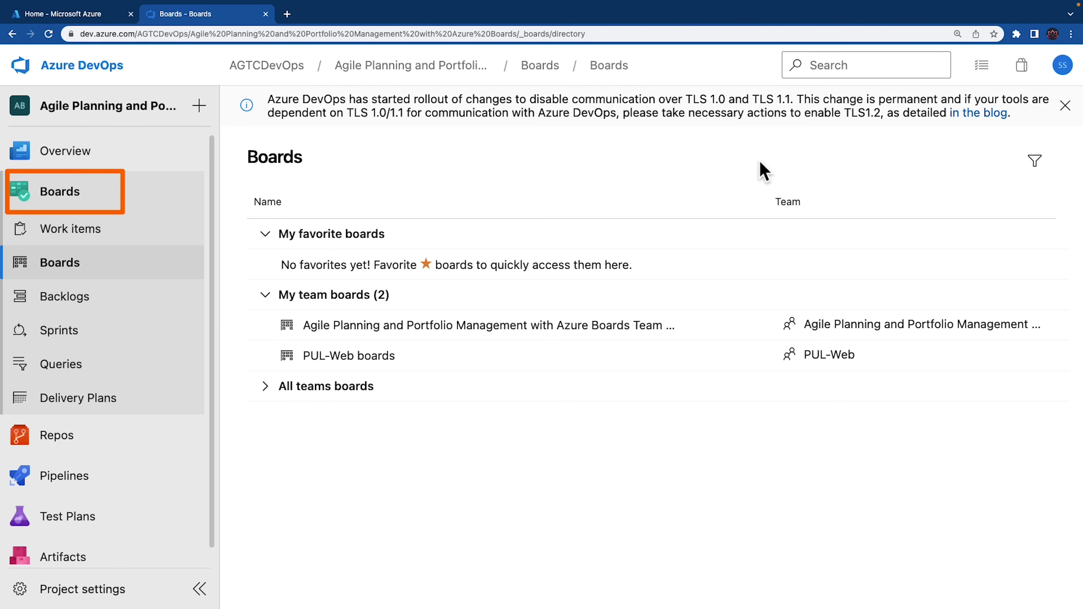
pyautogui.moveTo(250, 341)
pyautogui.mouseDown()
pyautogui.moveTo(259, 355)
pyautogui.moveTo(434, 370)
pyautogui.mouseUp()
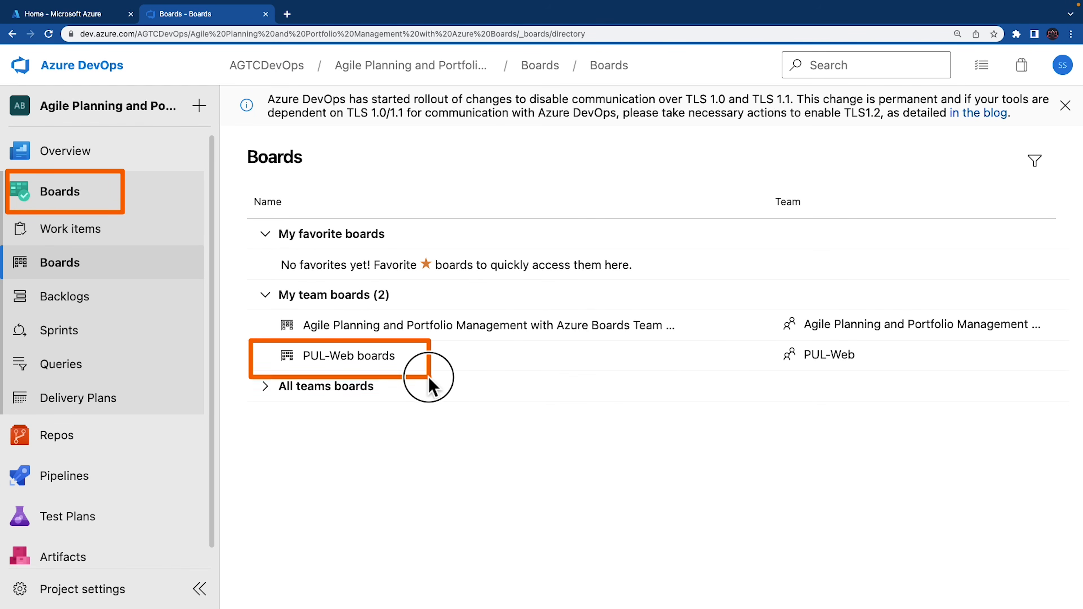
pyautogui.click(368, 362)
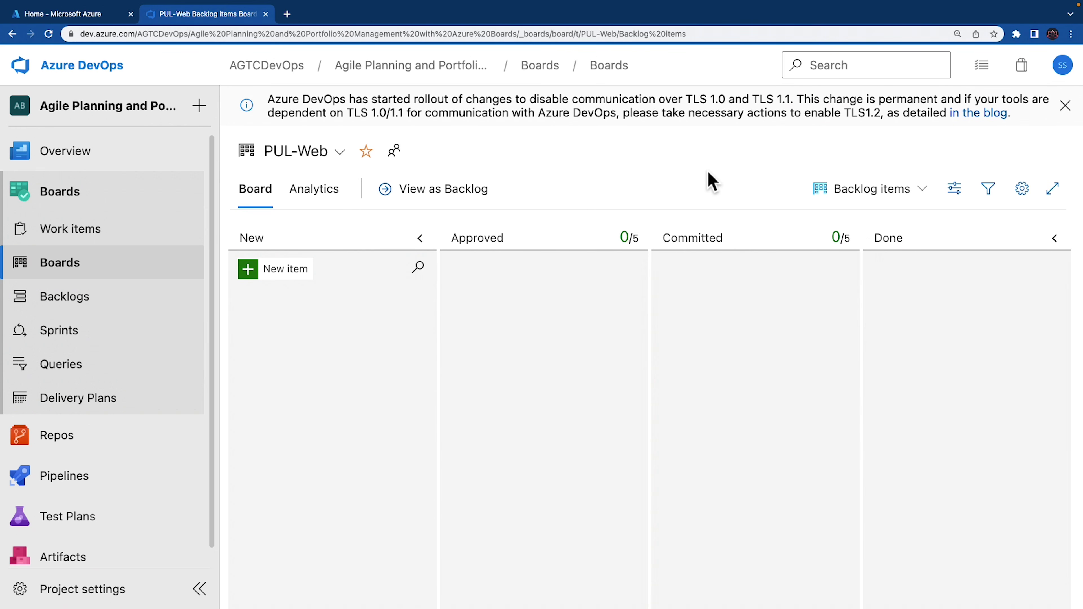
# Step: Switch the PUL-Web board from backlog items to the Features level
pyautogui.moveTo(763, 157)
pyautogui.mouseDown()
pyautogui.moveTo(851, 196)
pyautogui.moveTo(941, 212)
pyautogui.mouseUp()
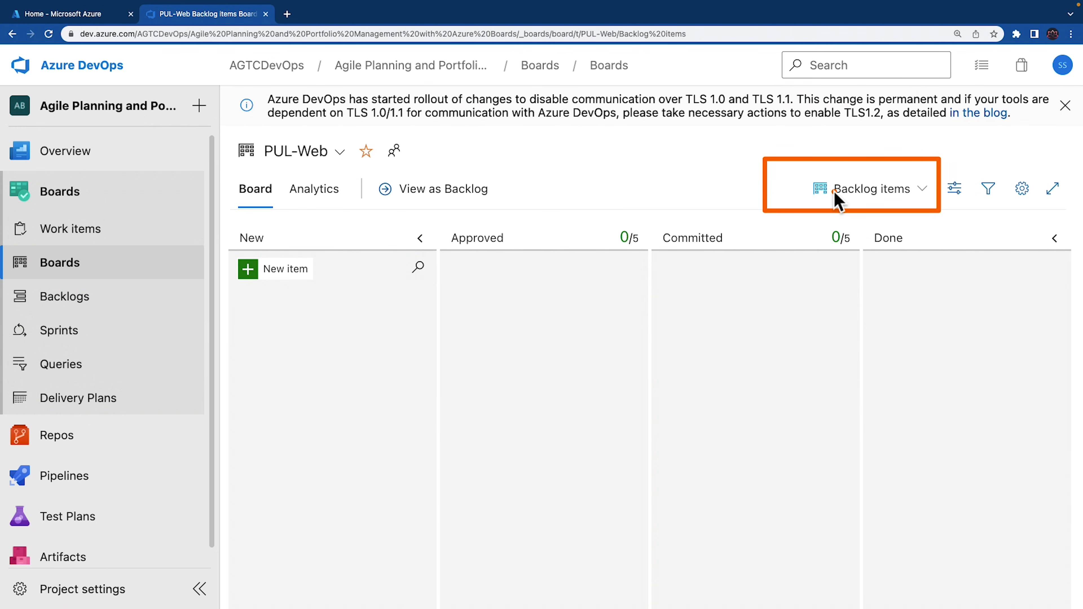
pyautogui.click(922, 198)
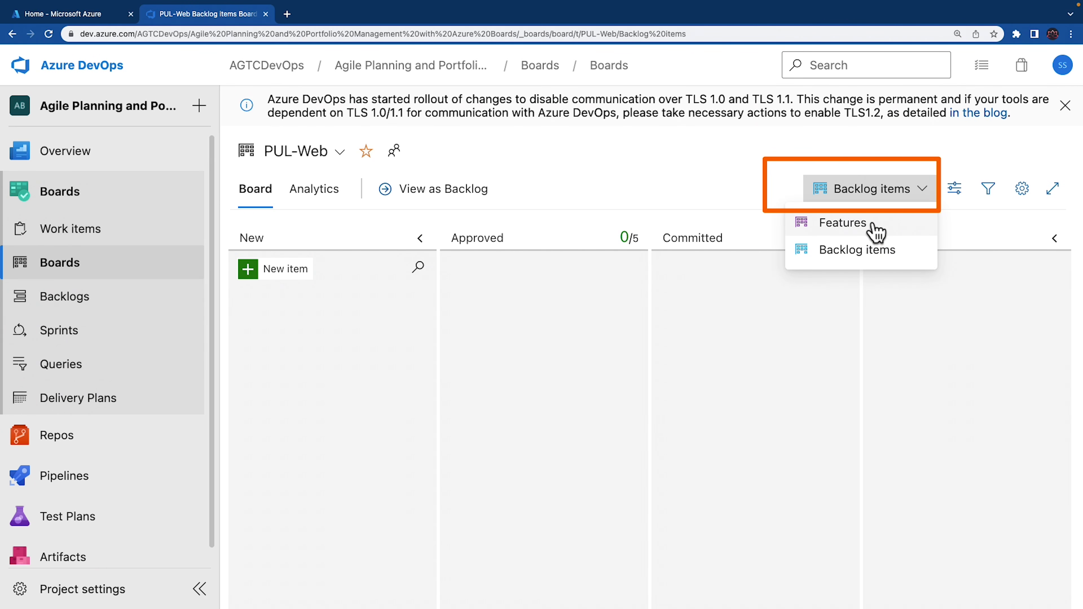
pyautogui.click(876, 233)
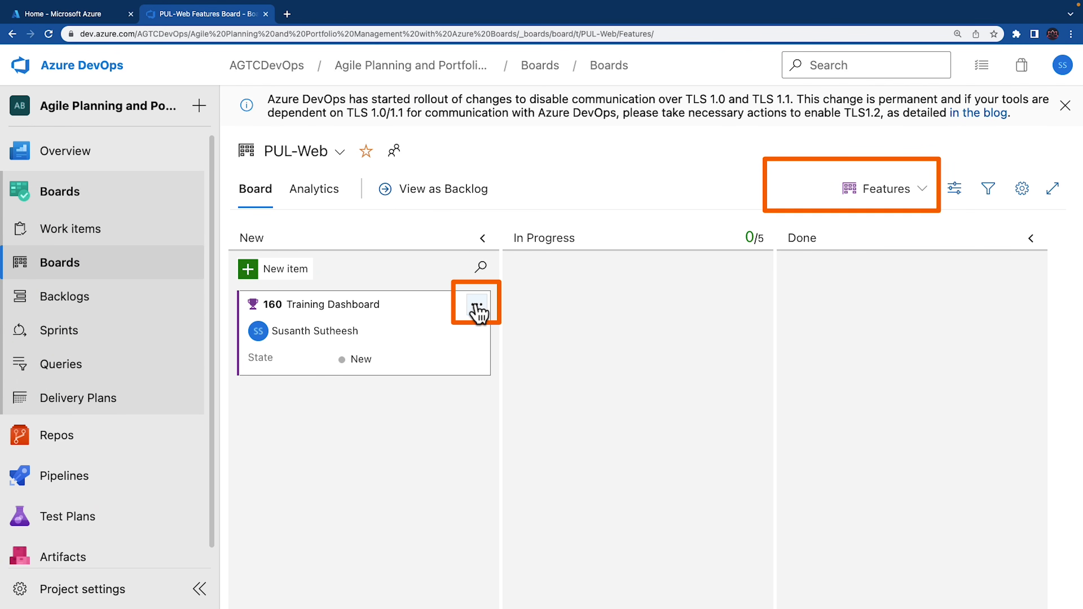
# Step: Add a product backlog item titled "As a customer, I want to view new tutorials" to the Training Dashboard feature card
pyautogui.click(476, 307)
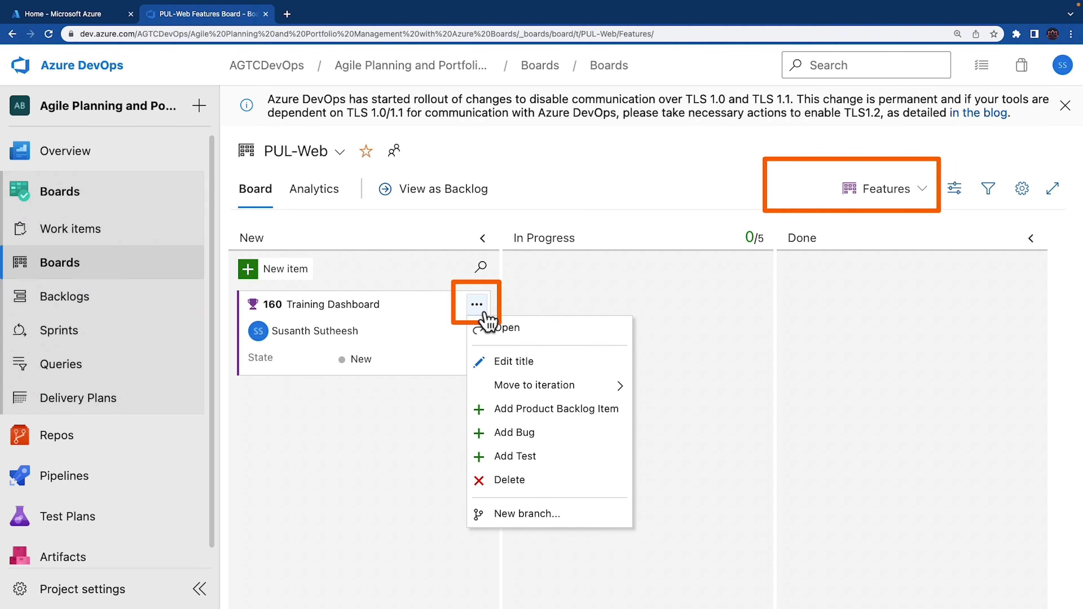
pyautogui.click(562, 417)
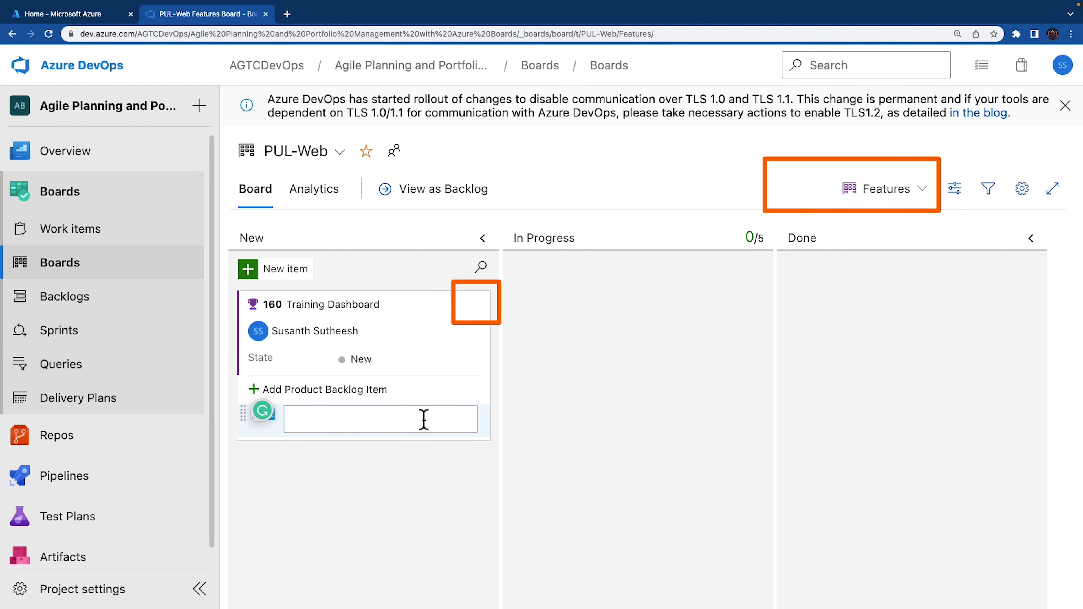
pyautogui.write('As a customer, I want to view new tutorials')
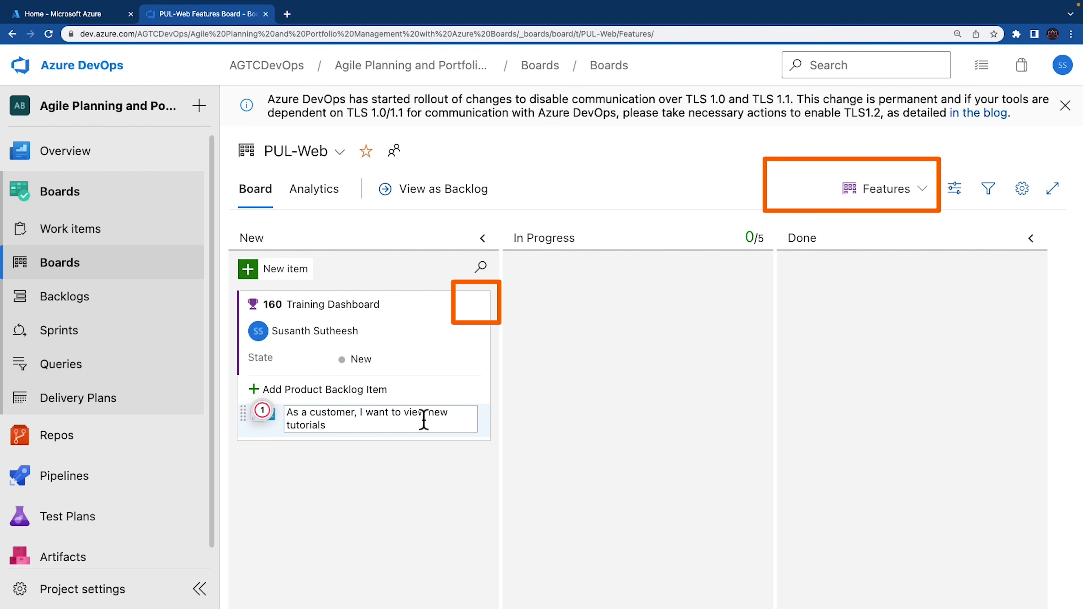
pyautogui.press('Return')
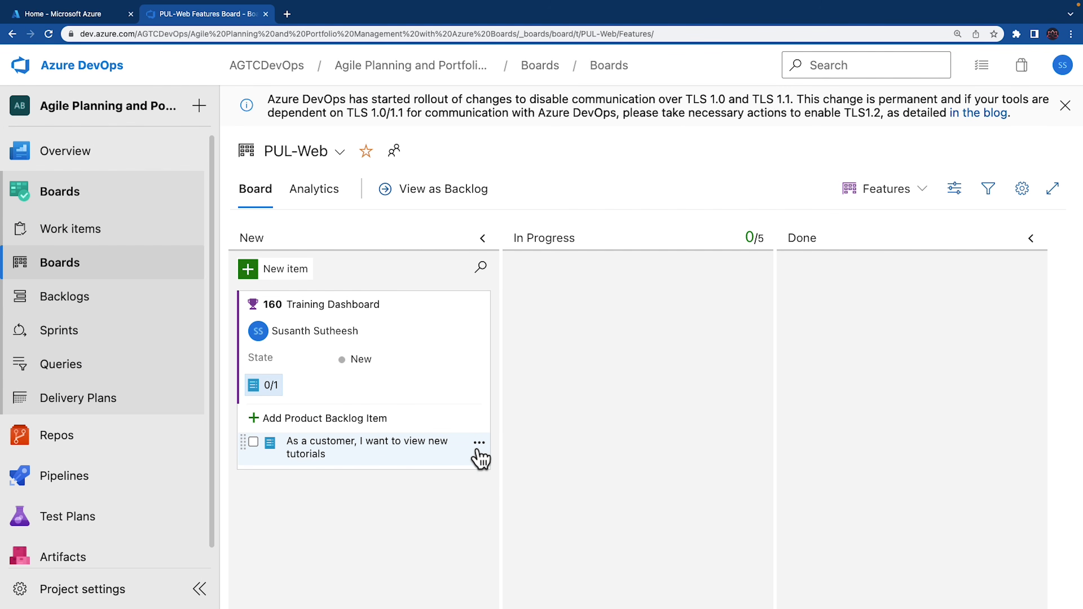
# Step: Mark the tutorials backlog item on the Training Dashboard card as completed and clear that mark again
pyautogui.click(253, 443)
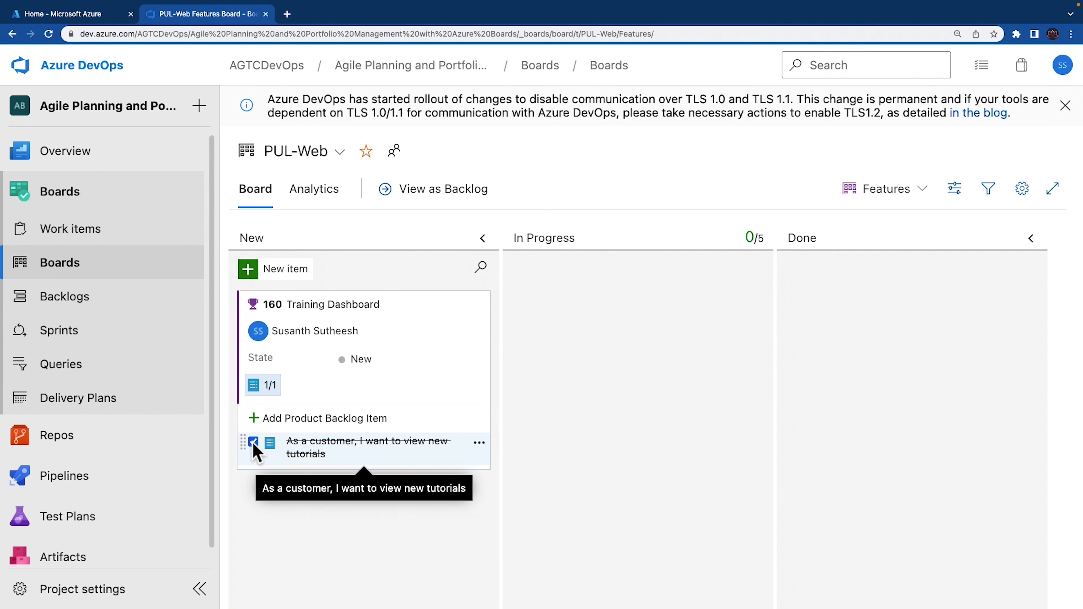
pyautogui.click(253, 443)
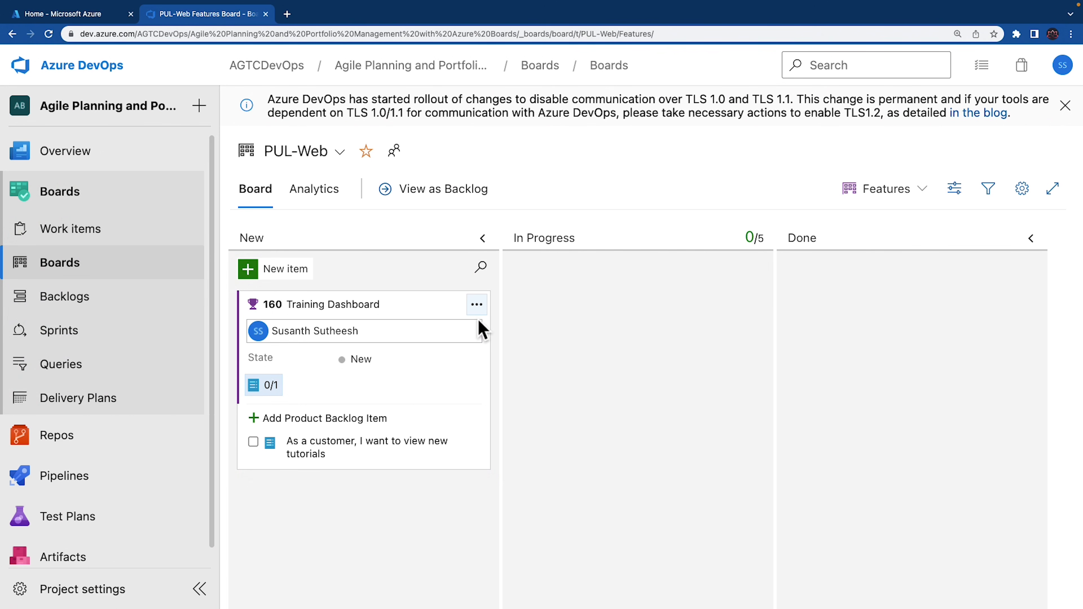
# Step: Add a product backlog item titled "As a customer, I want to see tutorials I recently viewed" to the Training Dashboard feature
pyautogui.click(478, 305)
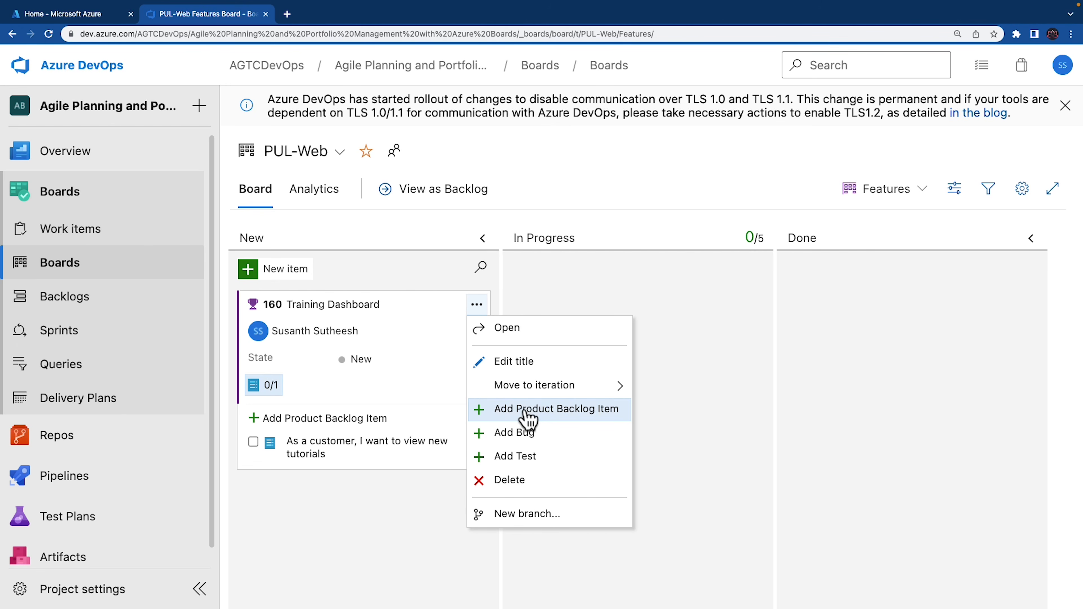
pyautogui.click(529, 416)
pyautogui.write('As a customer, I want to see tutorials I recently viewed')
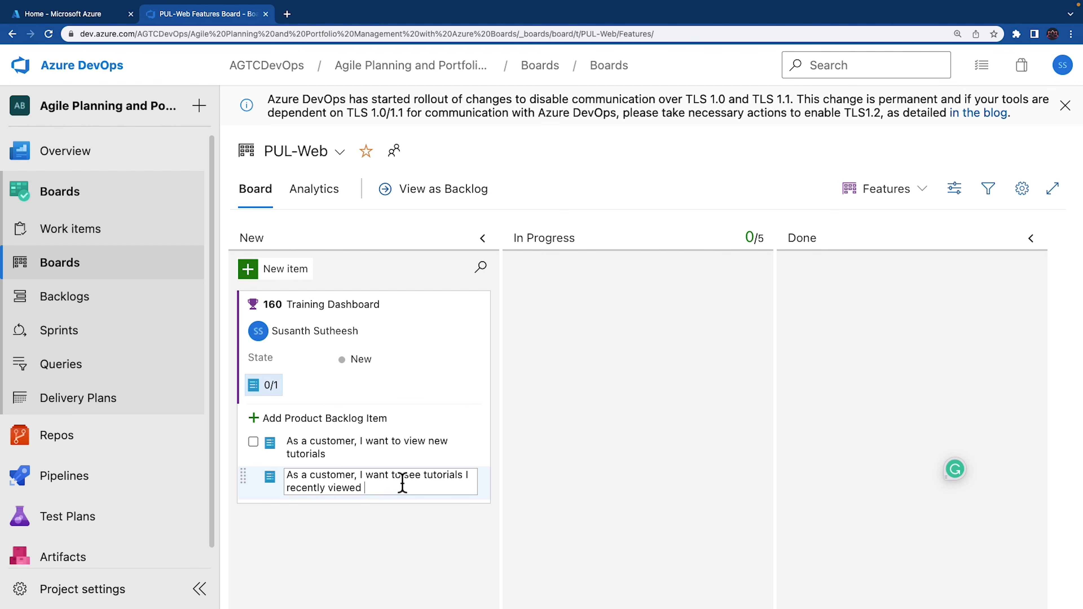
pyautogui.press('Return')
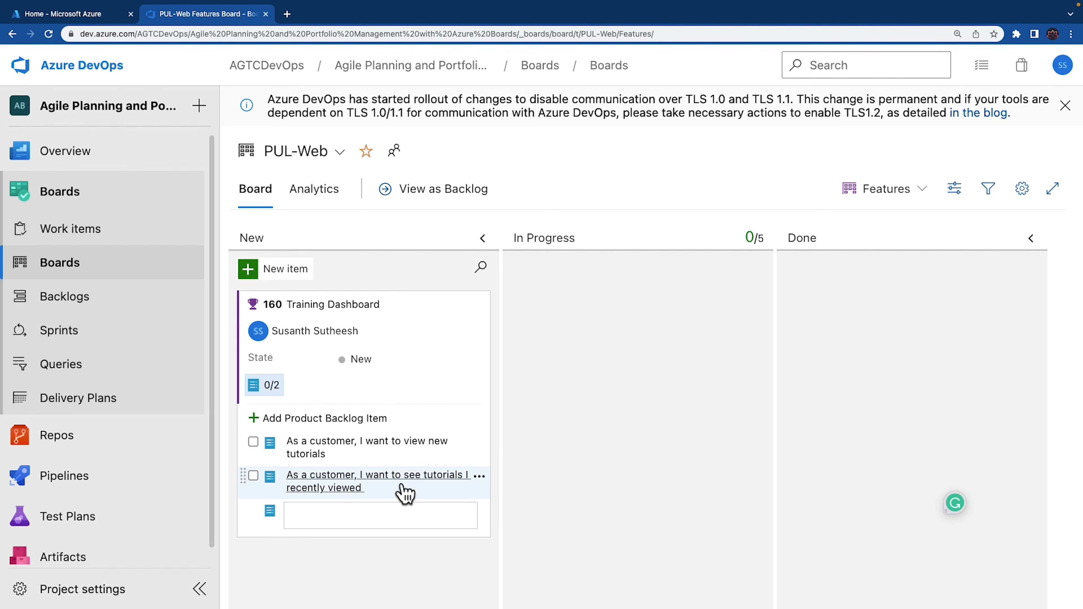
# Step: Add a product backlog item titled "I want to request new tutorials" to the Training Dashboard feature
pyautogui.click(476, 304)
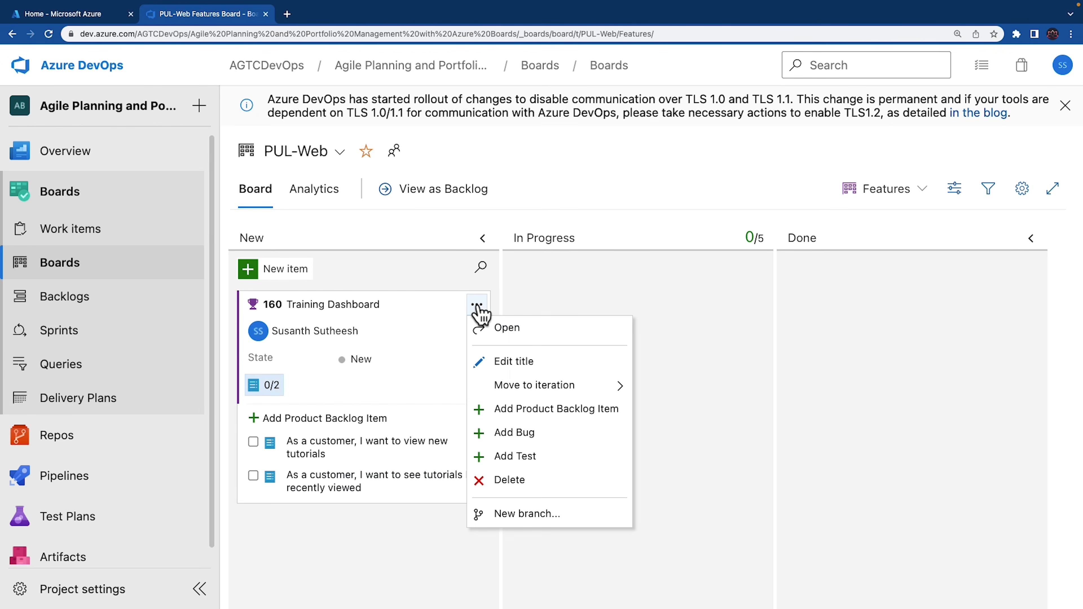
pyautogui.click(550, 410)
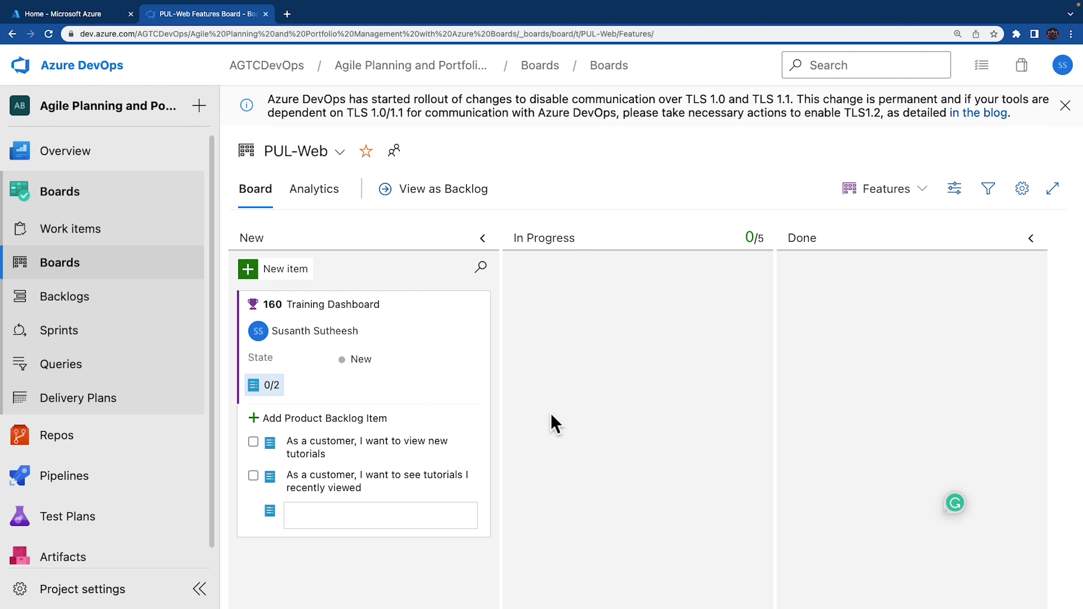
pyautogui.write('I want to request new tutorials')
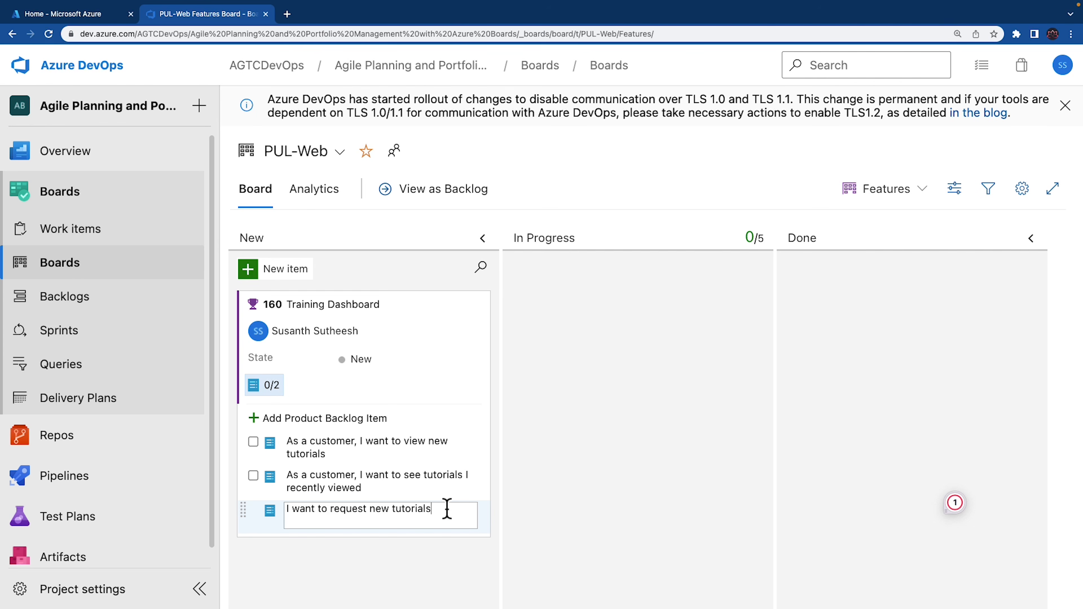
pyautogui.press('Return')
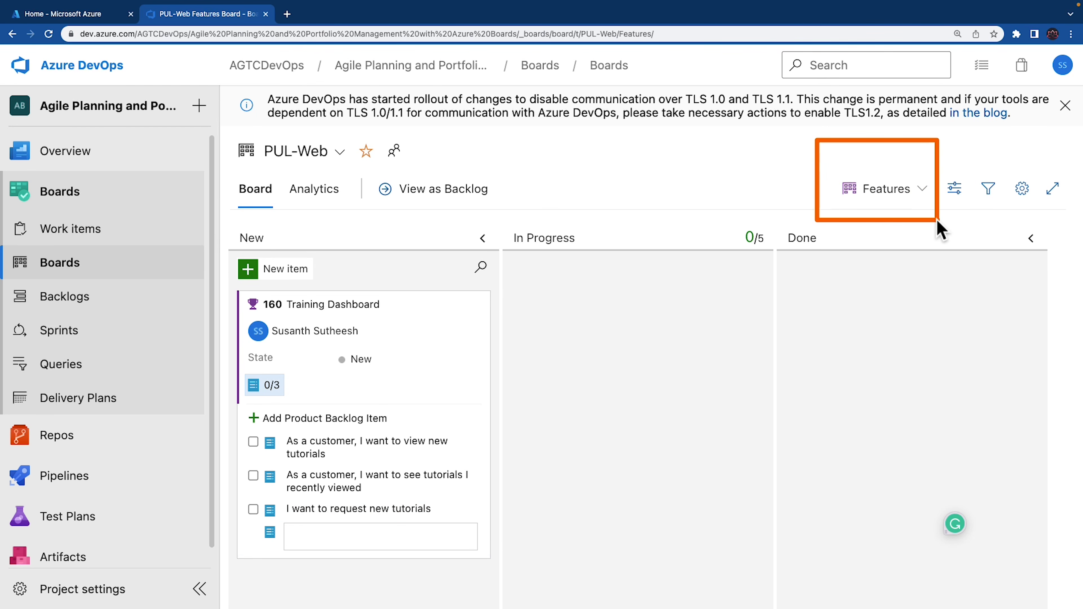
# Step: Switch the PUL-Web board from Features to the Backlog items level
pyautogui.click(906, 192)
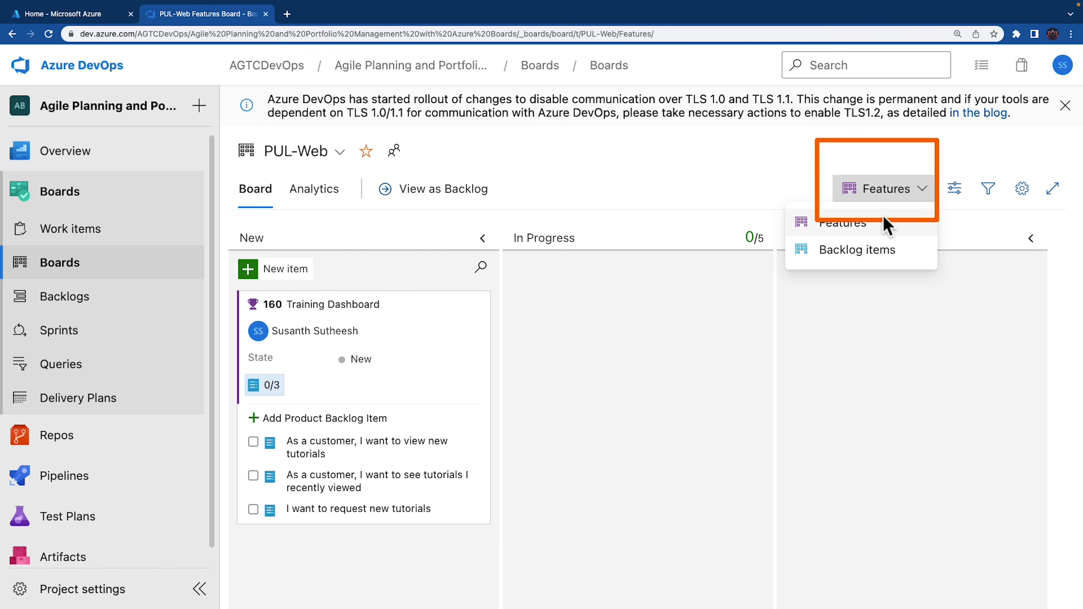
pyautogui.click(881, 254)
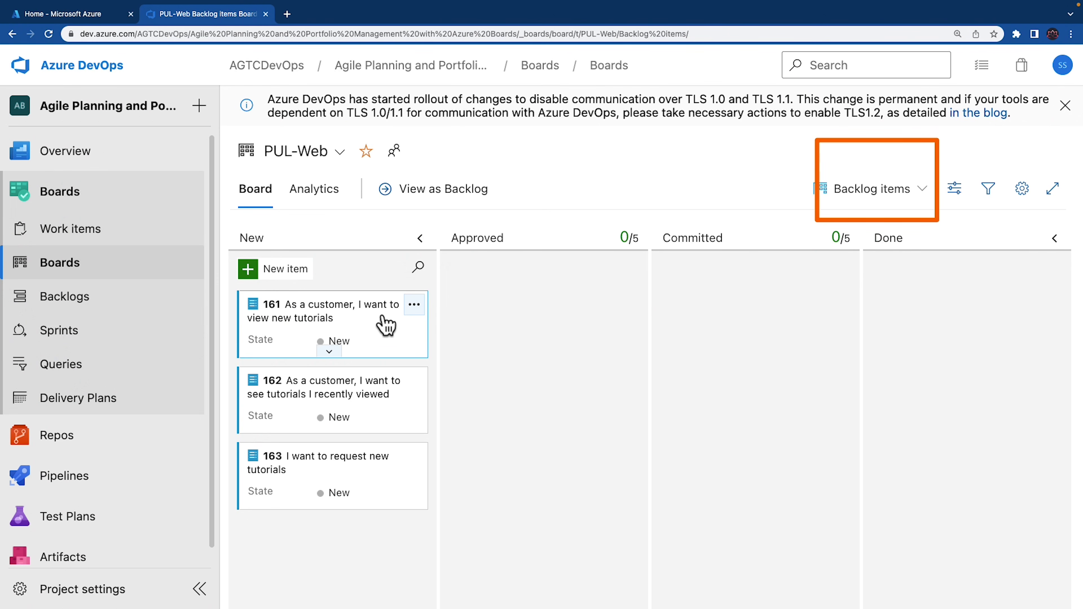
# Step: Move the three backlog item cards to Approved, Committed and Done respectively, and return all of them to New
pyautogui.moveTo(386, 329); pyautogui.dragTo(599, 329)
pyautogui.moveTo(375, 368); pyautogui.dragTo(766, 355)
pyautogui.moveTo(392, 332); pyautogui.dragTo(977, 358)
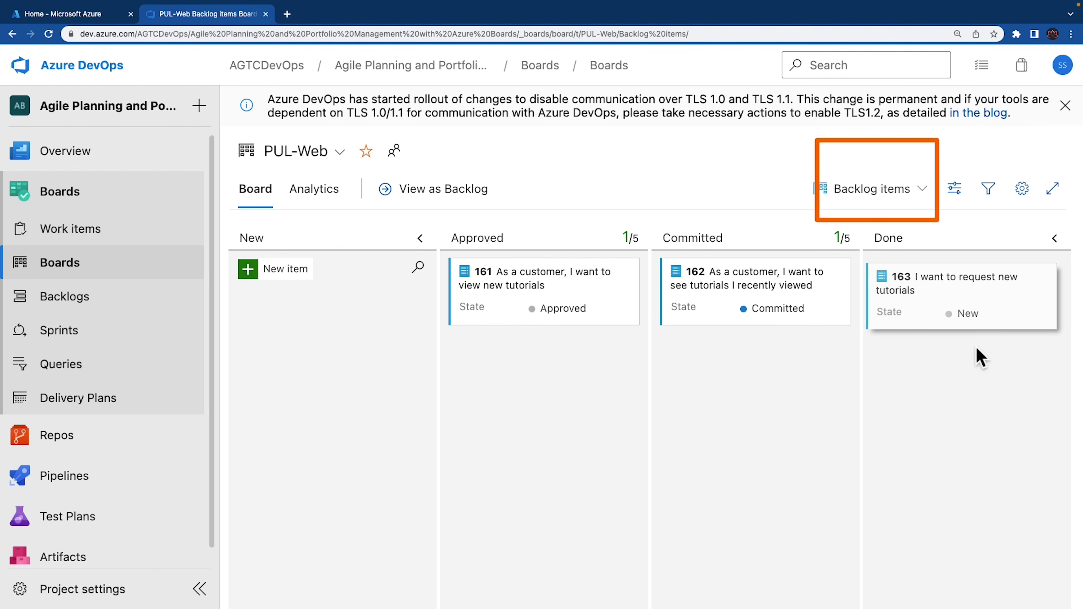
pyautogui.moveTo(993, 318); pyautogui.dragTo(573, 339)
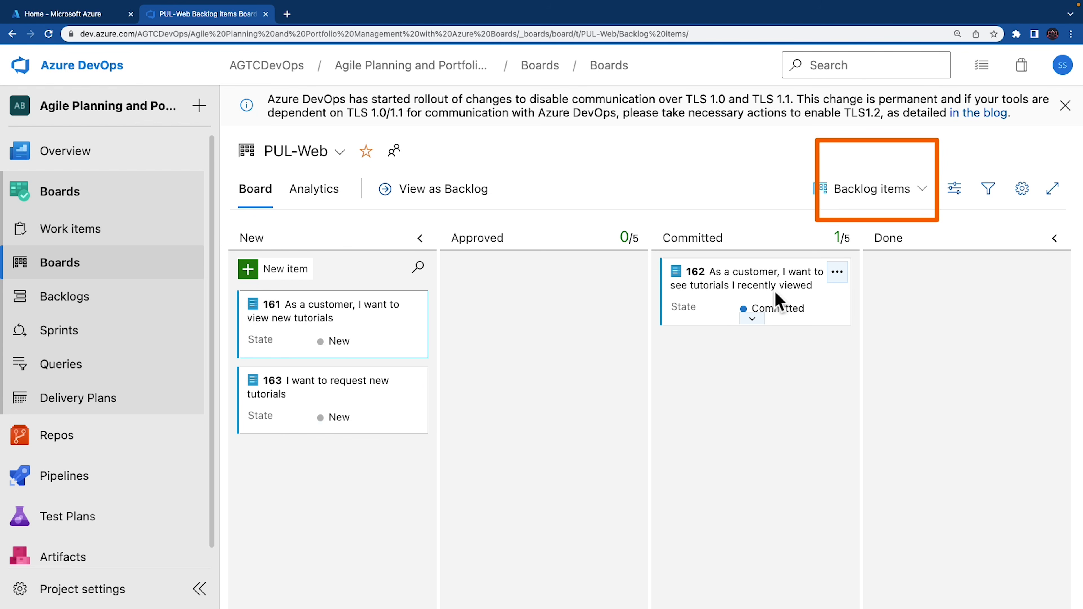
pyautogui.moveTo(751, 308); pyautogui.dragTo(384, 467)
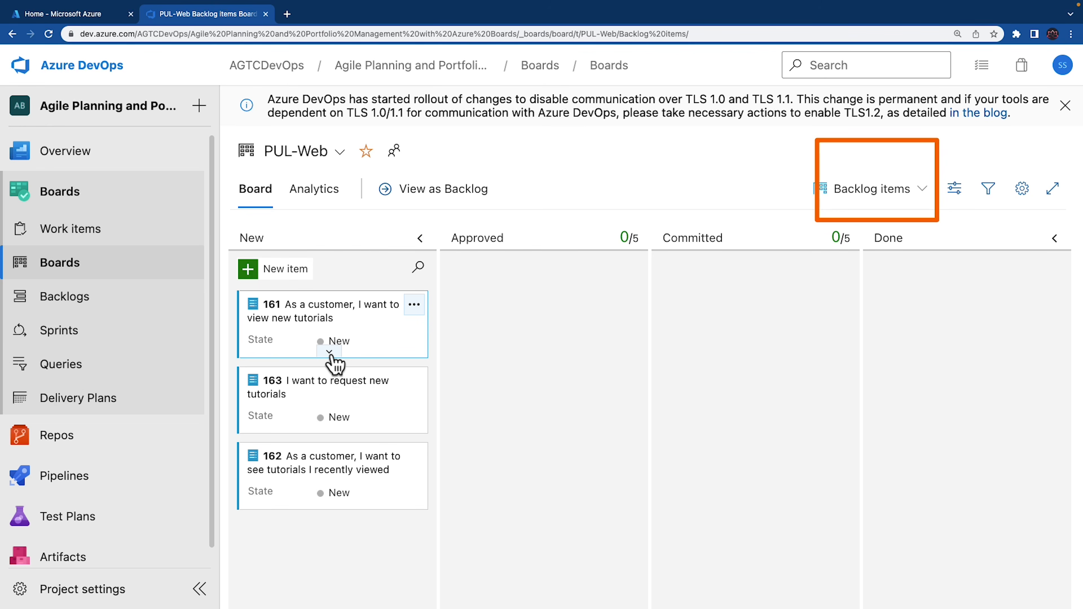
# Step: Expand the "As a customer, I want to view new tutorials" card and set its state to Approved
pyautogui.click(330, 354)
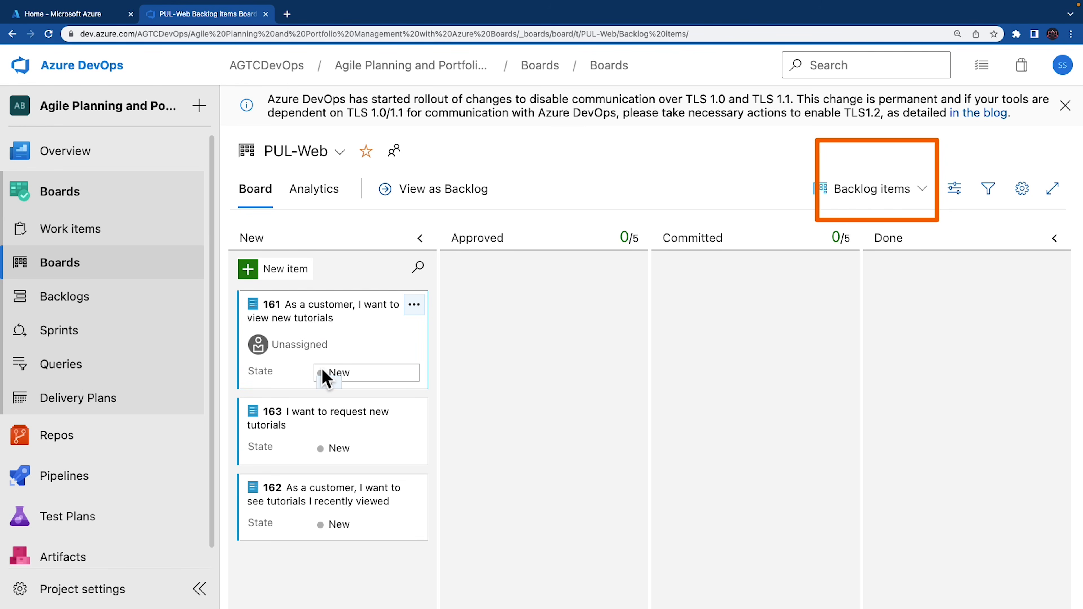
pyautogui.click(343, 373)
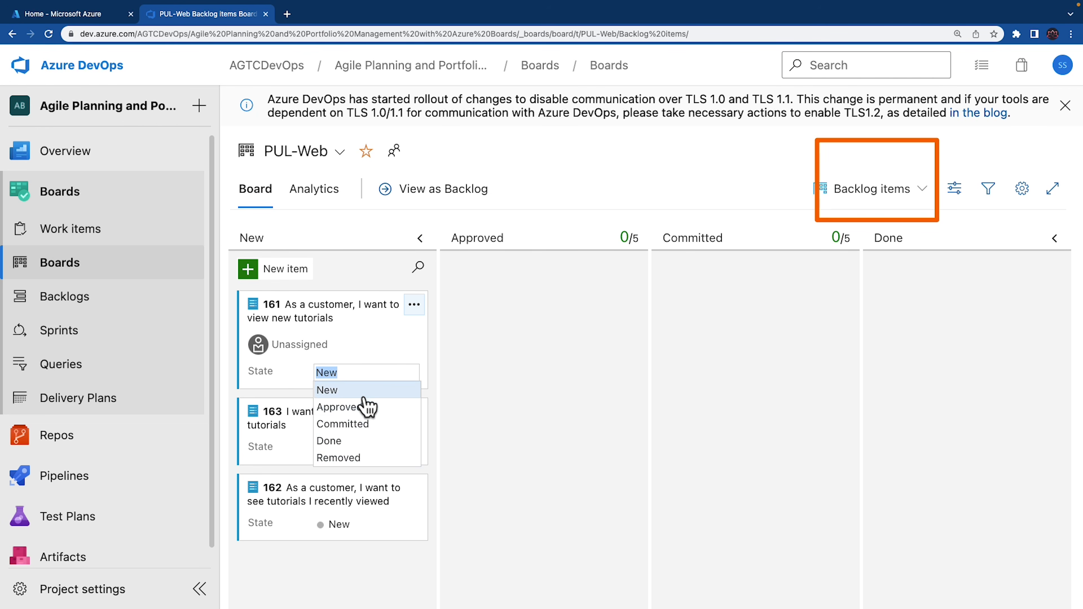
pyautogui.click(334, 351)
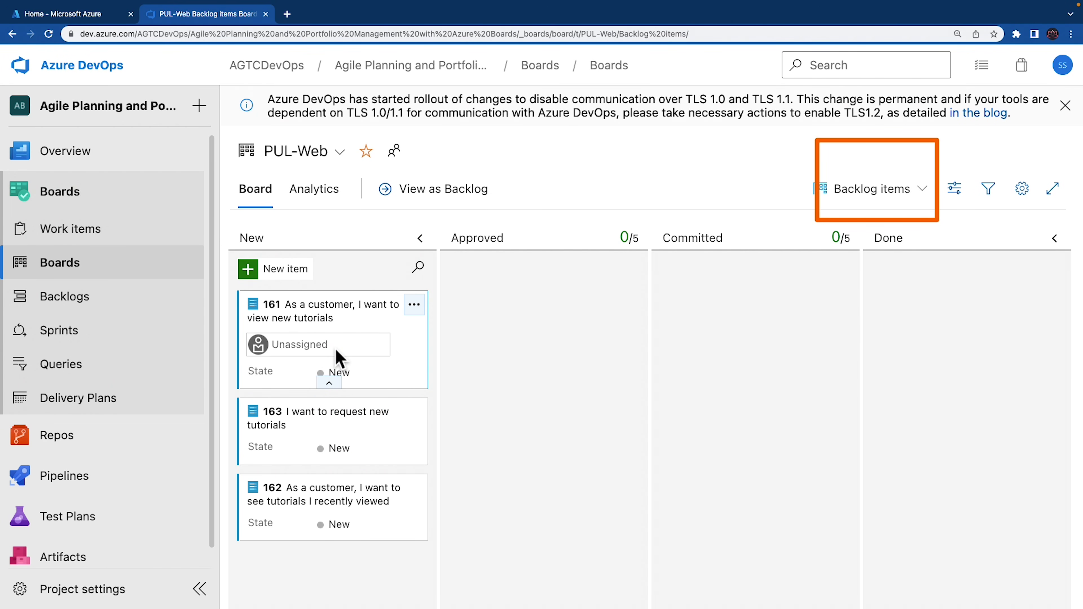
pyautogui.click(336, 350)
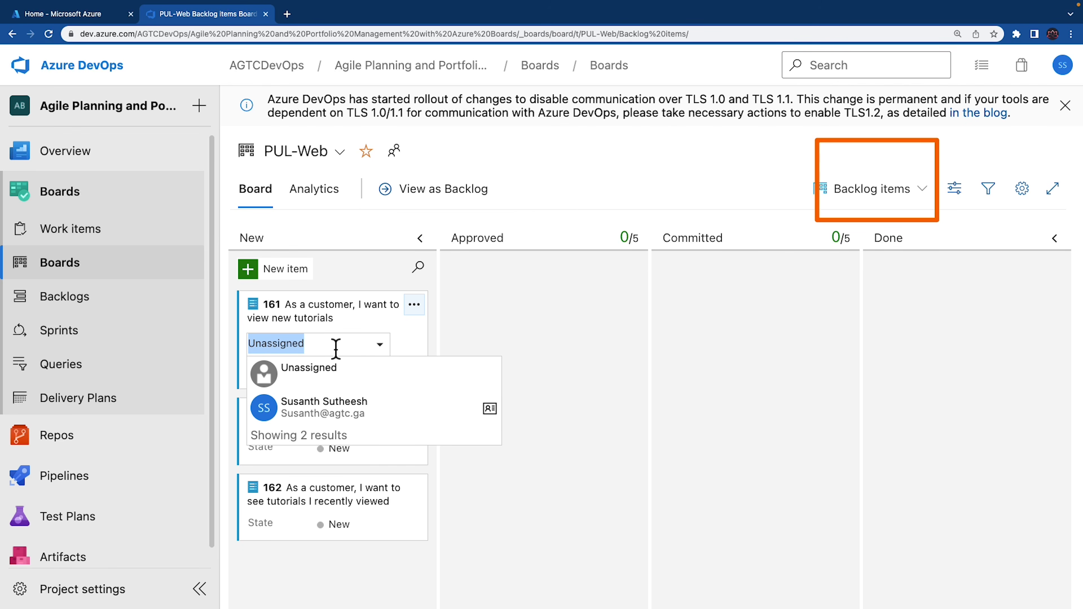
pyautogui.click(461, 332)
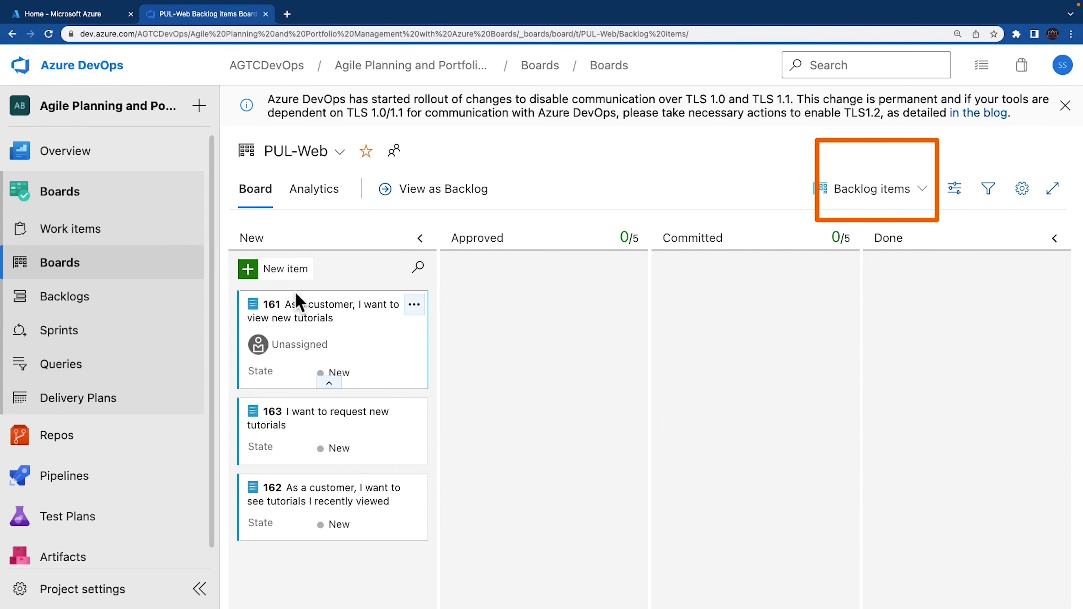
pyautogui.moveTo(232, 283)
pyautogui.mouseDown()
pyautogui.moveTo(333, 442)
pyautogui.moveTo(416, 544)
pyautogui.moveTo(440, 546)
pyautogui.mouseUp()
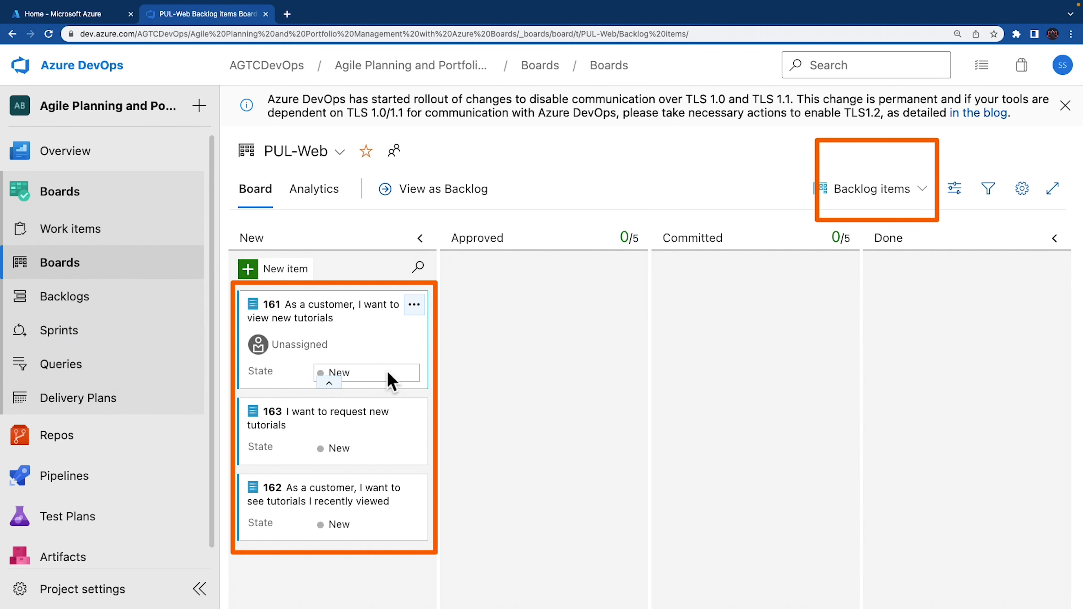
pyautogui.click(388, 373)
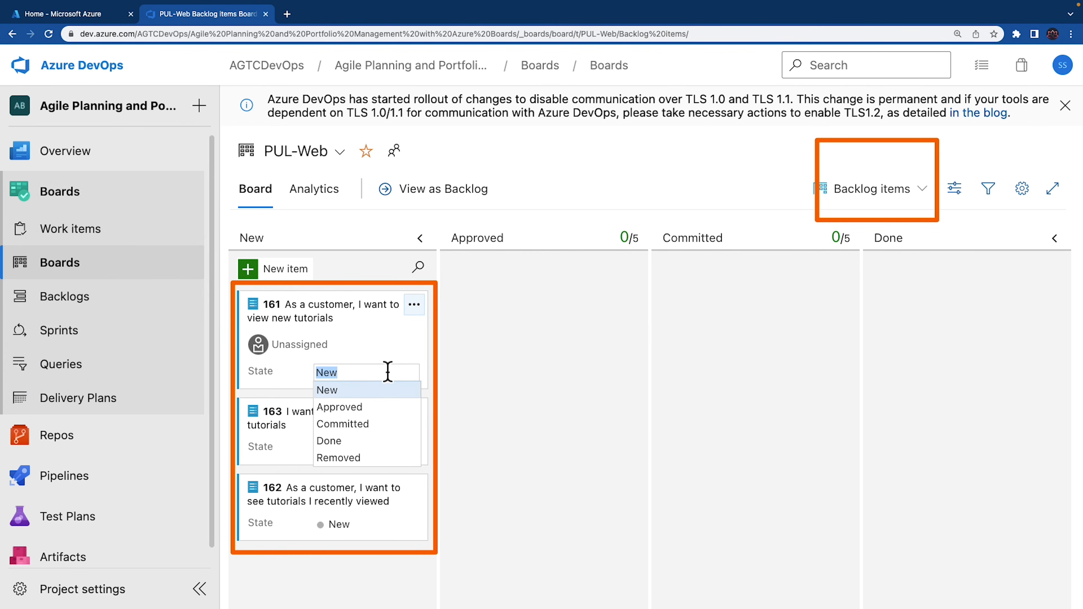
pyautogui.click(383, 410)
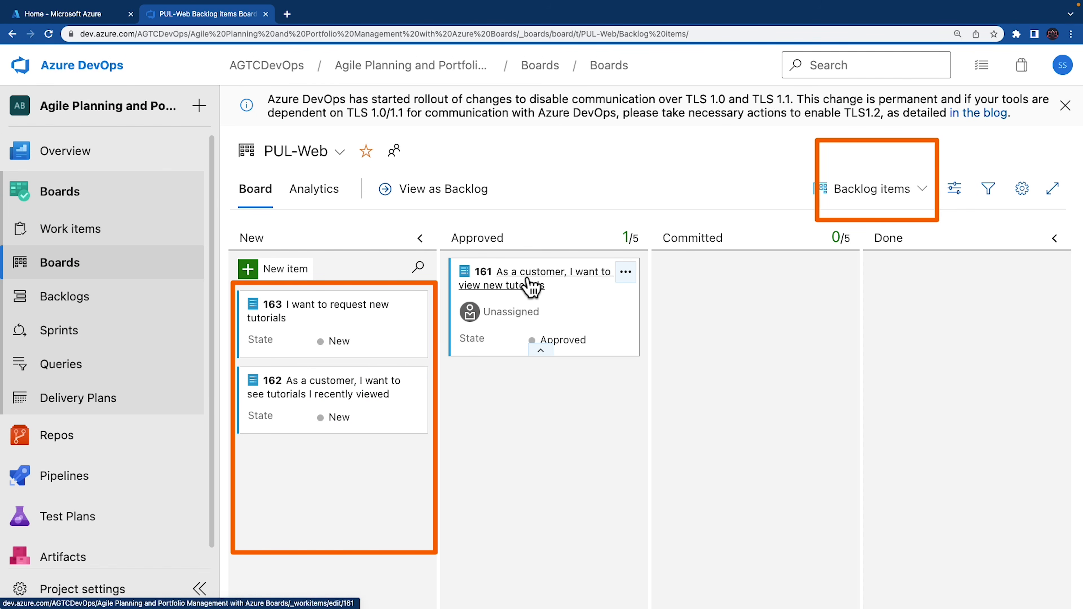
# Step: Assign the approved "As a customer, I want to view new tutorials" item to the available team member on its card
pyautogui.click(541, 351)
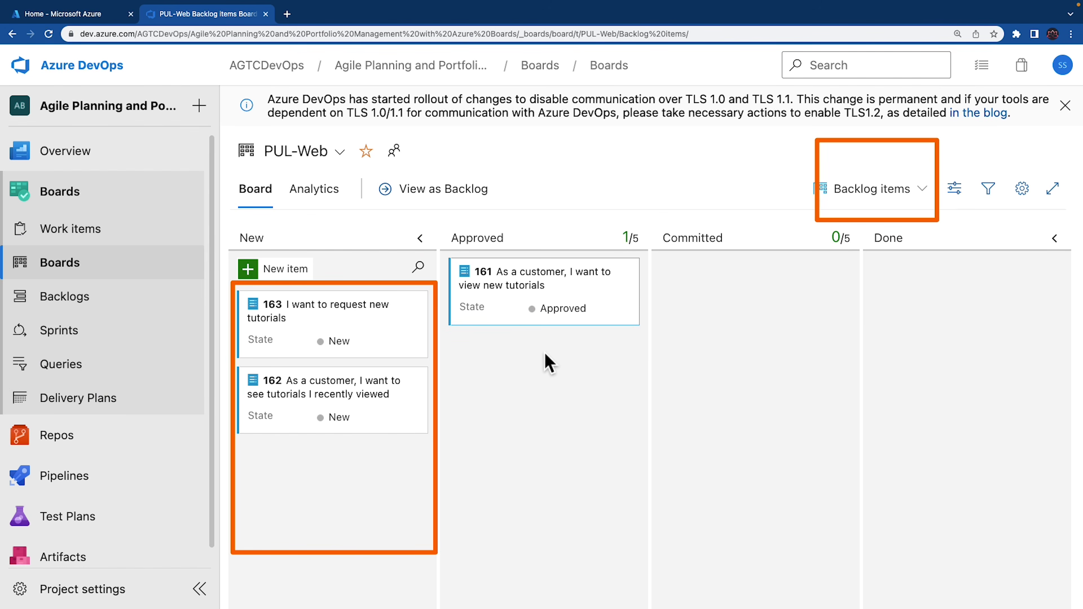
pyautogui.click(539, 321)
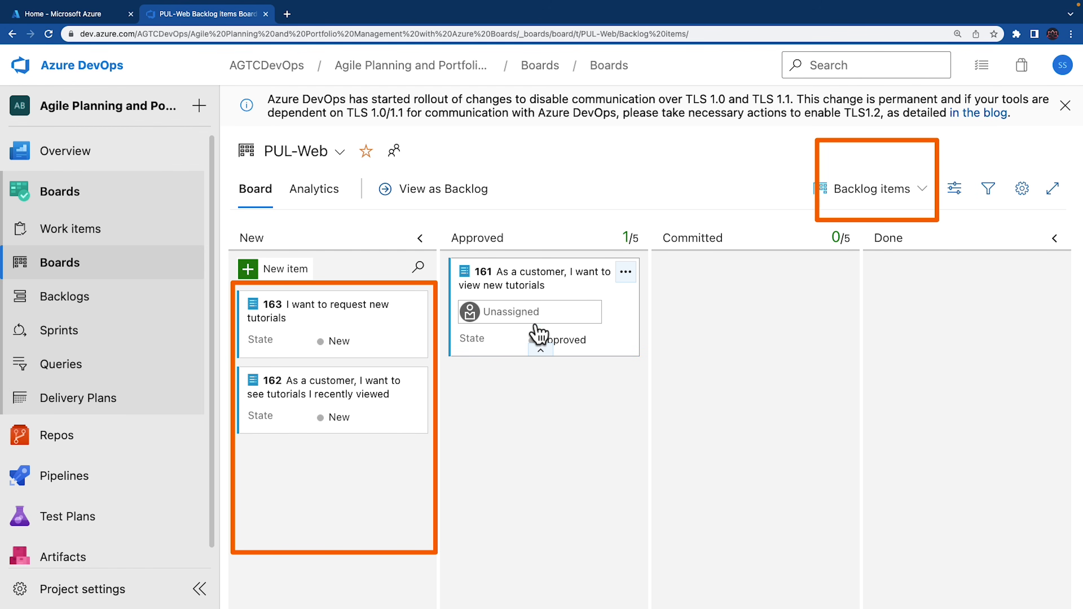
pyautogui.click(528, 314)
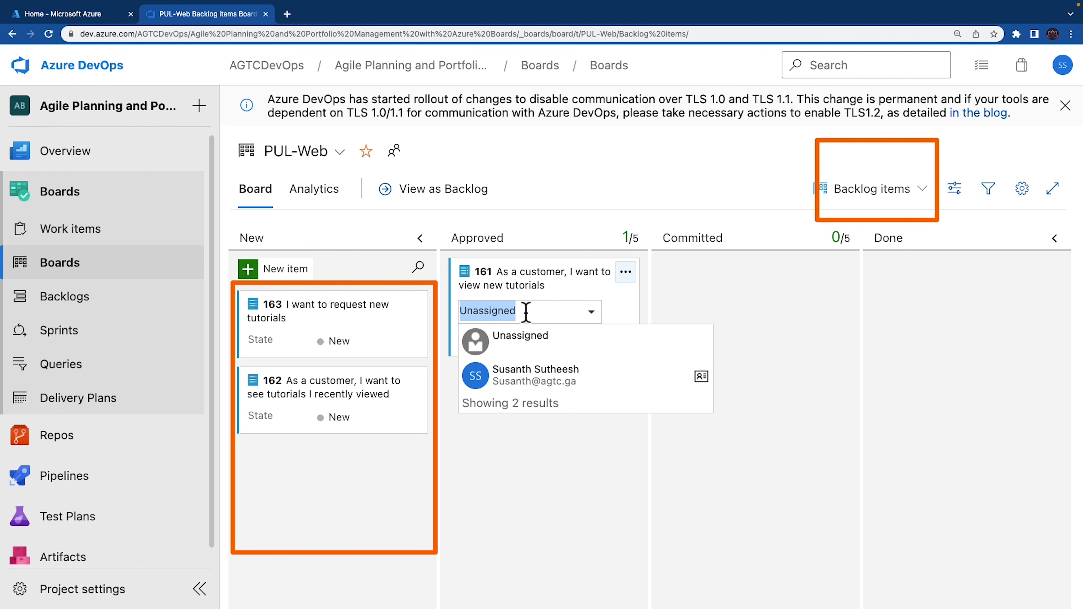
pyautogui.click(564, 386)
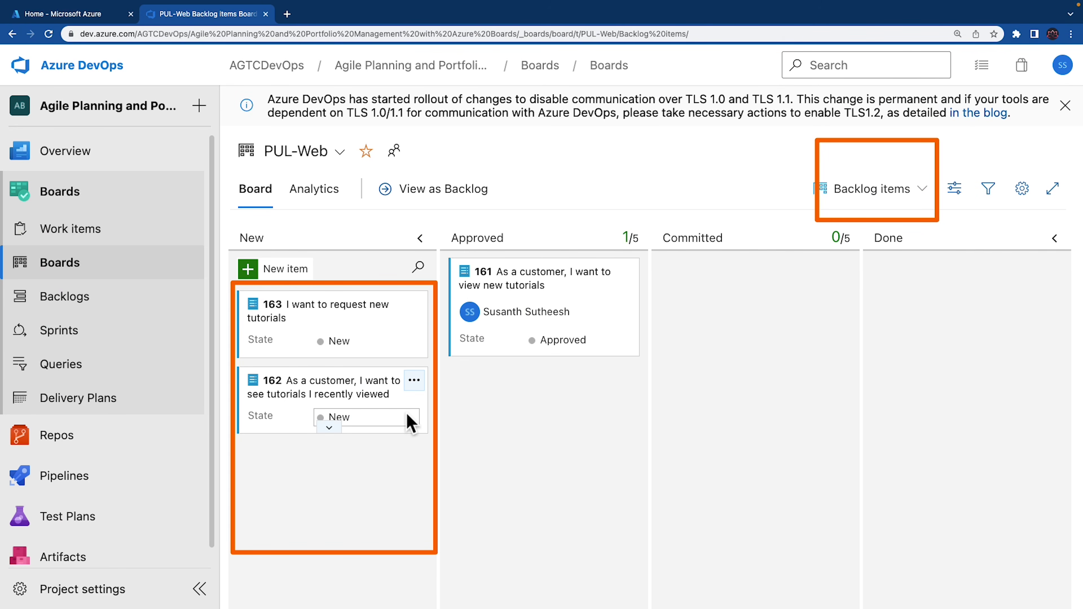
# Step: Move the recently viewed tutorials card to Committed and the "I want to request new tutorials" card to Done
pyautogui.moveTo(411, 403); pyautogui.dragTo(829, 334)
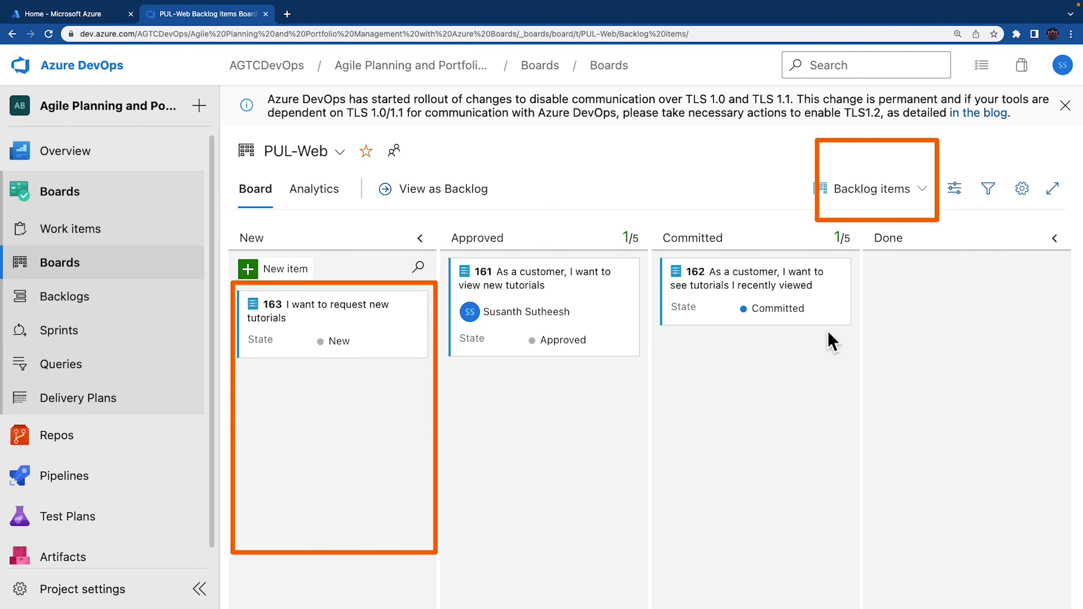
pyautogui.moveTo(367, 318); pyautogui.dragTo(993, 334)
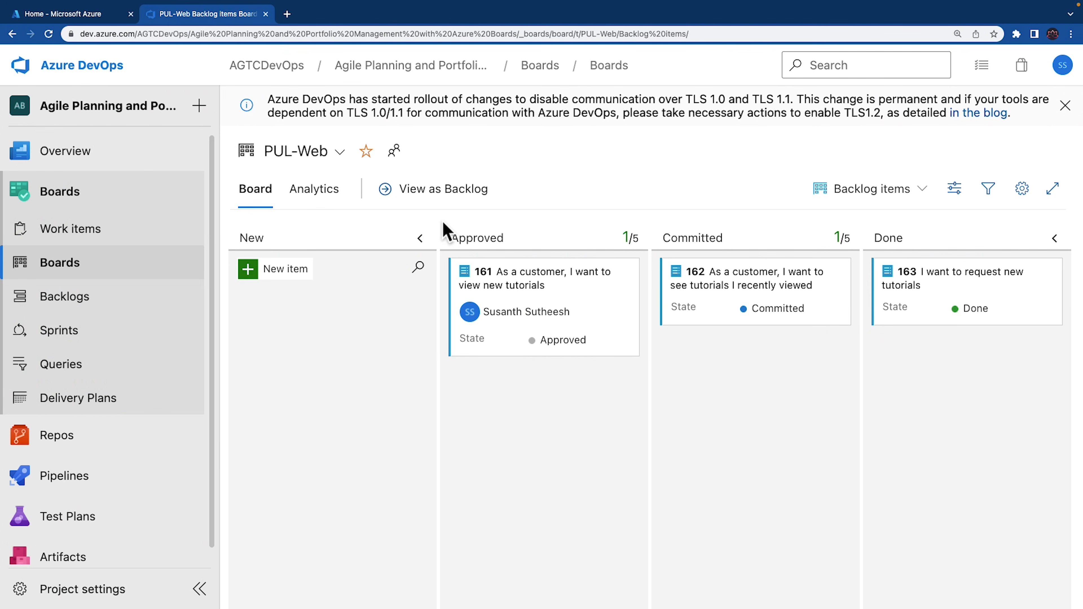
# Step: View the PUL-Web board as a backlog and start a task titled "Add page for most recent tutorials" under the view new tutorials item
pyautogui.click(454, 193)
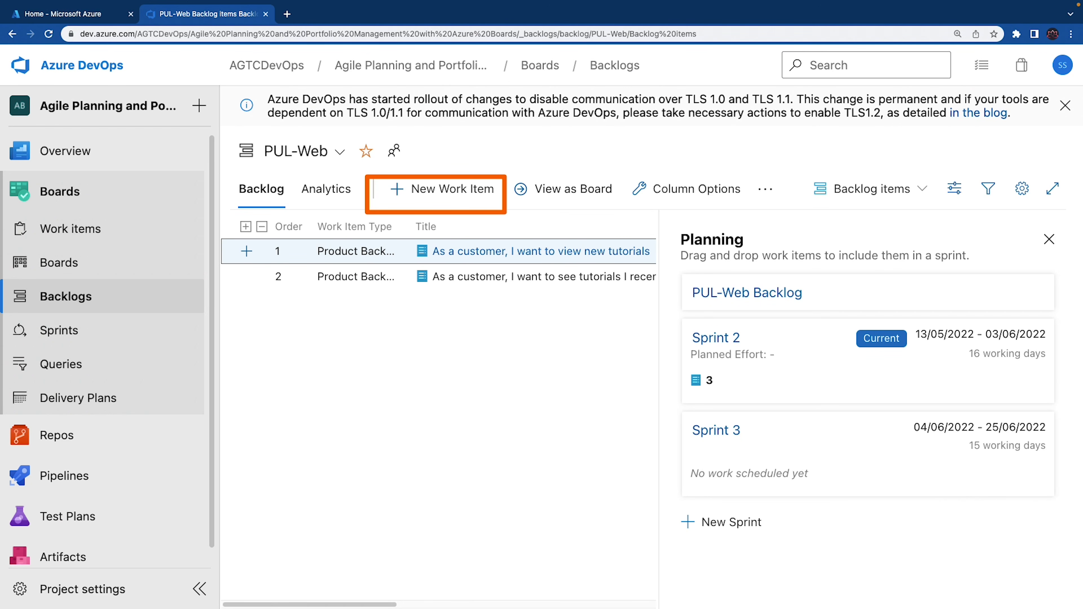
pyautogui.click(571, 194)
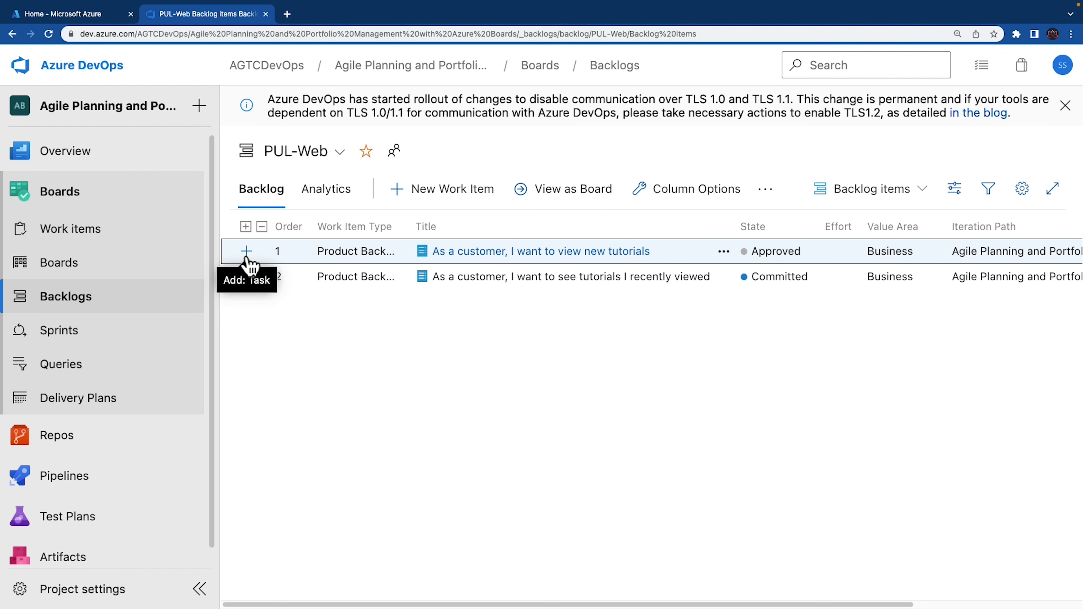
pyautogui.click(246, 251)
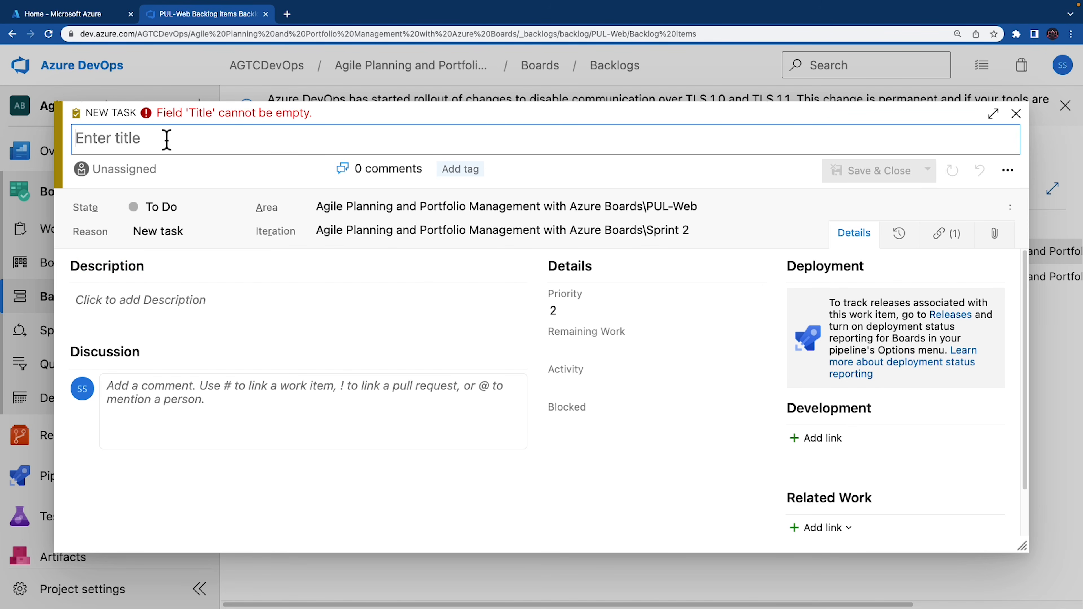
pyautogui.write('Add page for most recent tutorials')
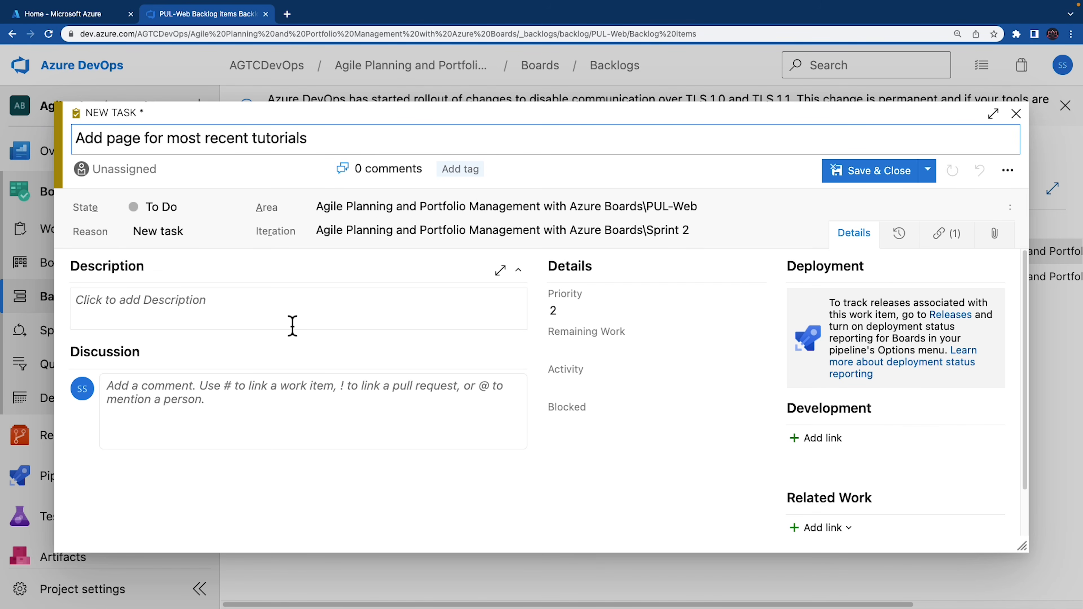
pyautogui.moveTo(528, 248)
pyautogui.mouseDown()
pyautogui.moveTo(636, 435)
pyautogui.moveTo(678, 465)
pyautogui.moveTo(673, 485)
pyautogui.mouseUp()
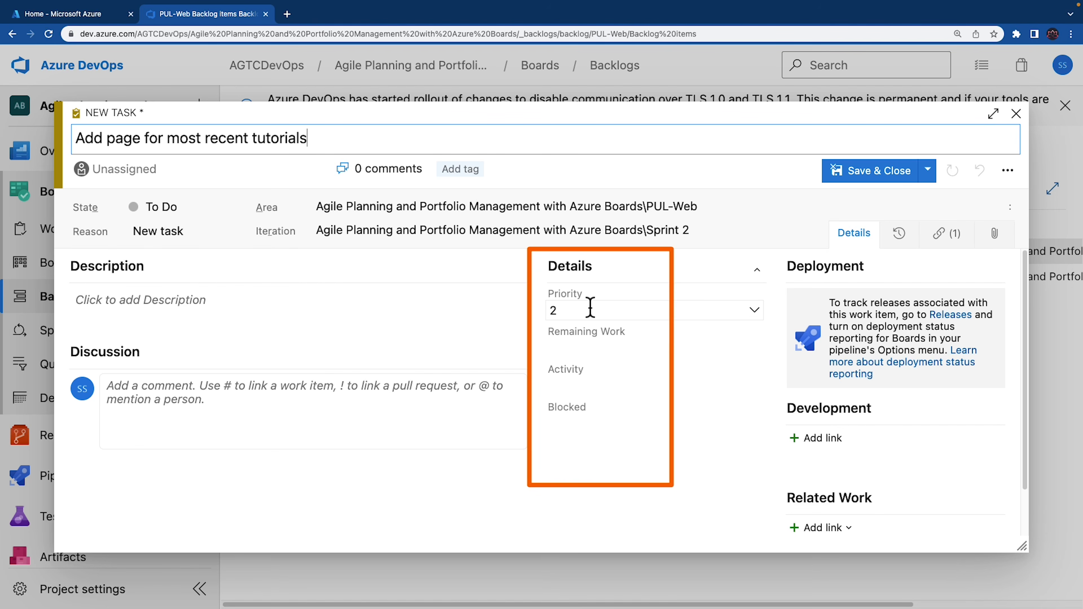
# Step: Set the new task's remaining work to 5 and its activity to Development, and save it
pyautogui.click(616, 344)
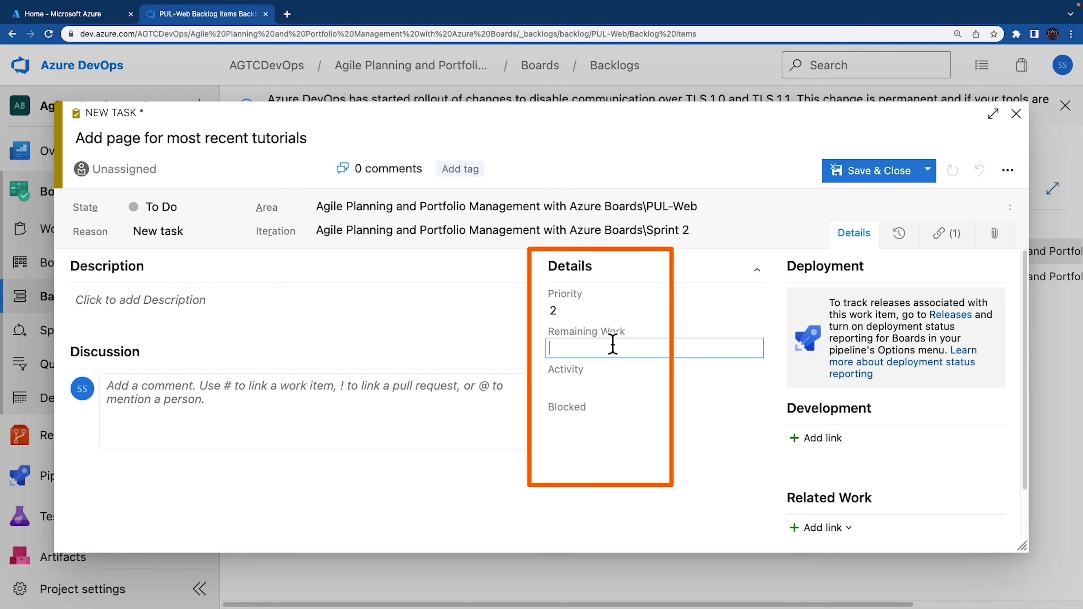
pyautogui.write('5')
pyautogui.click(588, 382)
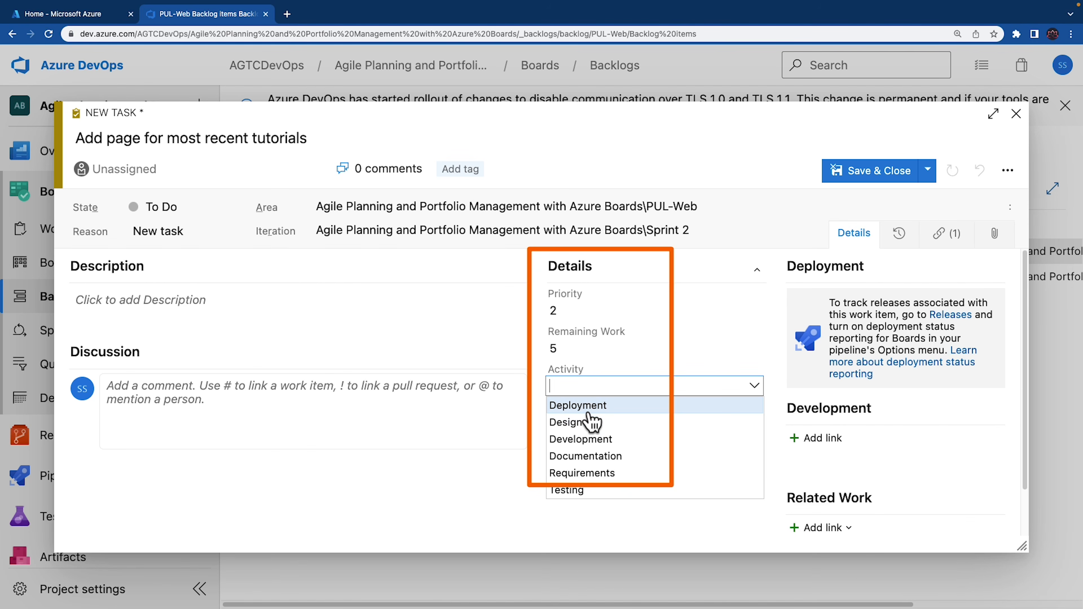
pyautogui.click(587, 444)
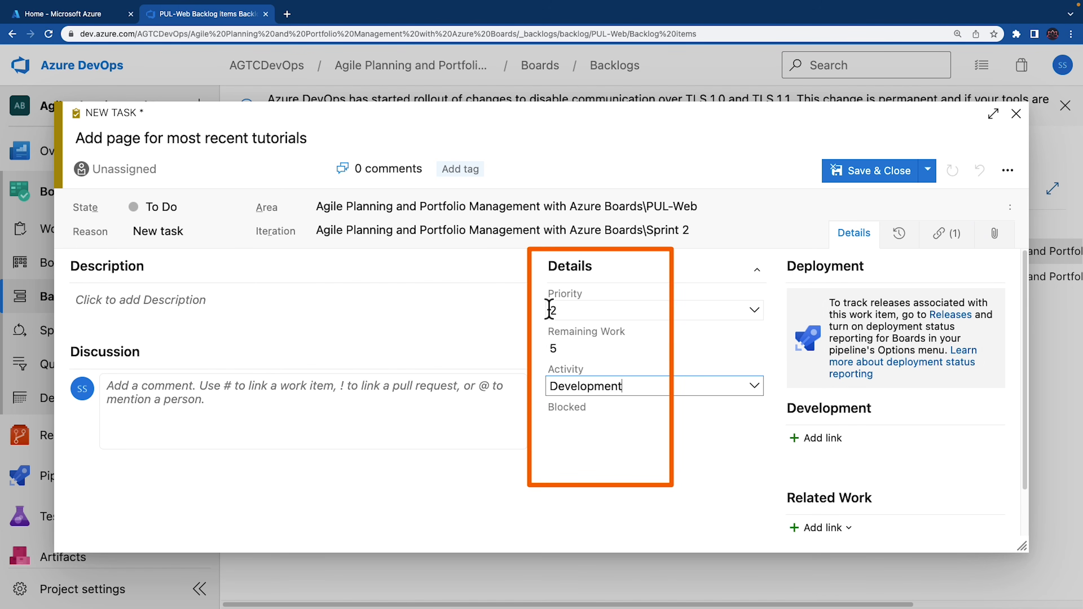
pyautogui.click(866, 178)
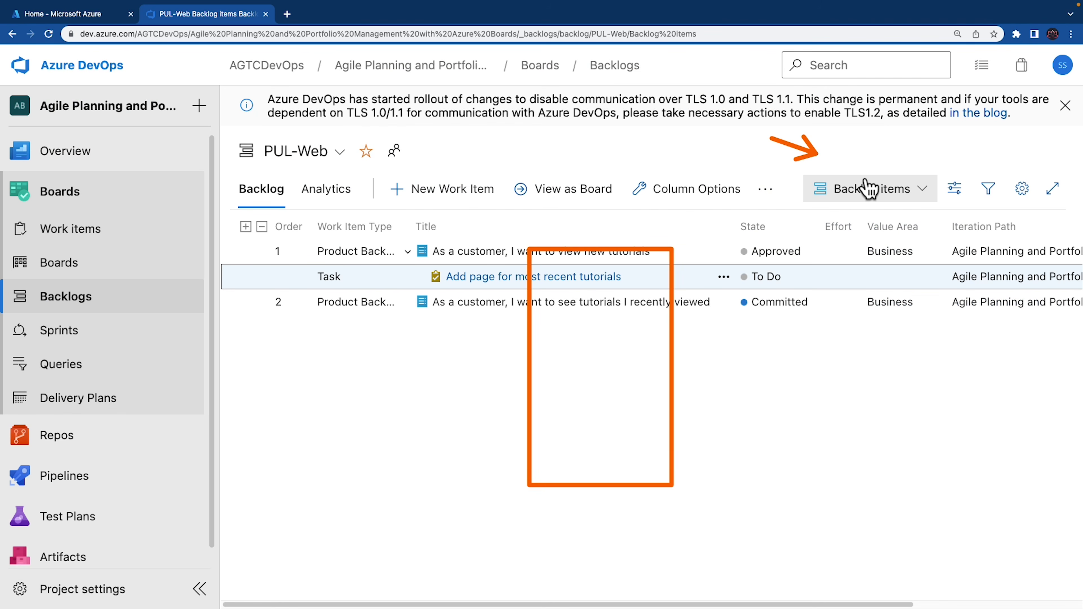
# Step: Start another task under the view new tutorials backlog item, titled "Optimize data query for most recent tutorials"
pyautogui.moveTo(549, 297); pyautogui.dragTo(658, 293)
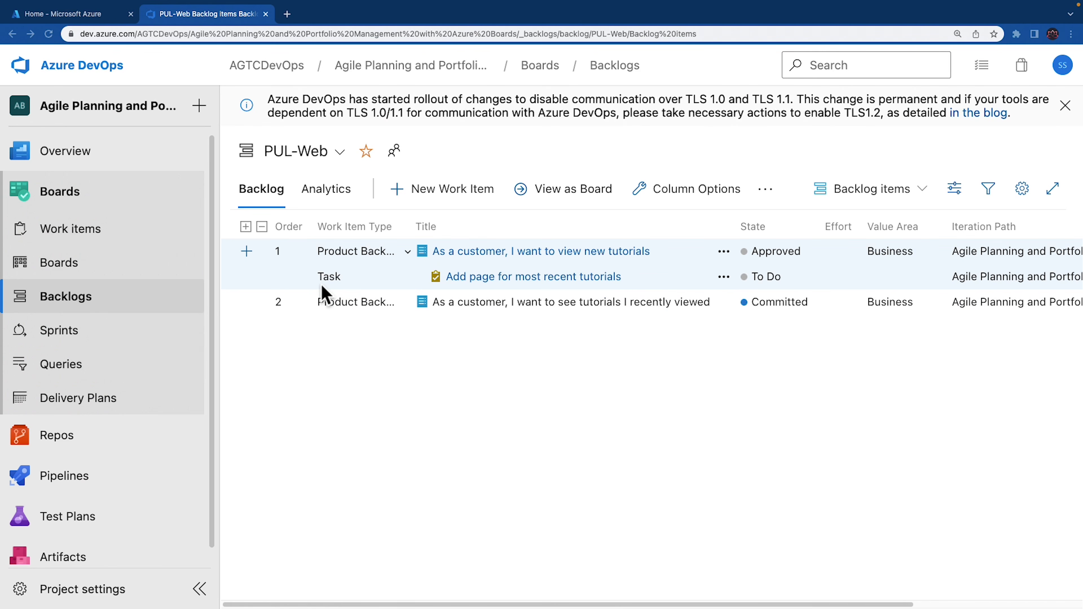
pyautogui.click(248, 252)
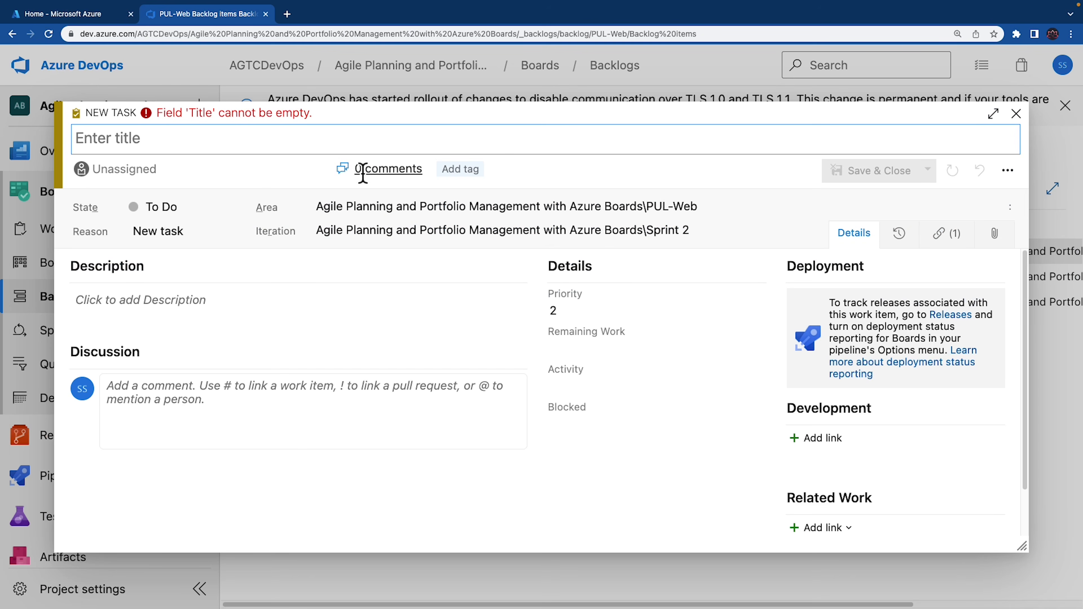
pyautogui.write('Optimize data query for most recent tutorials')
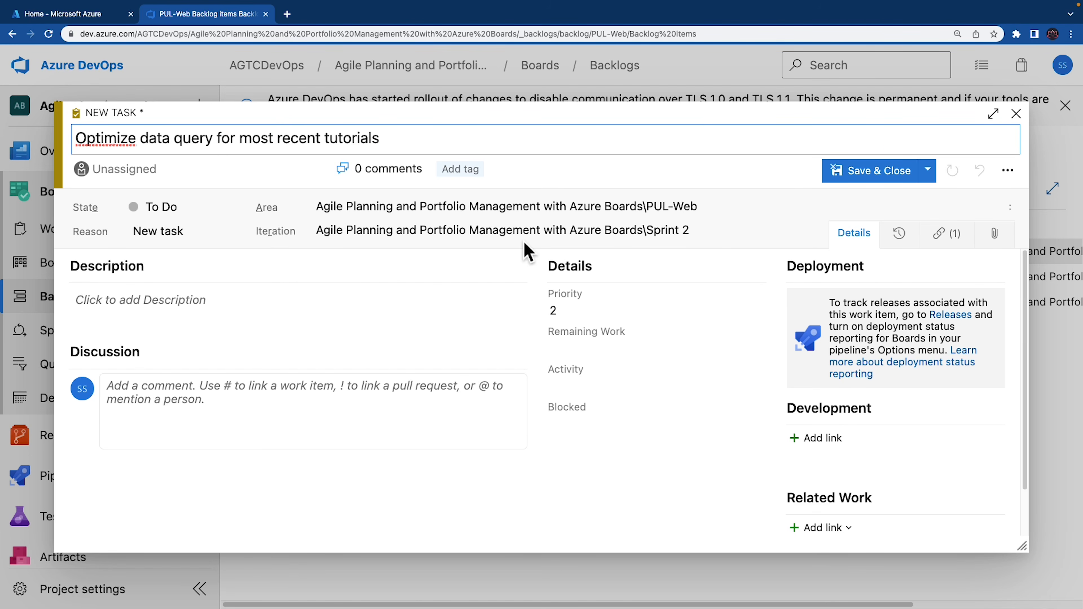
# Step: Set the data query task's remaining work to 3 and its activity to Design, and save it
pyautogui.click(618, 349)
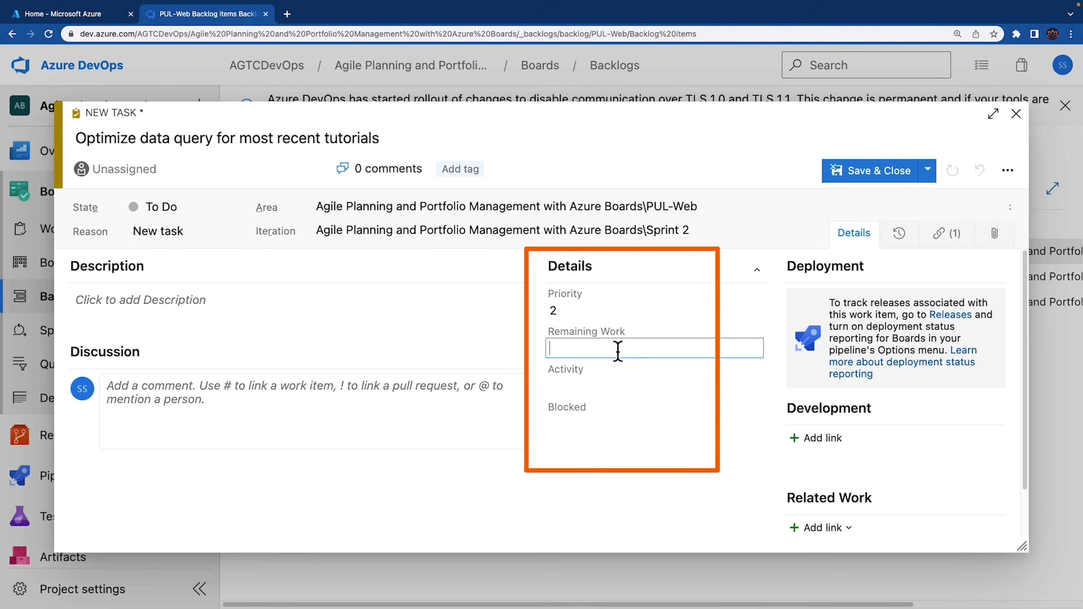
pyautogui.write('3')
pyautogui.click(620, 382)
pyautogui.click(581, 425)
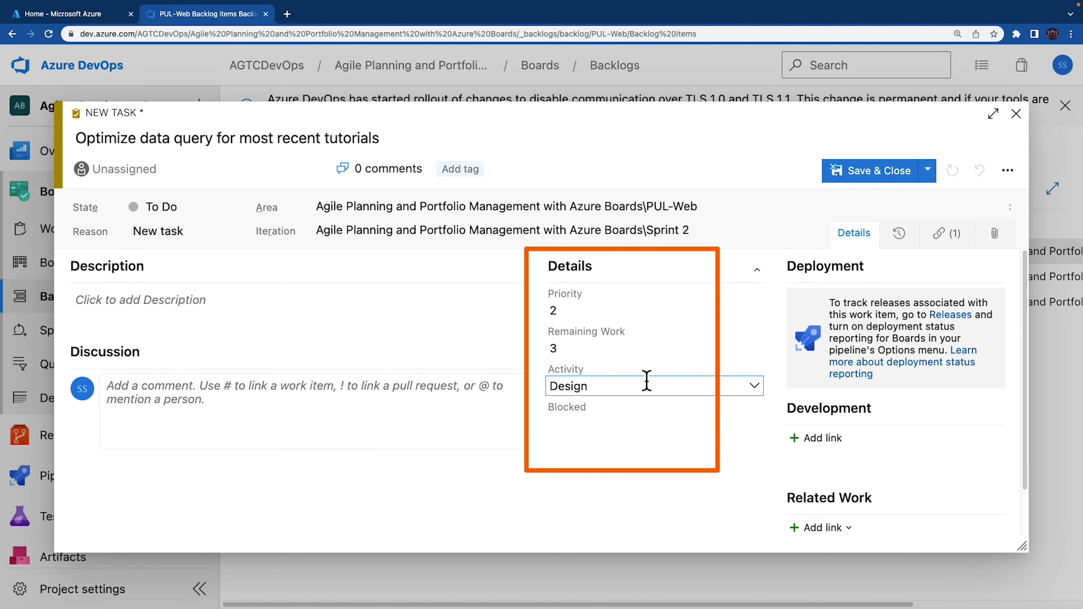
pyautogui.click(865, 172)
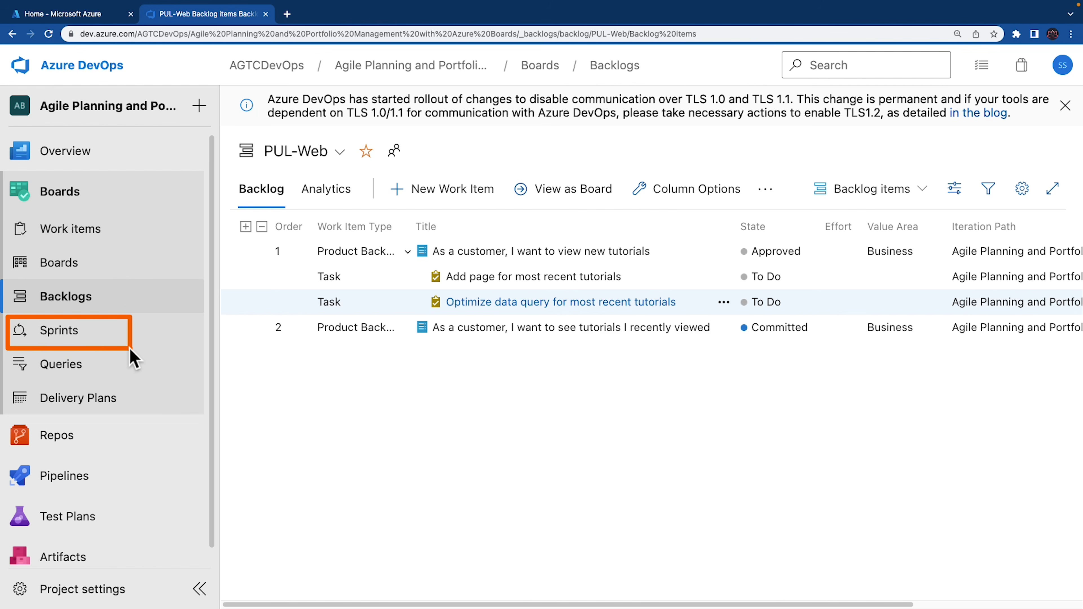
# Step: Open the PUL-Web sprint taskboard and examine the Sprint 2 backlog items and their tasks
pyautogui.click(60, 337)
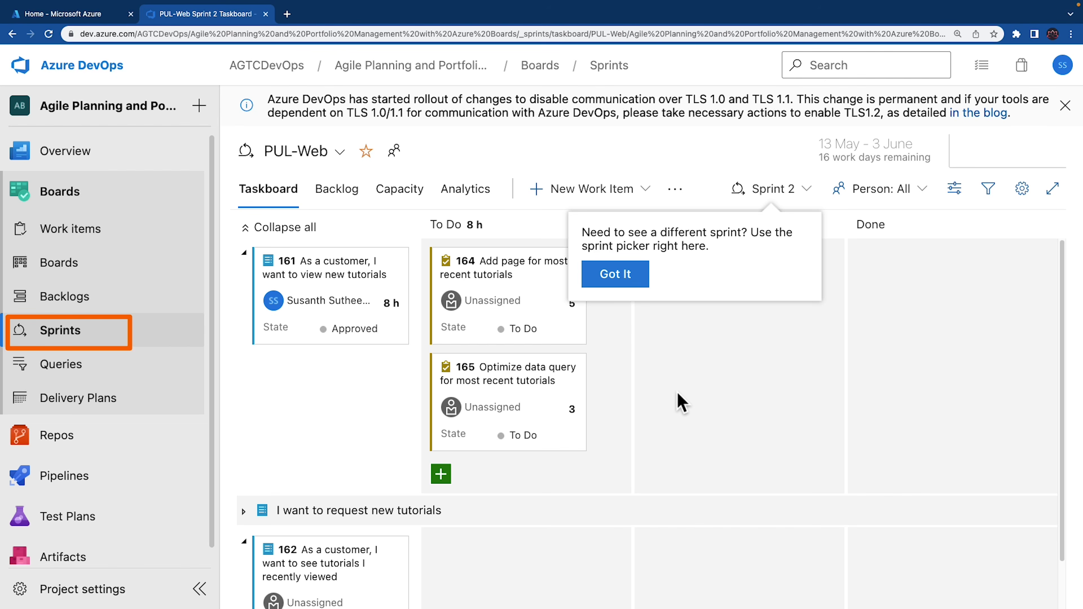
pyautogui.scroll(-3, 682, 403)
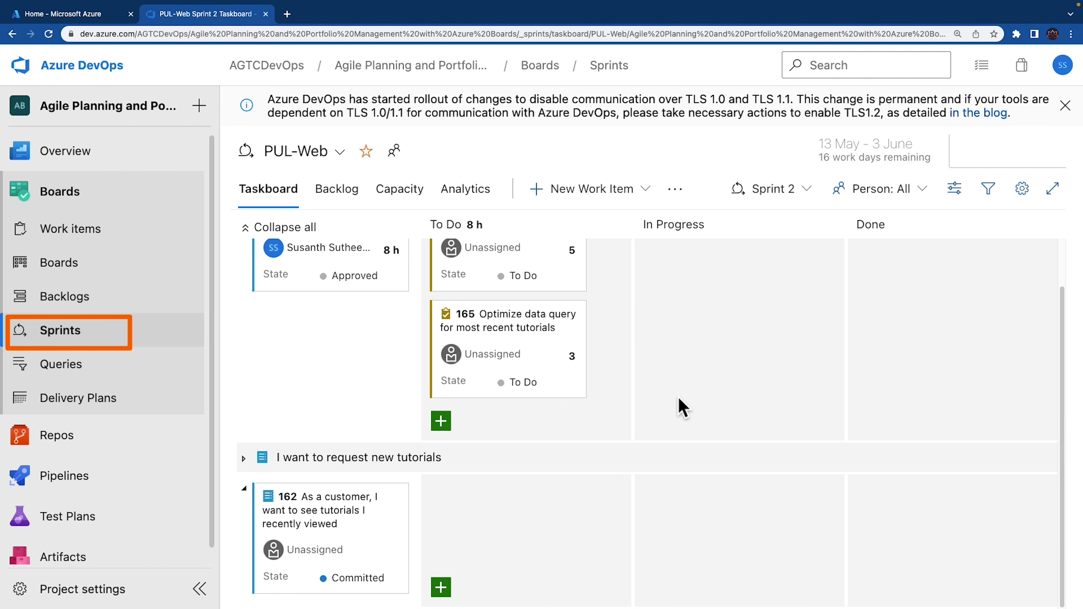
pyautogui.scroll(1, 681, 407)
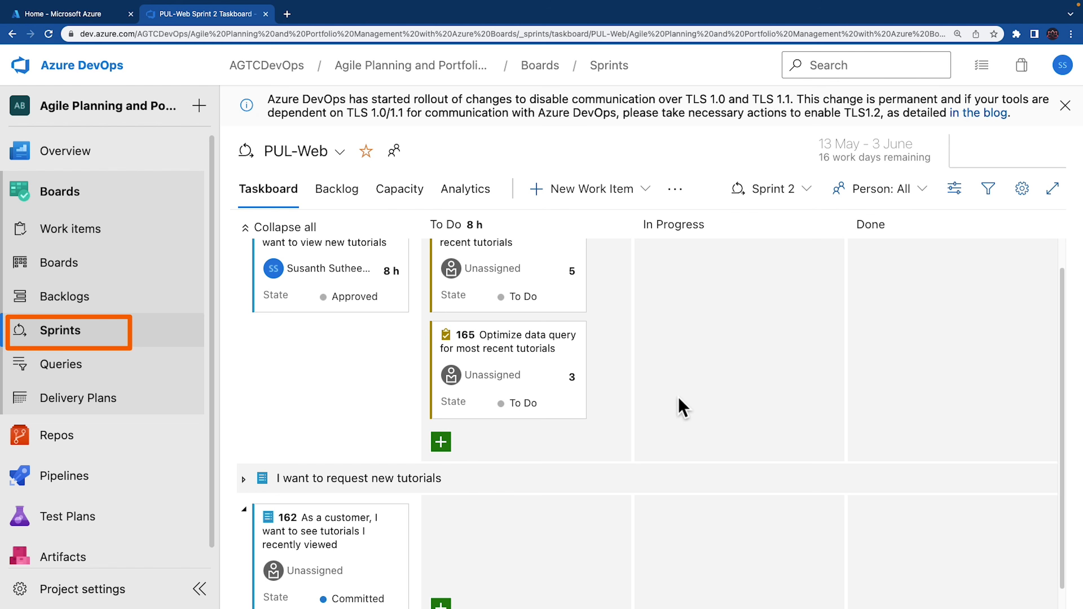
pyautogui.scroll(1, 681, 408)
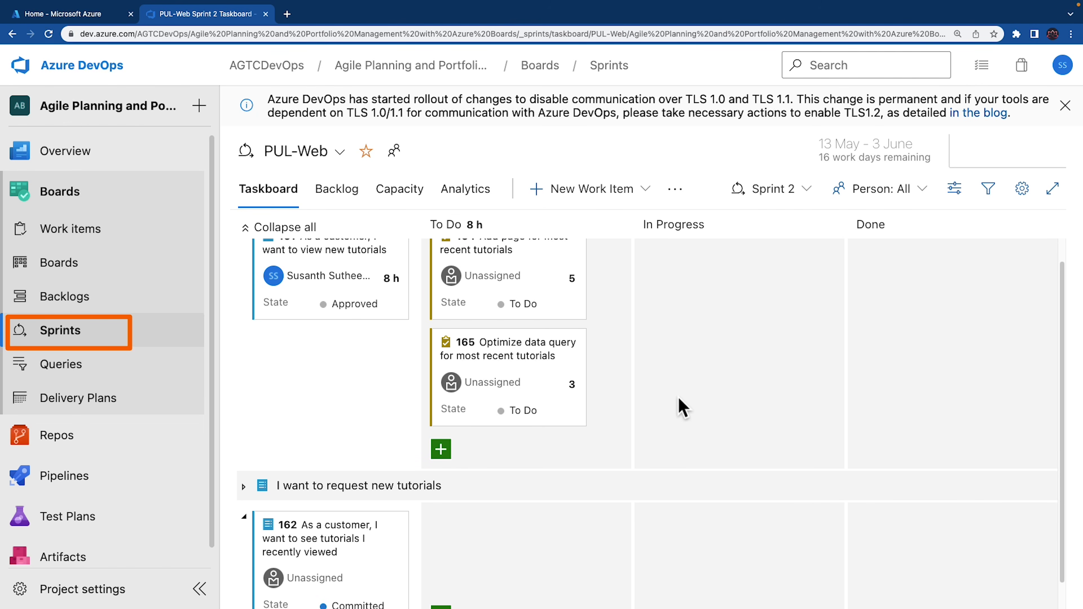
pyautogui.scroll(-1, 682, 407)
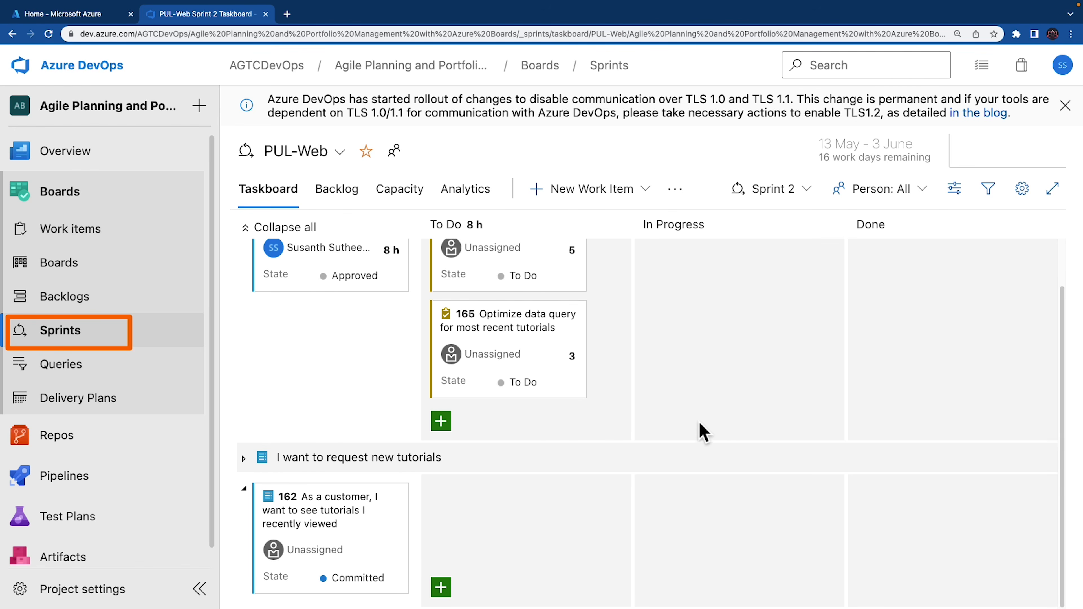
pyautogui.scroll(1, 702, 431)
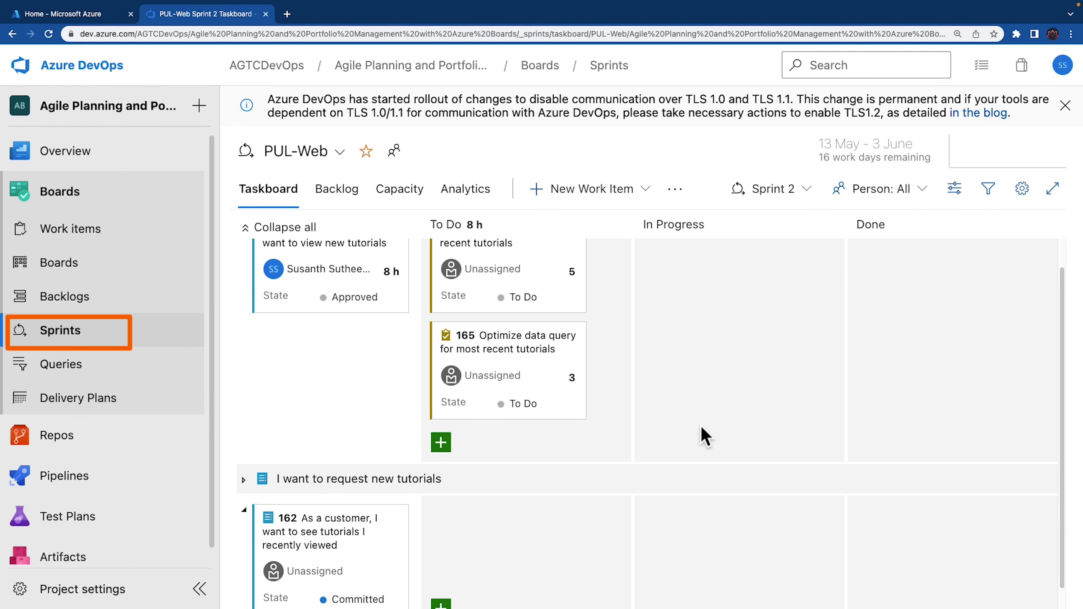
pyautogui.scroll(1, 705, 436)
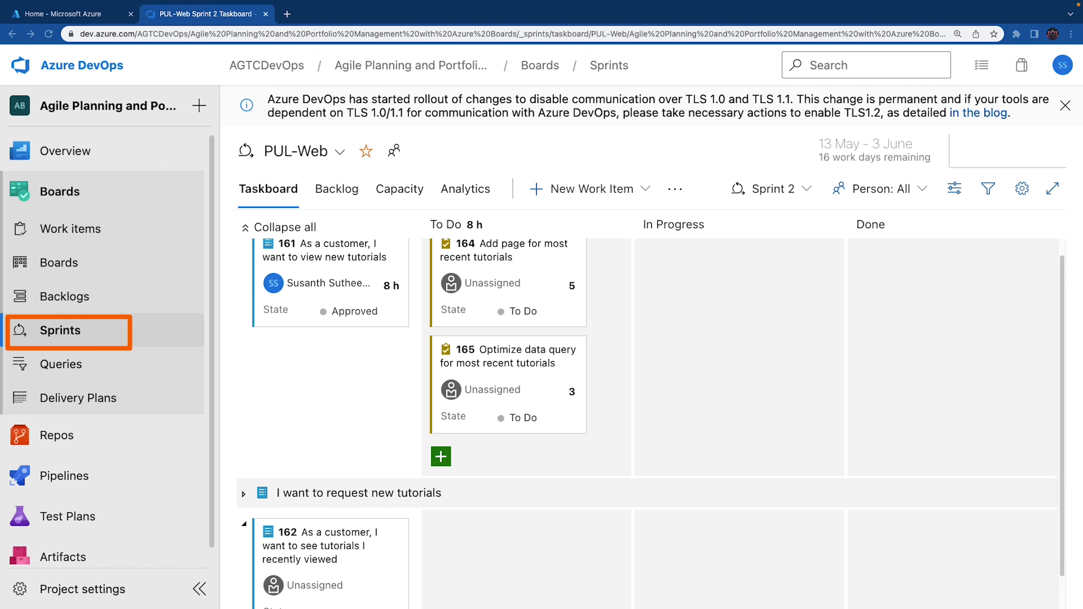
pyautogui.scroll(1, 650, 425)
pyautogui.scroll(-1, 651, 424)
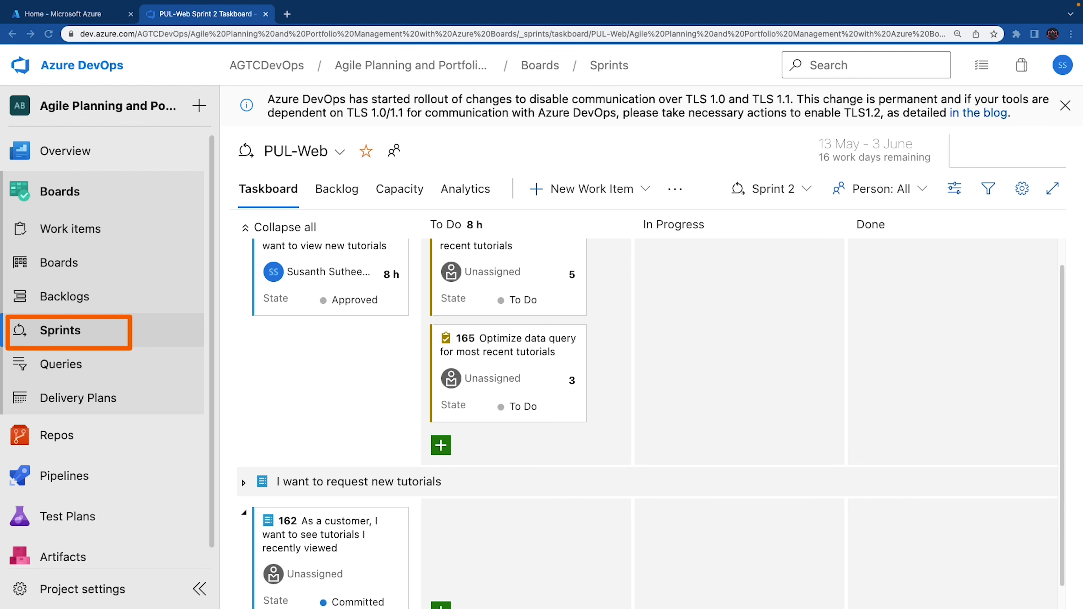
pyautogui.scroll(-1, 651, 424)
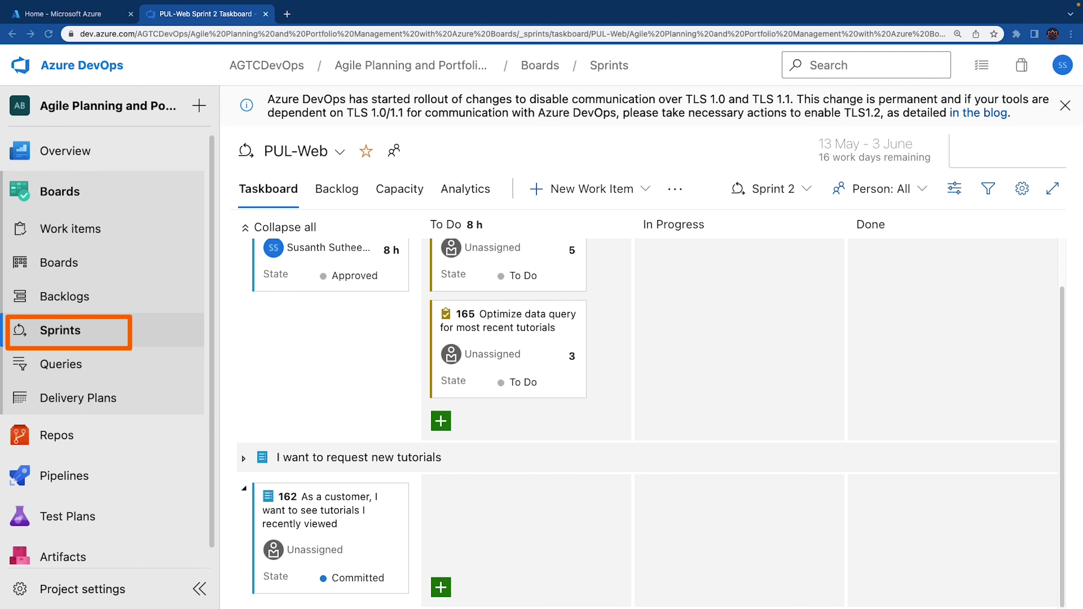
pyautogui.scroll(2, 640, 384)
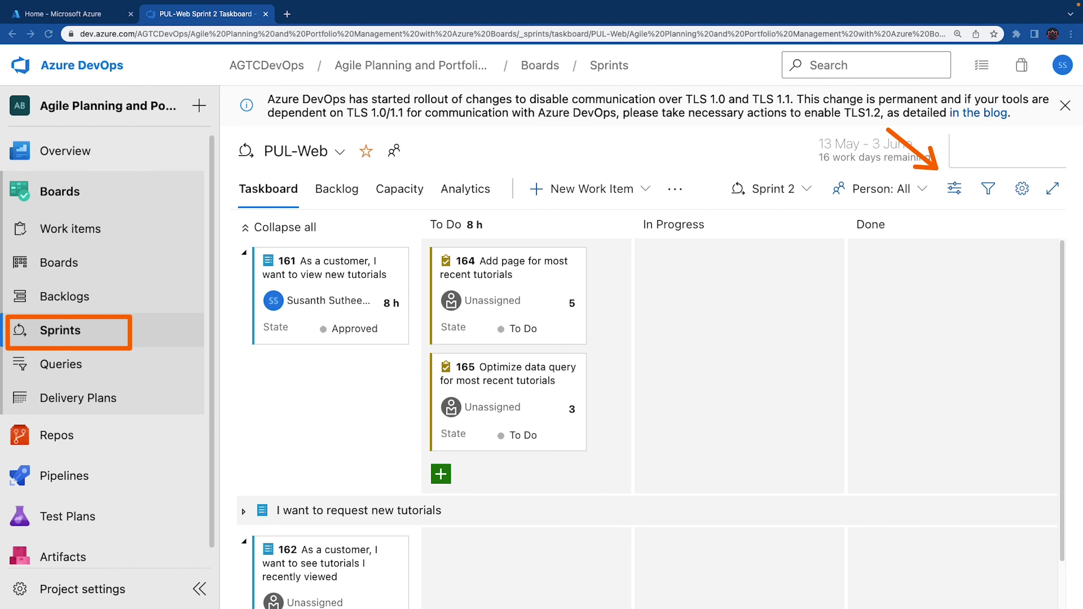
# Step: Show the work details pane on the taskboard and assign the "Add page for most recent tutorials" task to the team member
pyautogui.click(960, 197)
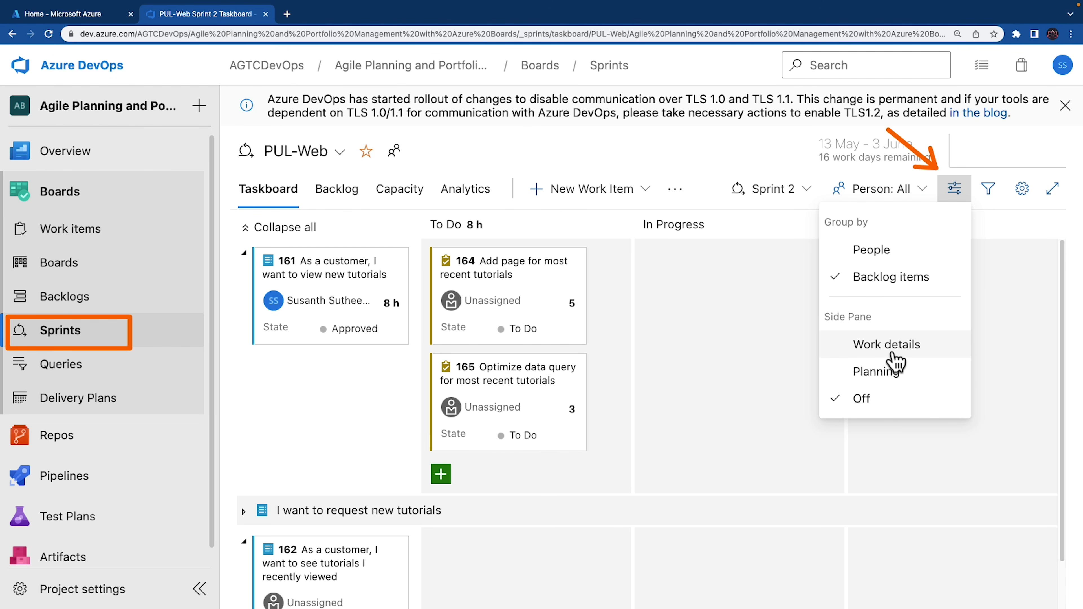
pyautogui.click(898, 361)
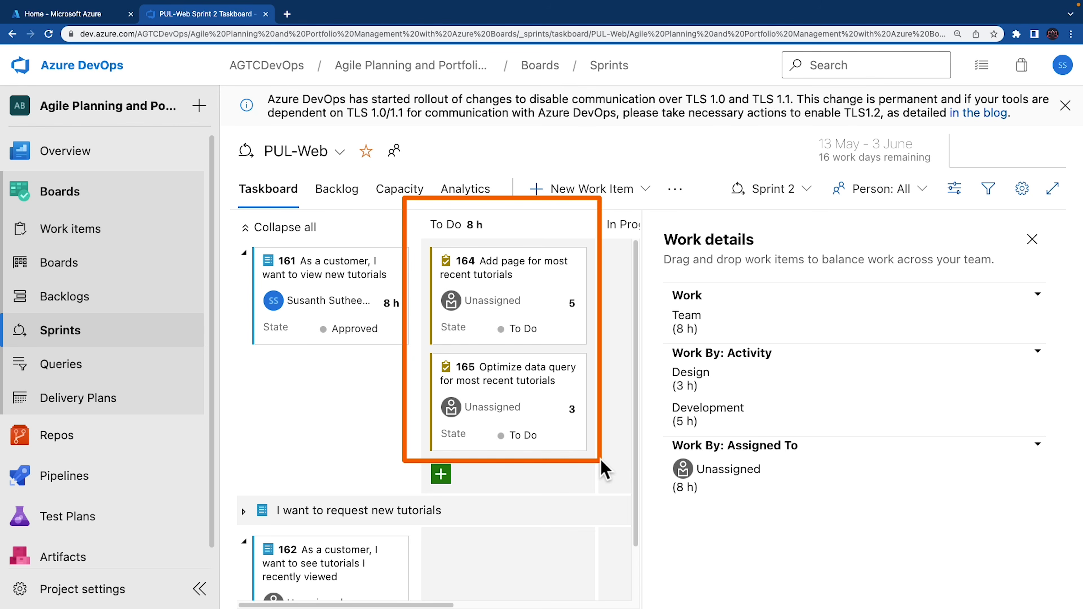
pyautogui.click(523, 305)
pyautogui.click(512, 370)
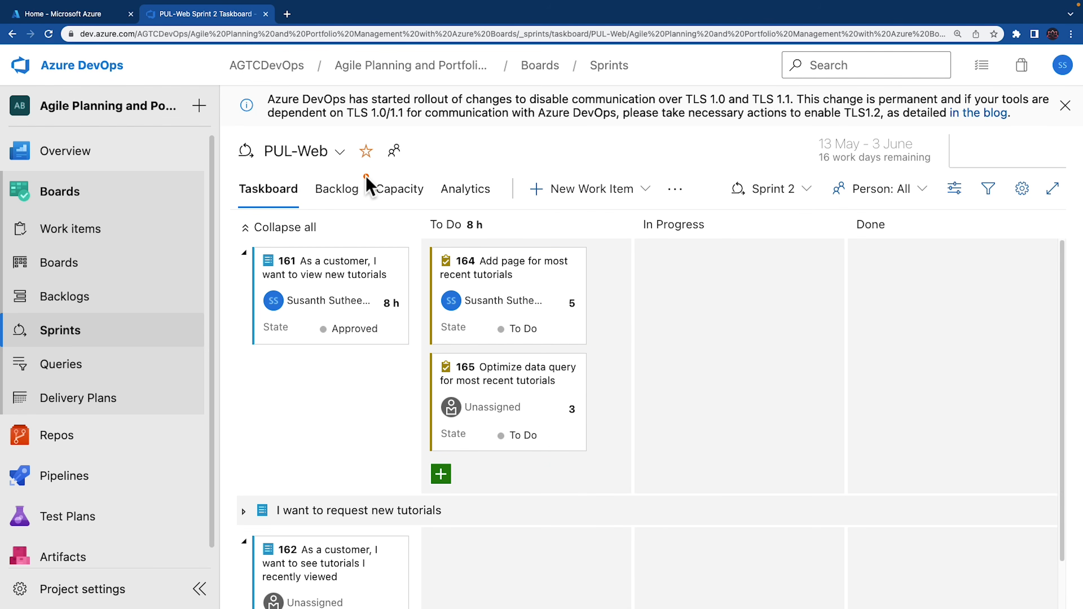
# Step: In the Sprint 2 capacity planning, set the team member's activity to Development and capacity per day to 1
pyautogui.click(405, 192)
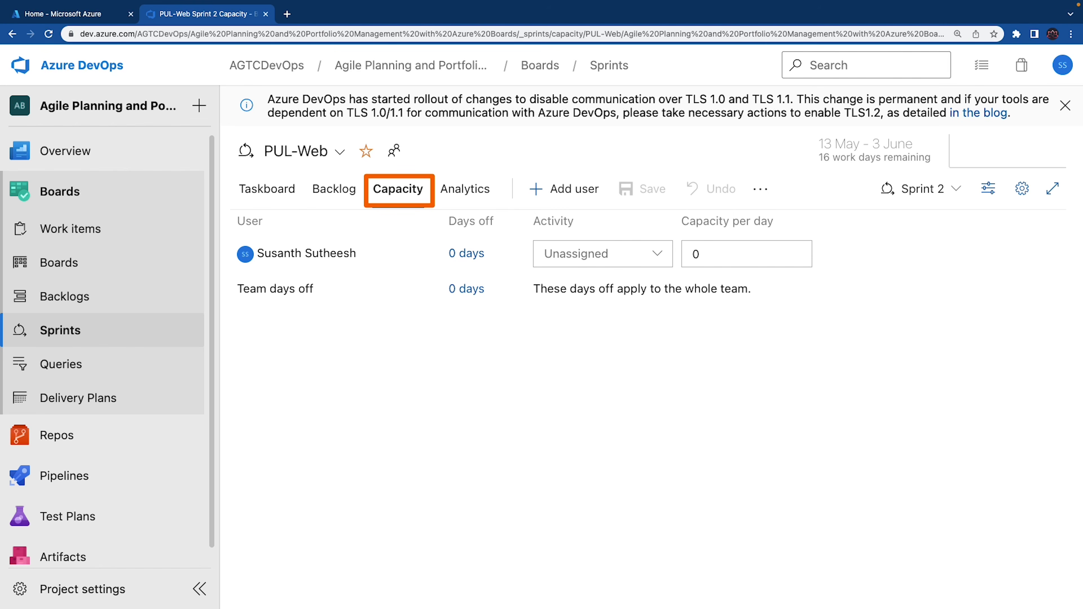
pyautogui.click(662, 258)
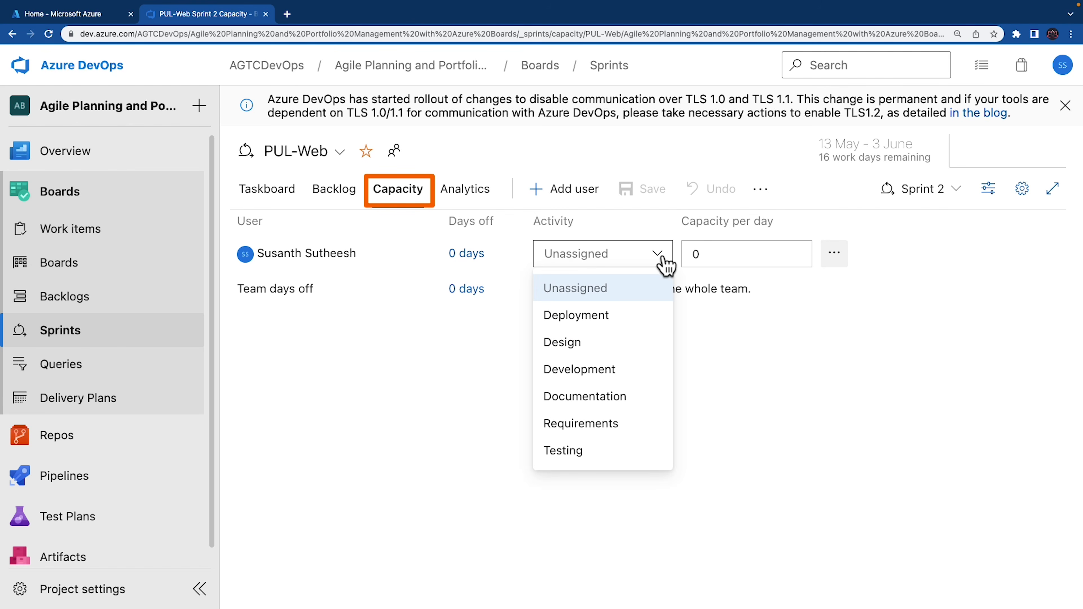
pyautogui.click(619, 369)
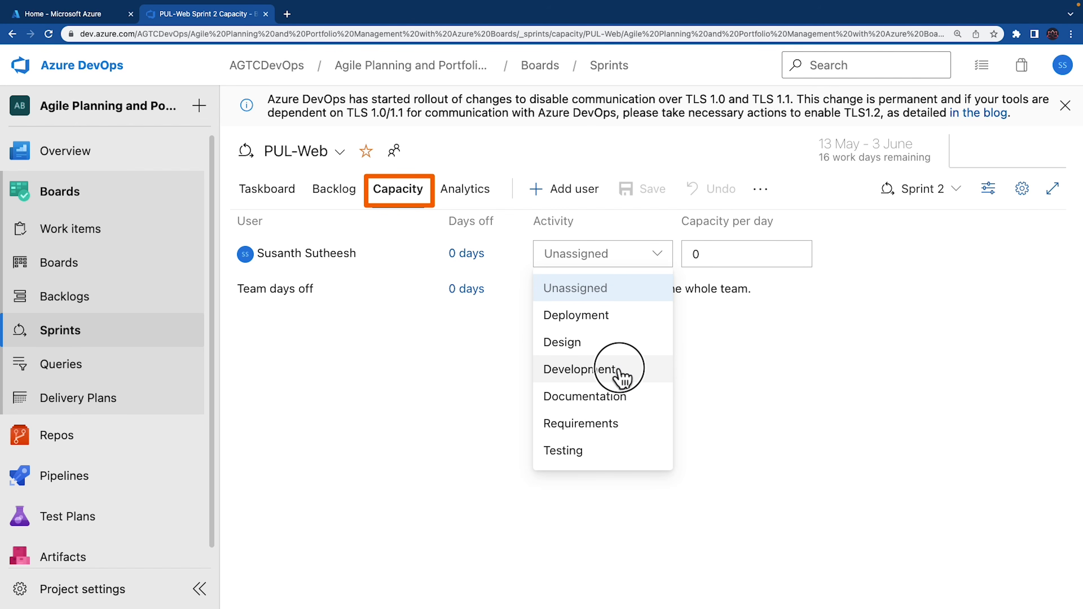
pyautogui.click(709, 255)
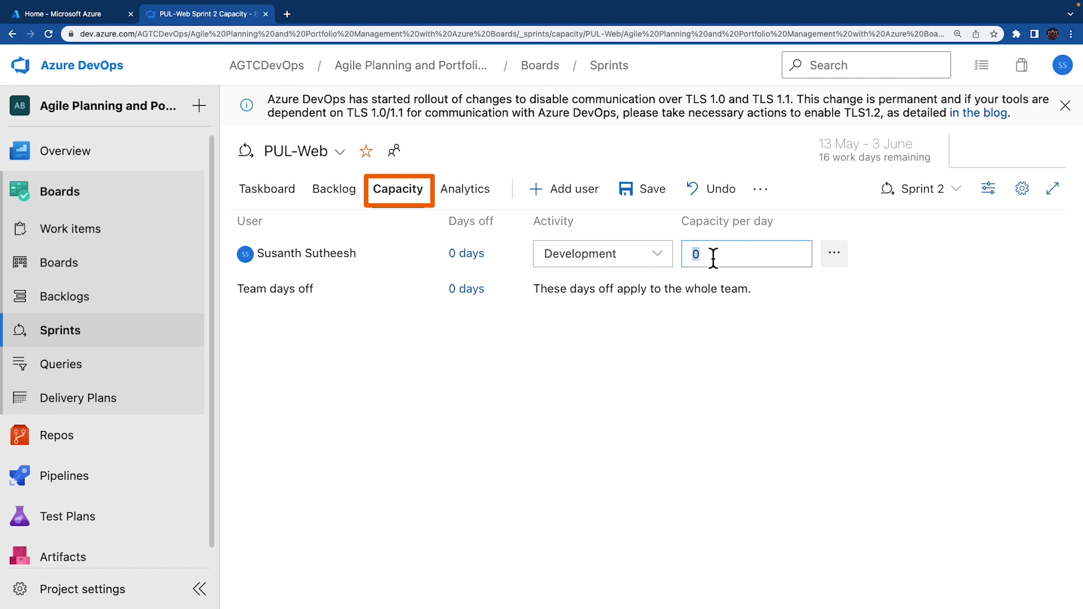
pyautogui.write('1')
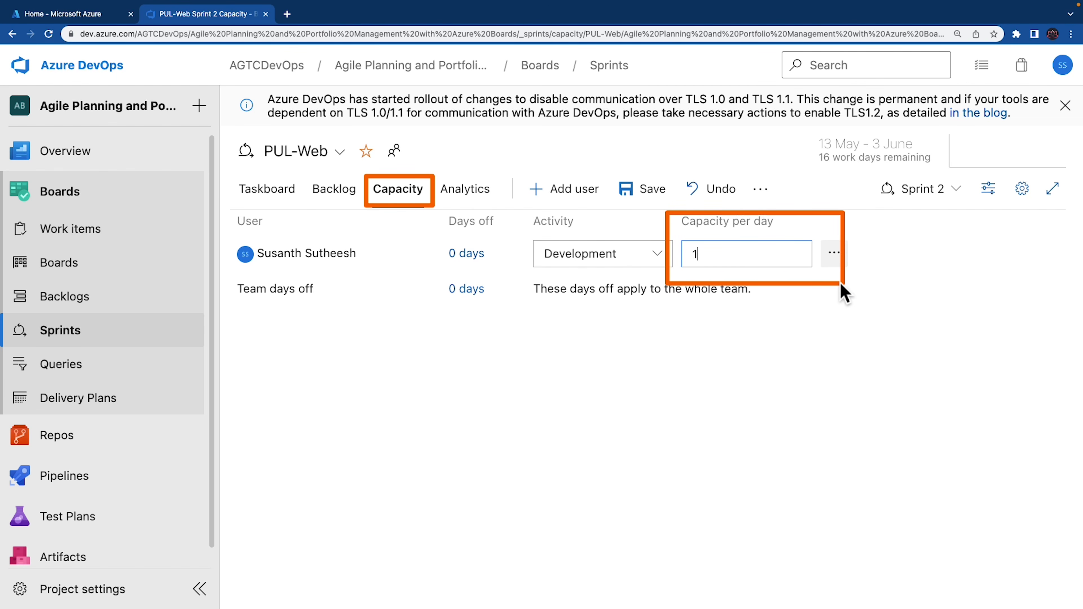
pyautogui.click(835, 258)
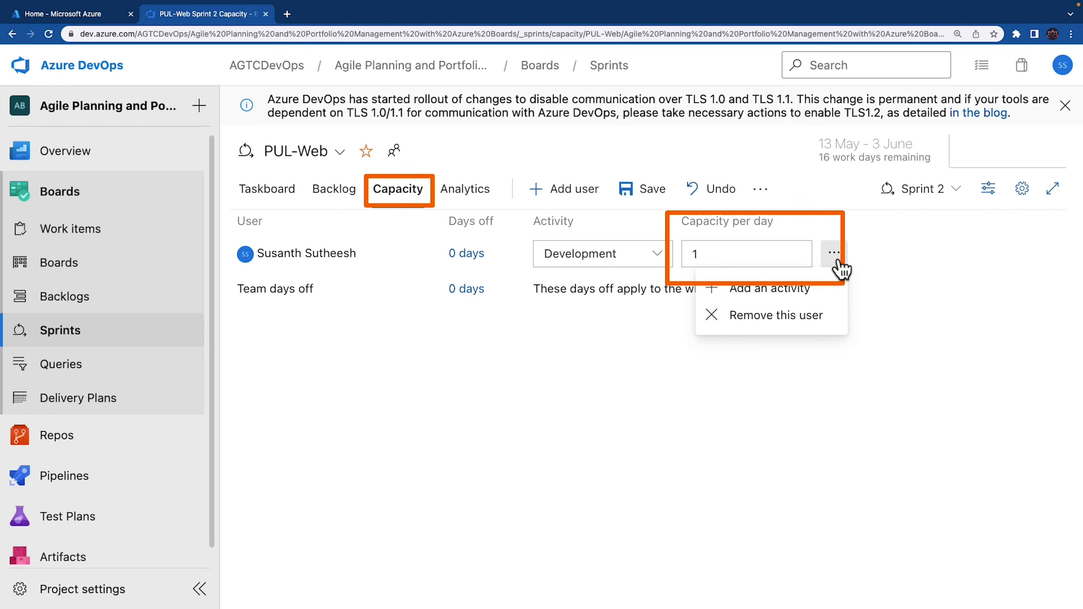
pyautogui.moveTo(232, 276)
pyautogui.mouseDown()
pyautogui.moveTo(529, 327)
pyautogui.moveTo(853, 332)
pyautogui.mouseUp()
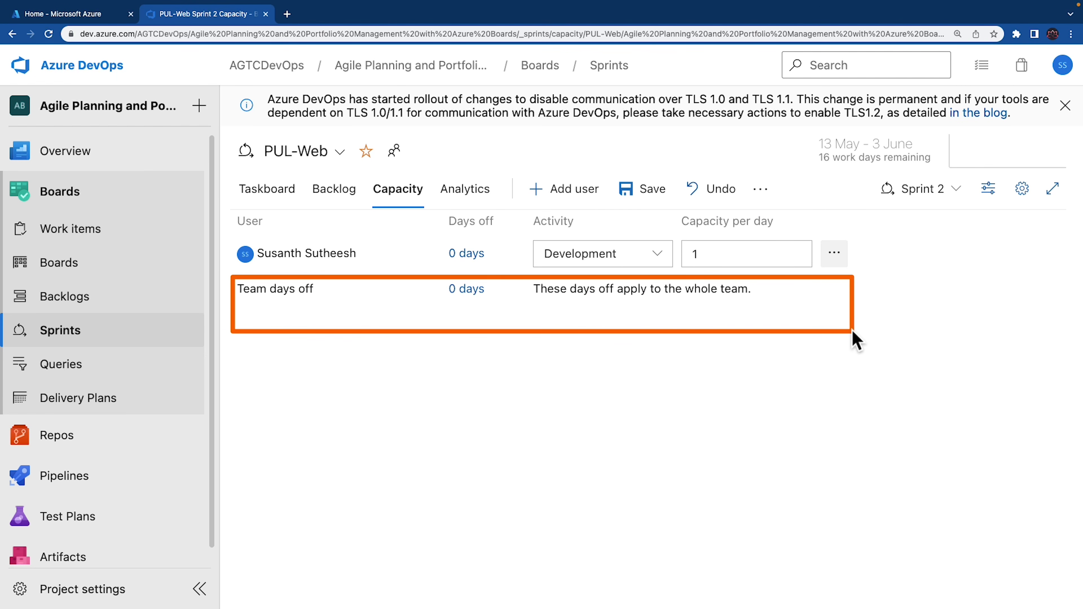
# Step: Give the entire team days off from 23/05/2022 to 27/05/2022 and save the sprint capacity
pyautogui.click(472, 294)
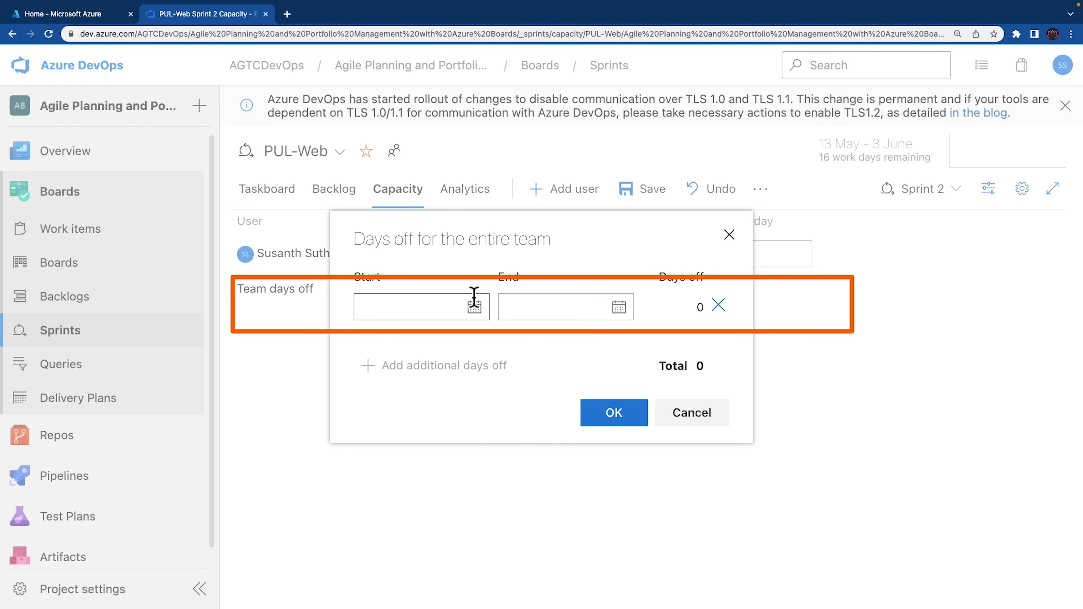
pyautogui.click(474, 307)
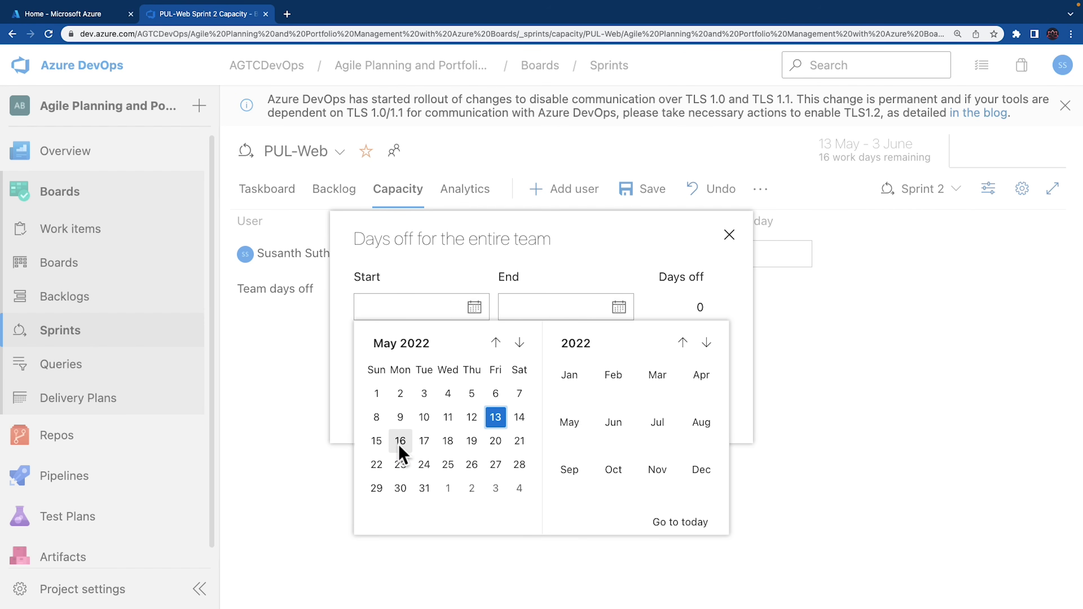
pyautogui.click(400, 465)
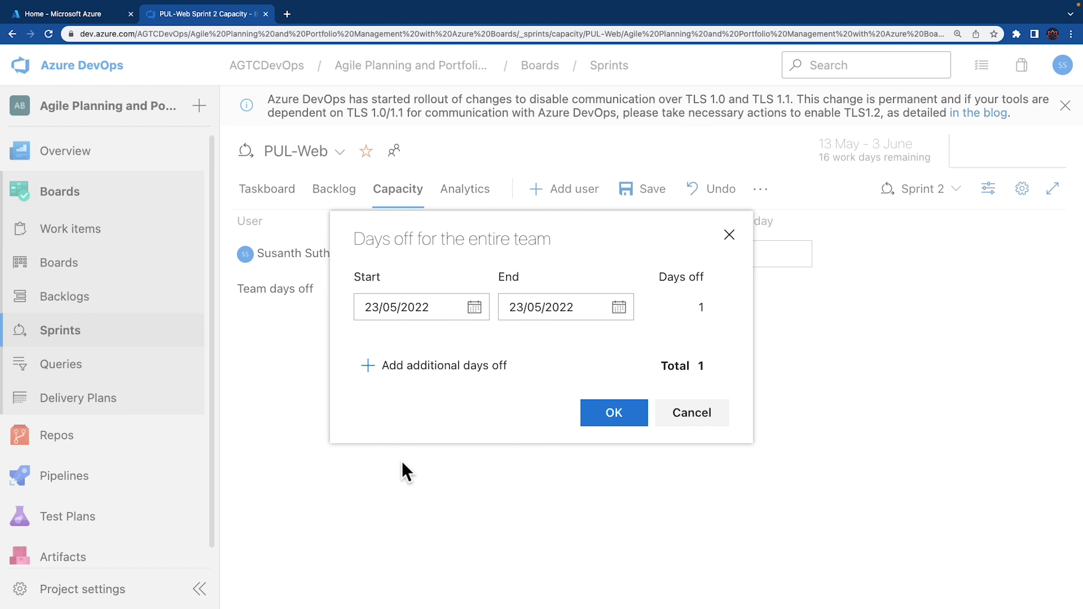
pyautogui.click(619, 308)
pyautogui.click(640, 466)
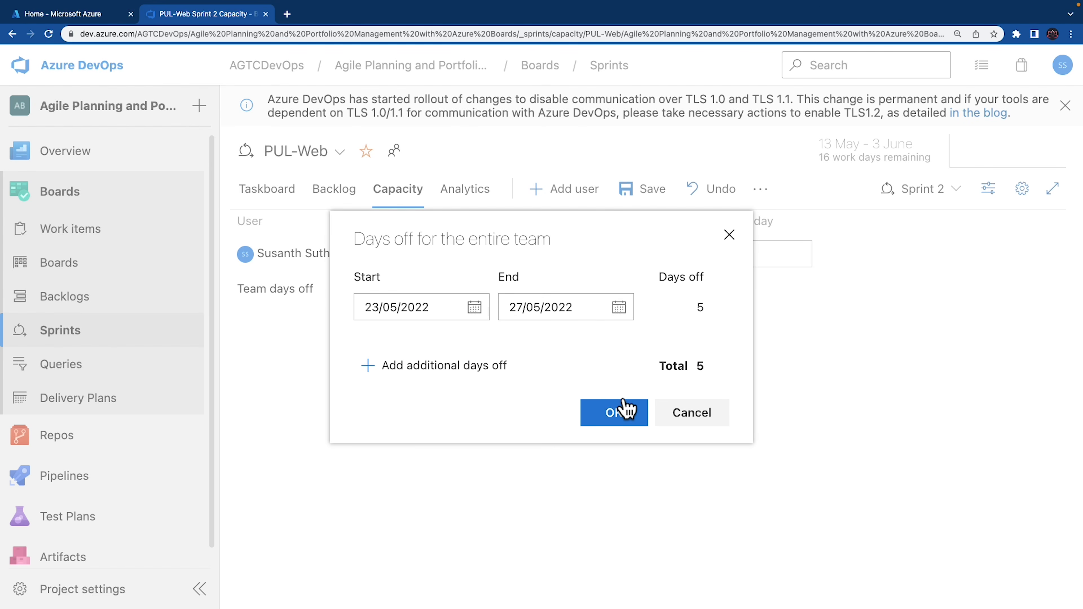
pyautogui.click(632, 415)
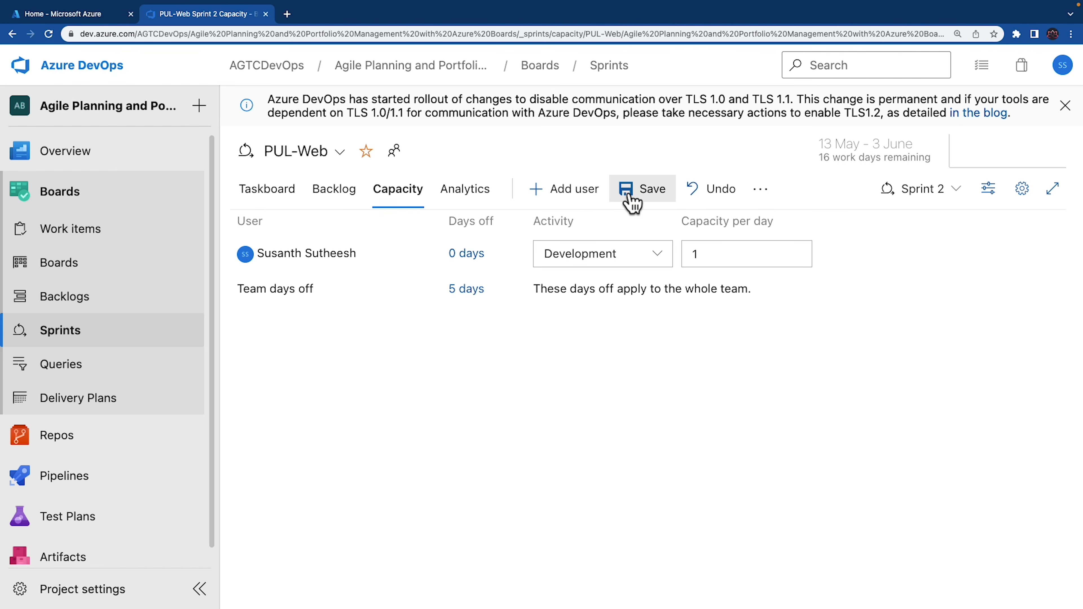
pyautogui.click(640, 190)
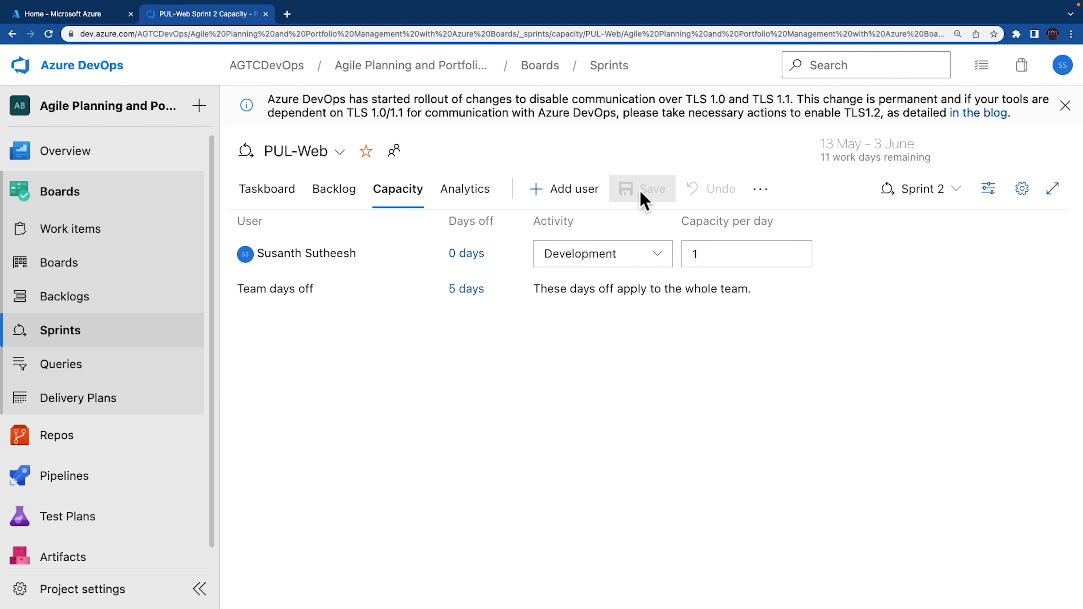
# Step: Return to the Sprint 2 taskboard and show the work details to review the workload against capacity
pyautogui.click(284, 204)
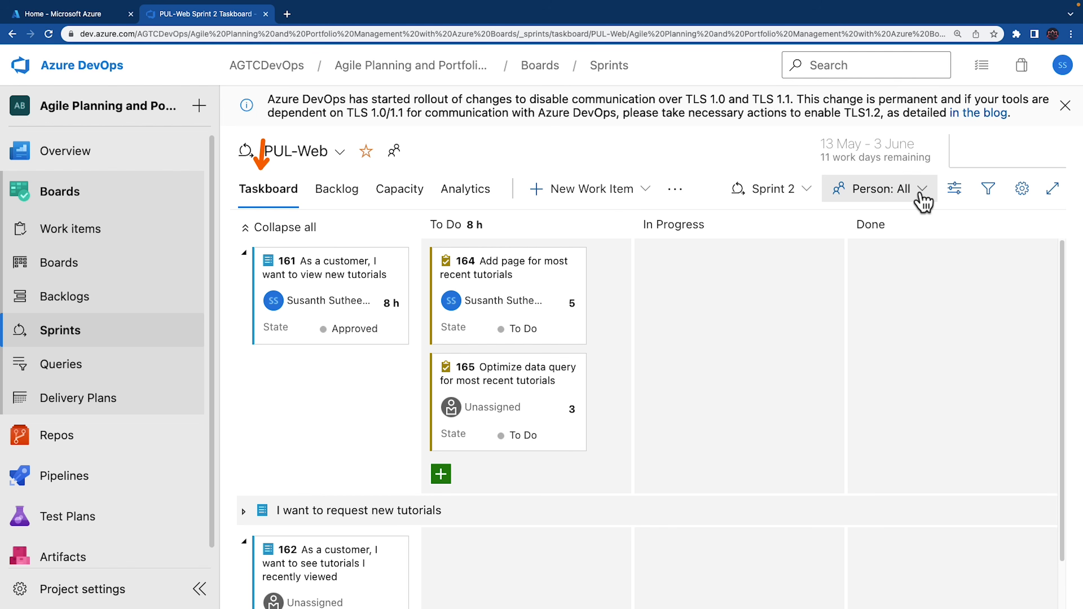
pyautogui.click(955, 190)
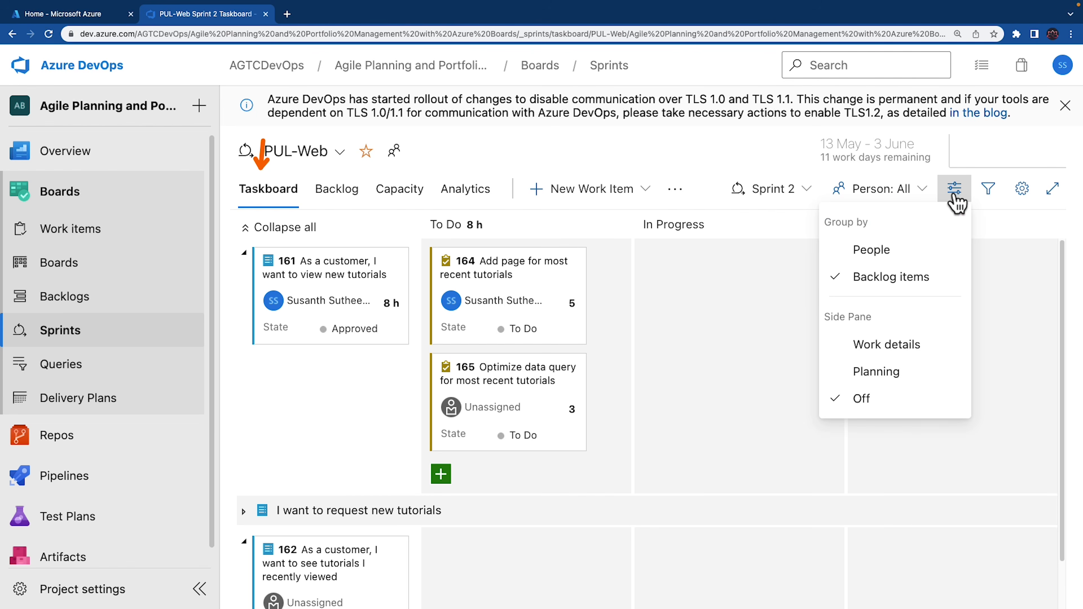
pyautogui.click(894, 349)
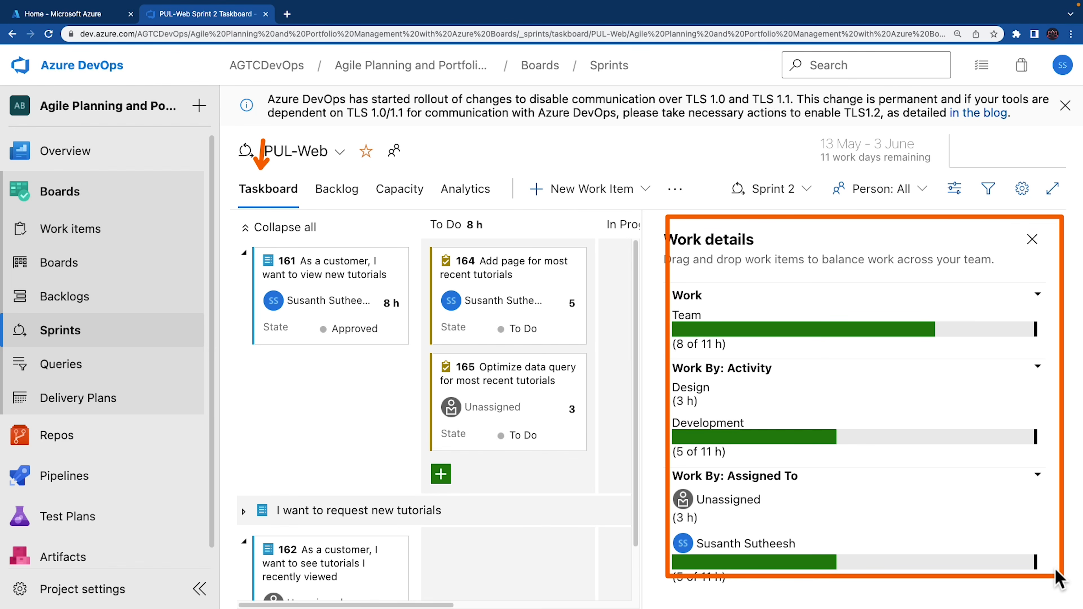
# Step: Set the remaining work of the "Add page for most recent tutorials" task to 15 and save it, with the work details pane closed
pyautogui.click(1033, 240)
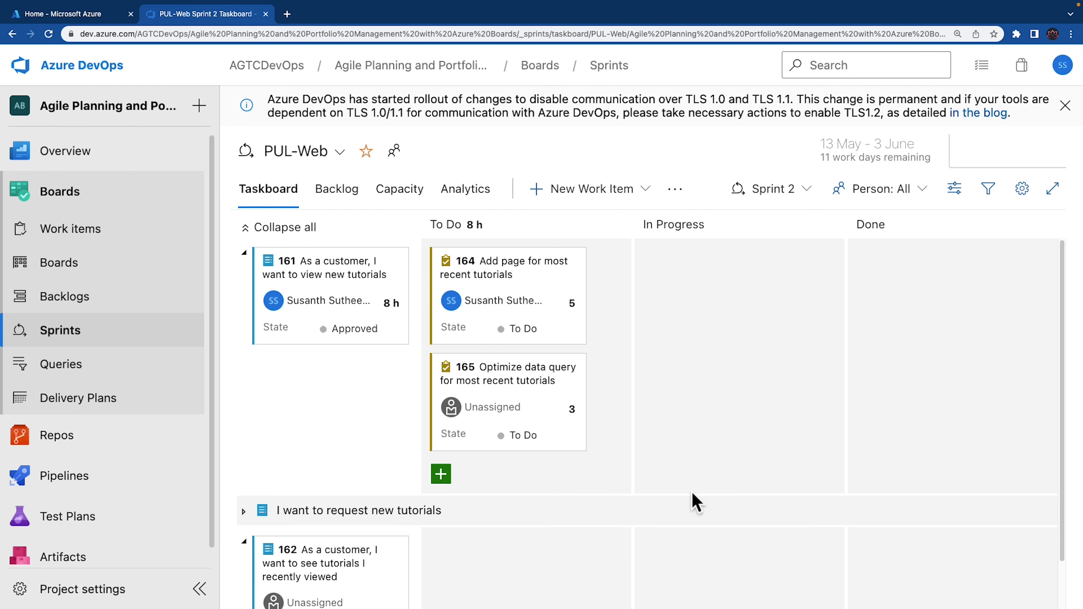
pyautogui.scroll(-1, 546, 463)
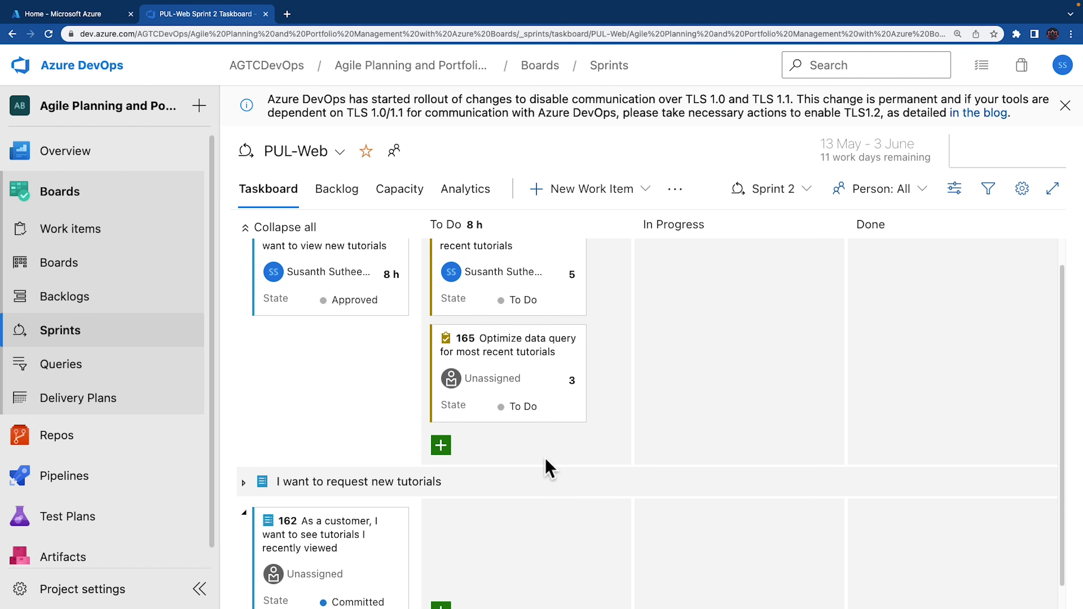
pyautogui.scroll(-1, 546, 460)
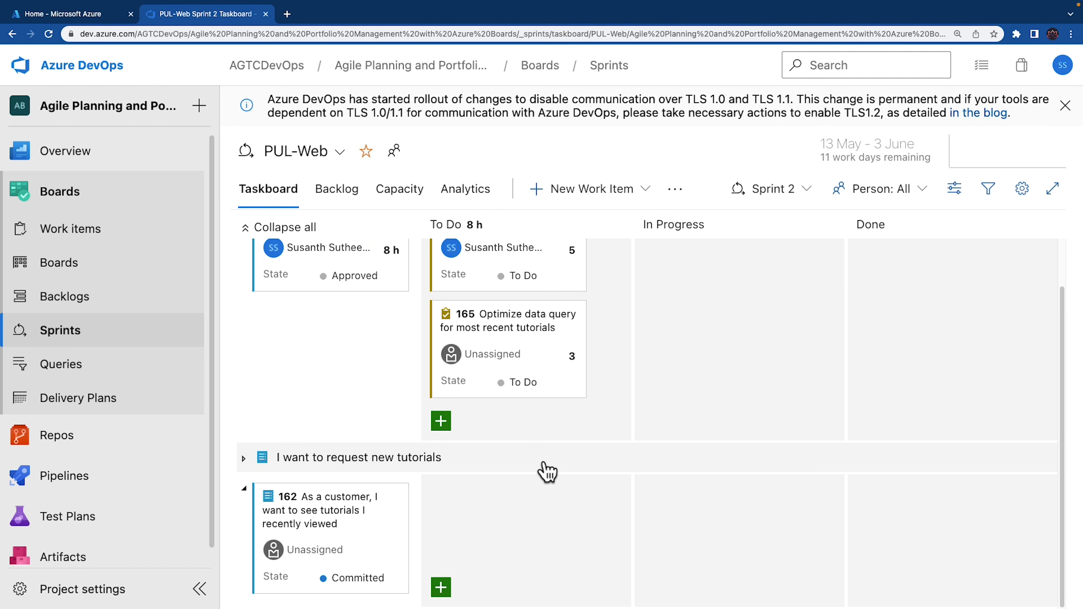
pyautogui.scroll(1, 548, 471)
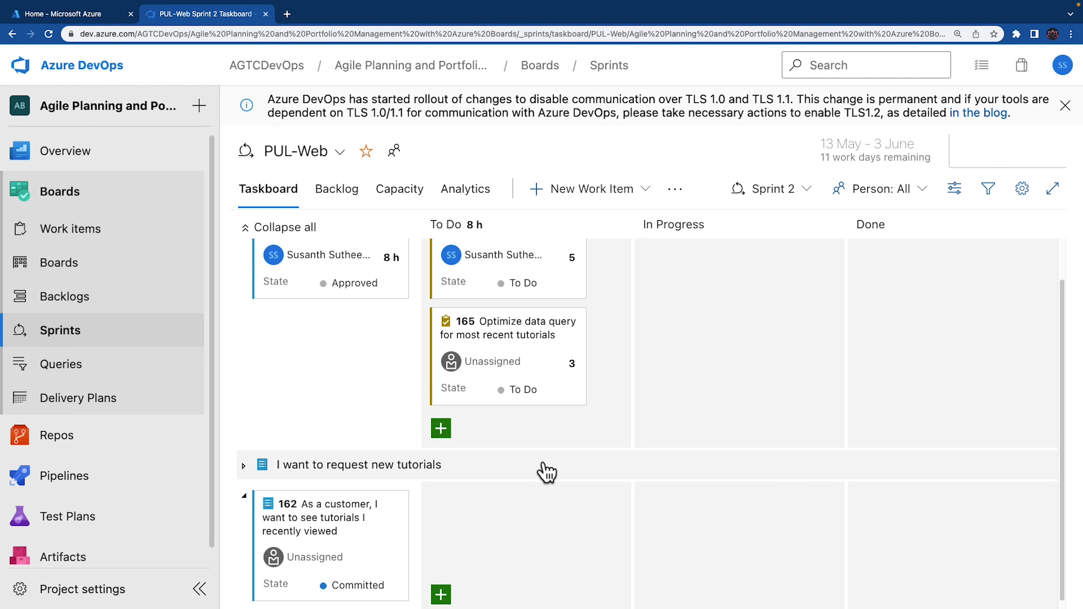
pyautogui.scroll(1, 548, 471)
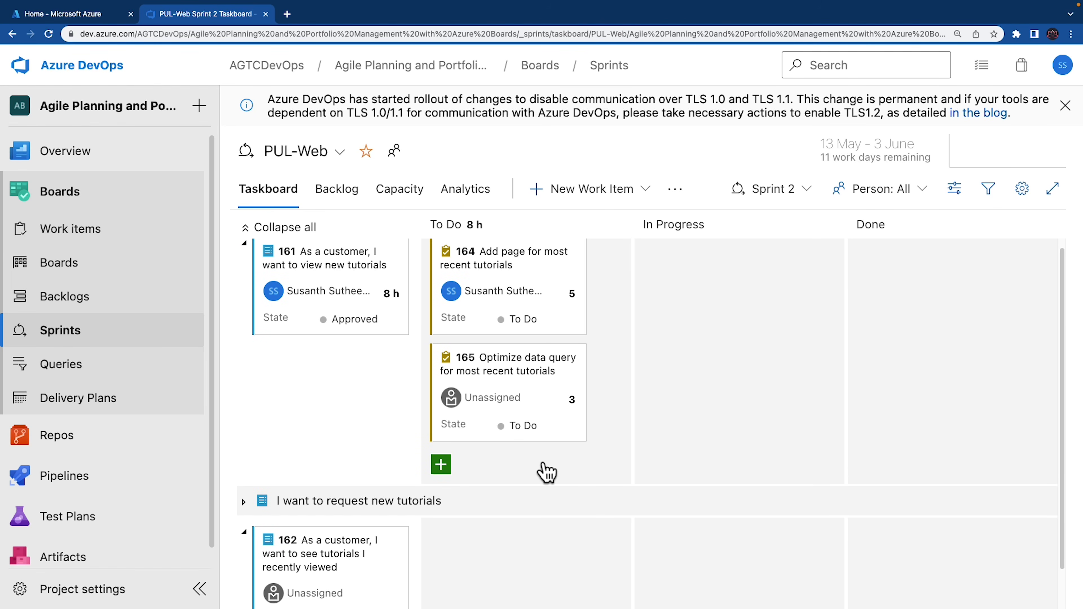
pyautogui.scroll(1, 547, 472)
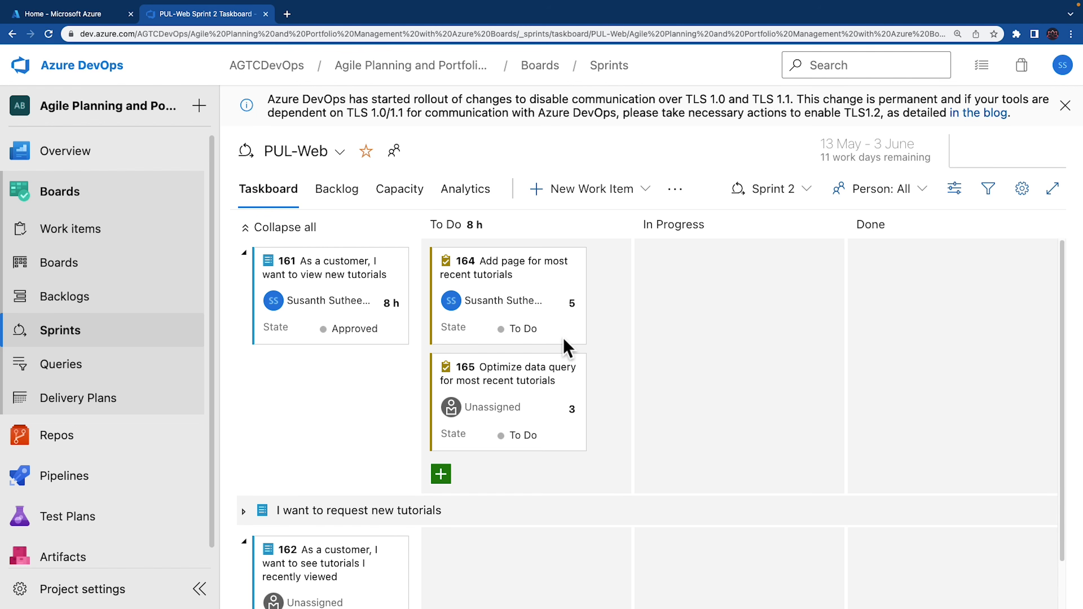
pyautogui.click(548, 273)
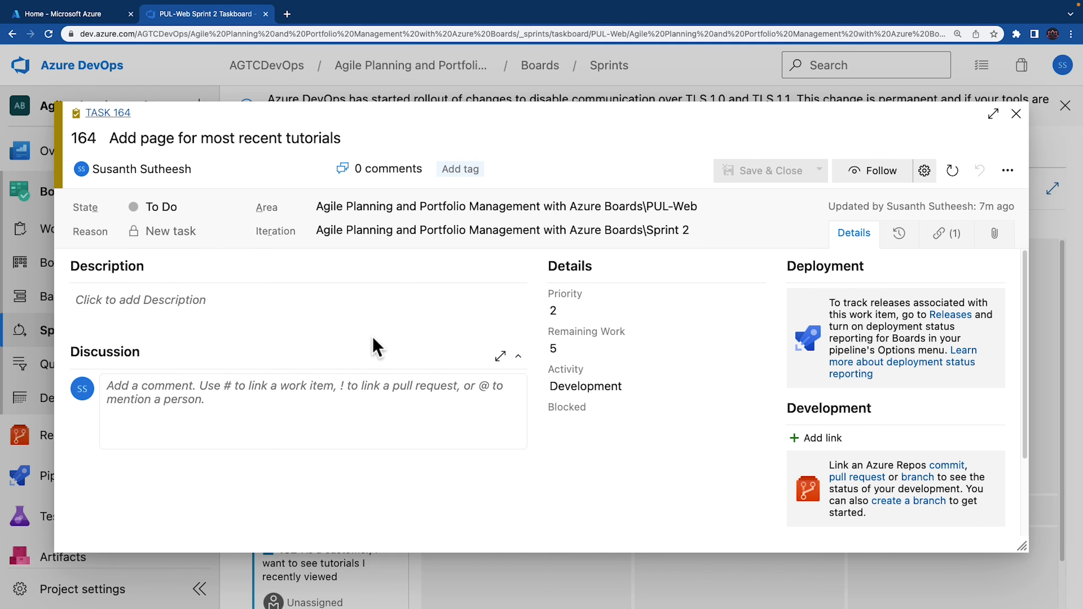
pyautogui.click(581, 350)
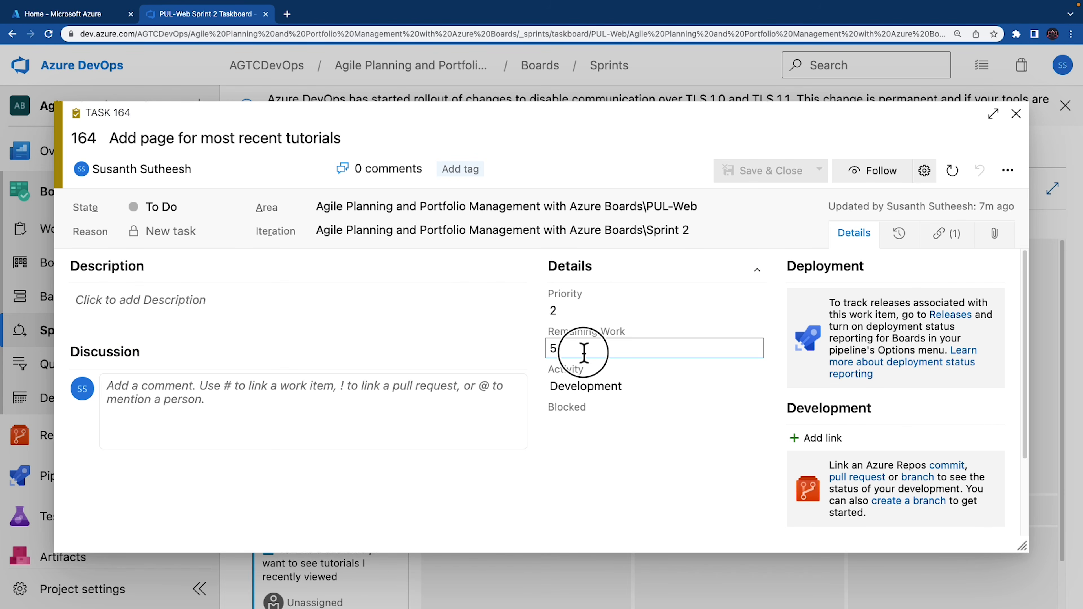
pyautogui.write('15')
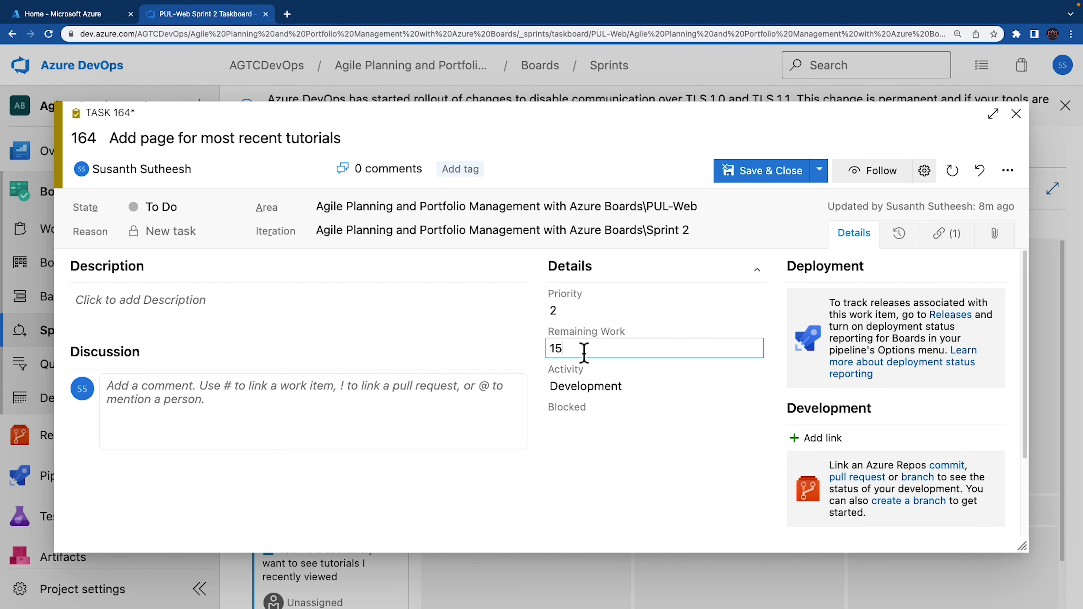
pyautogui.click(748, 179)
# Step: Show the work details pane on the taskboard and check the remaining work of the "Add page for most recent tutorials" task
pyautogui.click(955, 188)
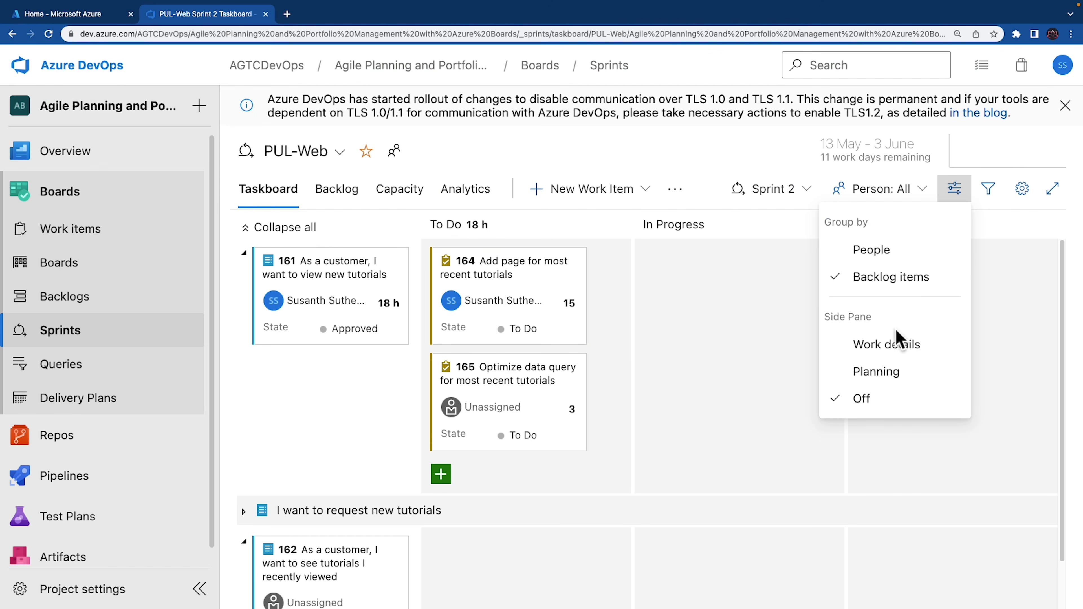
pyautogui.click(895, 346)
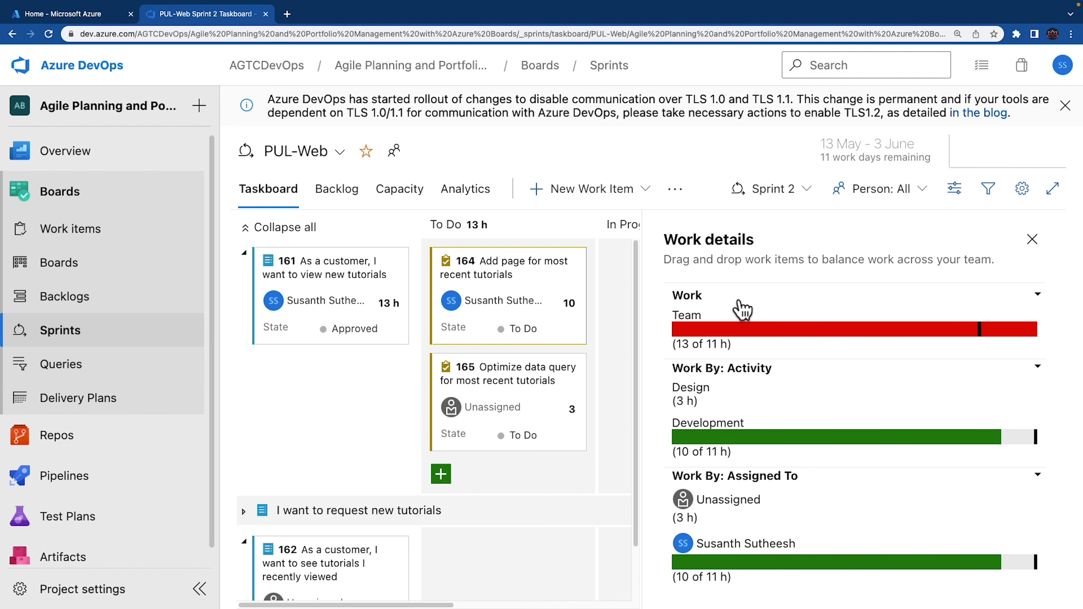
pyautogui.click(541, 273)
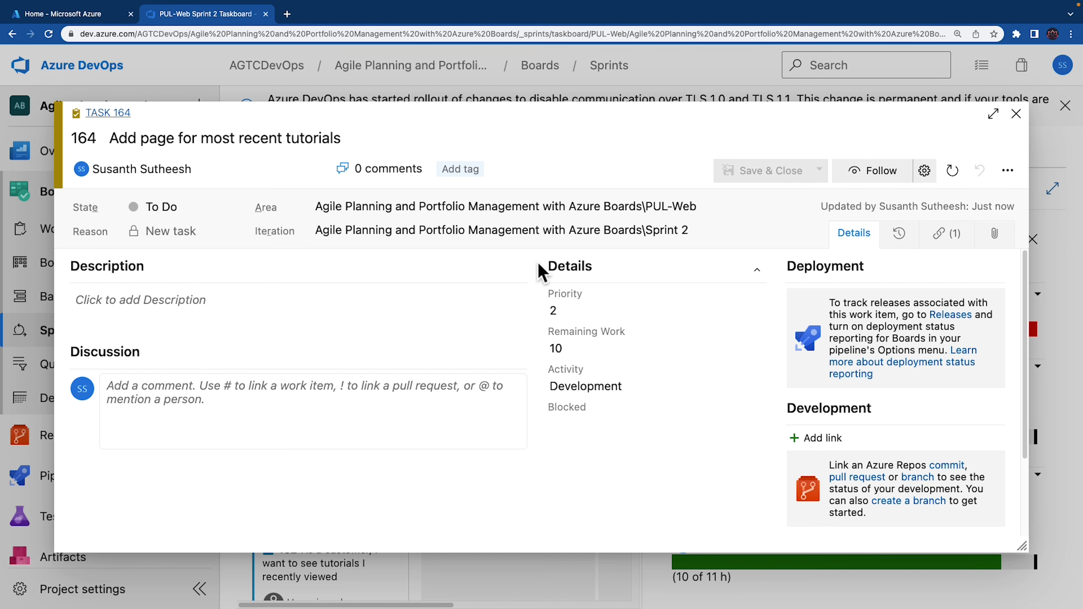
pyautogui.press('Escape')
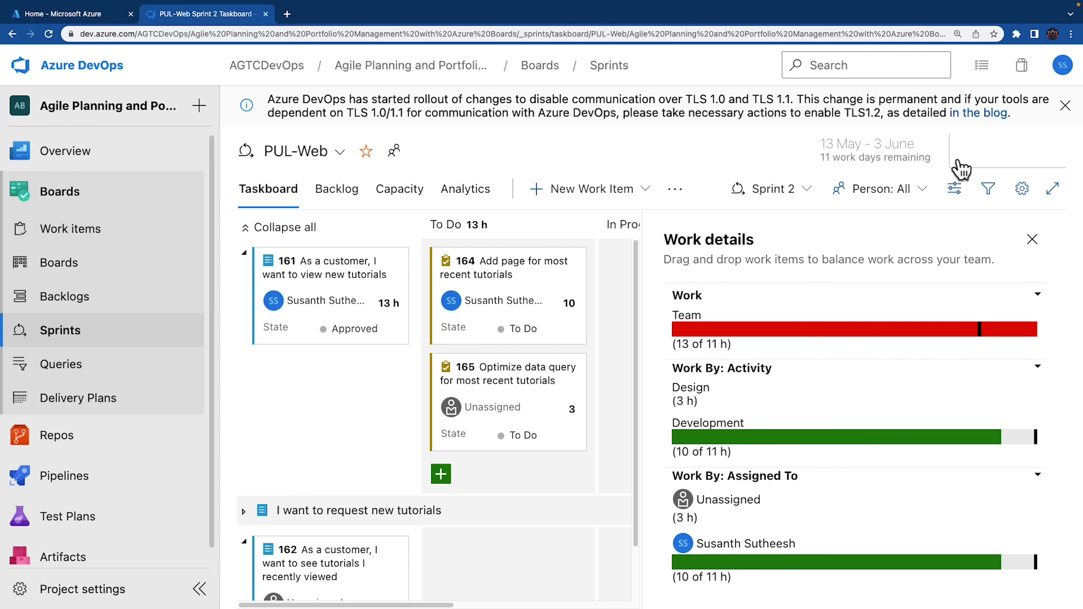
# Step: Group the Sprint 2 taskboard by people instead of backlog items
pyautogui.click(956, 188)
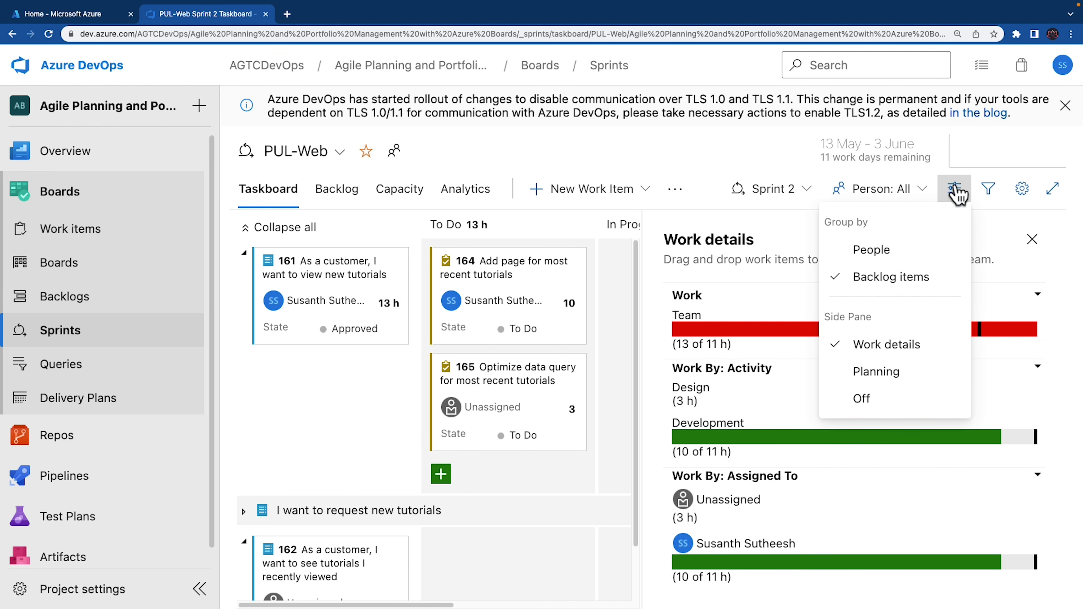
pyautogui.click(893, 258)
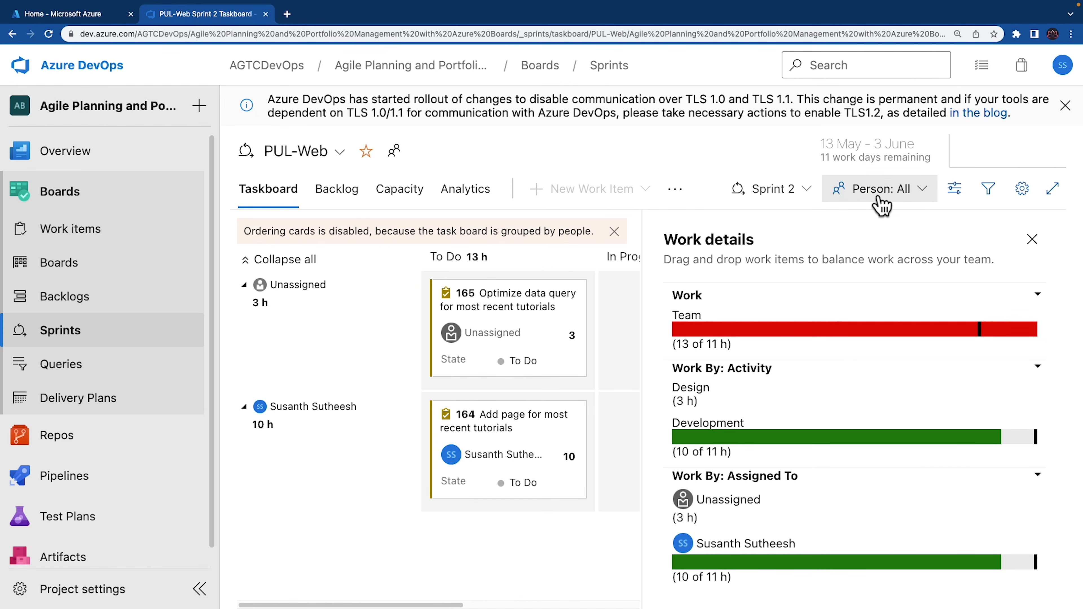
pyautogui.click(959, 197)
pyautogui.click(958, 197)
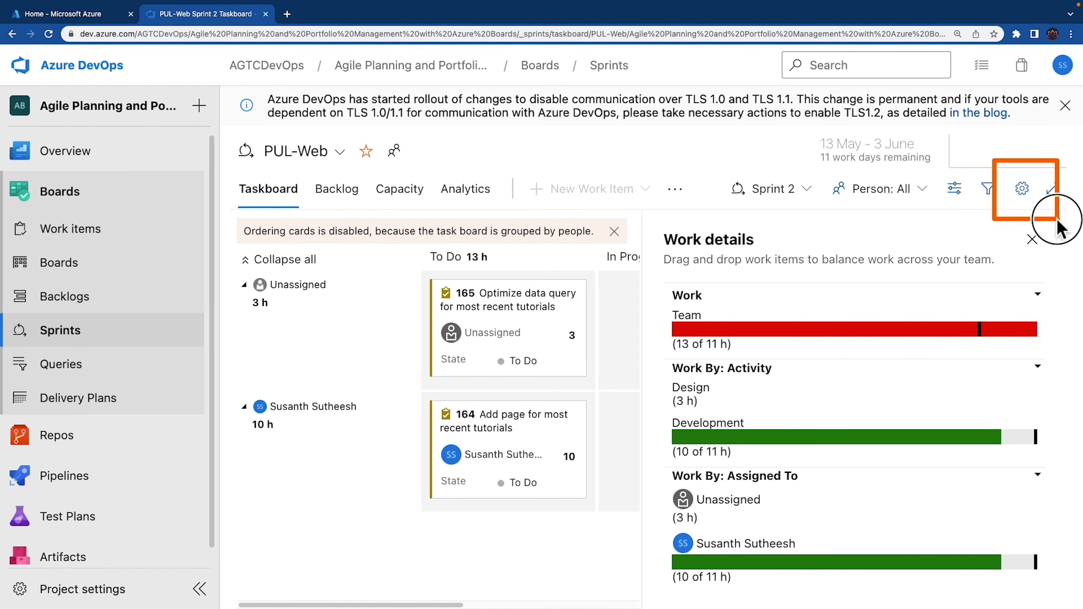
# Step: Add a card styling rule named Development to the taskboard settings with the green card color #66d589
pyautogui.click(1026, 197)
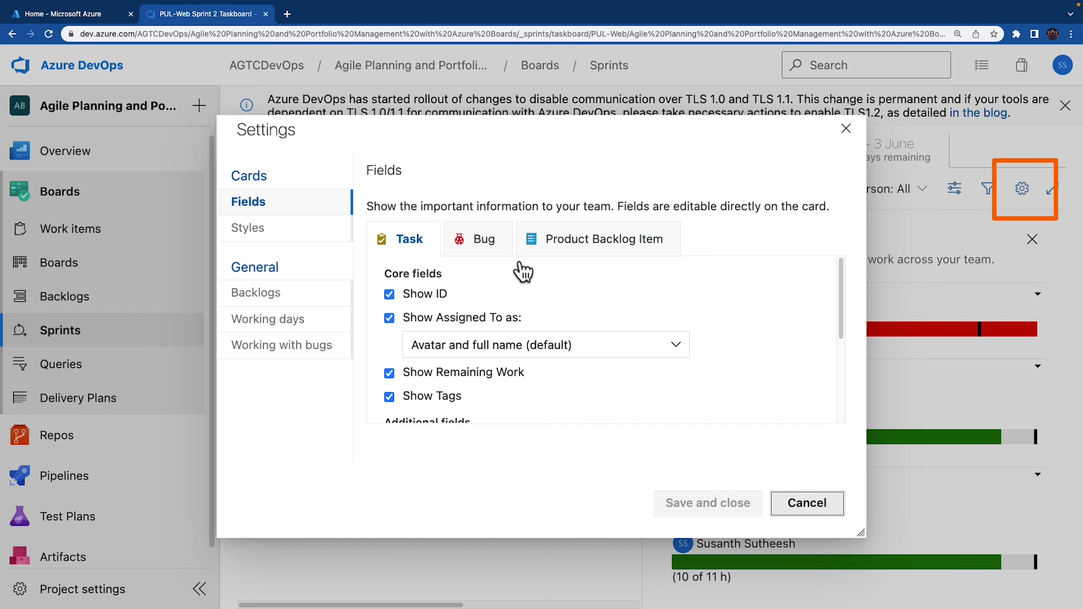
pyautogui.click(262, 235)
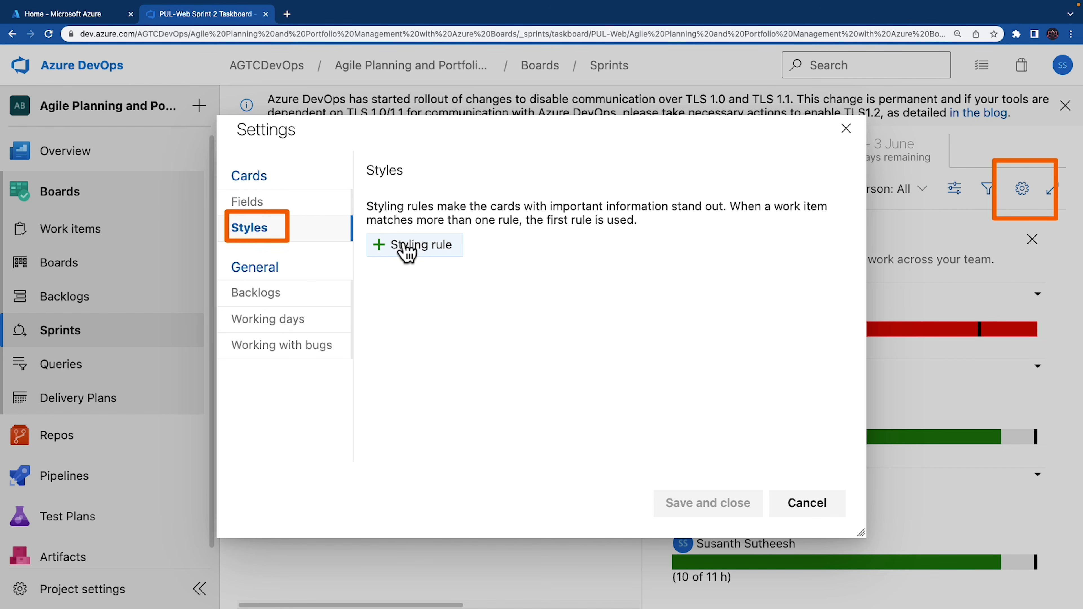
pyautogui.click(443, 252)
pyautogui.click(469, 387)
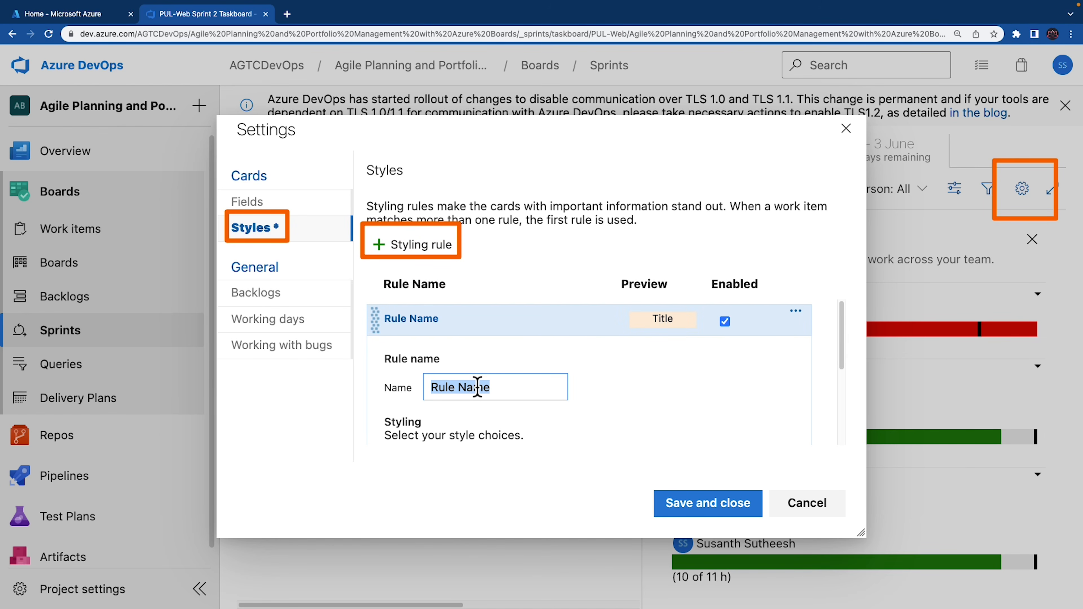
pyautogui.write('Development')
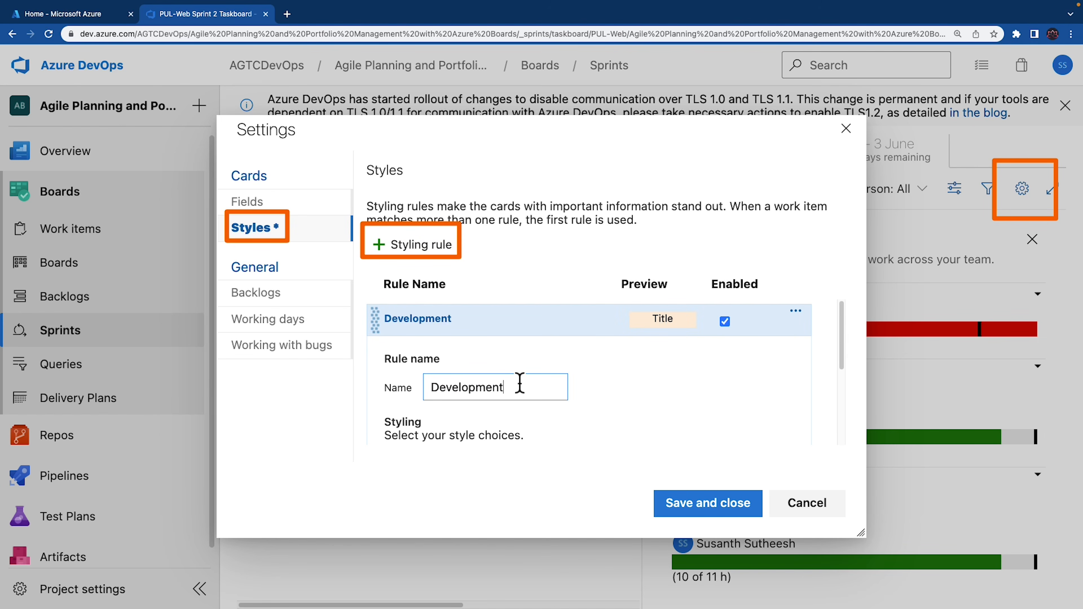
pyautogui.scroll(-3, 841, 363)
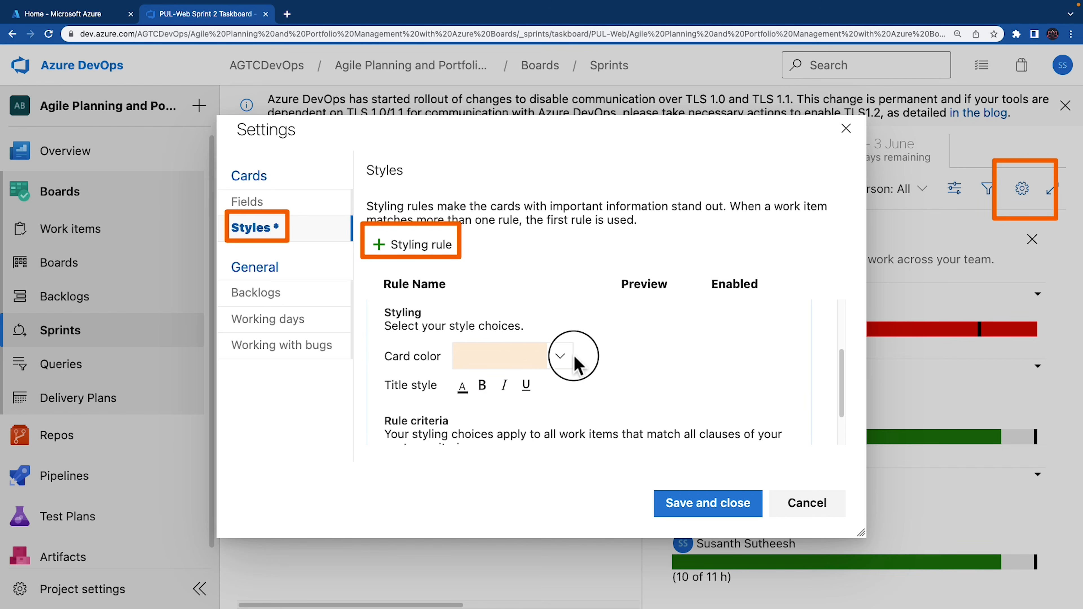
pyautogui.click(572, 364)
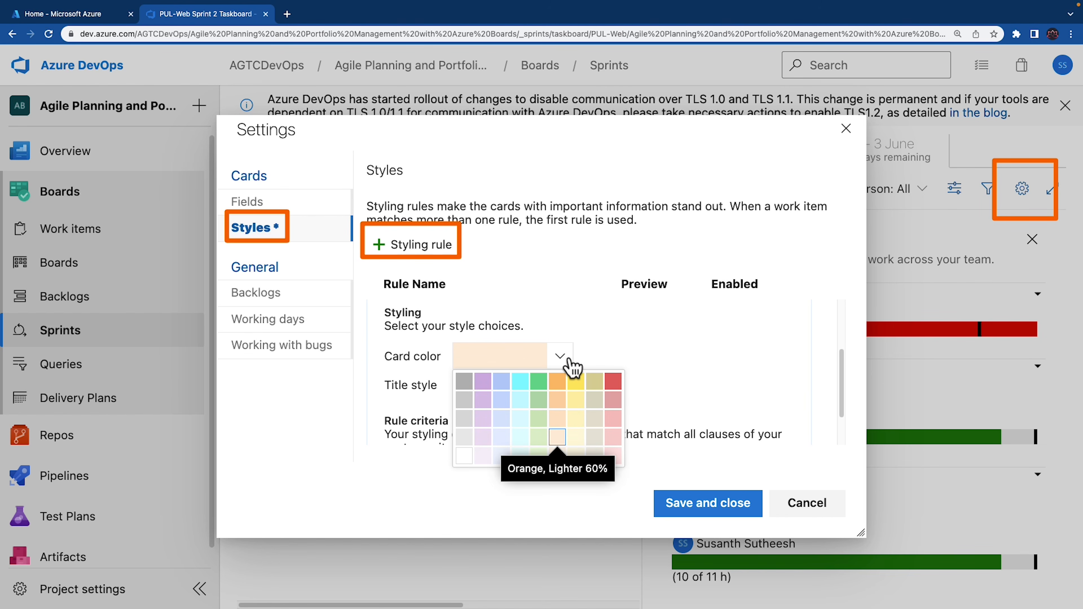
pyautogui.click(538, 381)
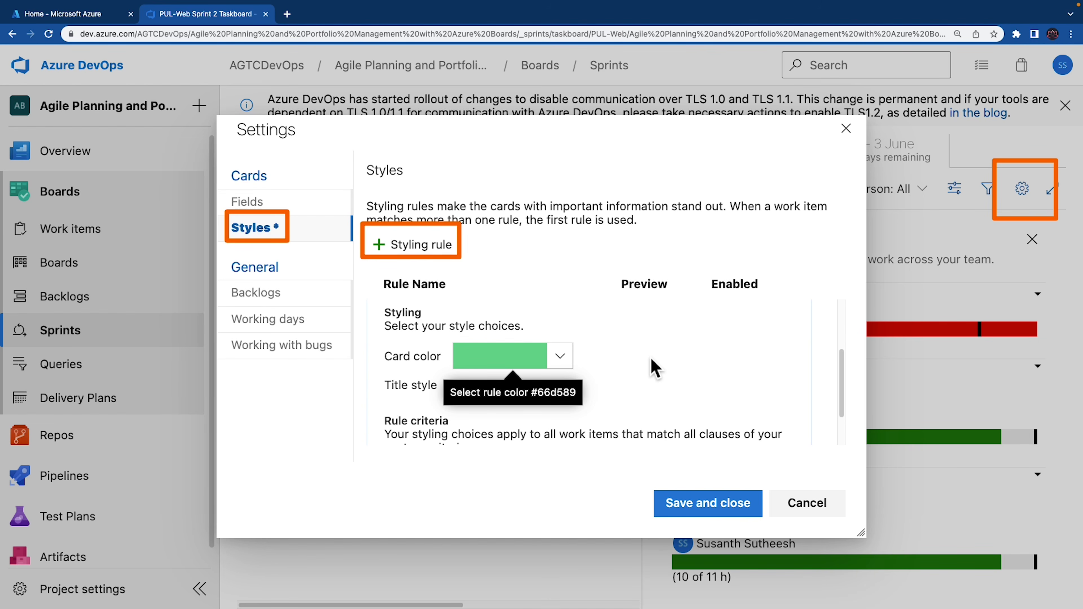
# Step: Define the Development styling rule's criteria as Activity = Development
pyautogui.moveTo(843, 367); pyautogui.dragTo(846, 416)
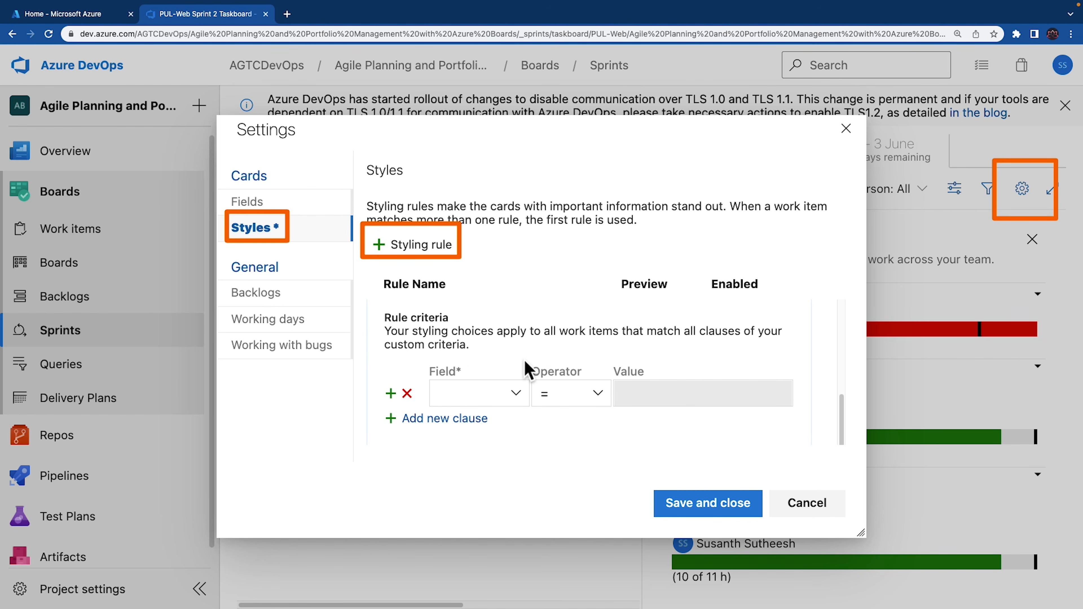
pyautogui.click(515, 404)
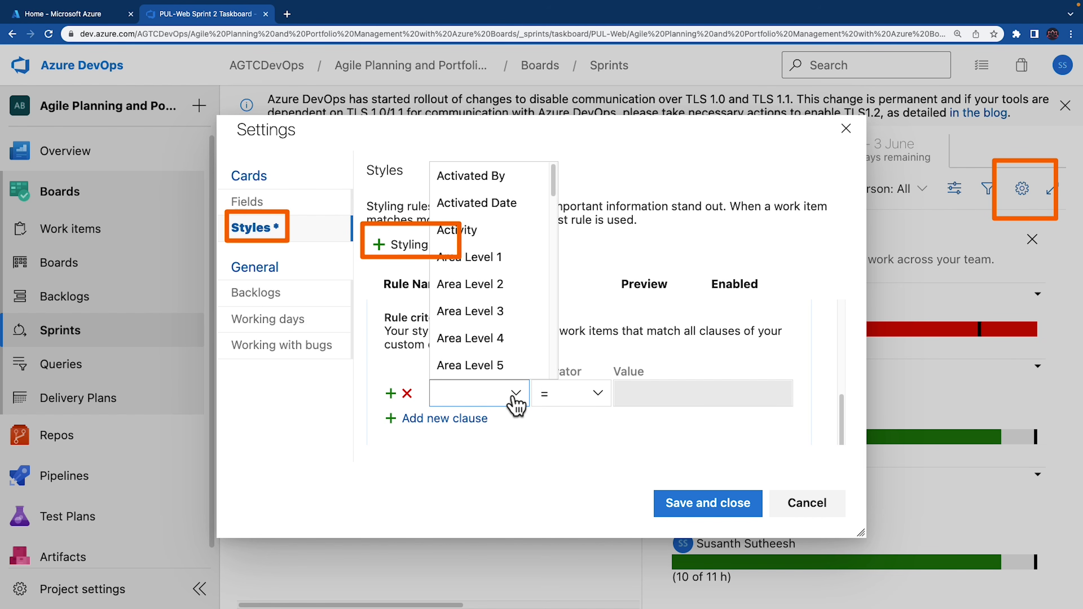
pyautogui.click(490, 234)
pyautogui.click(580, 393)
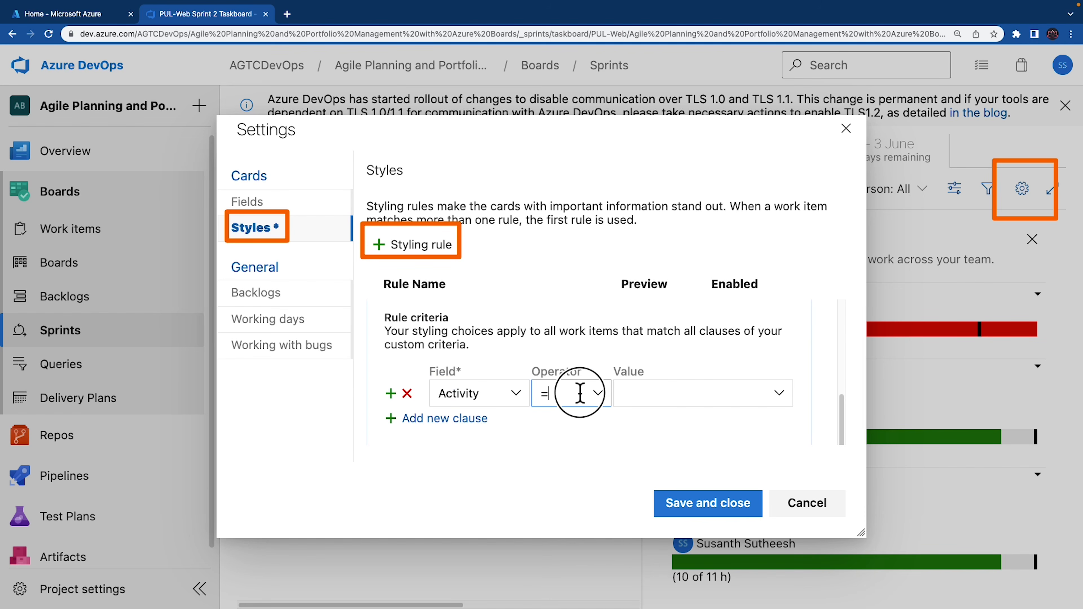
pyautogui.click(594, 393)
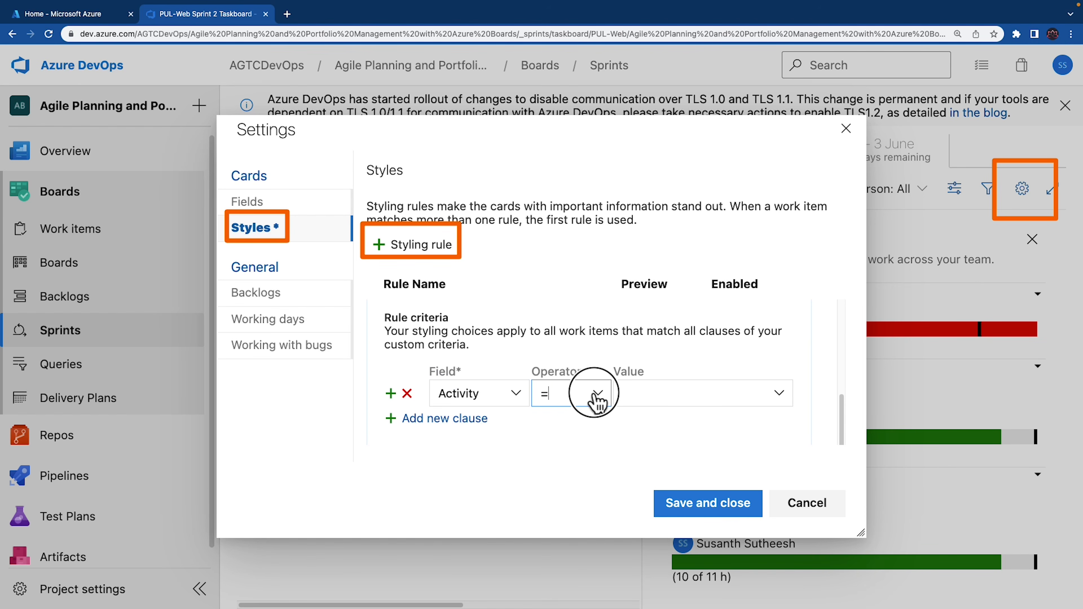
pyautogui.click(586, 421)
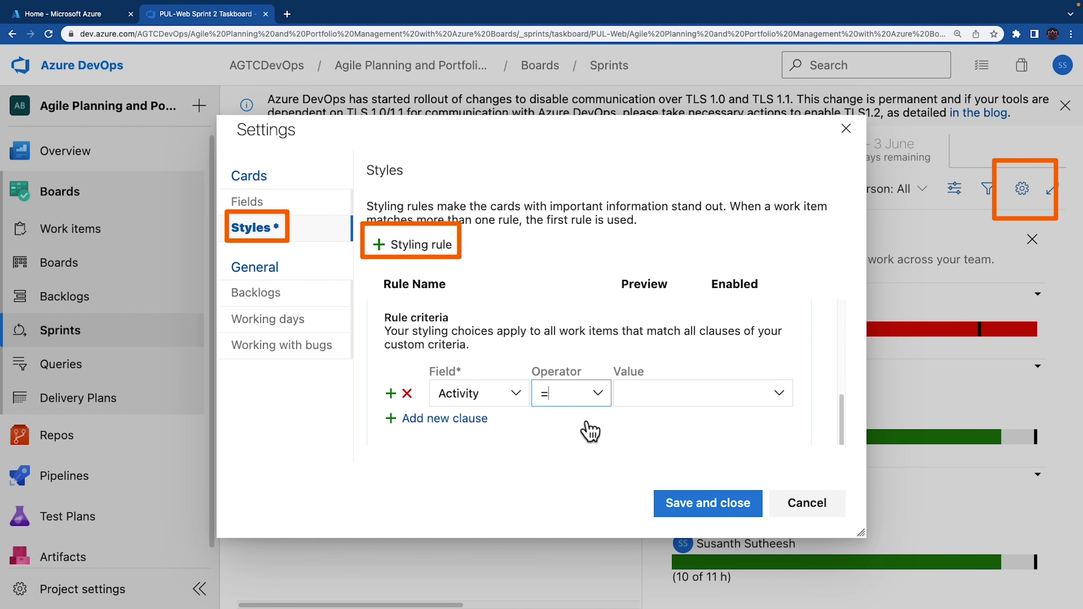
pyautogui.click(777, 394)
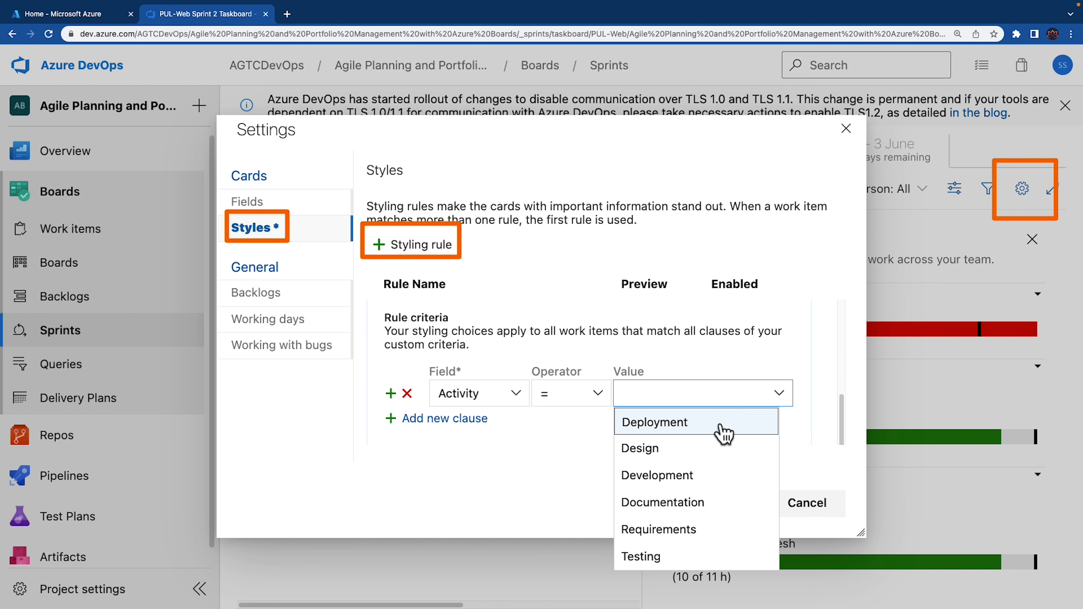
pyautogui.click(705, 476)
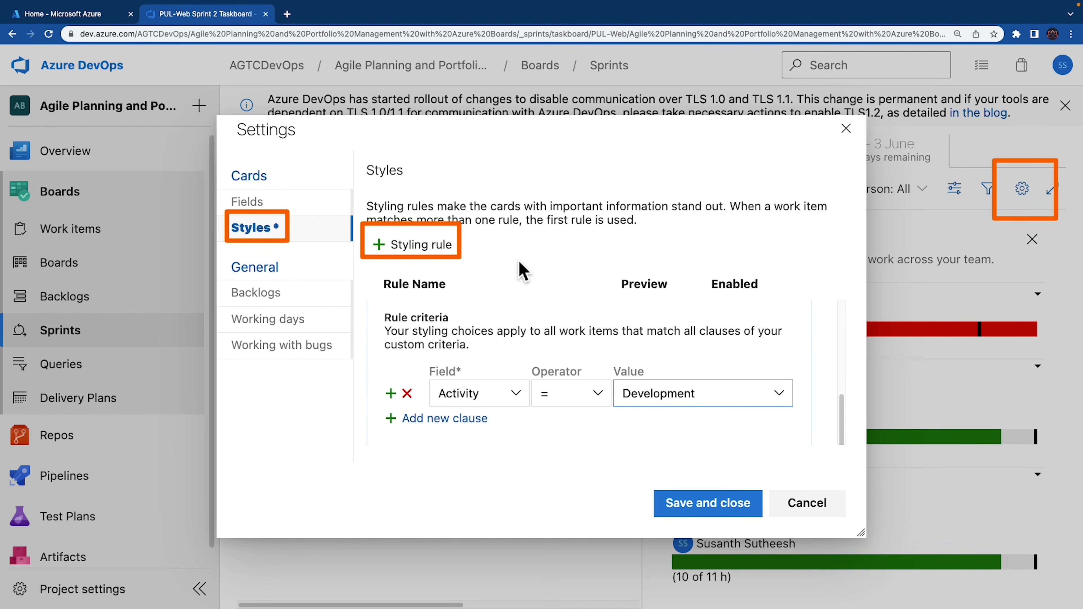
# Step: Enable the Epics backlog navigation level, review the working days and bug management options, and save the settings
pyautogui.click(270, 299)
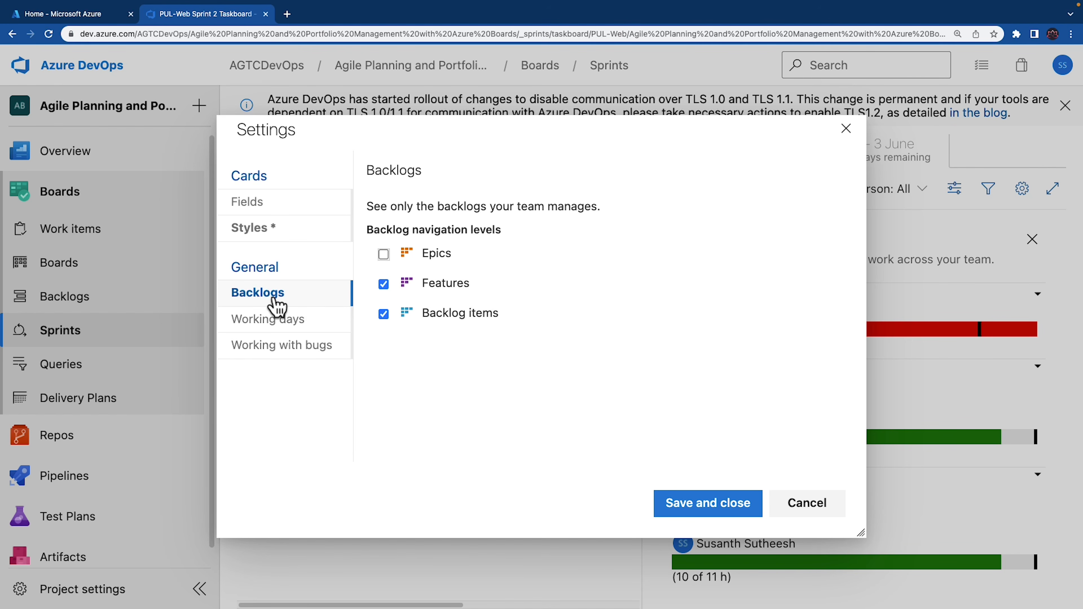
pyautogui.click(384, 256)
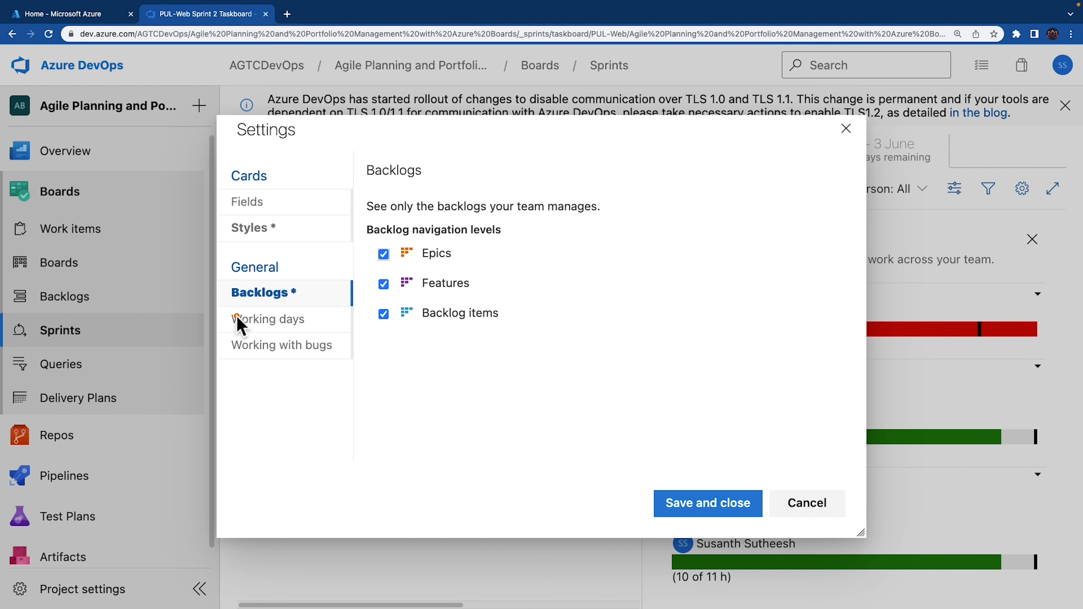
pyautogui.click(299, 336)
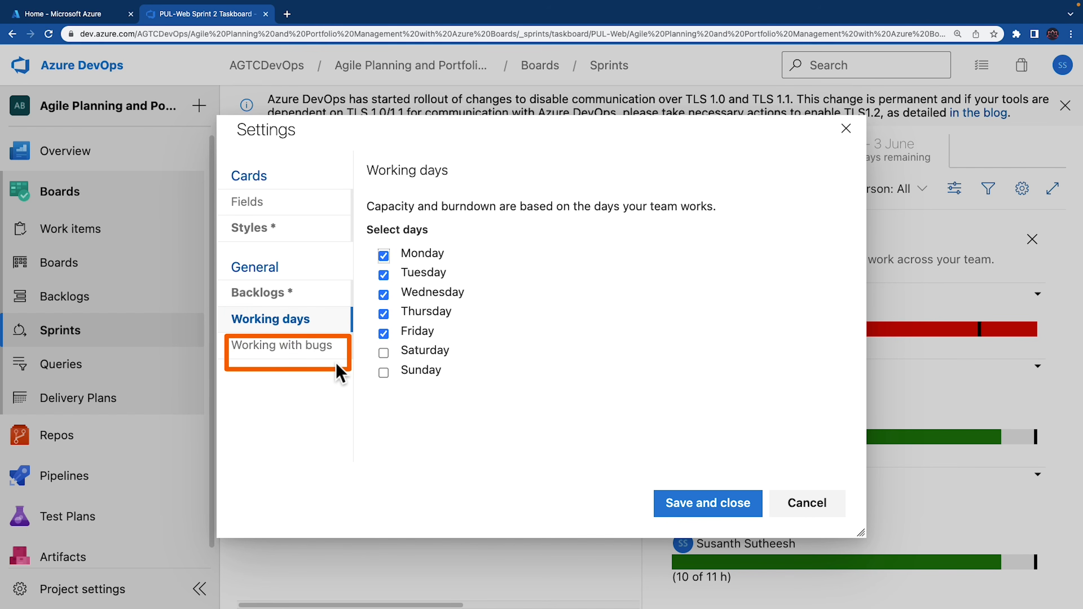
pyautogui.click(324, 356)
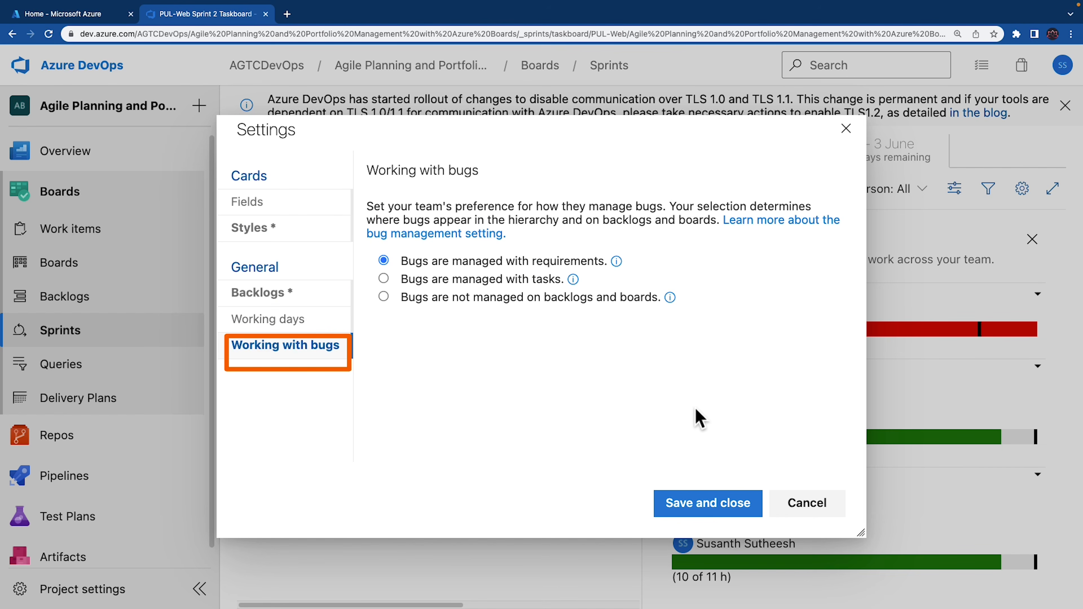
pyautogui.click(700, 510)
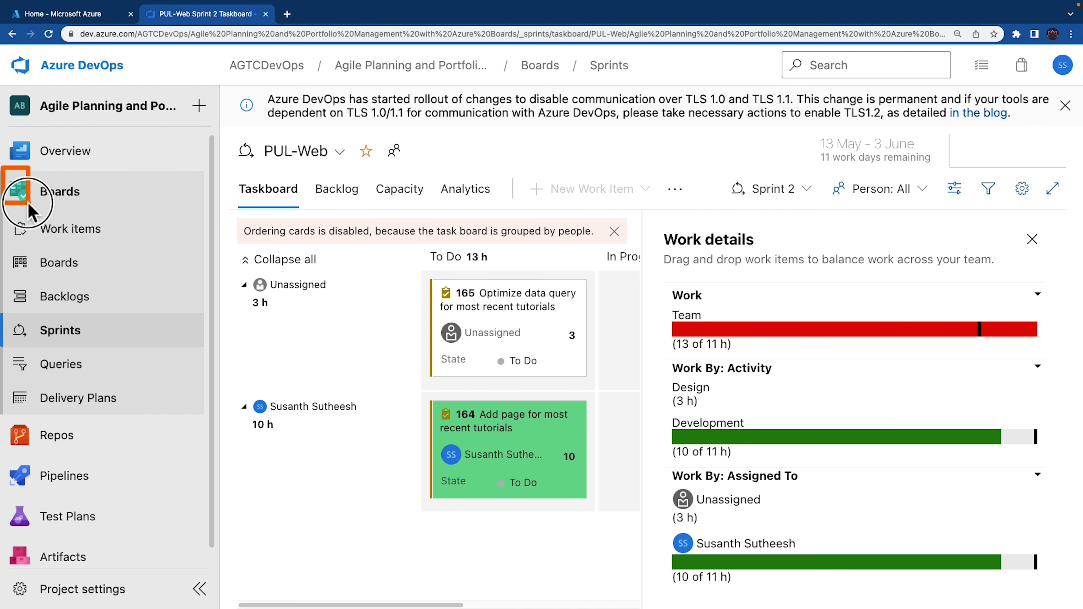
# Step: In the PUL-Web backlog board's settings, add a yellow tag color for the tag data
pyautogui.click(60, 197)
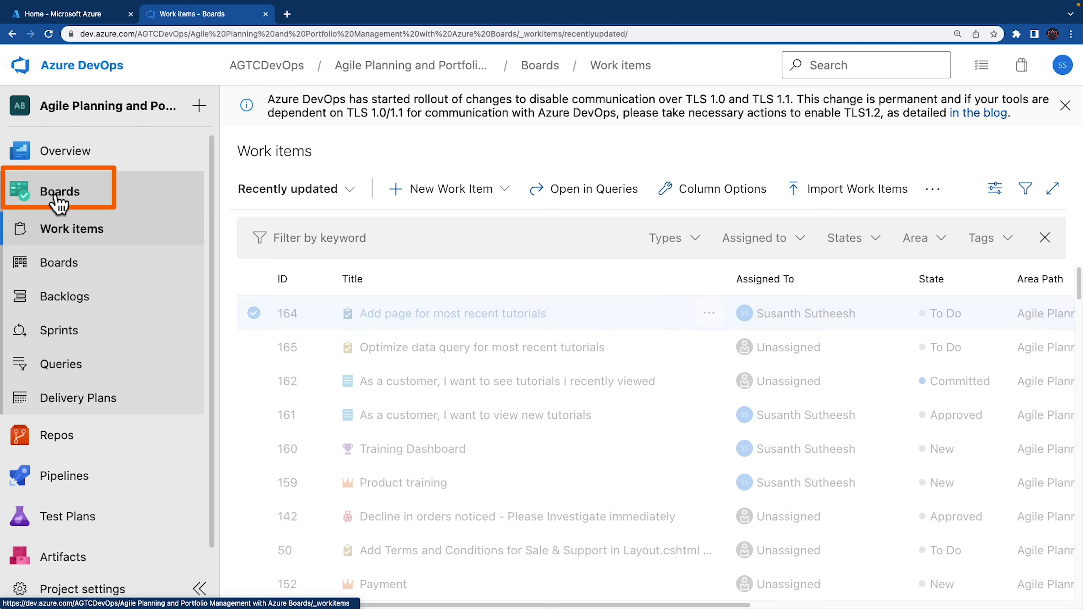
pyautogui.click(71, 277)
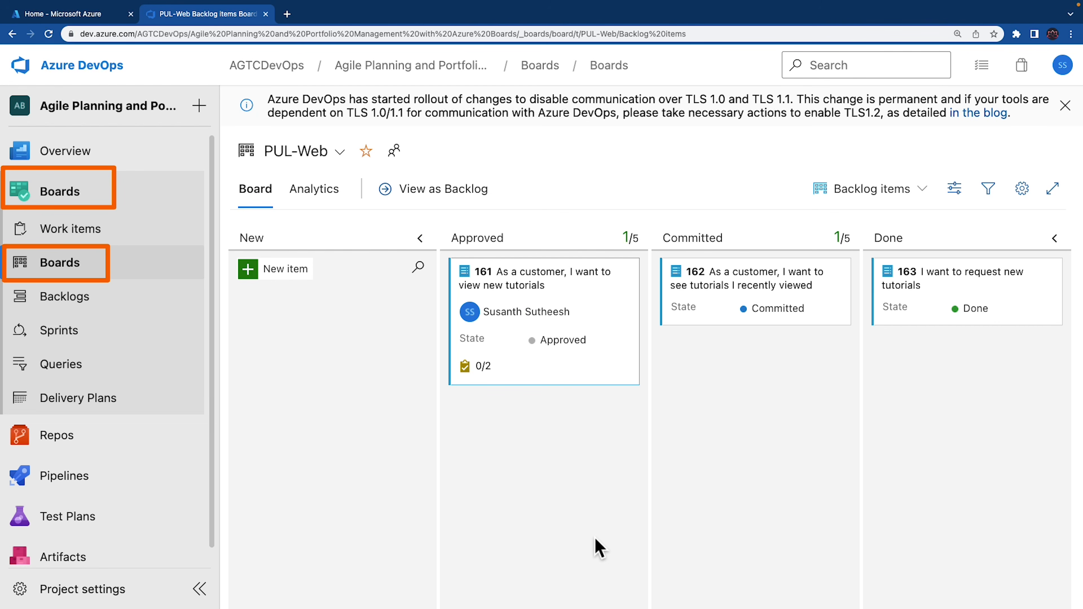
pyautogui.click(1026, 195)
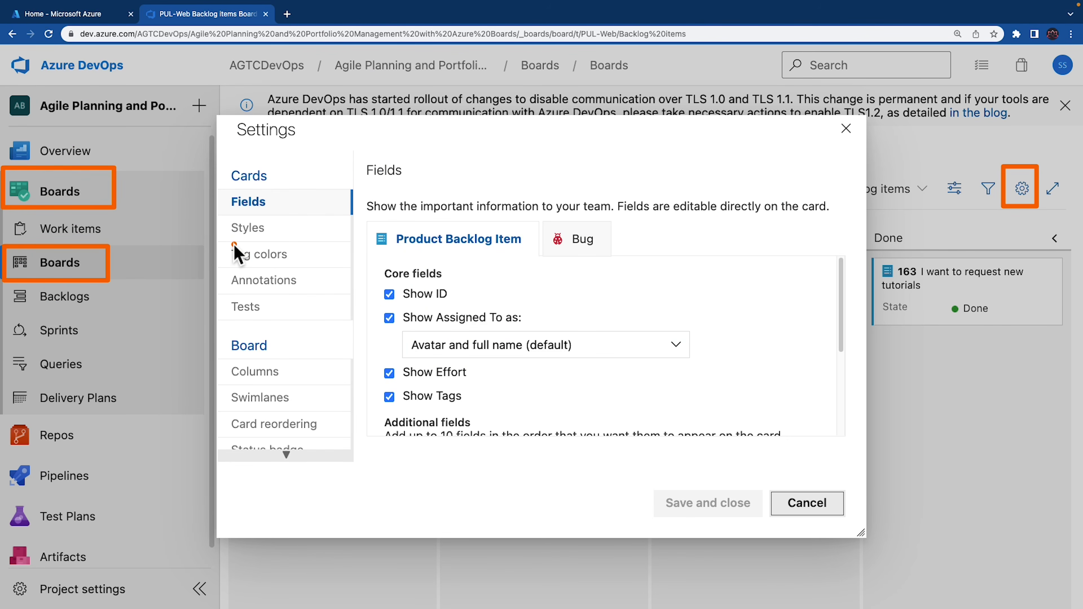
pyautogui.click(277, 259)
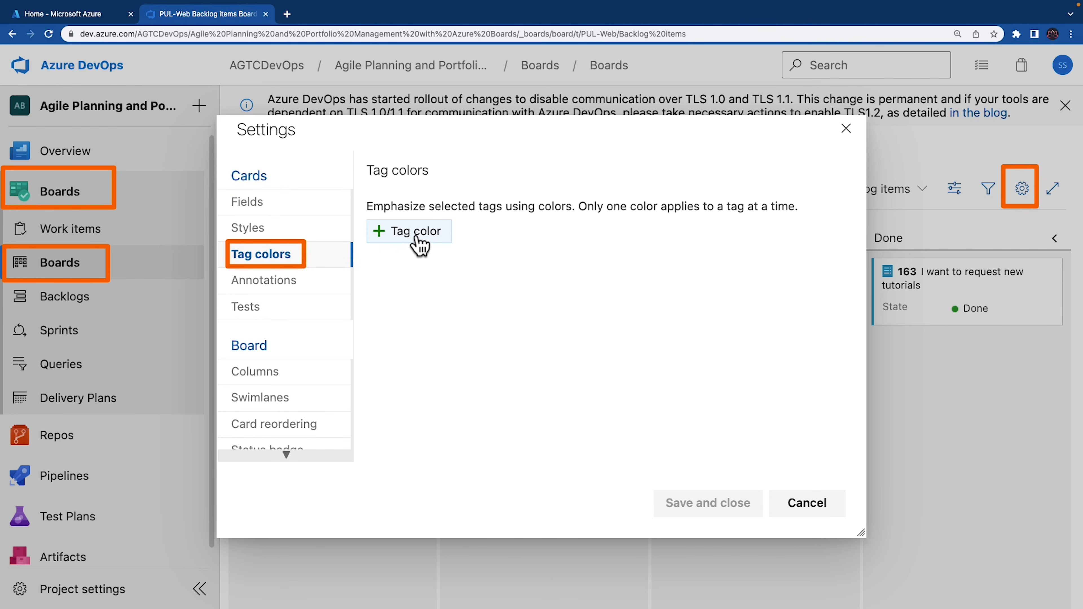
pyautogui.click(418, 238)
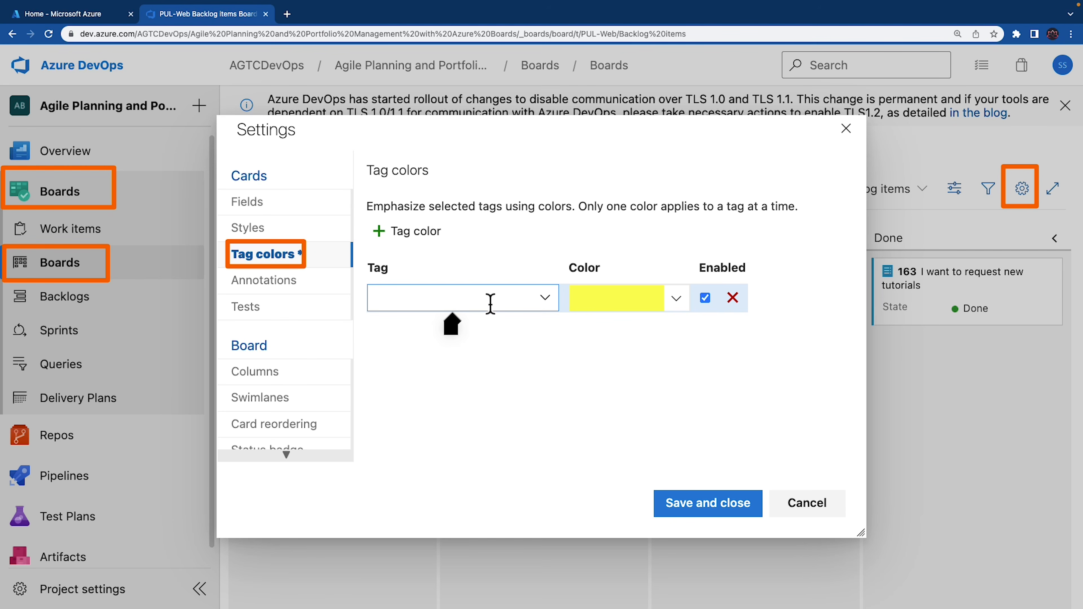
pyautogui.write('data')
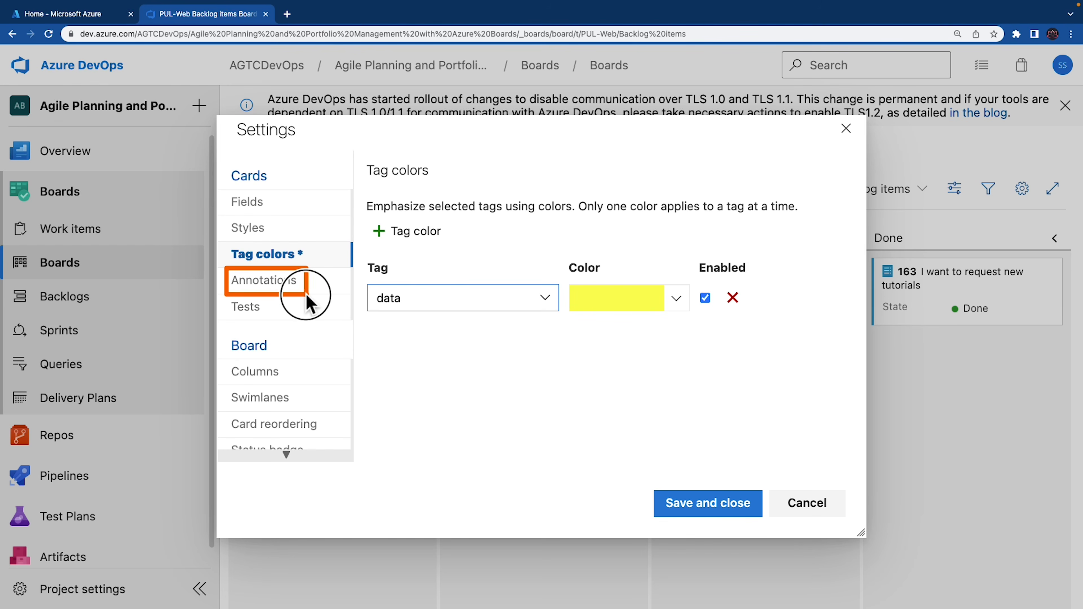
# Step: Review the card annotation and test options, and save the board settings
pyautogui.click(291, 292)
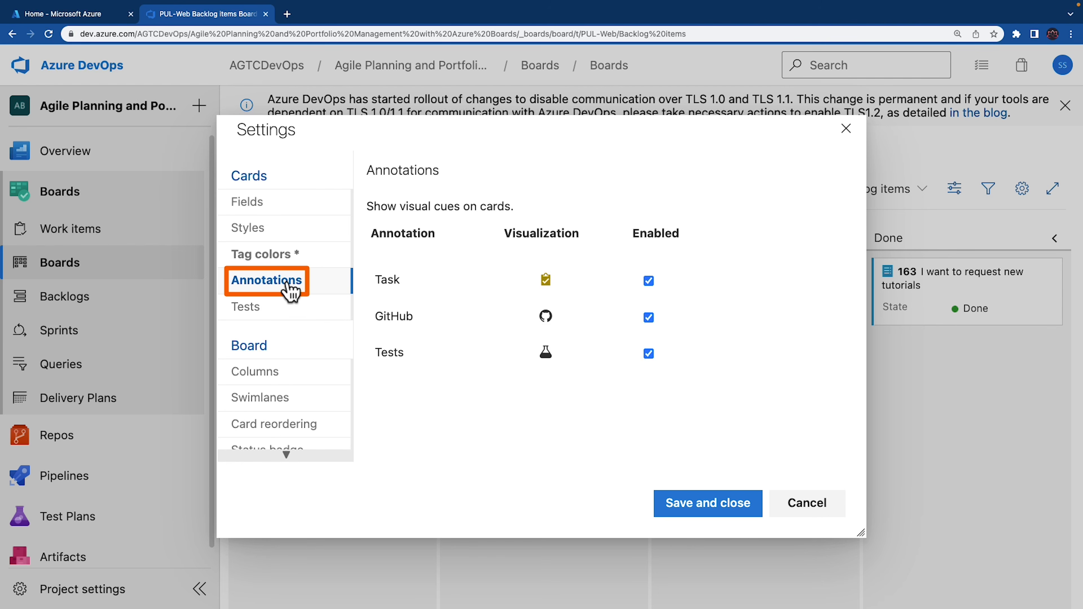
pyautogui.click(261, 317)
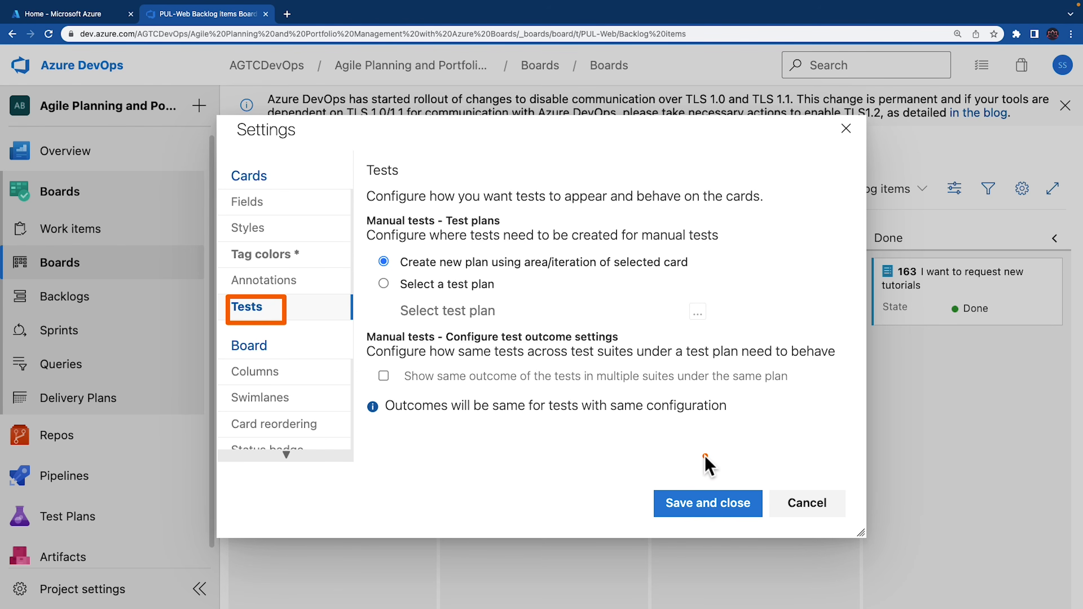
pyautogui.click(702, 510)
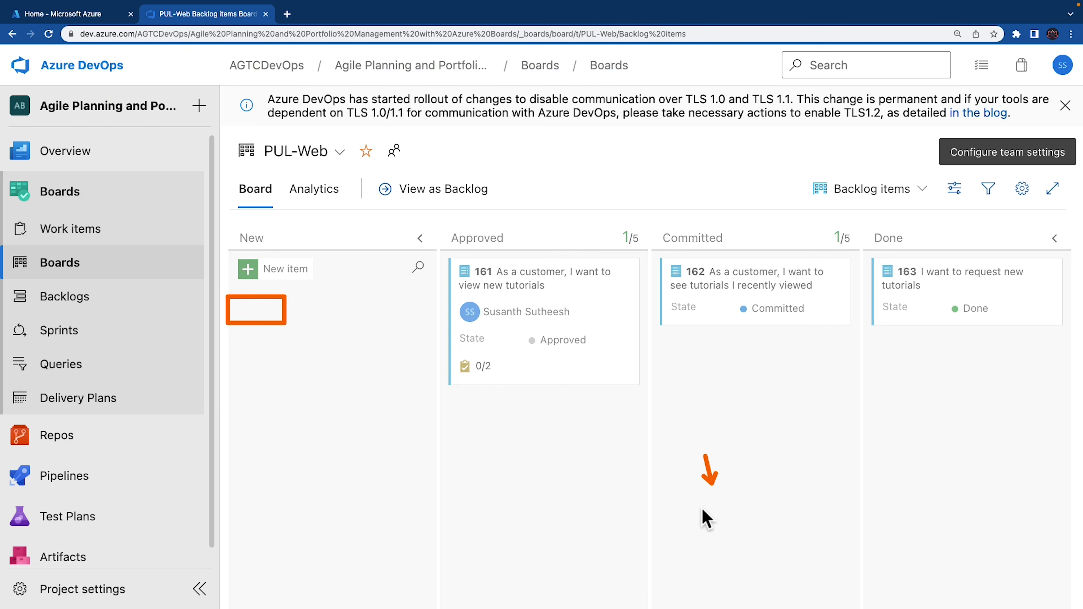
# Step: Add the tags data and ux to backlog item 161, "As a customer, I want to view new tutorials", and save it
pyautogui.click(539, 292)
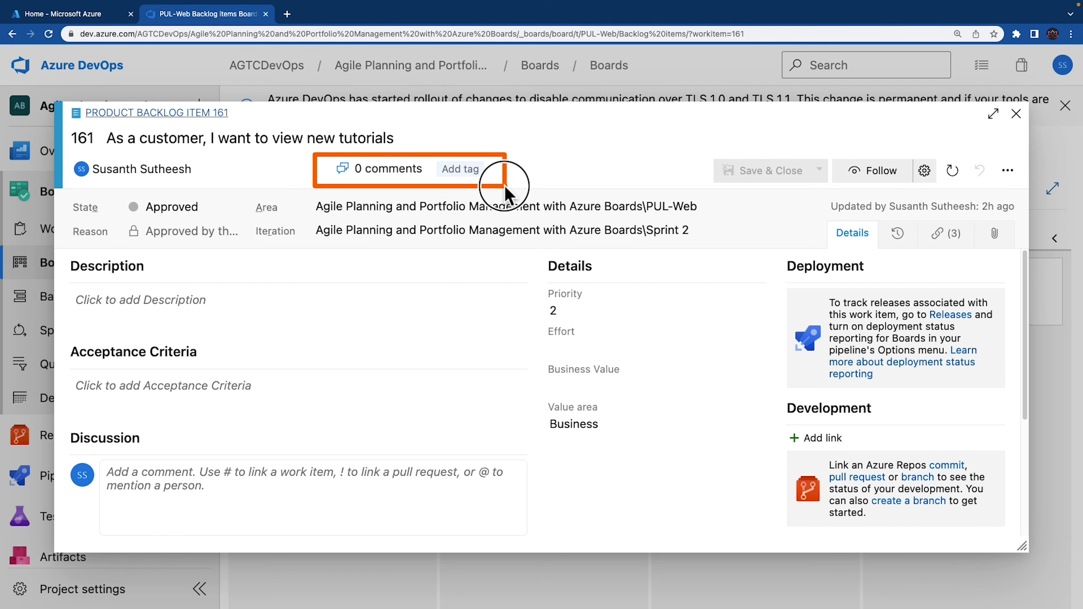
pyautogui.click(470, 179)
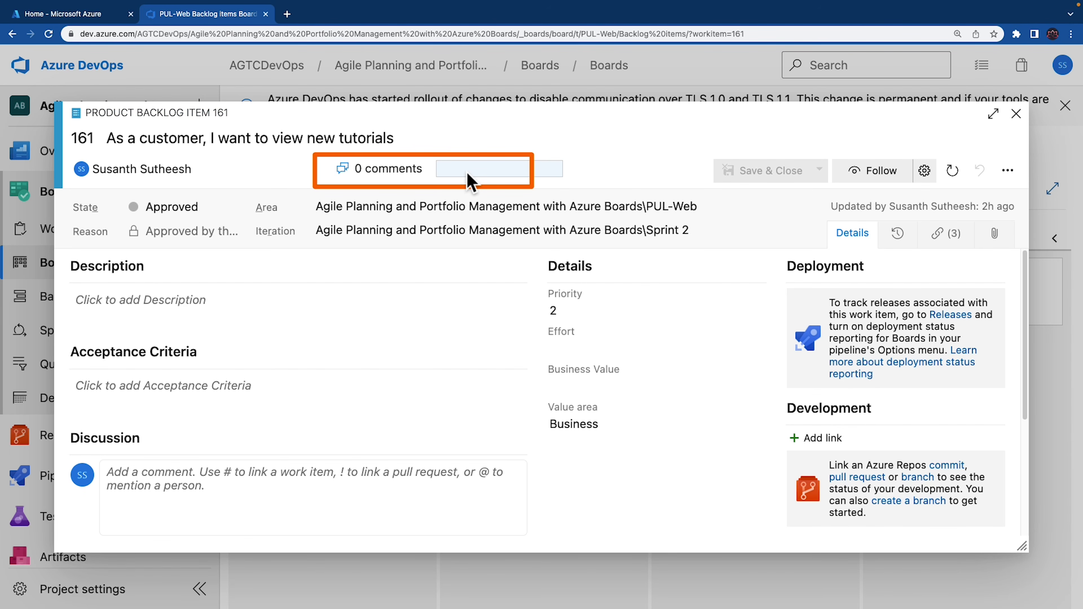
pyautogui.write('data')
pyautogui.press('Return')
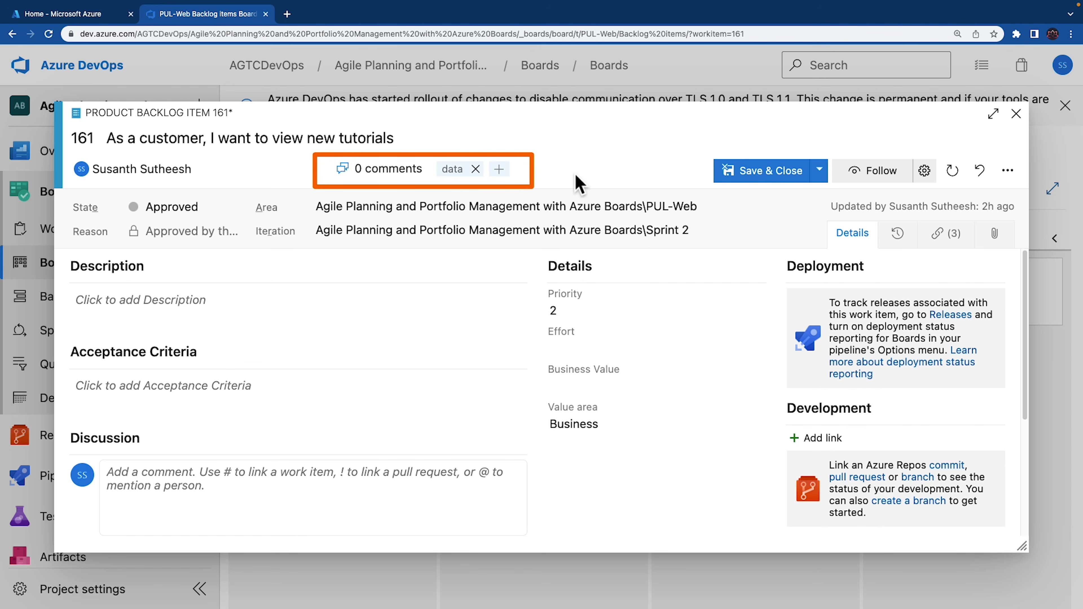
pyautogui.click(499, 171)
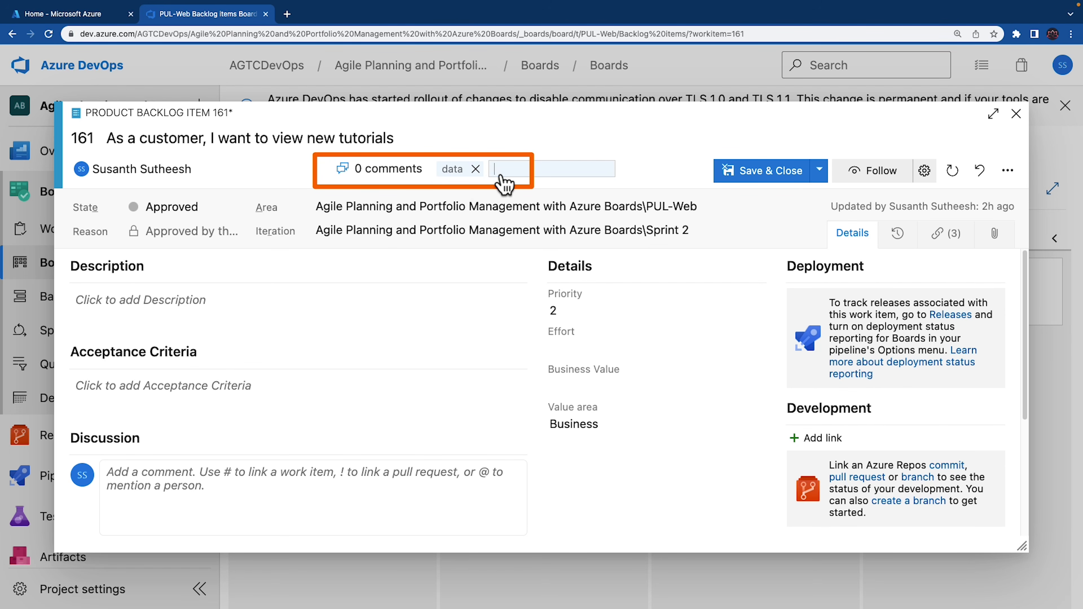
pyautogui.write('ux')
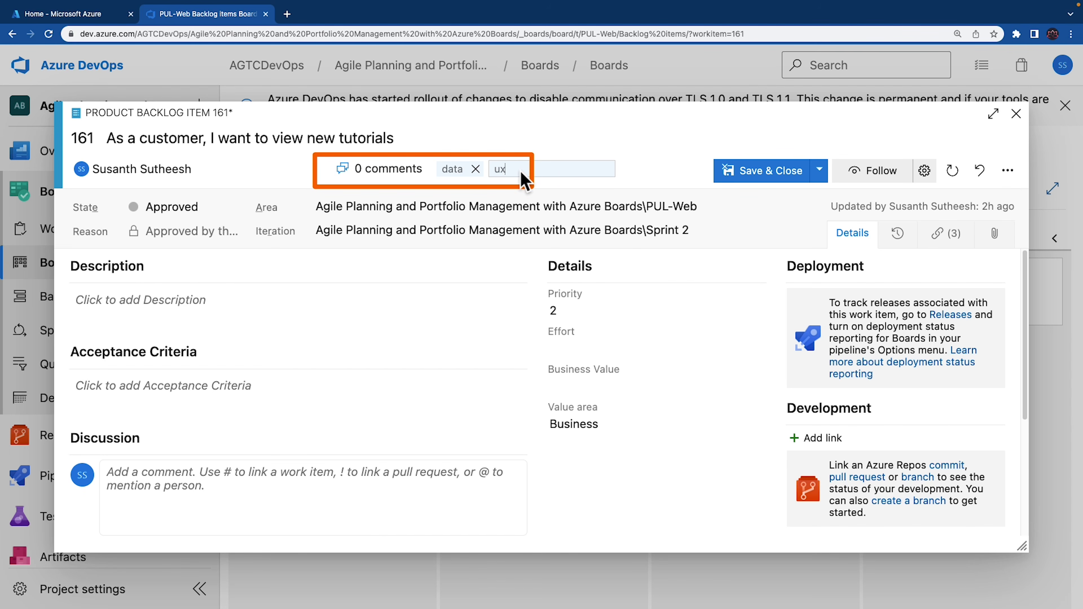
pyautogui.press('Return')
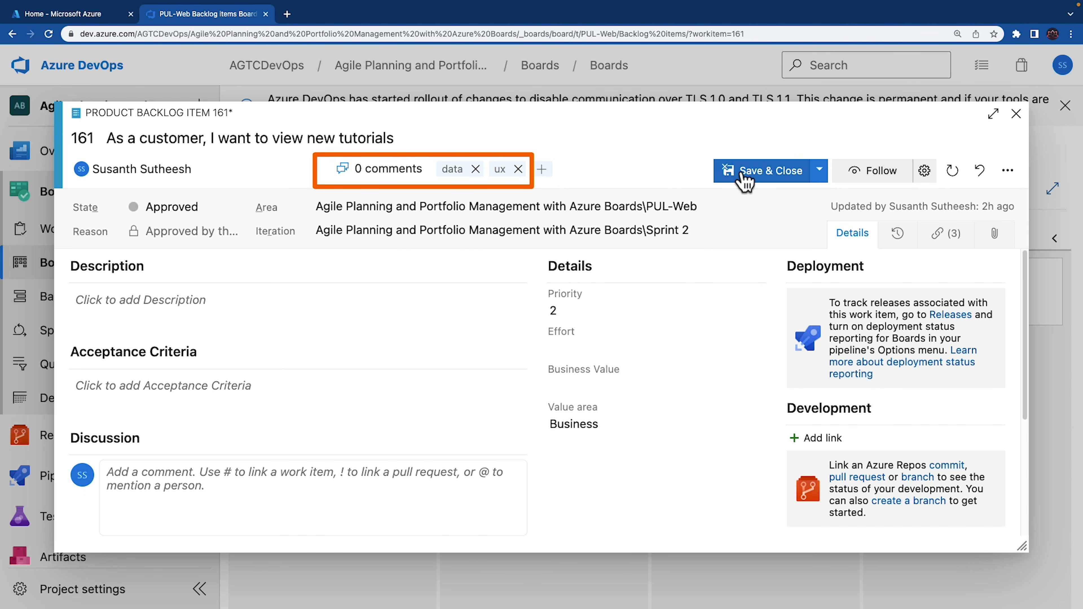
pyautogui.click(743, 173)
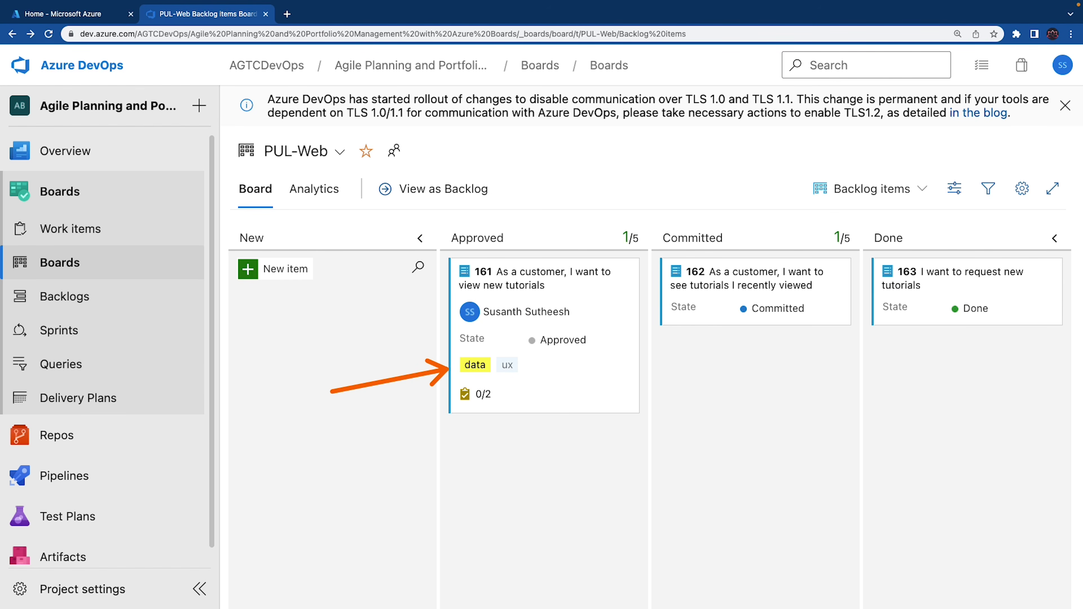
# Step: Add a board column named QA Approved with a WIP limit of 1
pyautogui.click(1023, 190)
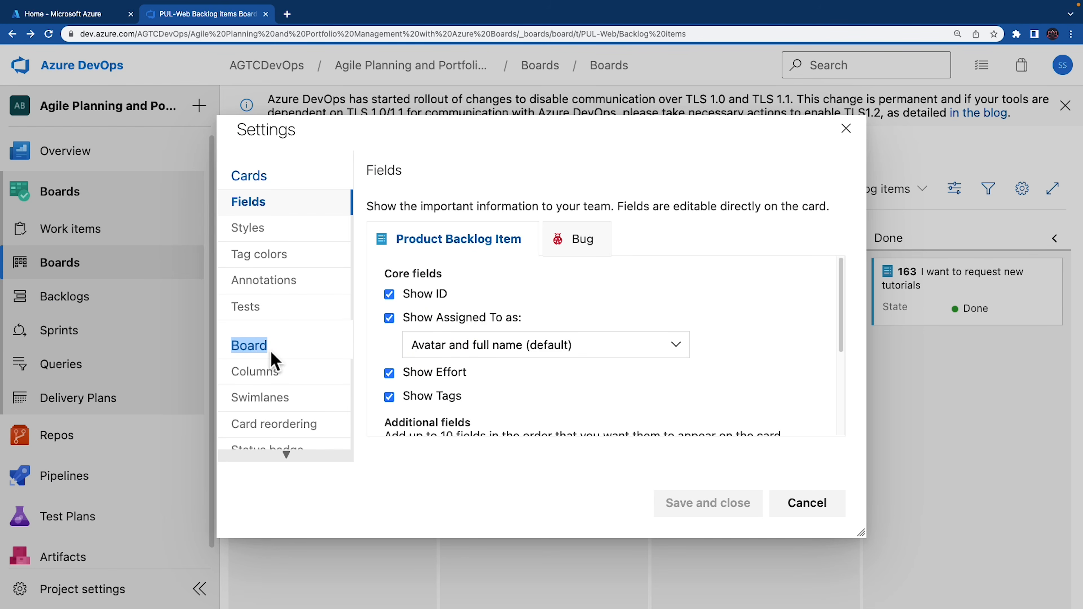
pyautogui.click(265, 378)
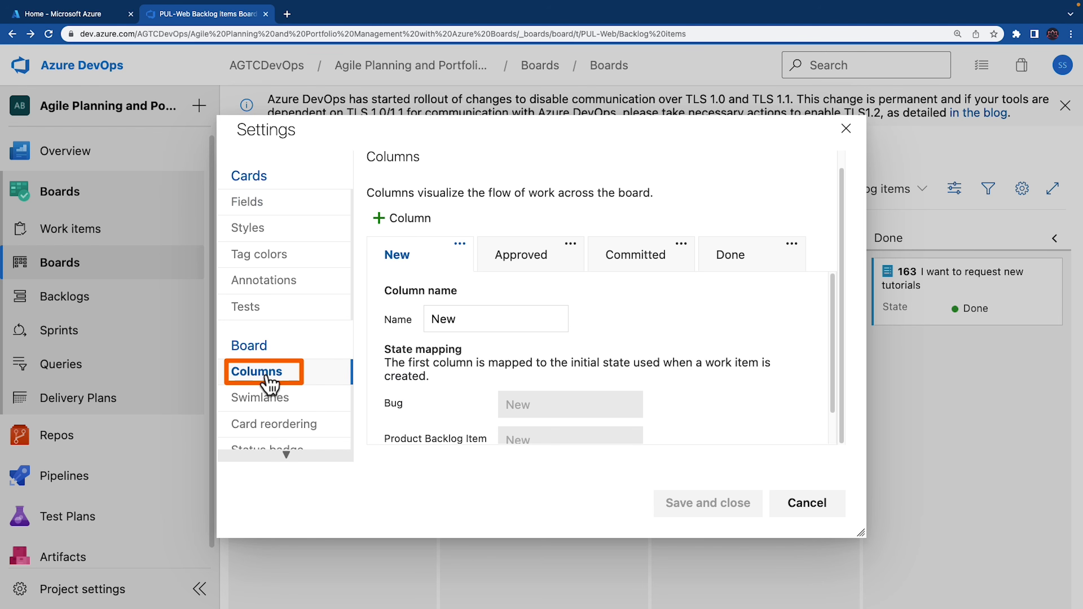
pyautogui.click(420, 225)
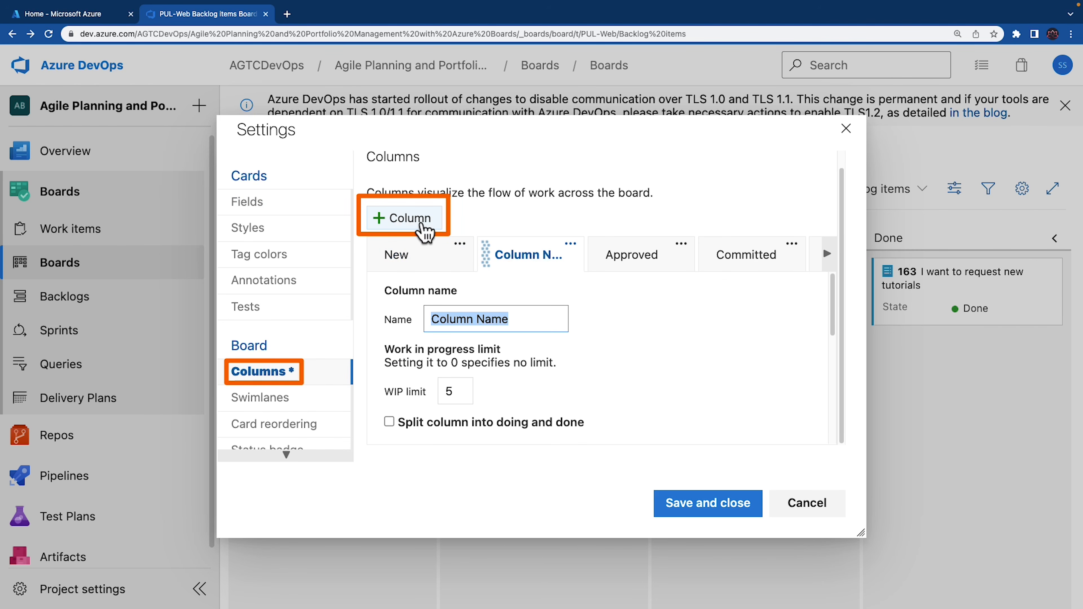
pyautogui.write('QA Approved')
pyautogui.moveTo(503, 316); pyautogui.dragTo(443, 317)
pyautogui.click(441, 318)
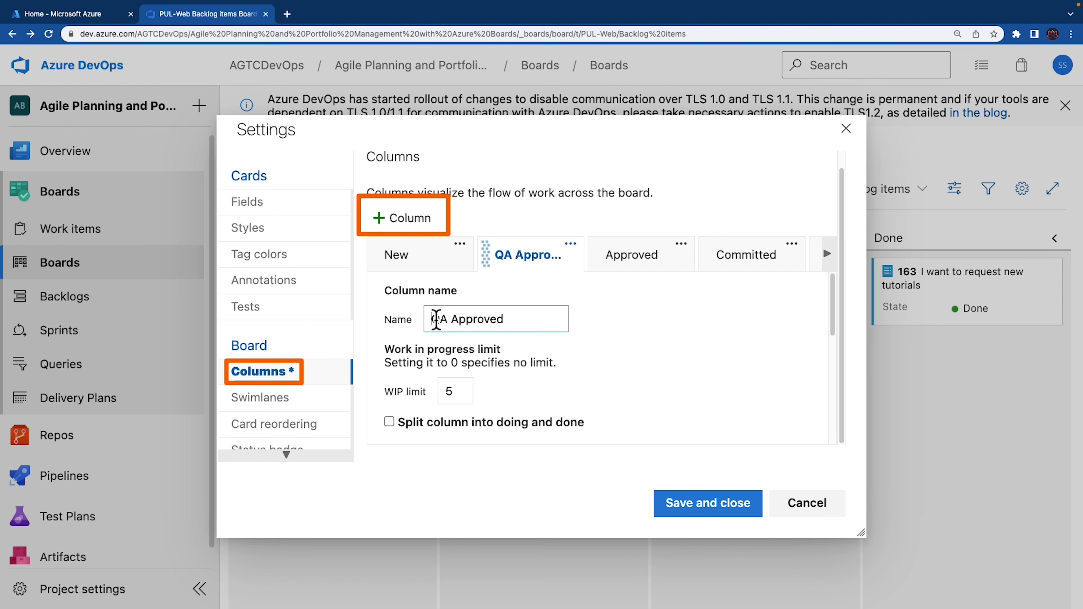
pyautogui.doubleClick(444, 392)
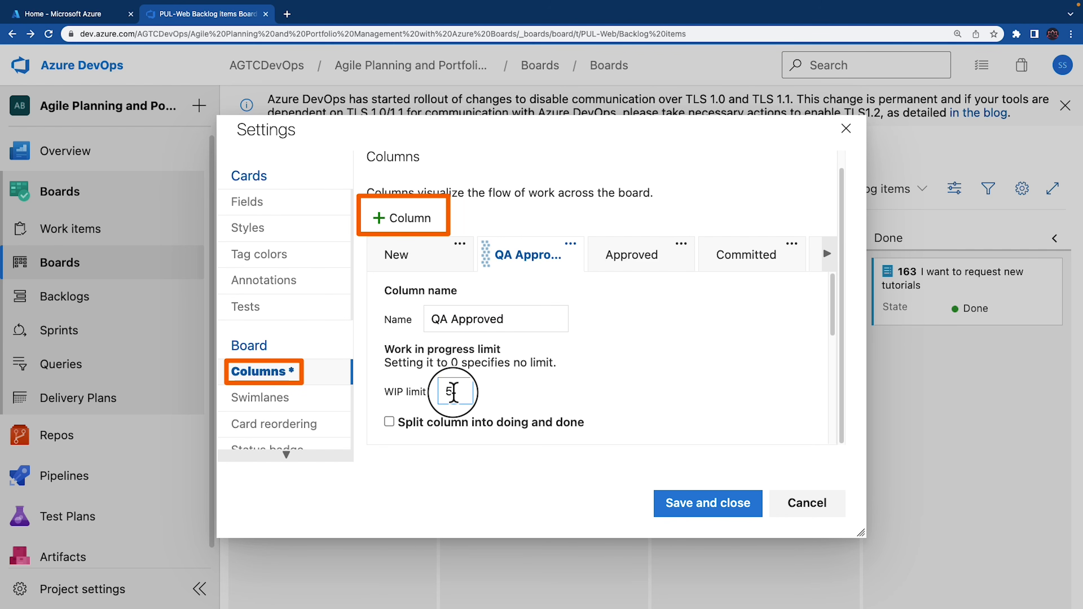
pyautogui.write('1')
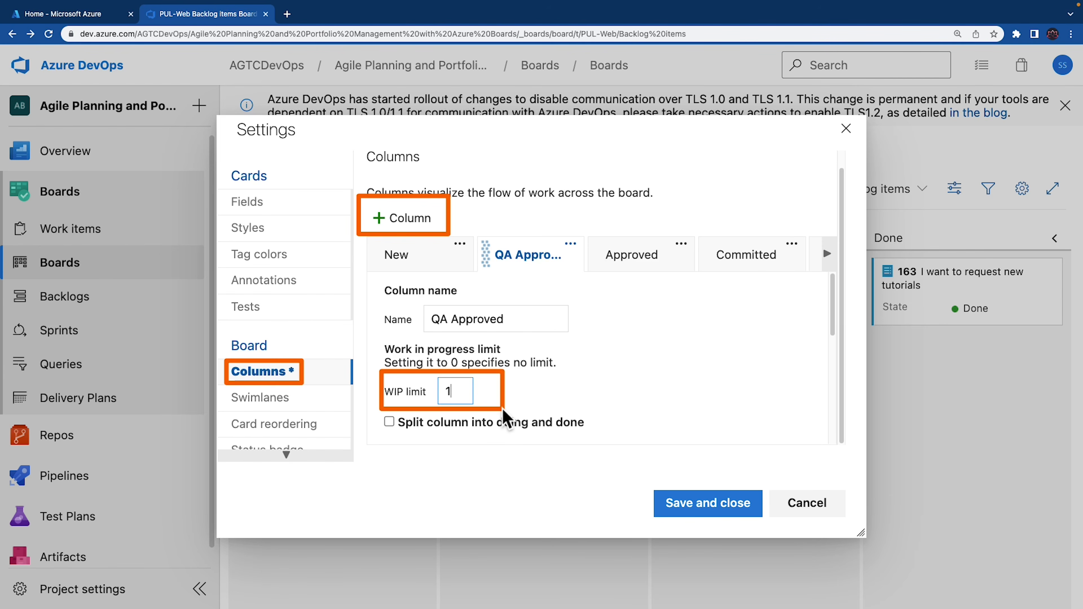
# Step: Place the QA Approved column between Committed and Done, and save the board settings
pyautogui.moveTo(528, 262); pyautogui.dragTo(732, 256)
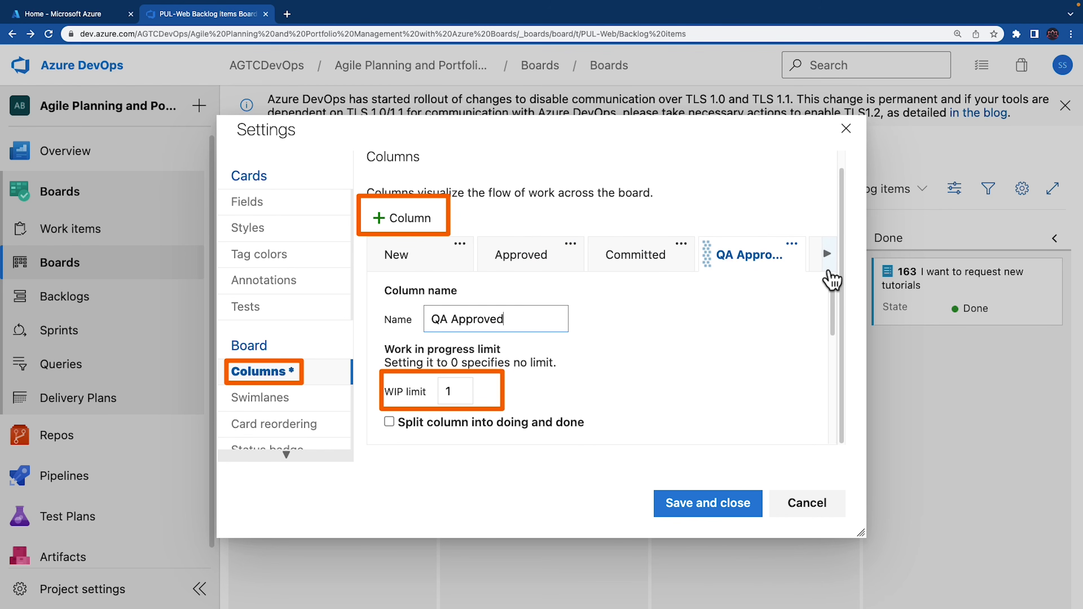
pyautogui.click(827, 254)
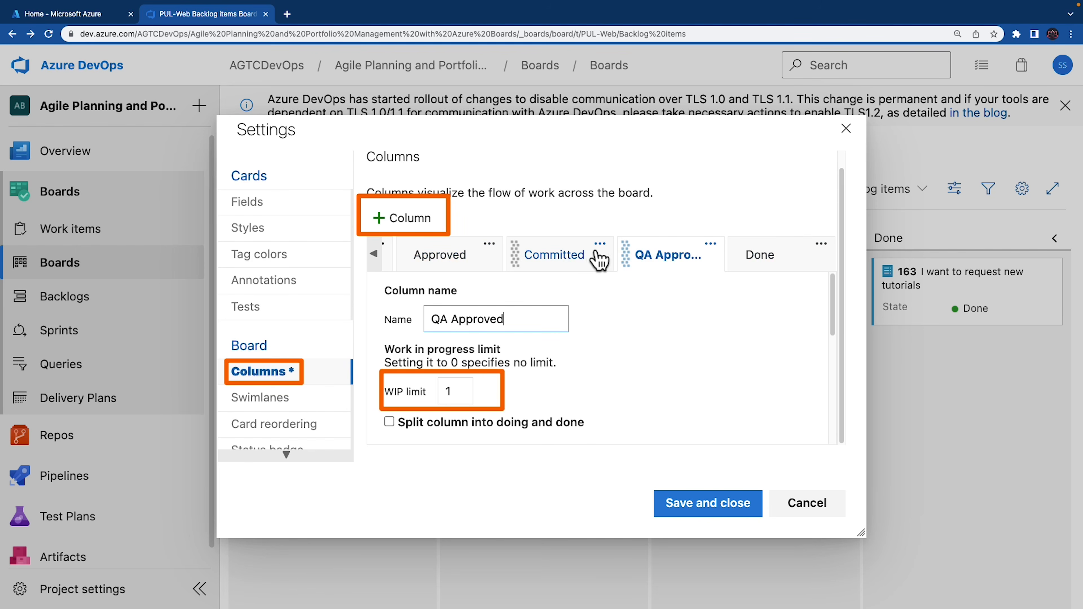
pyautogui.click(724, 517)
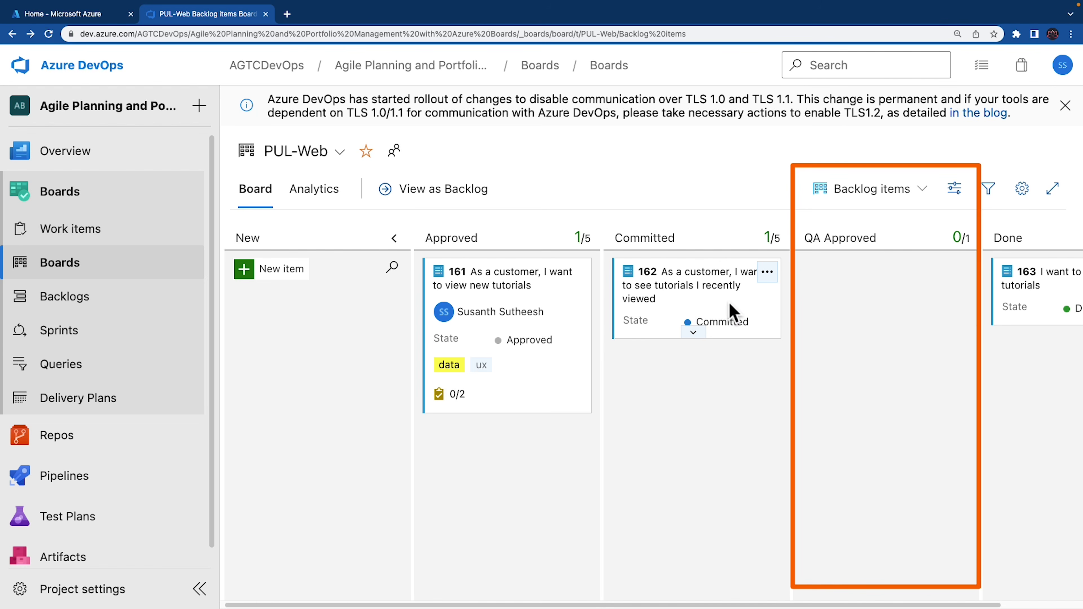
# Step: Move backlog item 162 to QA Approved, and test the WIP limit by moving item 163 into QA Approved and back out to Committed
pyautogui.moveTo(729, 302); pyautogui.dragTo(955, 323)
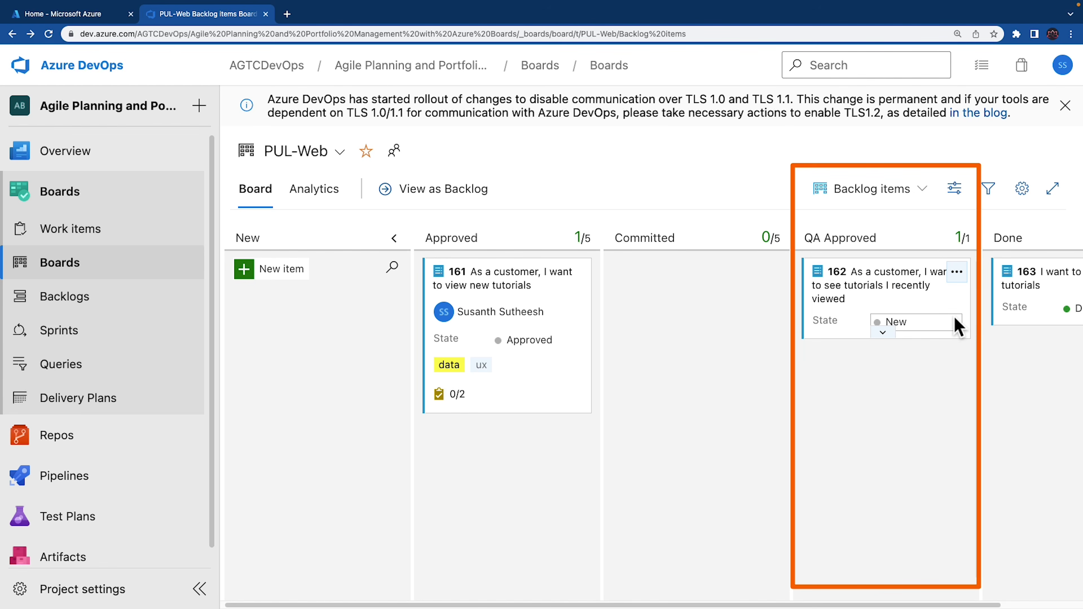
pyautogui.hscroll(3, 994, 308)
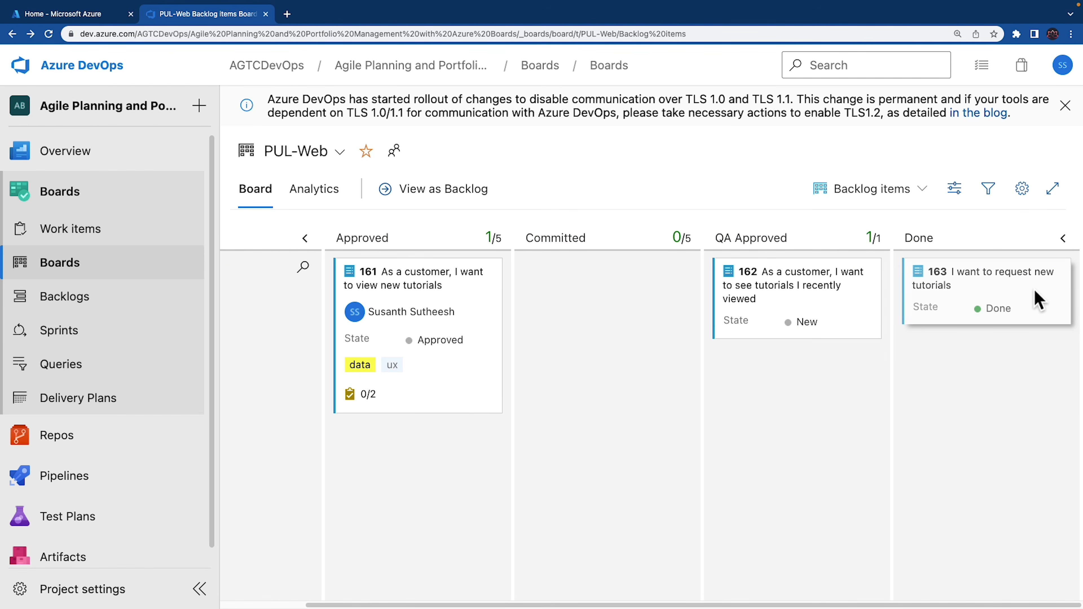
pyautogui.moveTo(1035, 300); pyautogui.dragTo(851, 395)
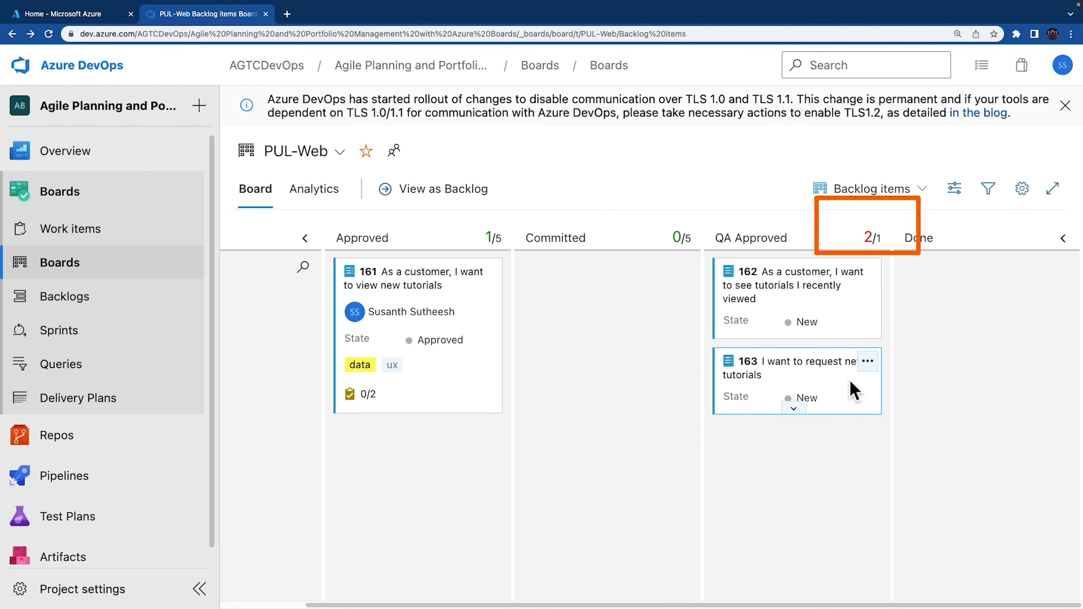
pyautogui.moveTo(851, 390); pyautogui.dragTo(665, 344)
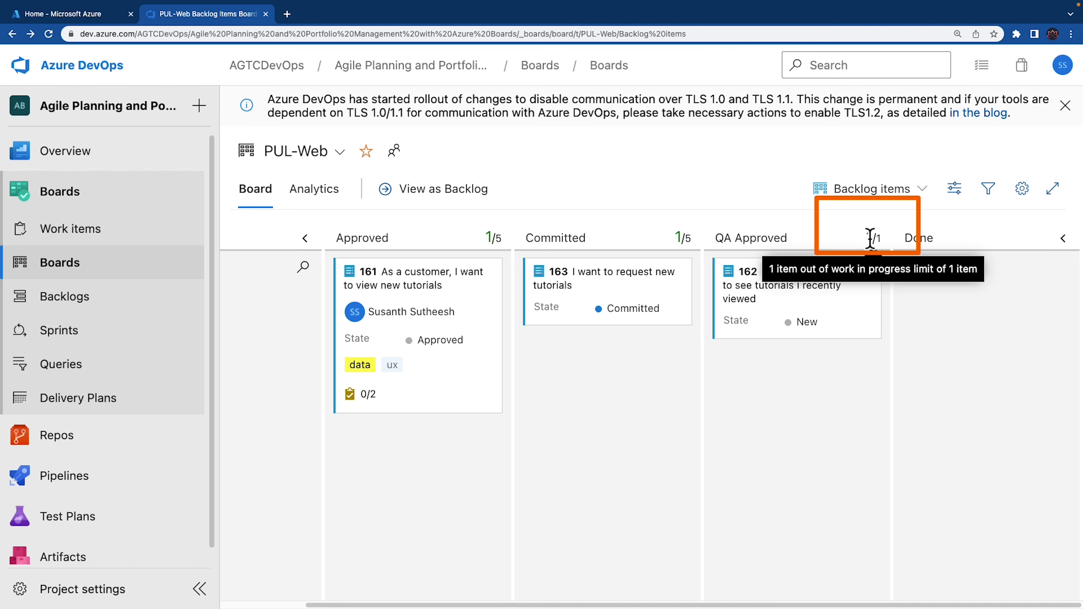
# Step: Enable splitting the QA Approved column into doing and done in the board settings
pyautogui.click(1025, 194)
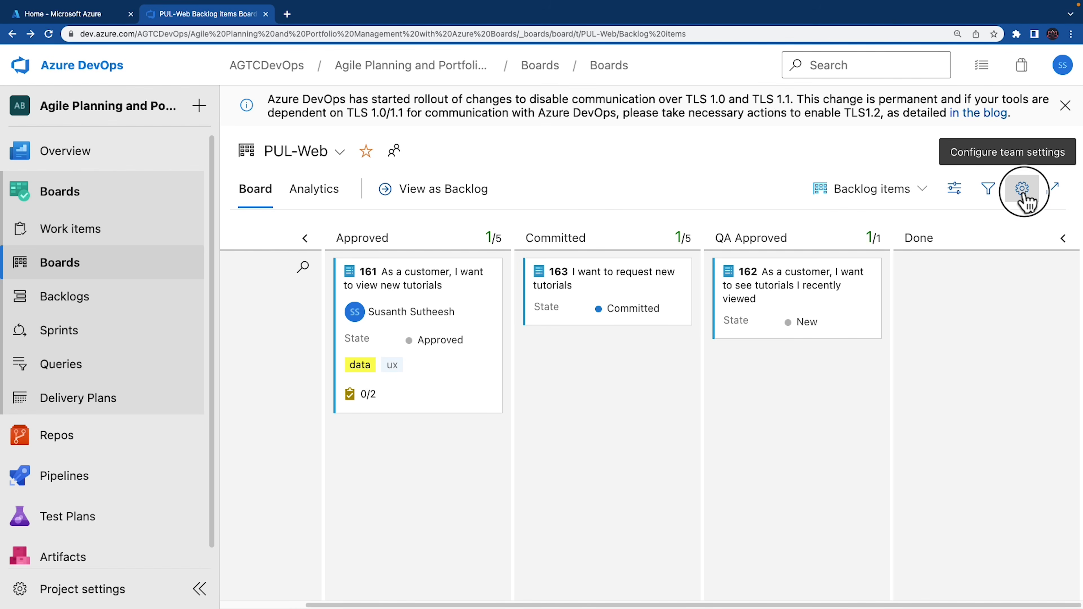
pyautogui.click(279, 376)
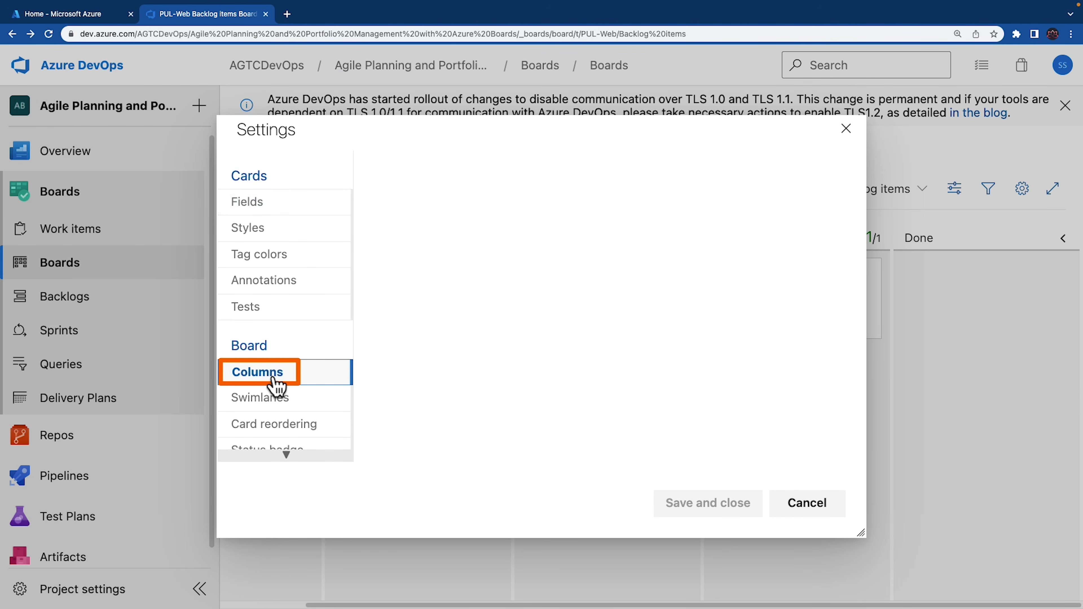
pyautogui.click(747, 230)
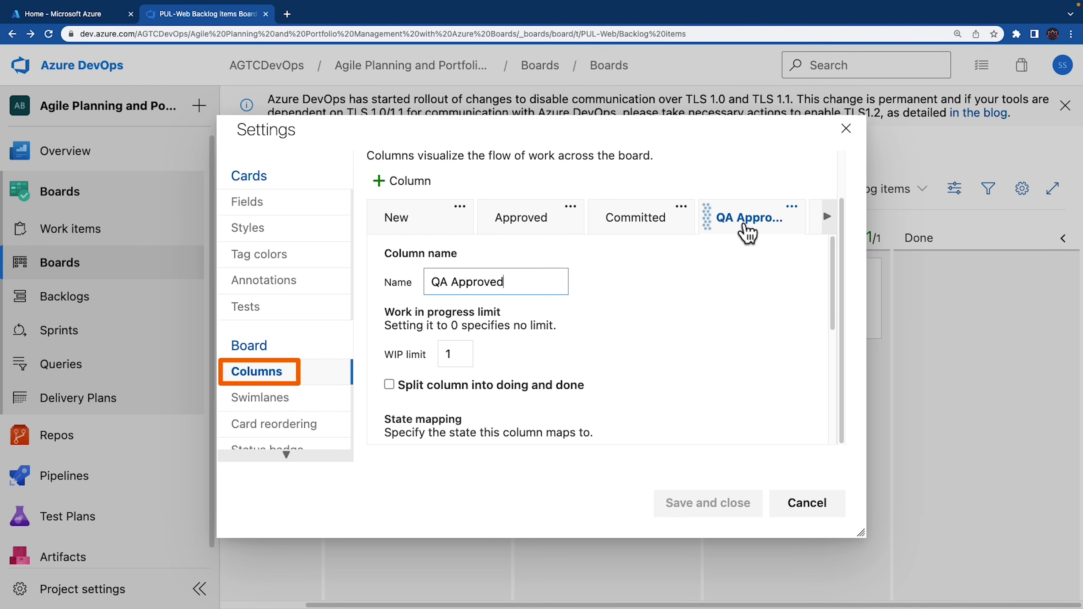
pyautogui.scroll(-3, 574, 375)
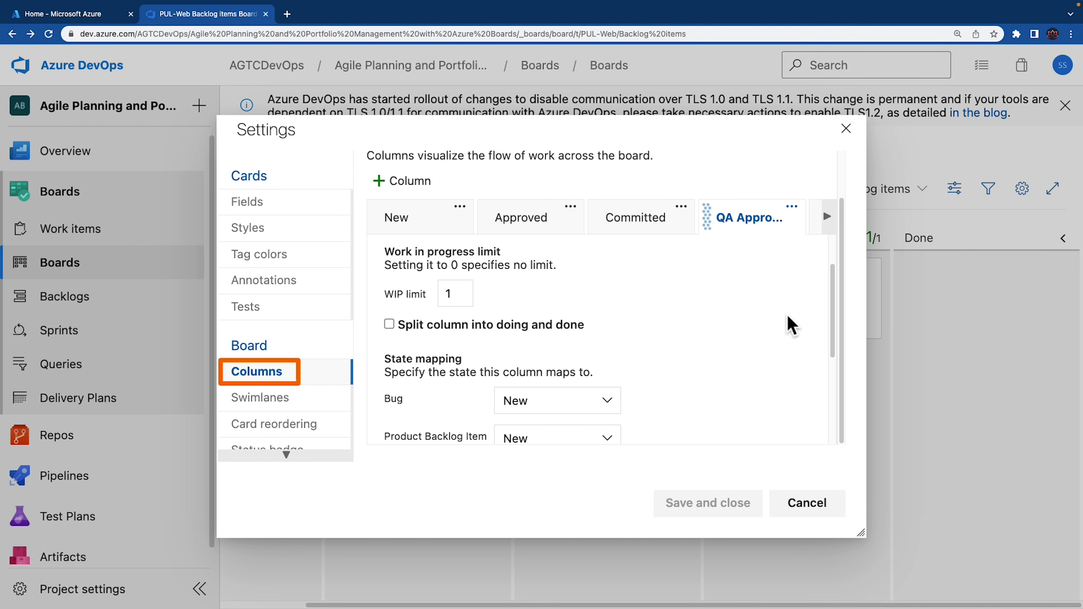
pyautogui.scroll(-1, 784, 321)
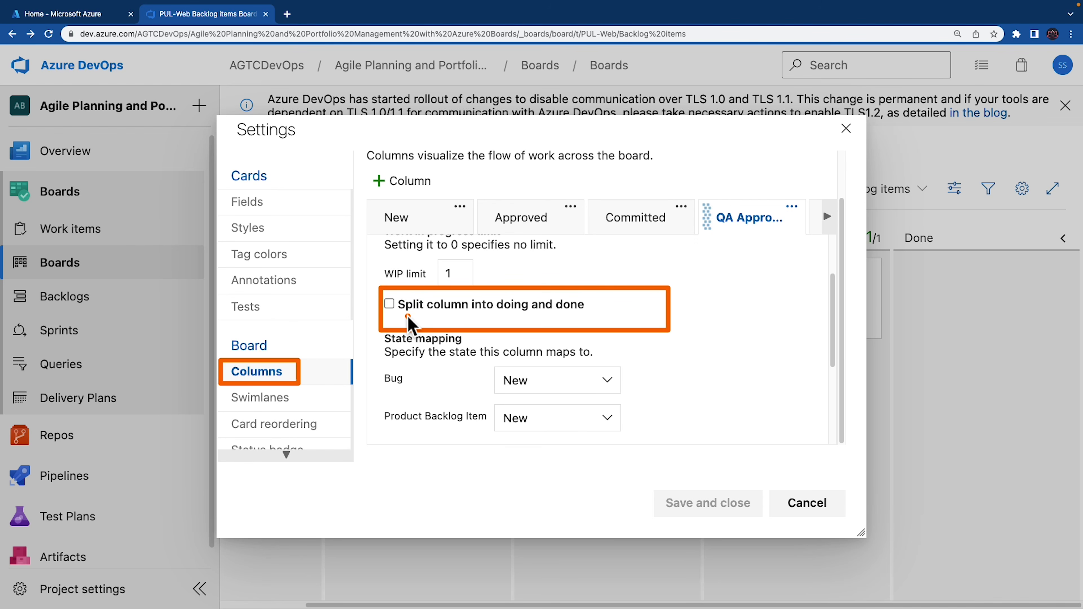
pyautogui.click(389, 303)
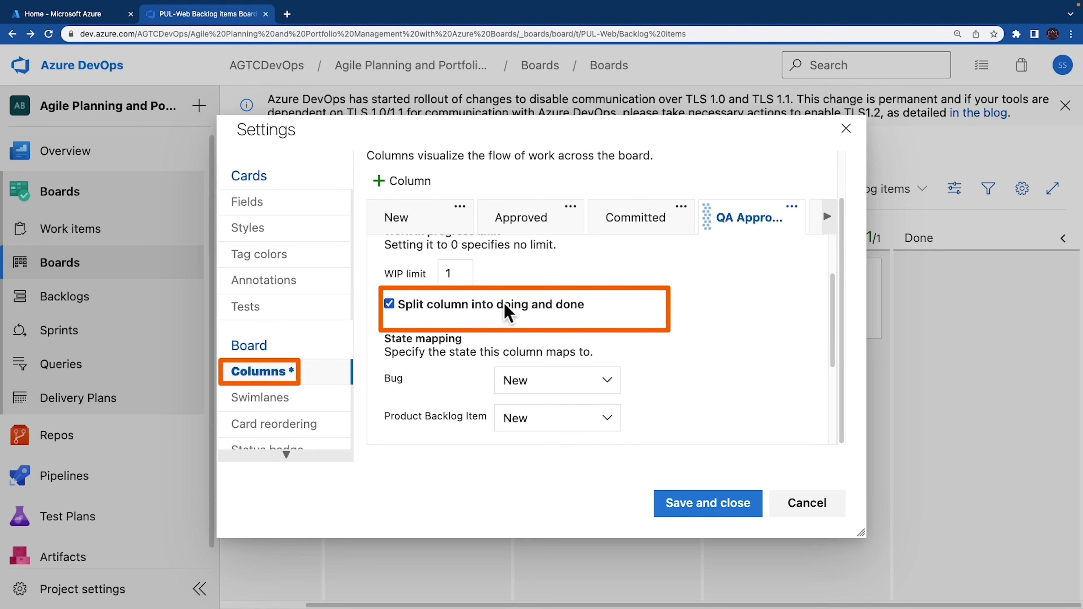
# Step: Set the QA Approved column's definition of done to "Passes **all** tests", save the board settings, and view the definition on the board
pyautogui.click(834, 360)
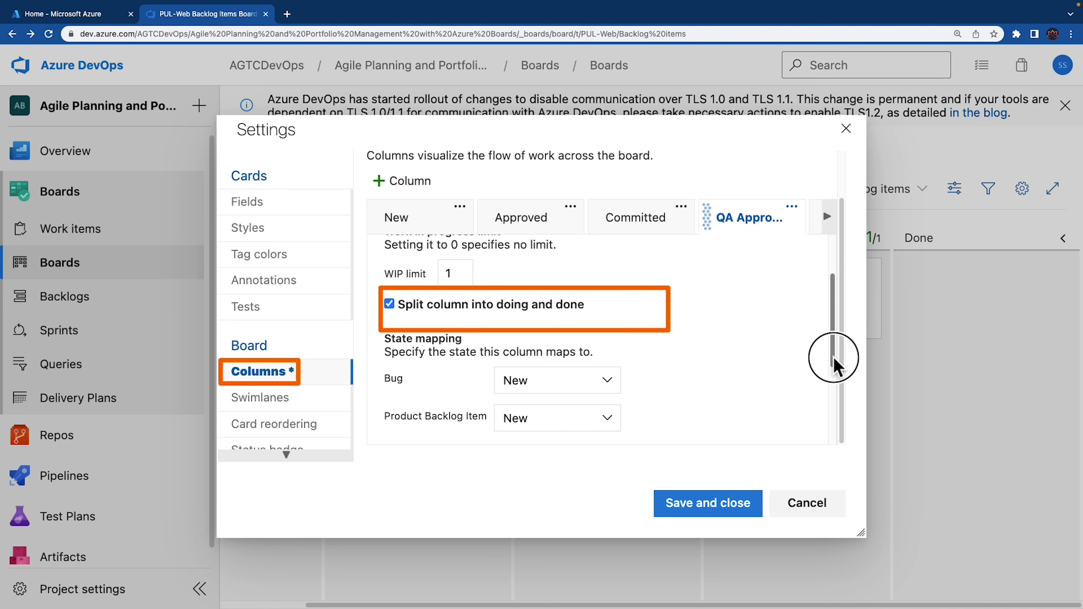
pyautogui.moveTo(835, 359); pyautogui.dragTo(836, 432)
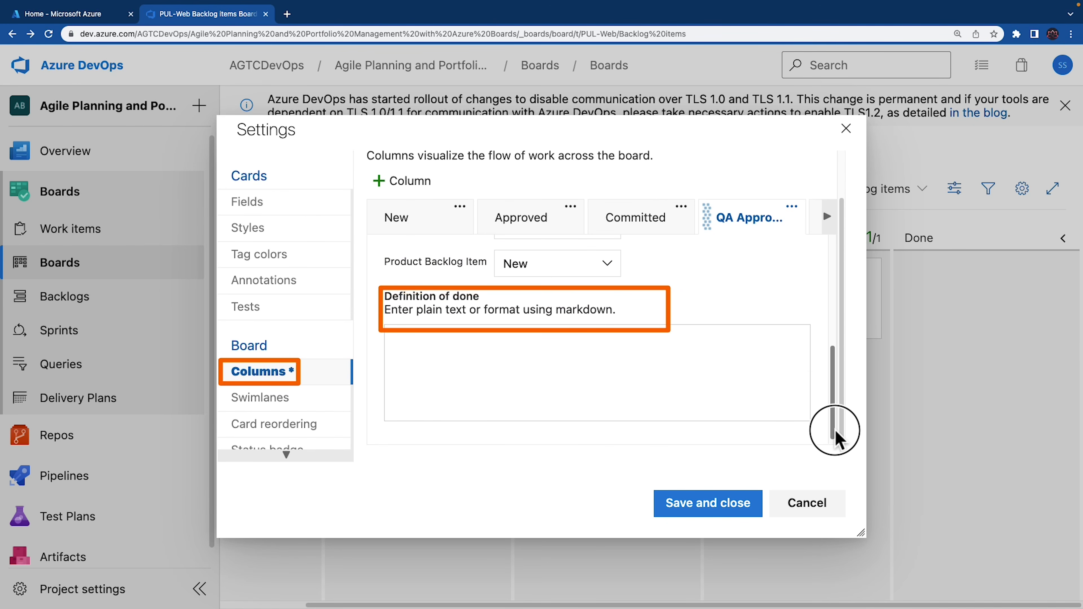
pyautogui.click(635, 375)
pyautogui.write('Passes **all** tests')
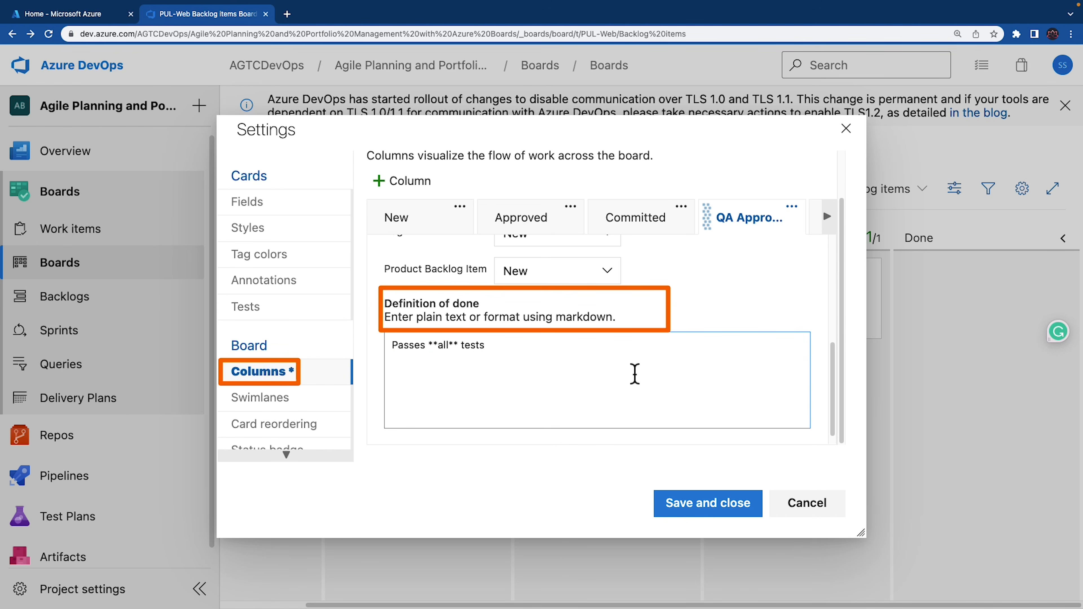
pyautogui.click(720, 508)
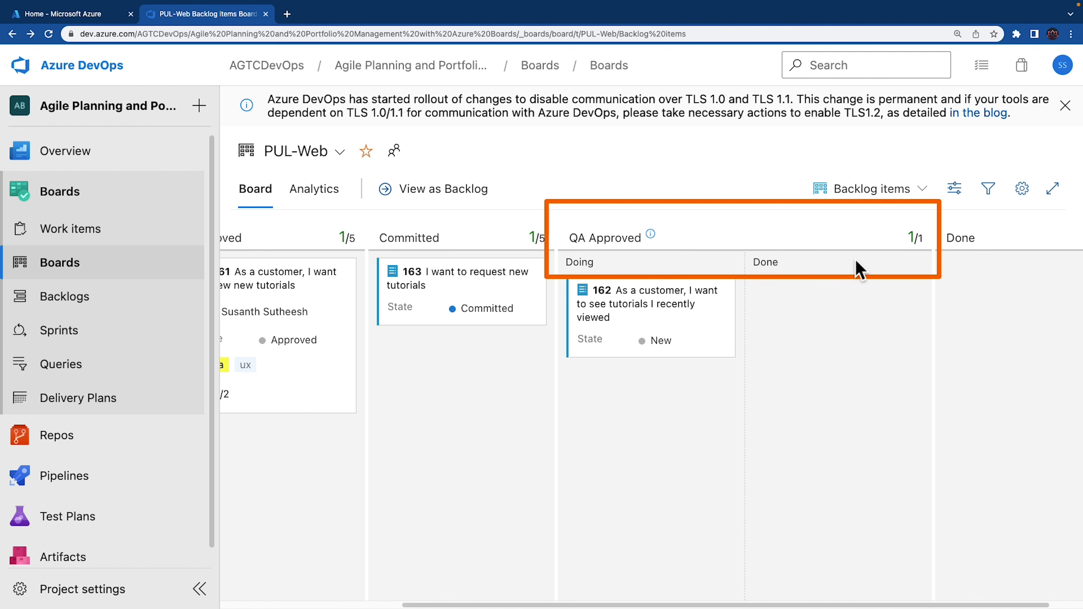
pyautogui.moveTo(647, 238)
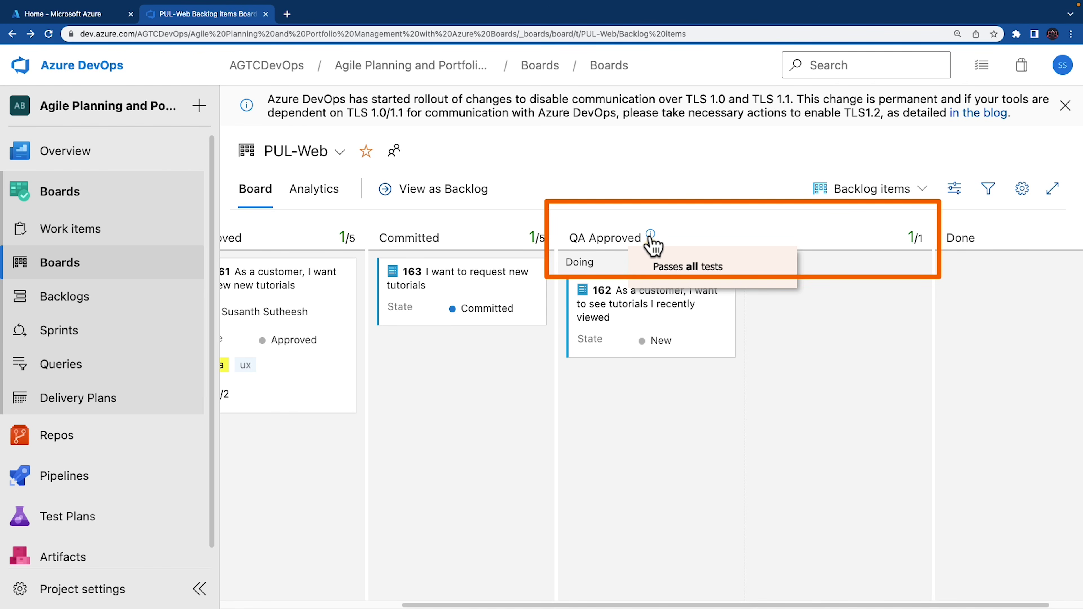
# Step: Add a swimlane with the default lane named Expedite, and move backlog item 163 into the Doing part of QA Approved in the new lane
pyautogui.click(1023, 190)
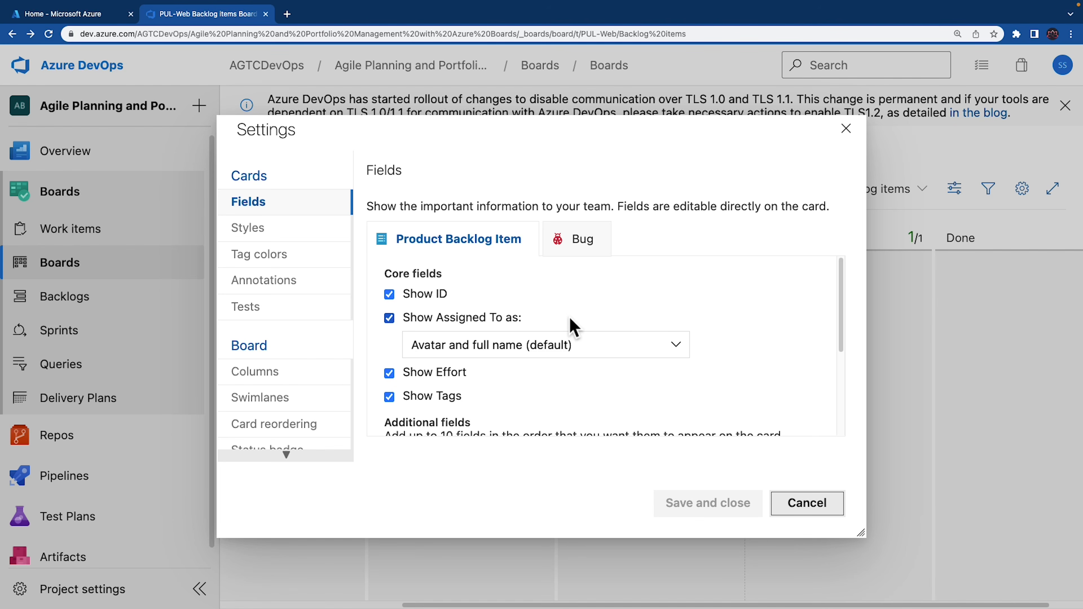
pyautogui.click(280, 406)
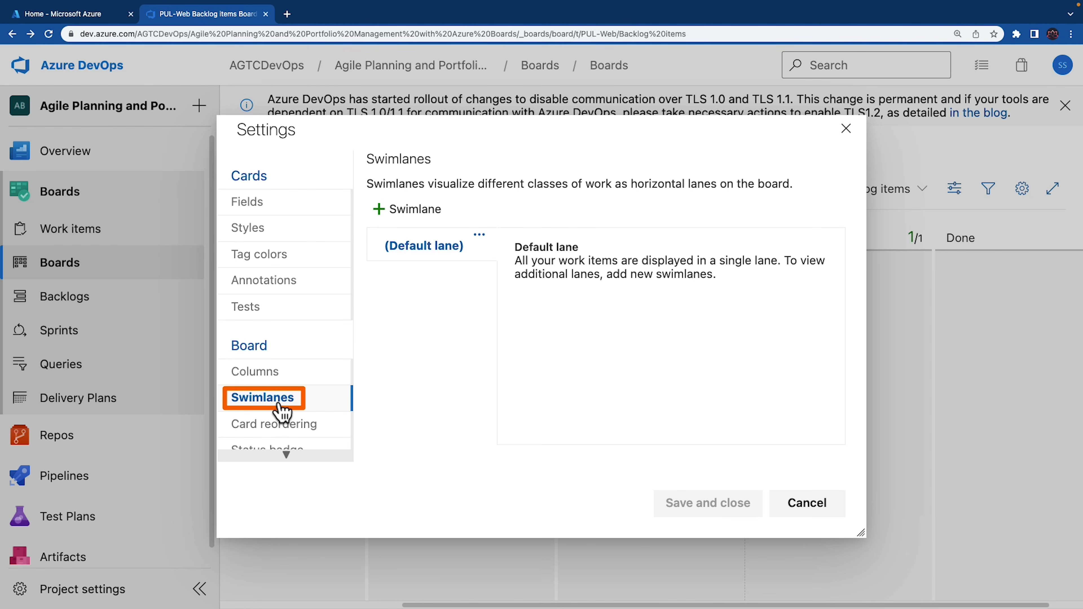
pyautogui.click(442, 216)
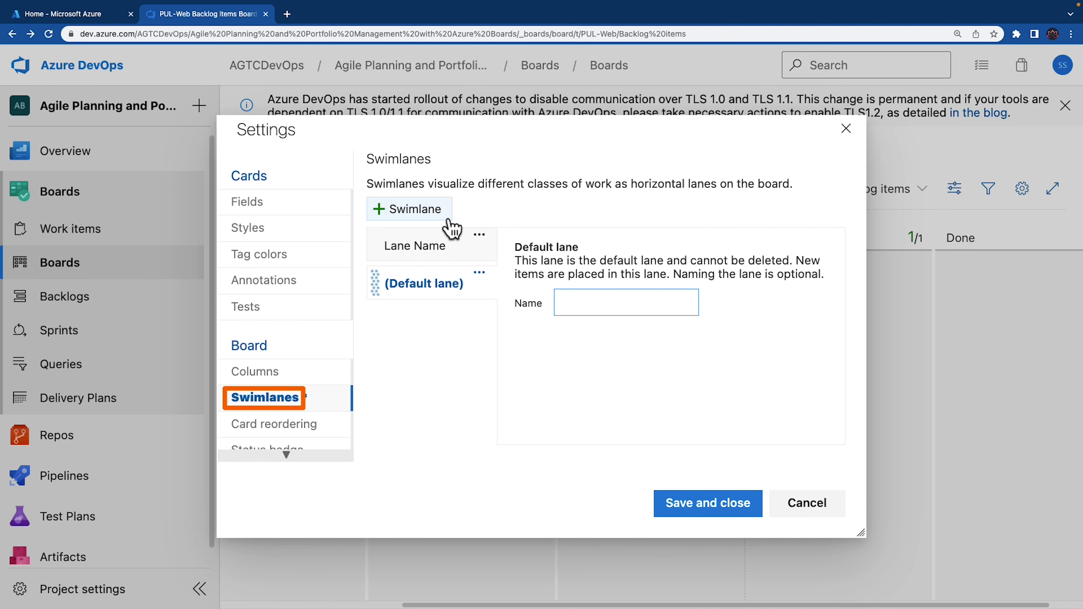
pyautogui.write('Expedite')
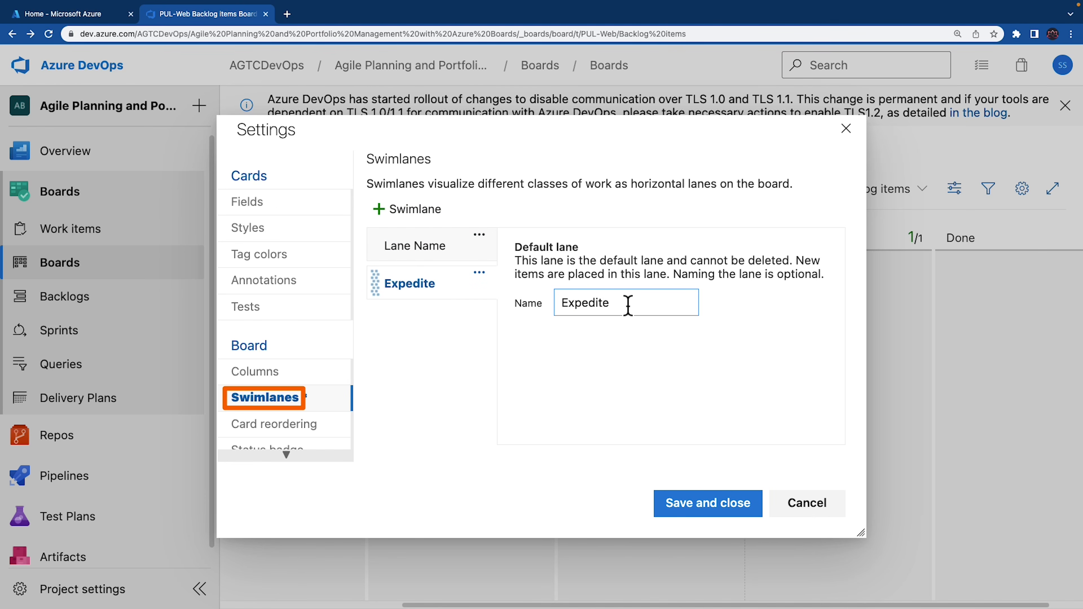
pyautogui.click(701, 510)
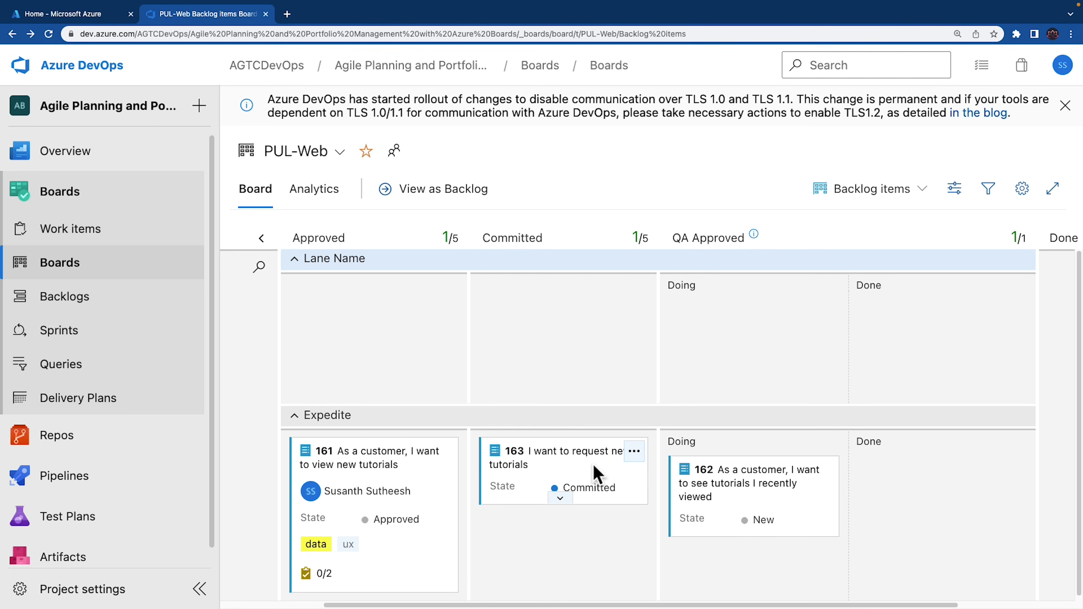
pyautogui.moveTo(594, 465); pyautogui.dragTo(769, 333)
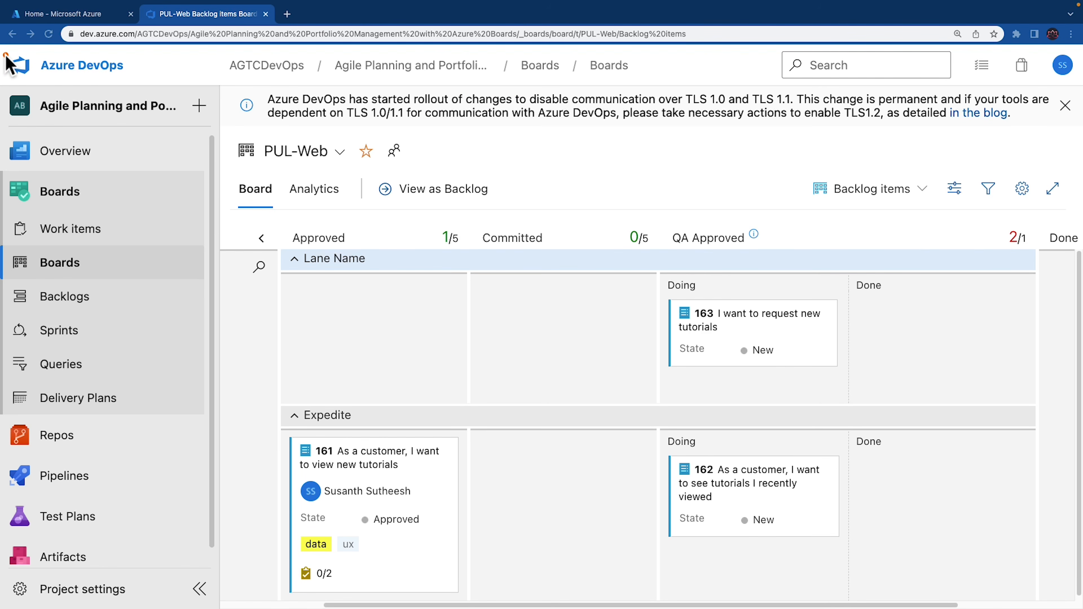
# Step: In the organization's Boards process settings, create an inherited process named Customized Scrum from the Scrum process
pyautogui.click(96, 76)
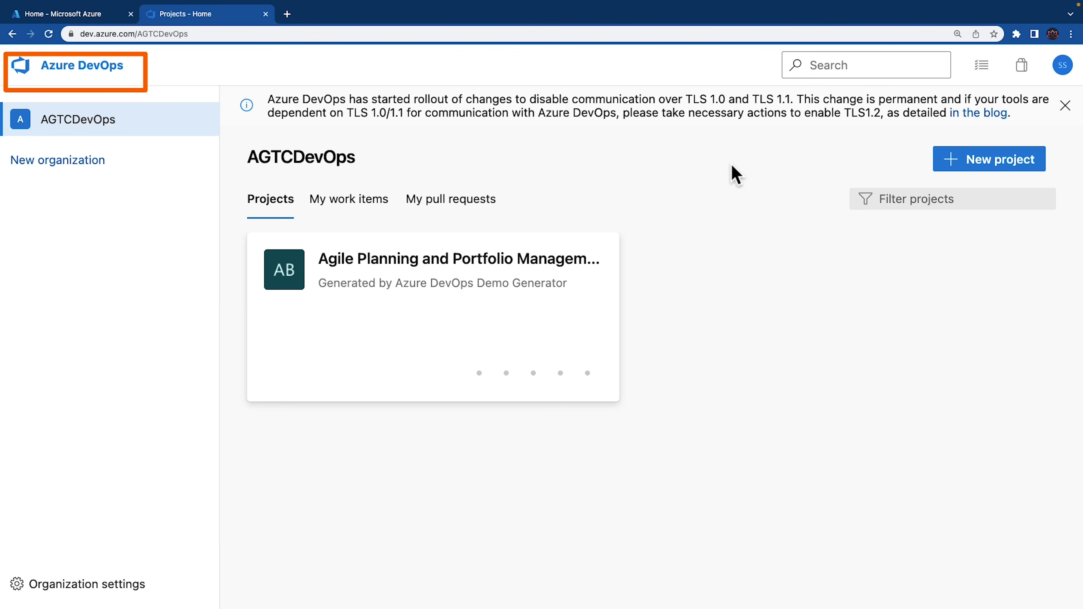
pyautogui.click(23, 585)
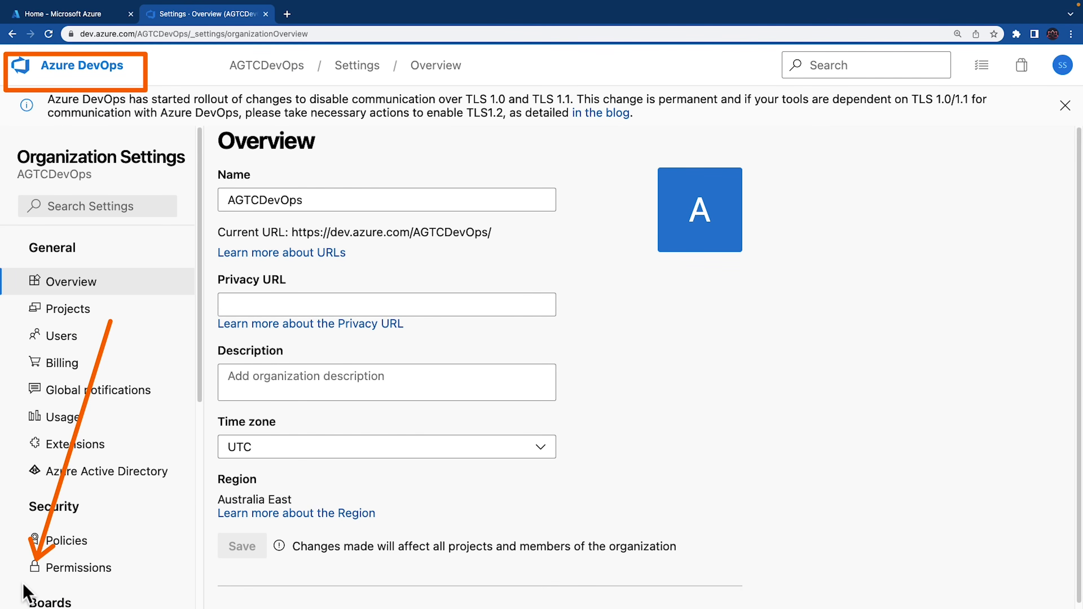
pyautogui.moveTo(200, 257); pyautogui.dragTo(202, 401)
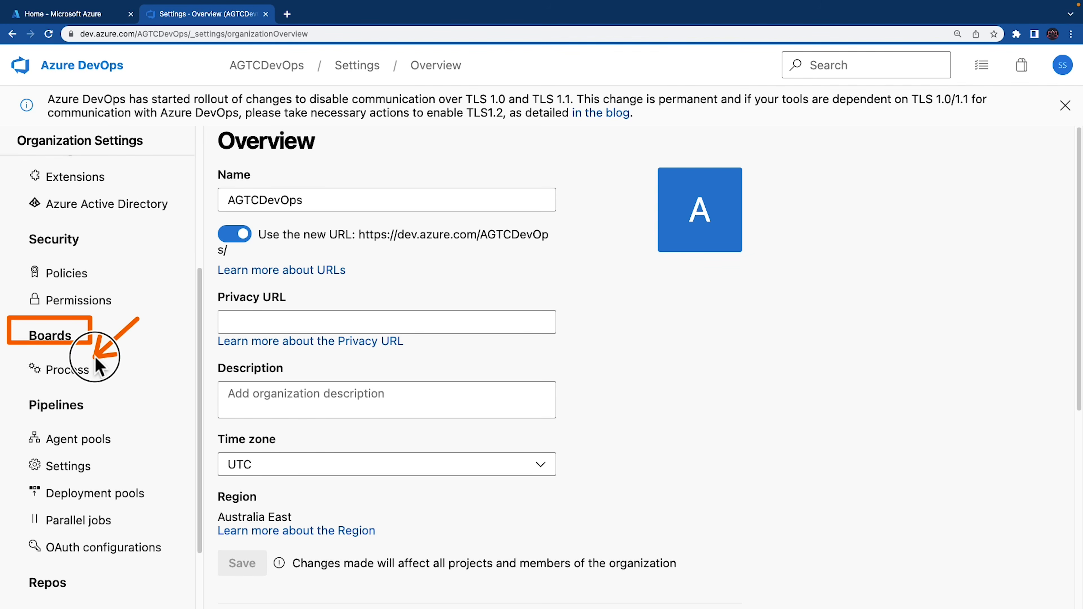
pyautogui.click(97, 361)
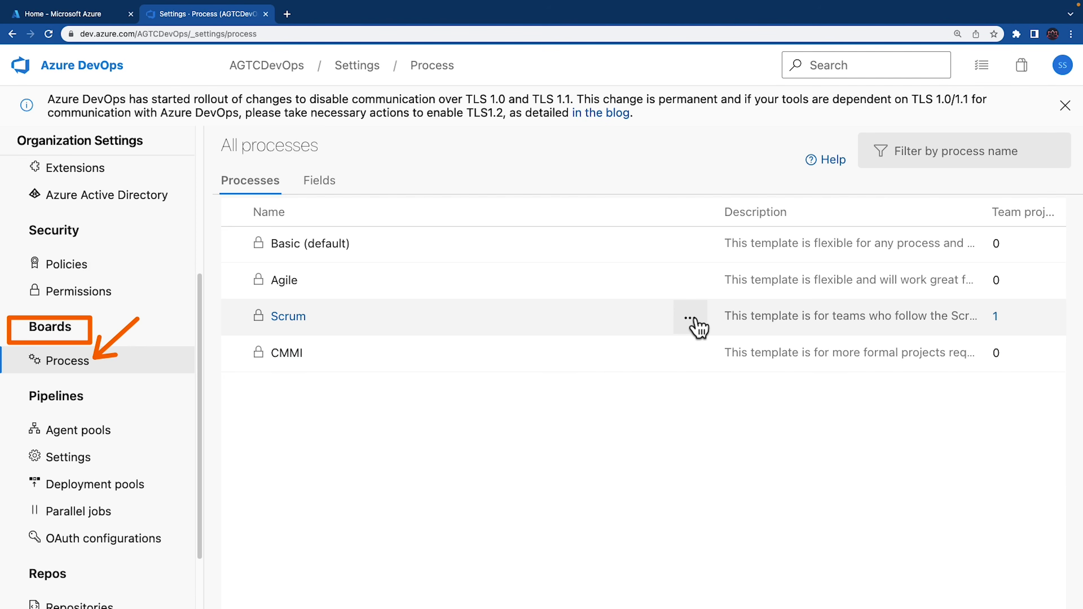
pyautogui.click(691, 319)
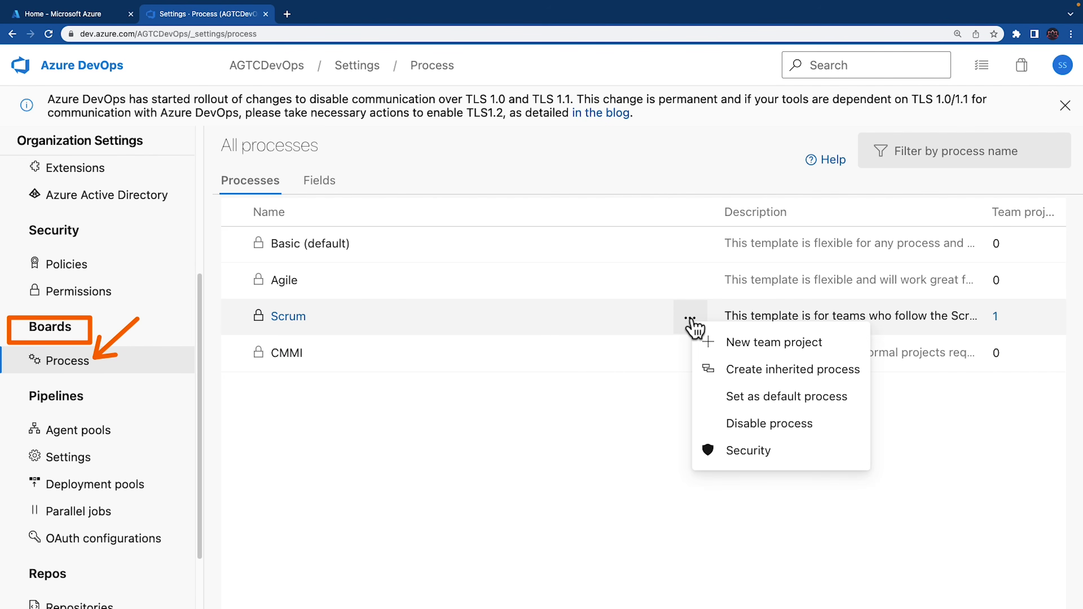
pyautogui.click(760, 384)
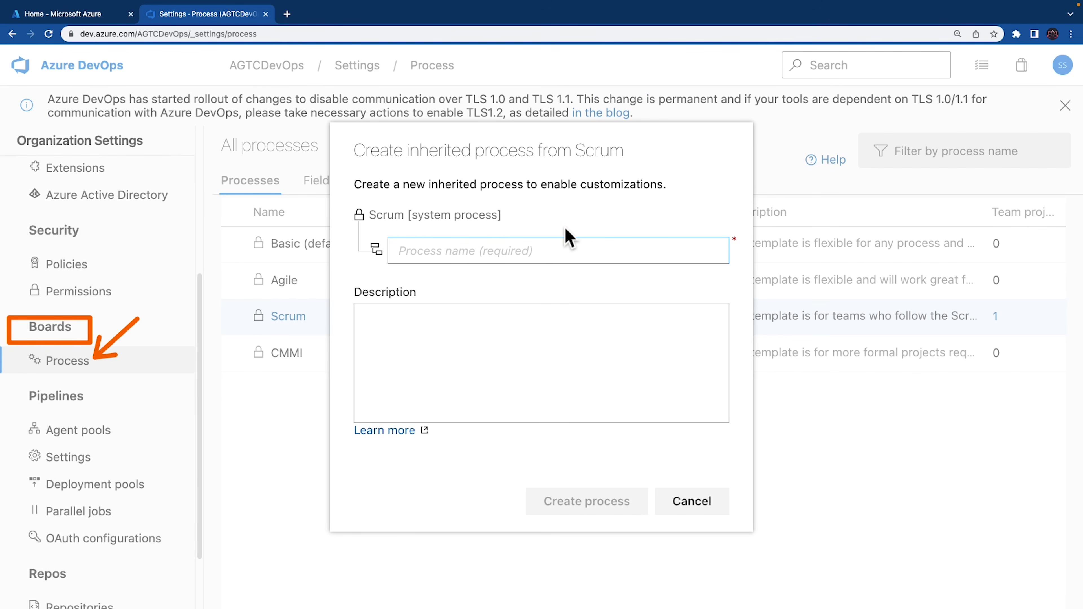
pyautogui.write('Customized Scrum')
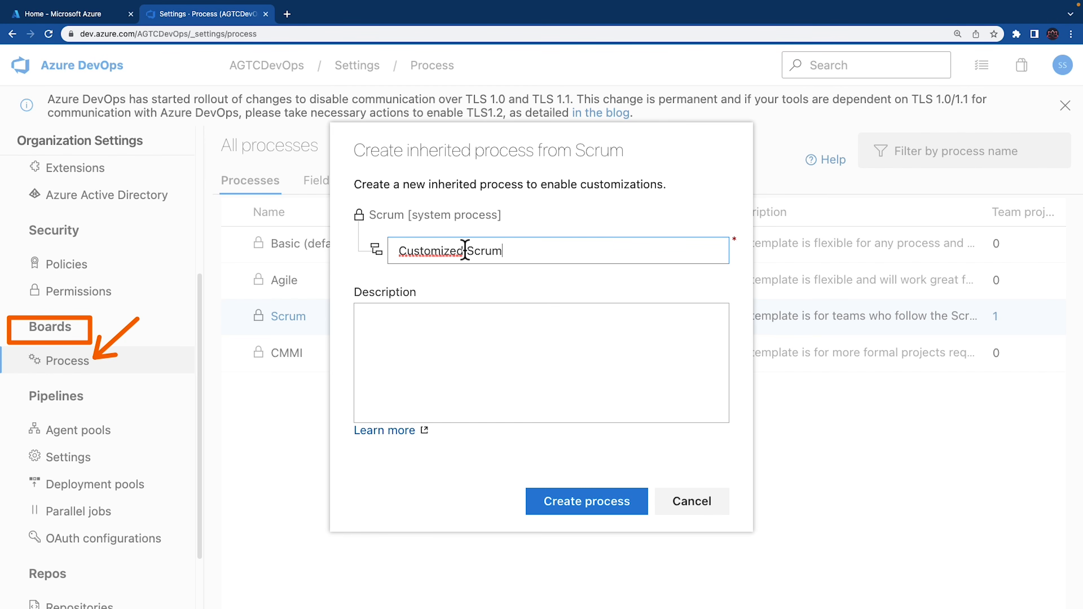
pyautogui.click(569, 502)
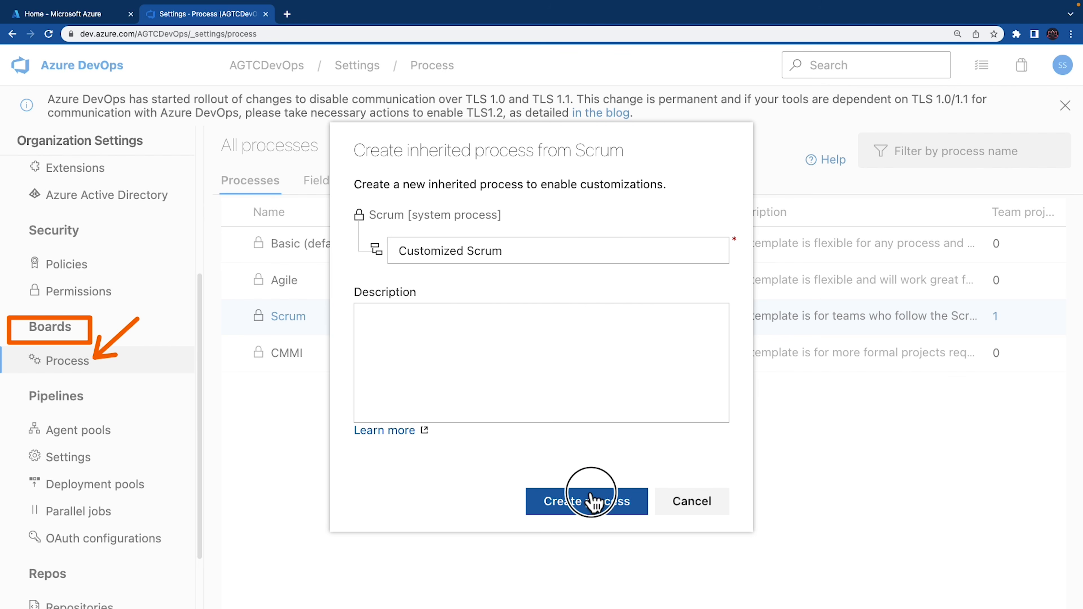
pyautogui.moveTo(240, 329); pyautogui.dragTo(469, 368)
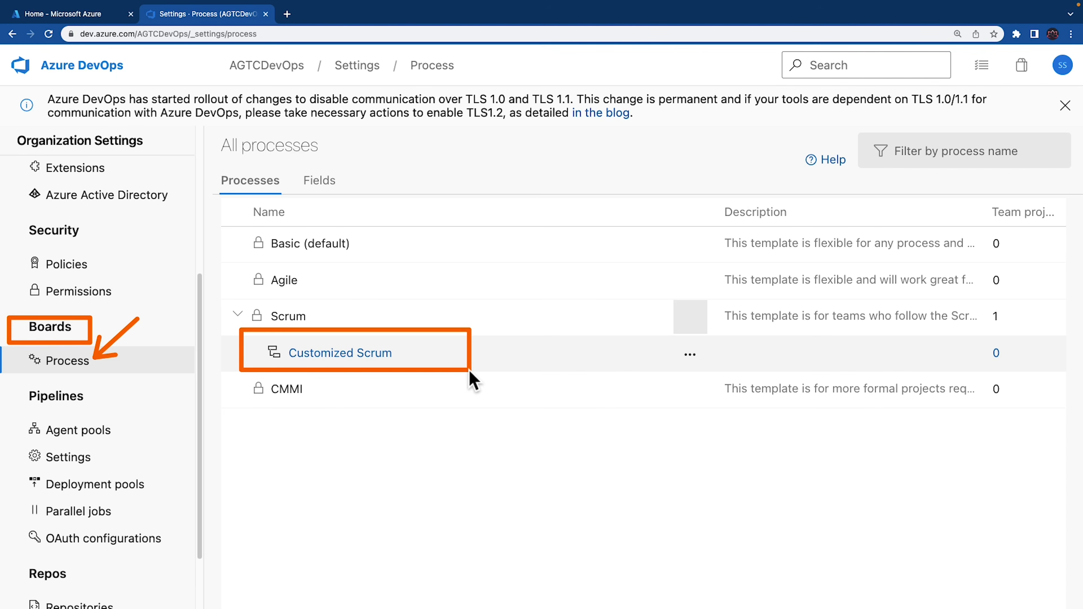
# Step: Define a new single-line text field named PUL Ticket ID for the Product Backlog Item type of Customized Scrum
pyautogui.click(379, 354)
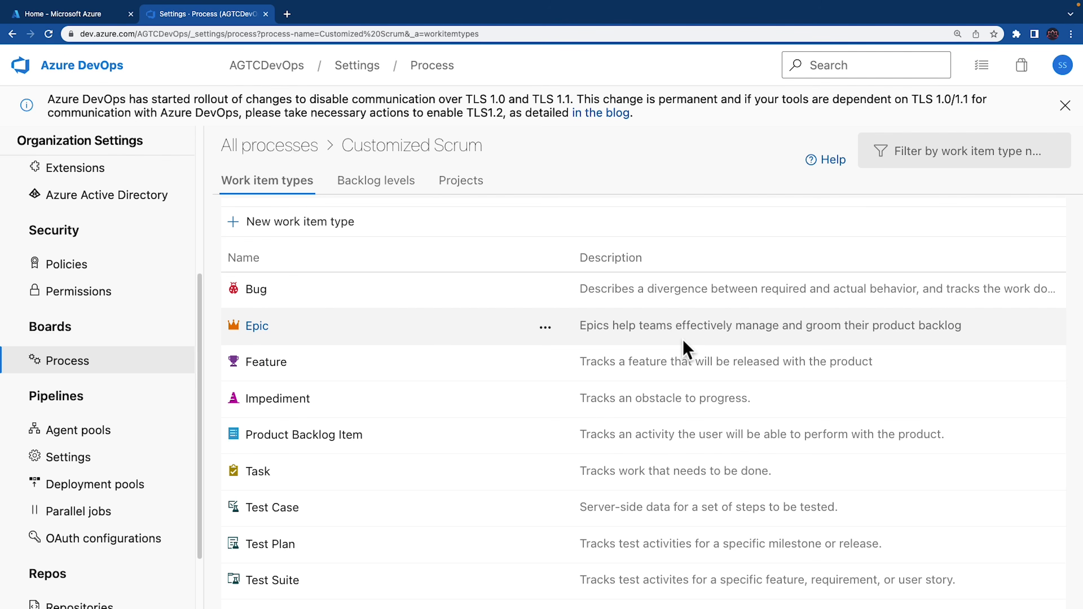
pyautogui.click(349, 440)
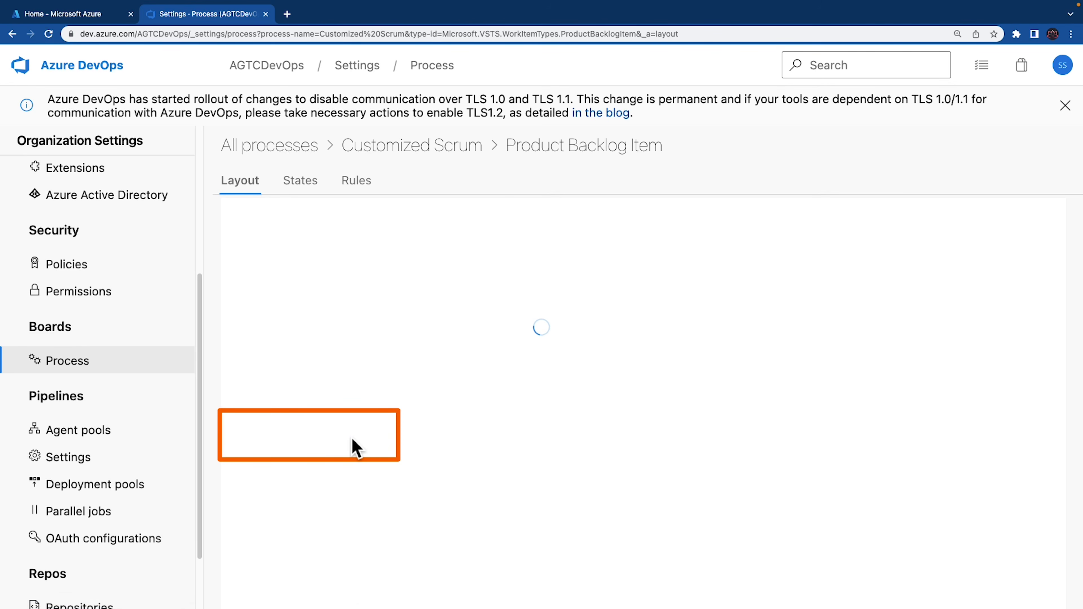
pyautogui.click(286, 235)
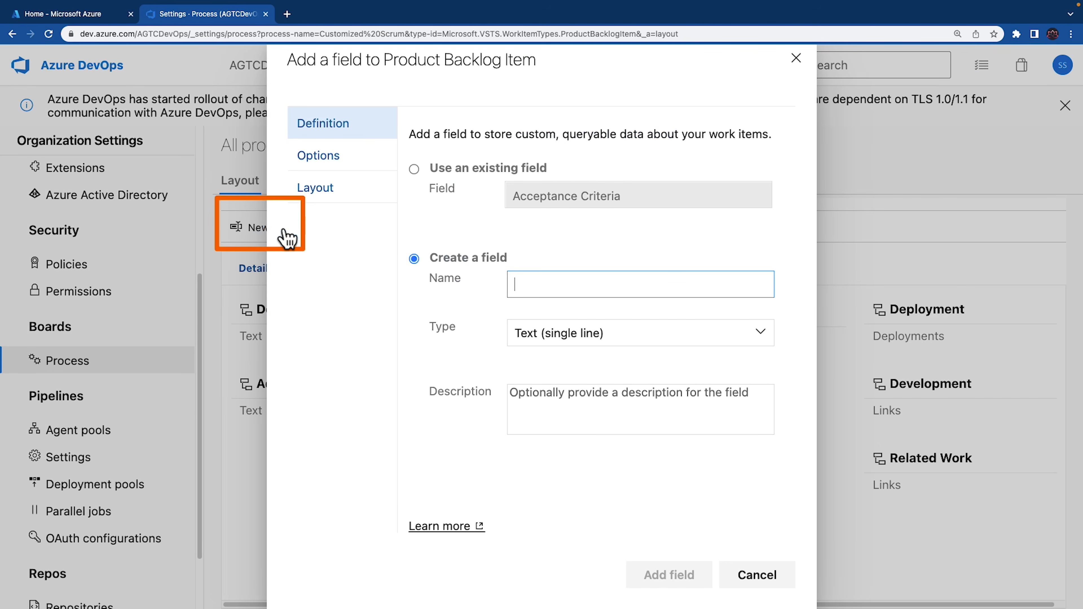
pyautogui.write('PUL Ticket ID')
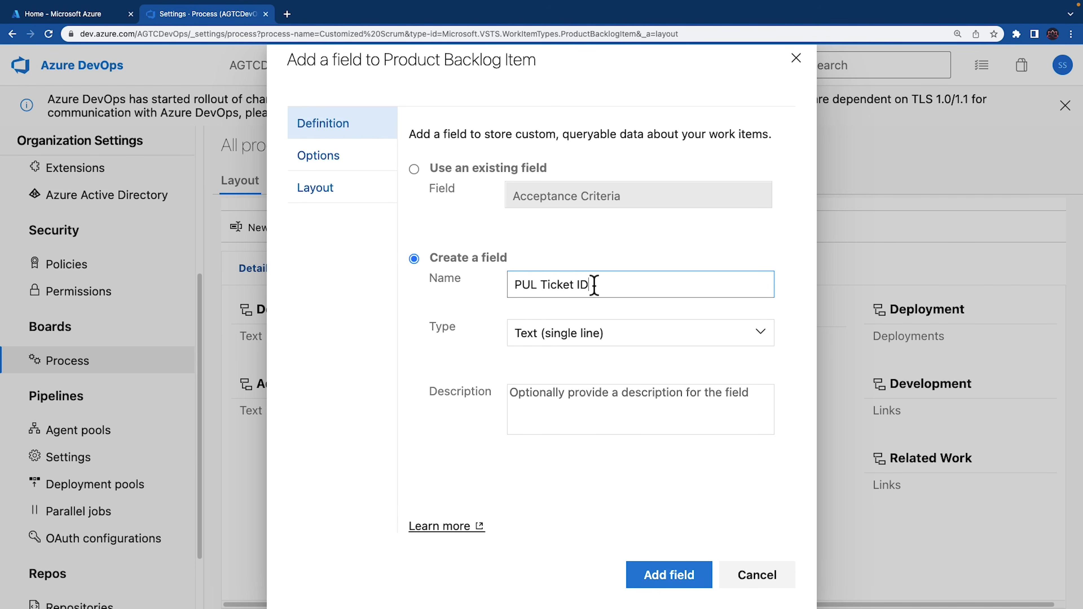
# Step: Place the PUL Ticket ID field in a new layout group named PartsUnlimited on the Details page, and add the field
pyautogui.click(336, 188)
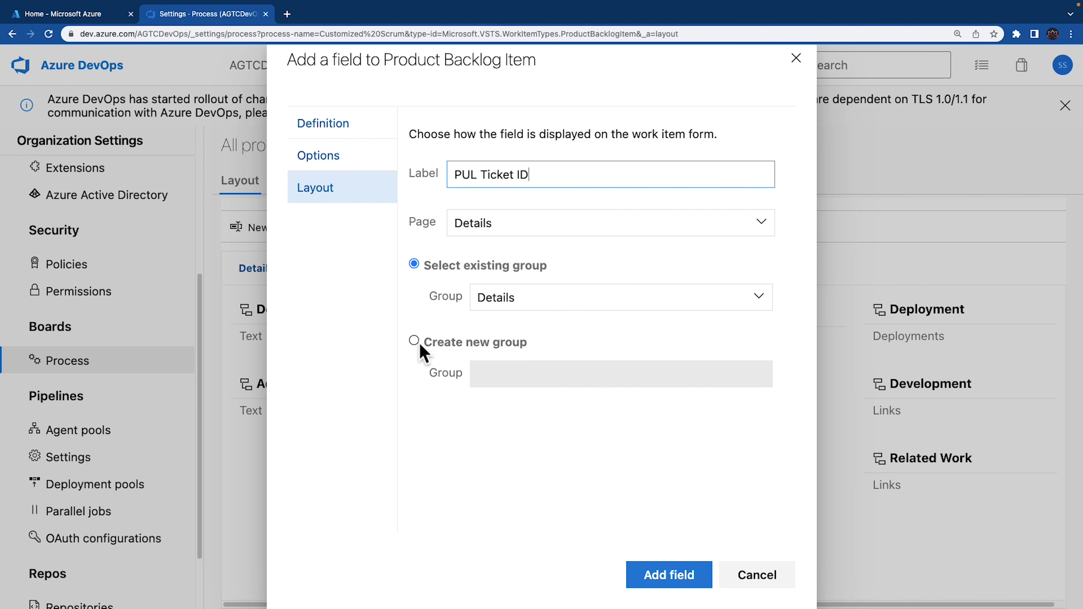
pyautogui.click(414, 341)
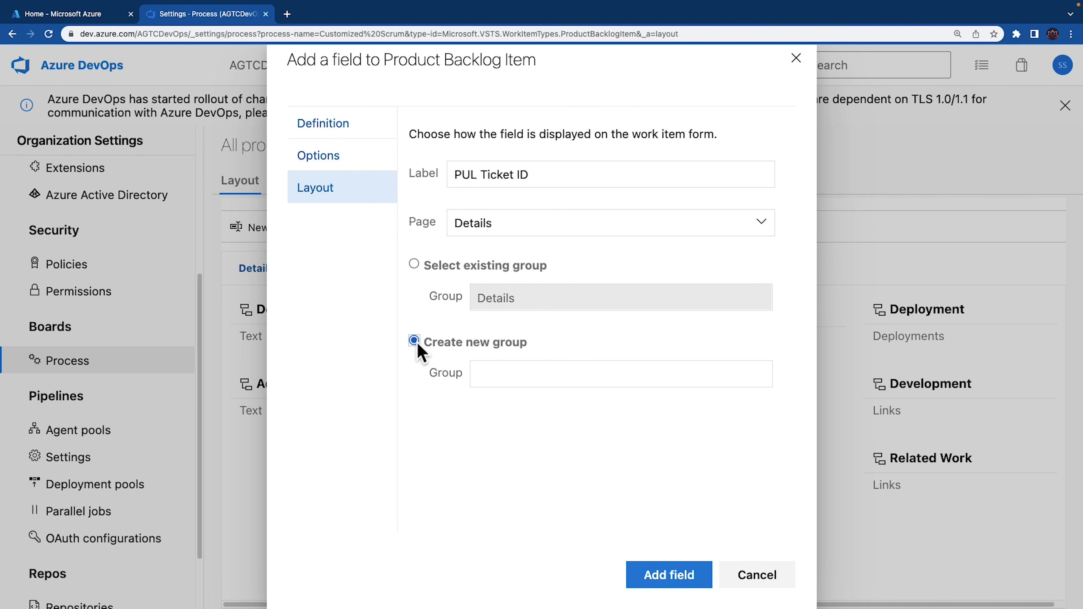
pyautogui.click(477, 379)
pyautogui.write('PartsUnlimited')
pyautogui.moveTo(477, 379); pyautogui.dragTo(572, 376)
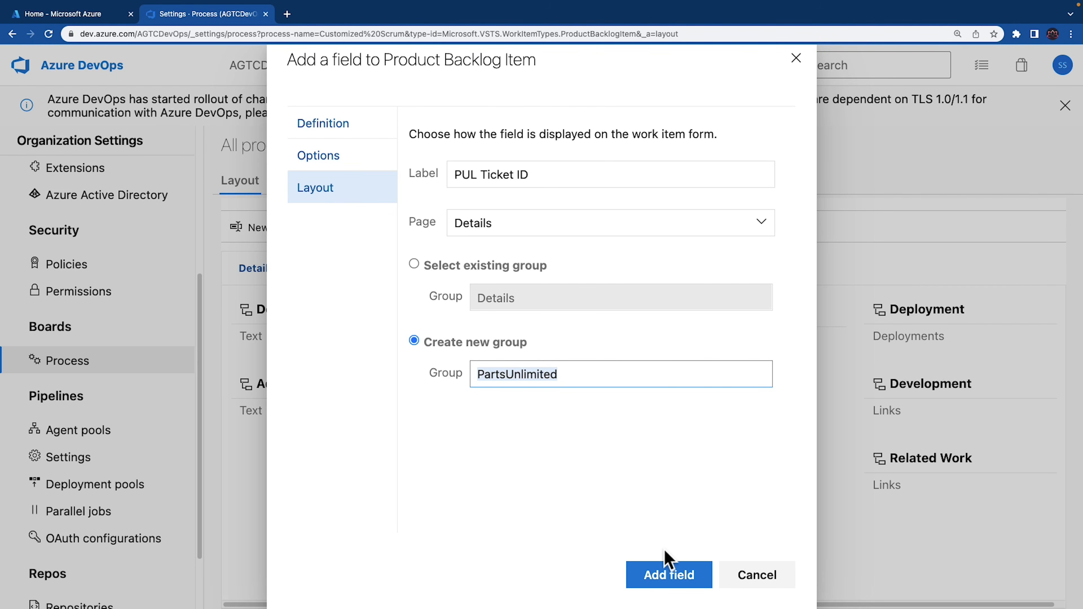
pyautogui.click(666, 576)
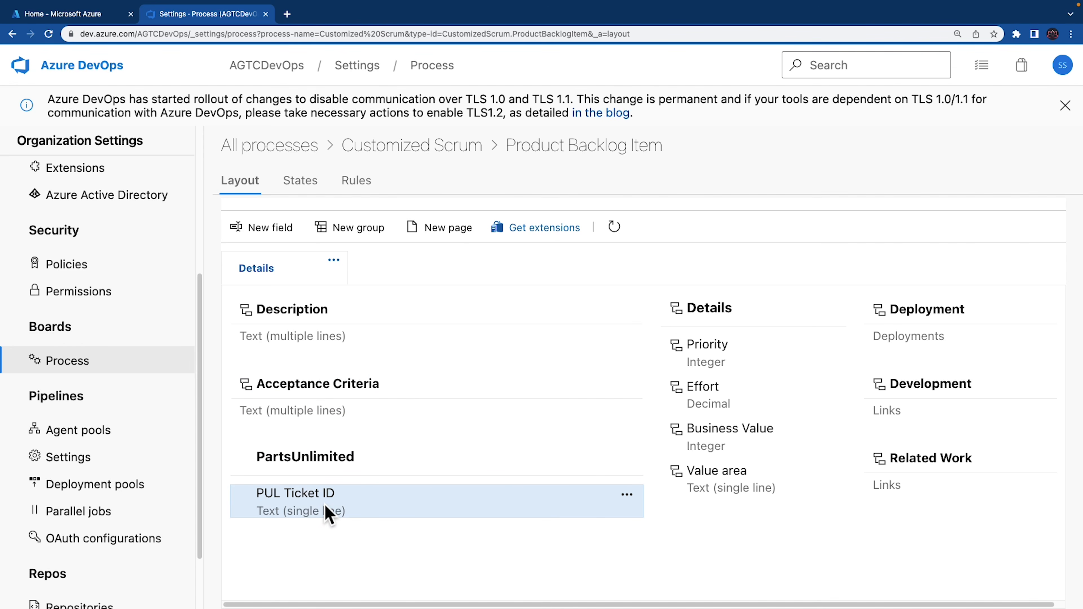
# Step: Change the process of the Agile Planning and Portfolio Management project from Scrum to Customized Scrum and save it
pyautogui.click(76, 362)
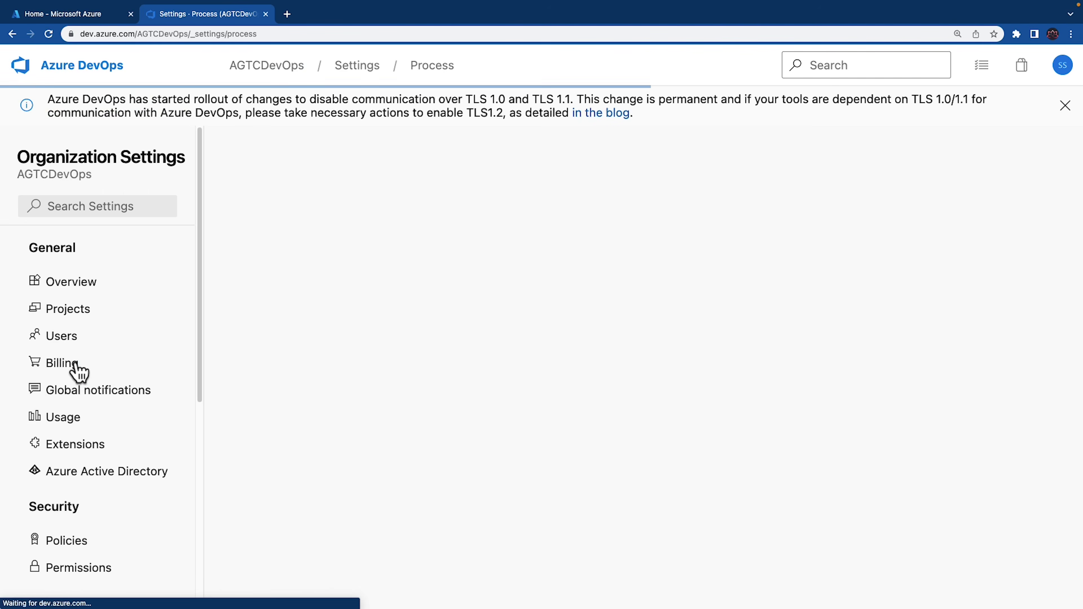
pyautogui.click(264, 313)
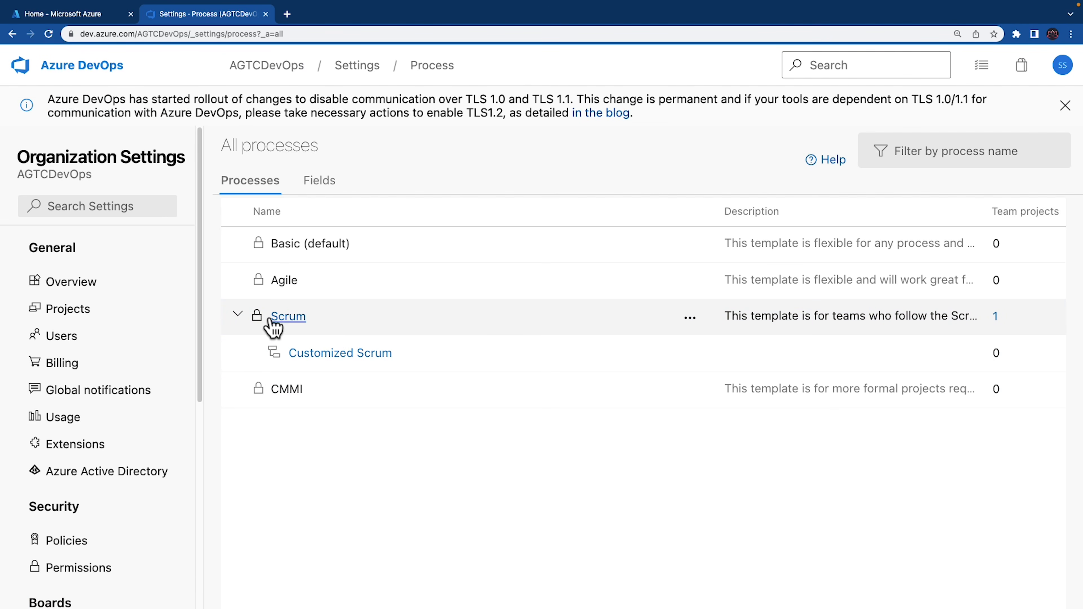
pyautogui.click(293, 321)
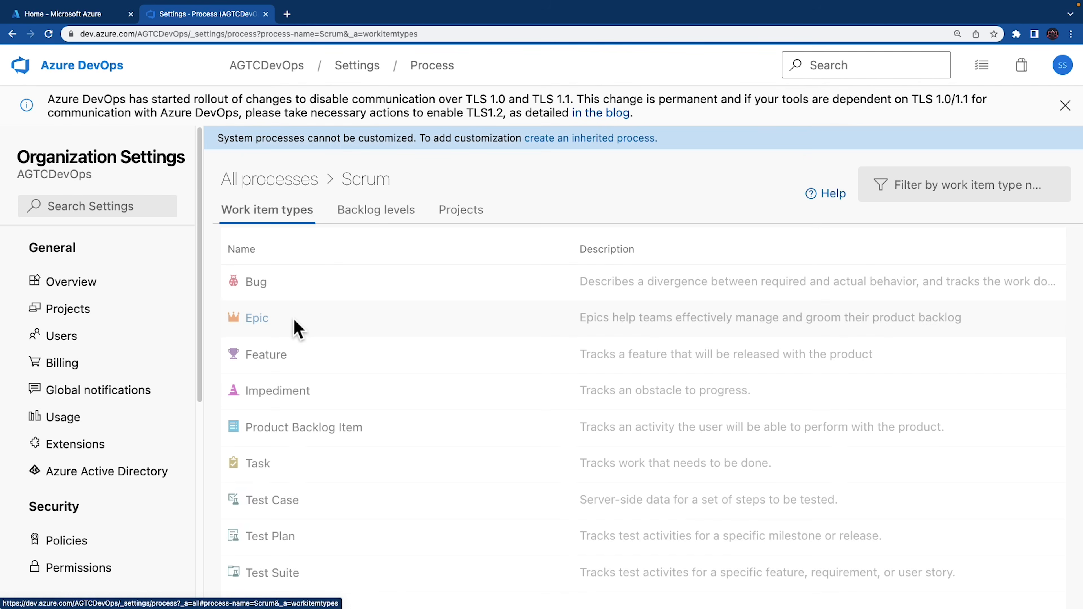
pyautogui.click(452, 211)
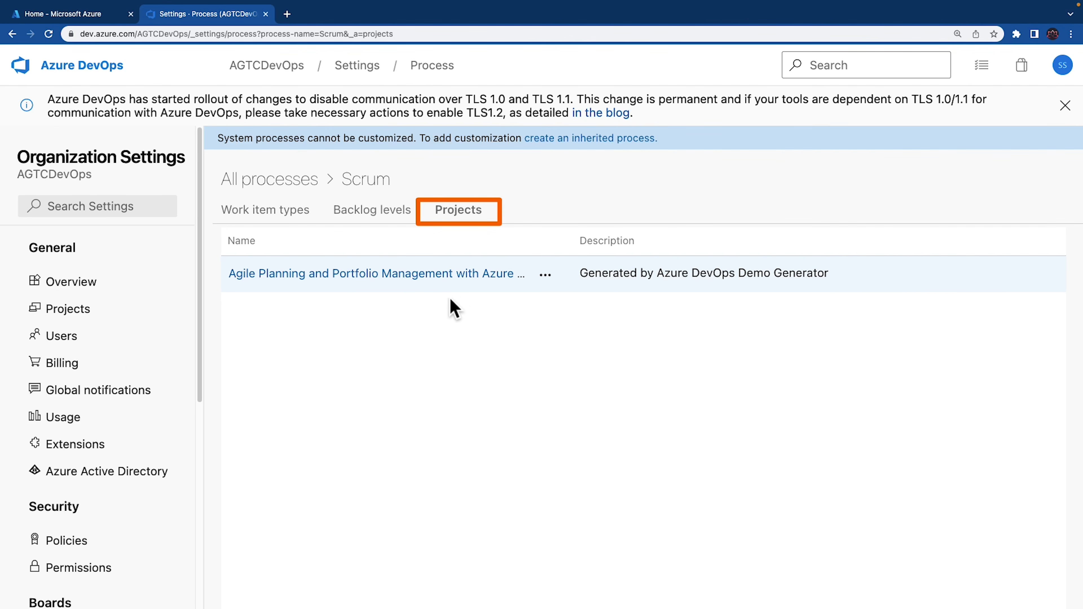
pyautogui.click(546, 276)
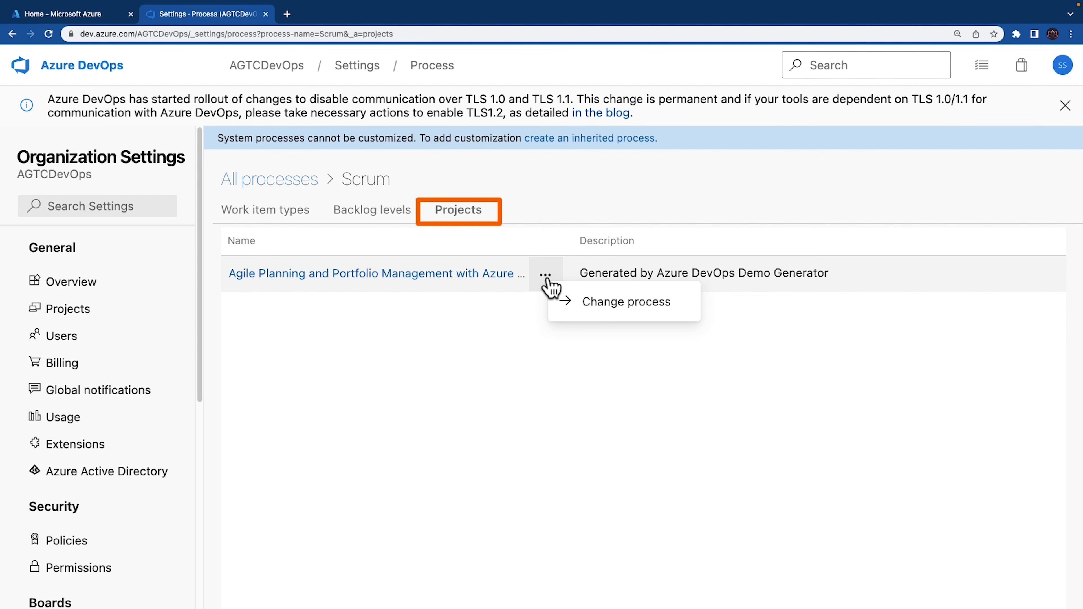
pyautogui.click(606, 305)
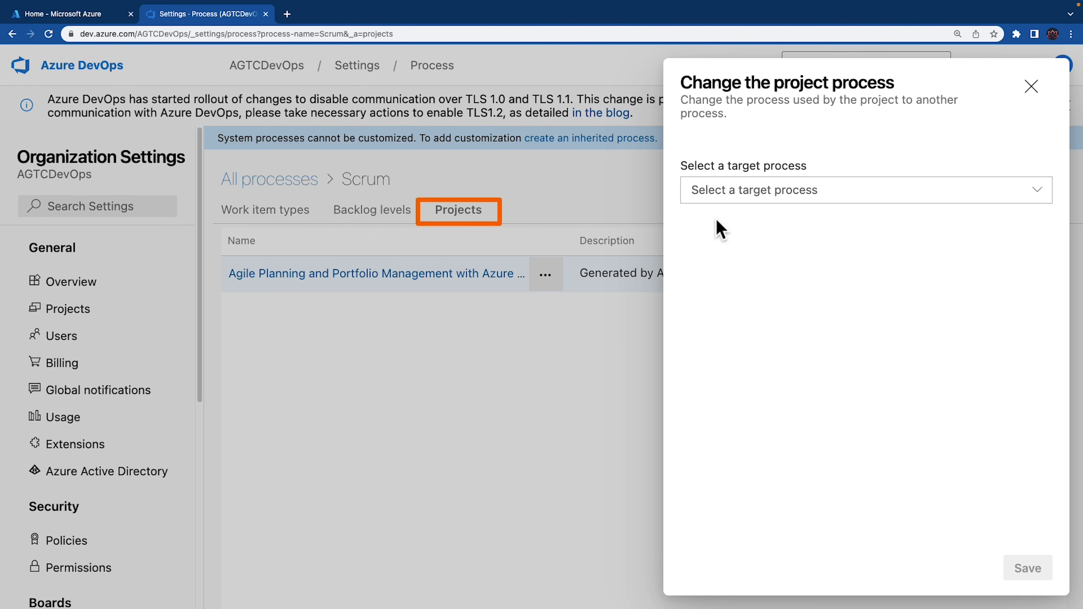
pyautogui.click(757, 197)
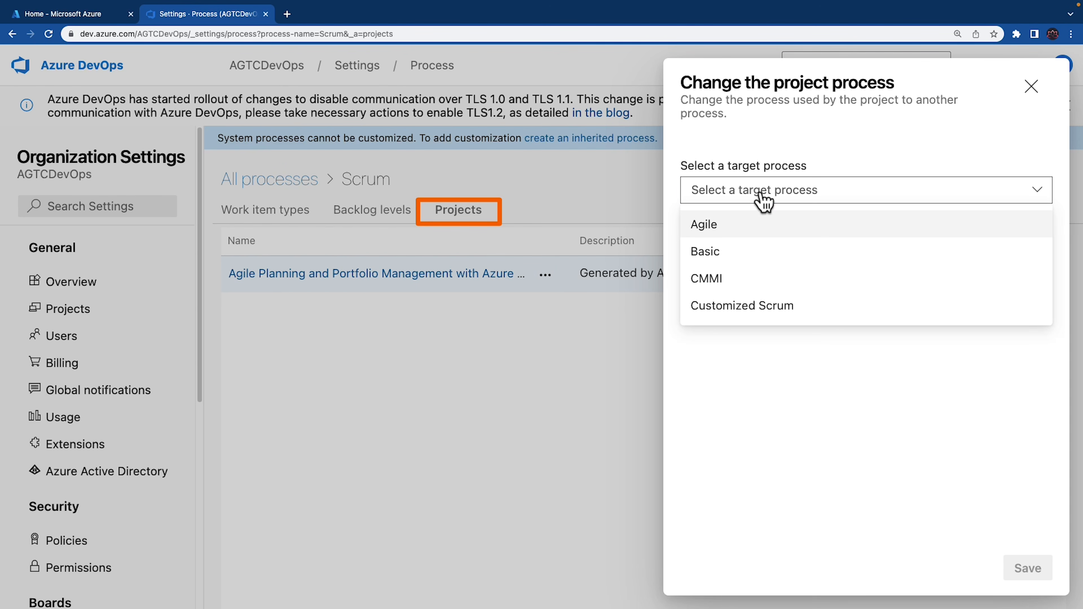
pyautogui.click(767, 318)
pyautogui.click(1028, 571)
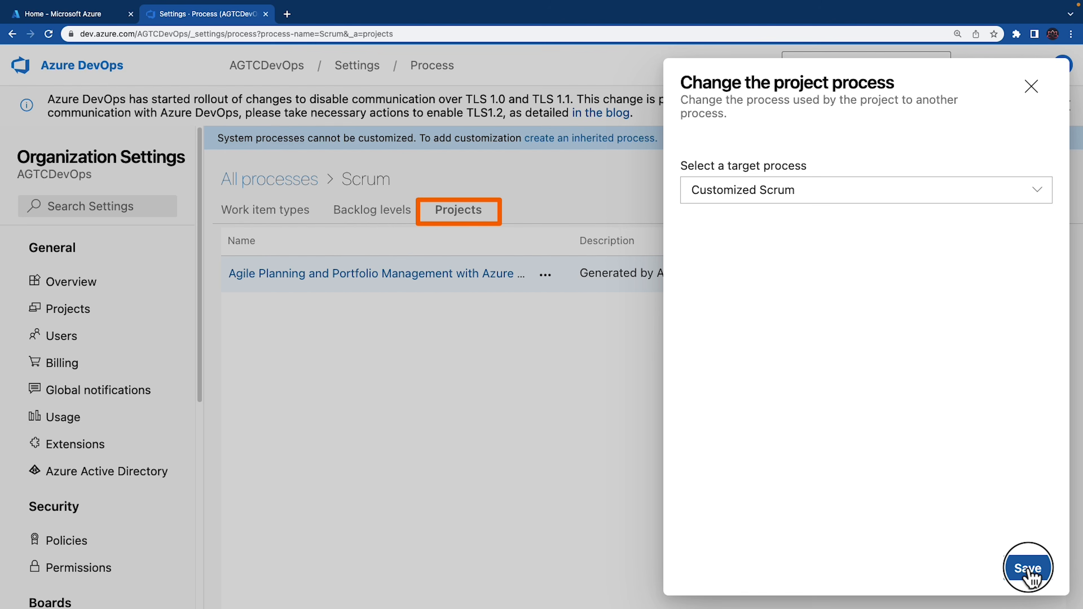
pyautogui.click(1027, 569)
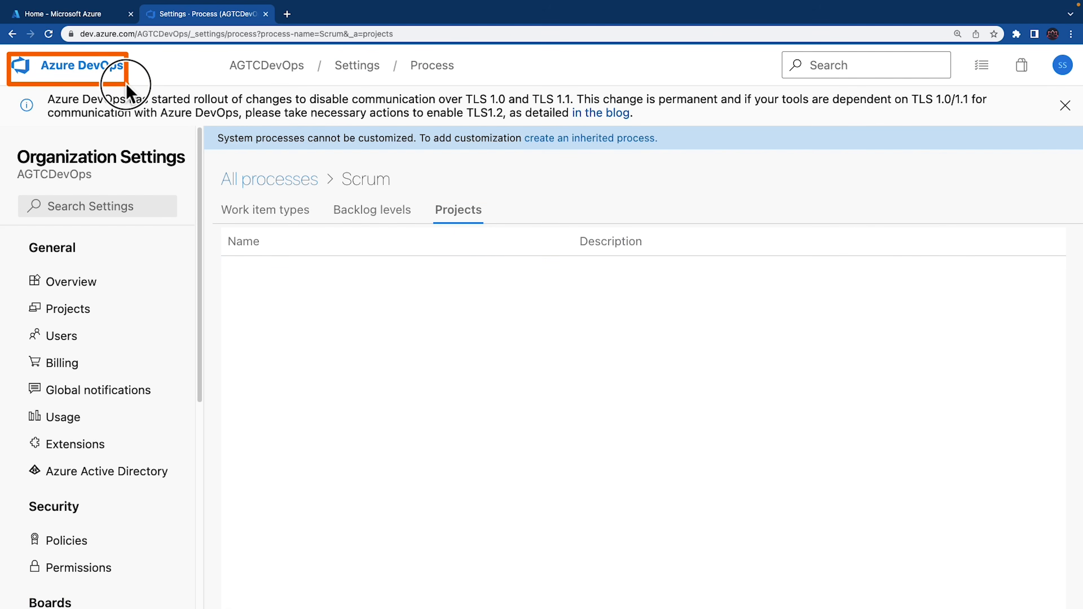
# Step: Open backlog item 163 from the project's work items and examine the PartsUnlimited group with its PUL Ticket ID field
pyautogui.click(96, 78)
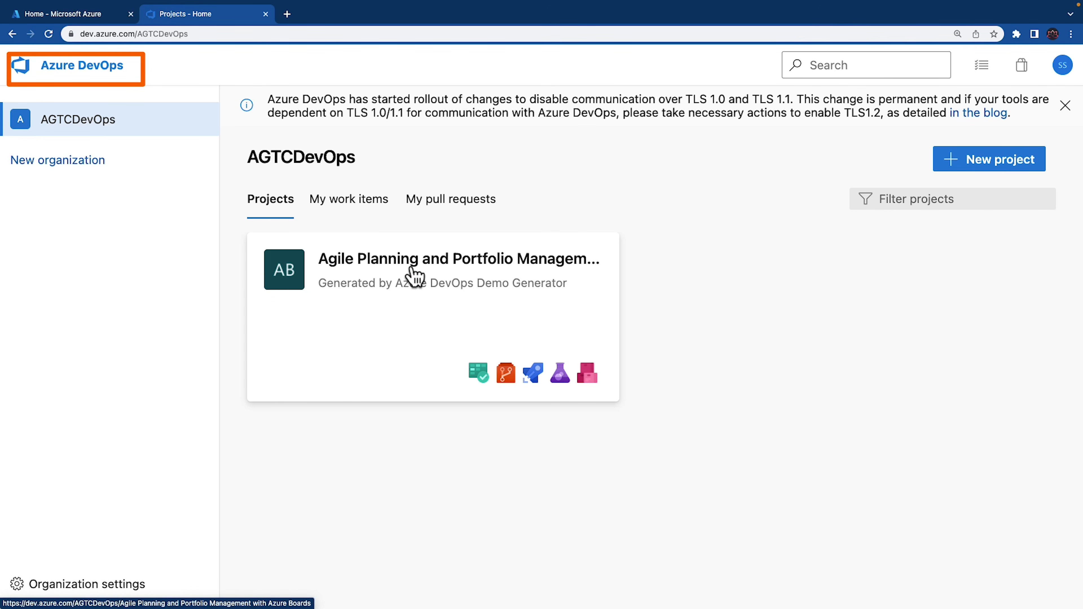
pyautogui.click(412, 268)
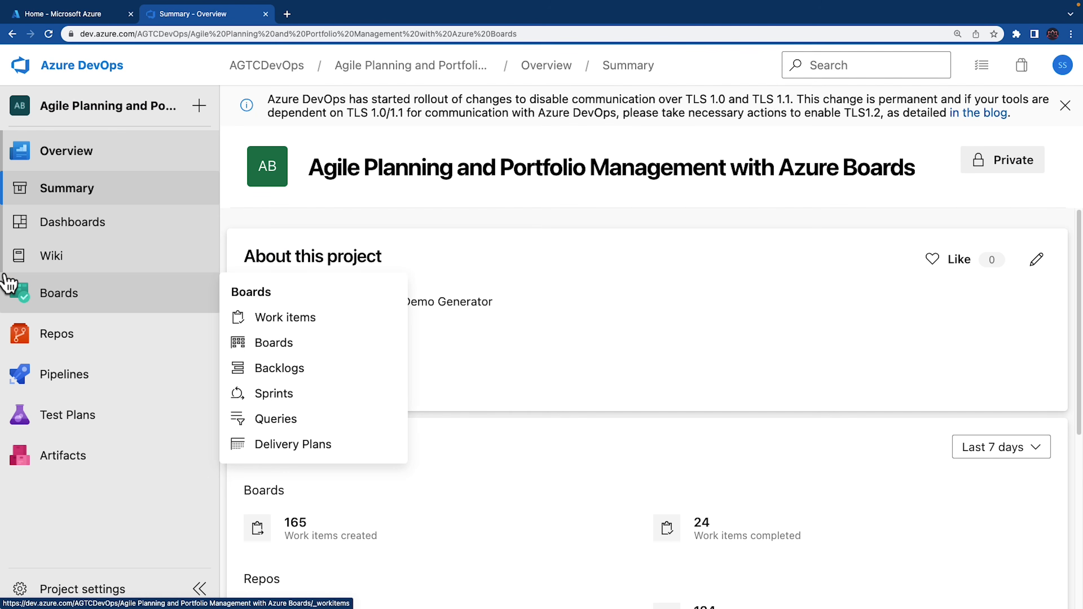
pyautogui.click(75, 303)
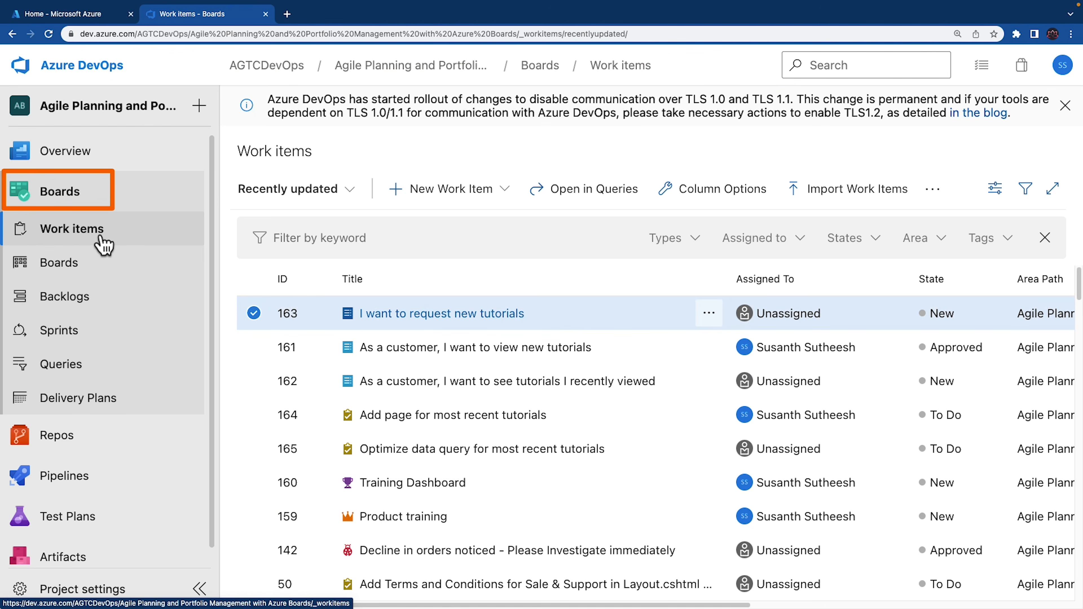
pyautogui.click(417, 324)
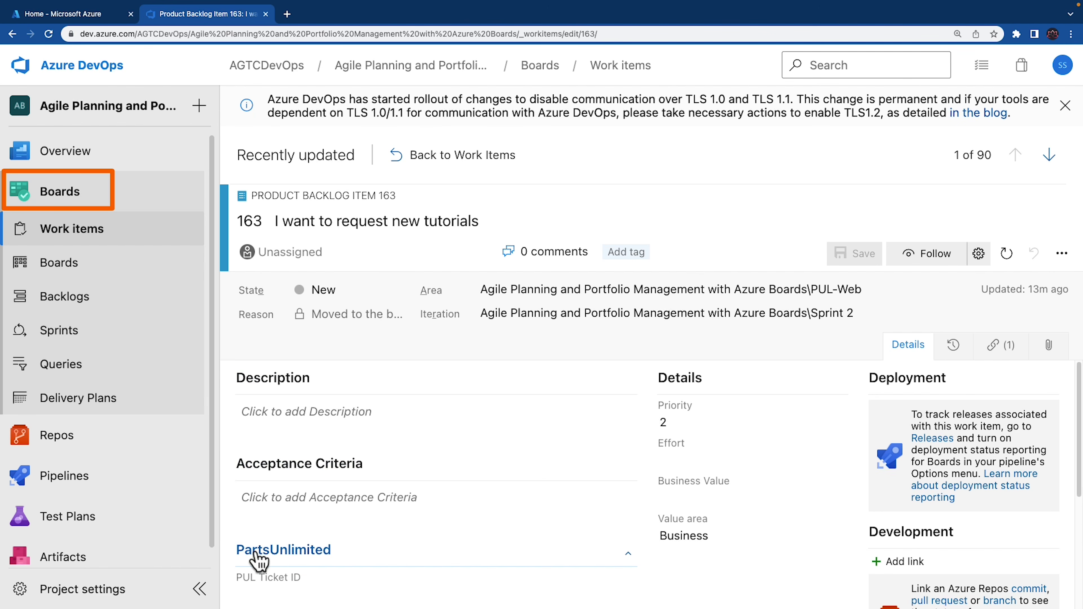
pyautogui.moveTo(1080, 471); pyautogui.dragTo(1076, 568)
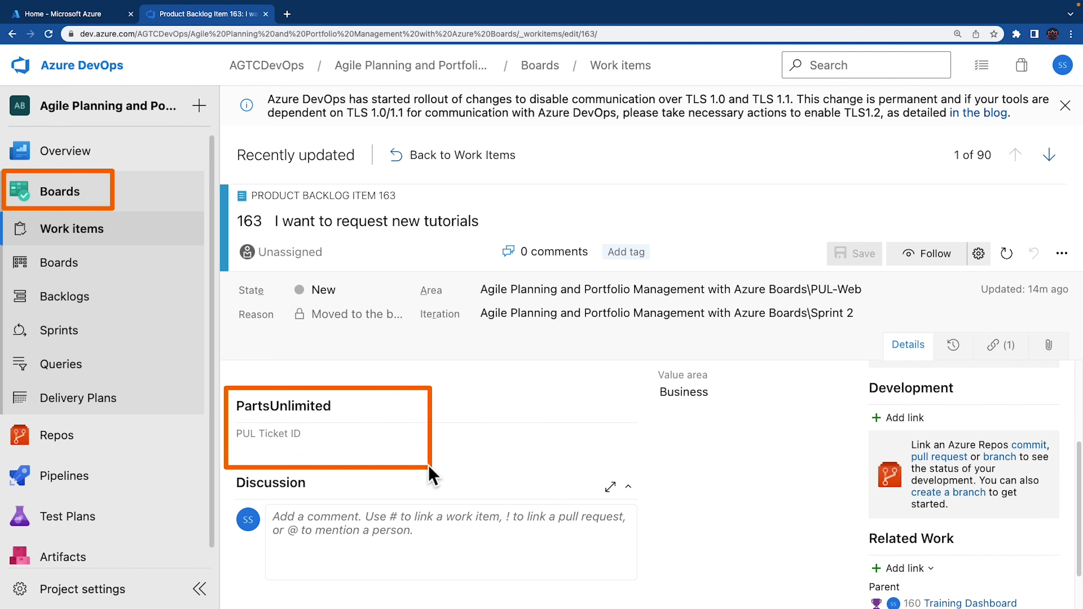
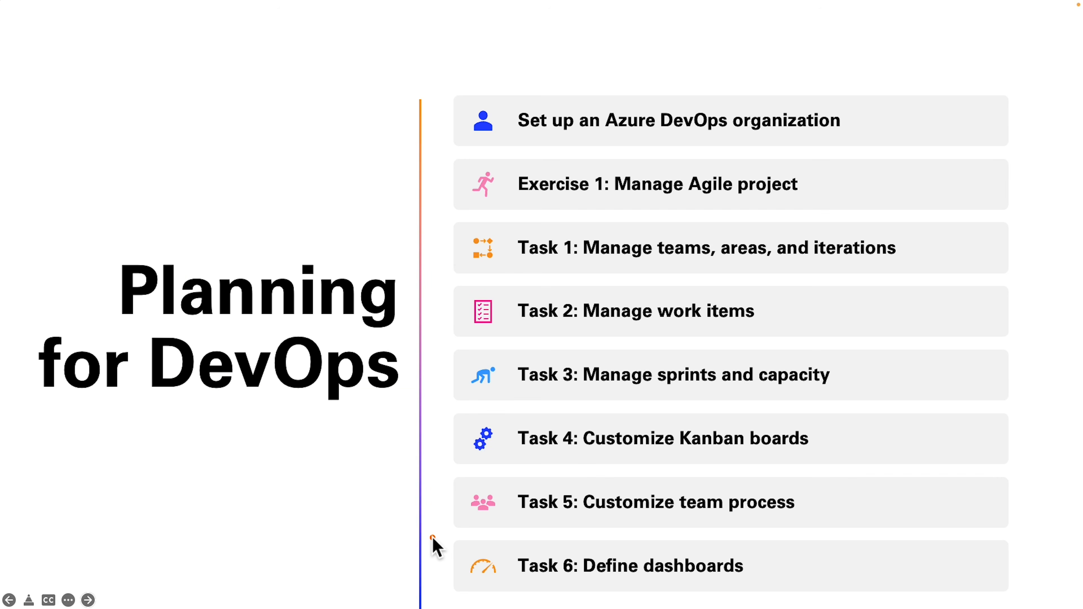
pyautogui.moveTo(435, 534)
pyautogui.mouseDown()
pyautogui.moveTo(561, 581)
pyautogui.moveTo(783, 590)
pyautogui.mouseUp()
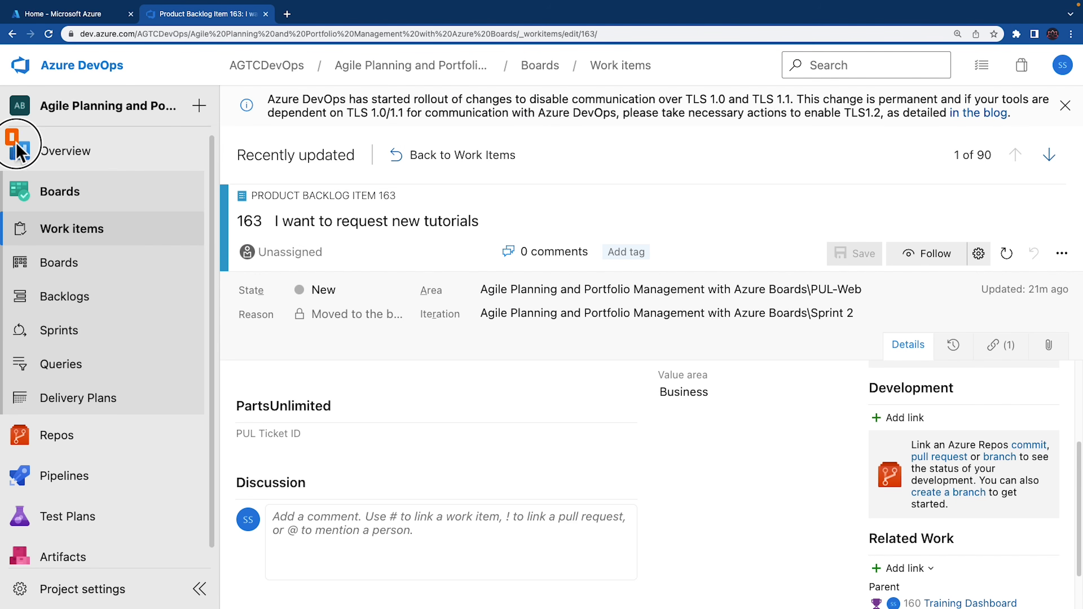
# Step: Open the Agile Planning and Portfolio Management team's Overview dashboard and review its widgets, including the user stories list and charts
pyautogui.click(88, 168)
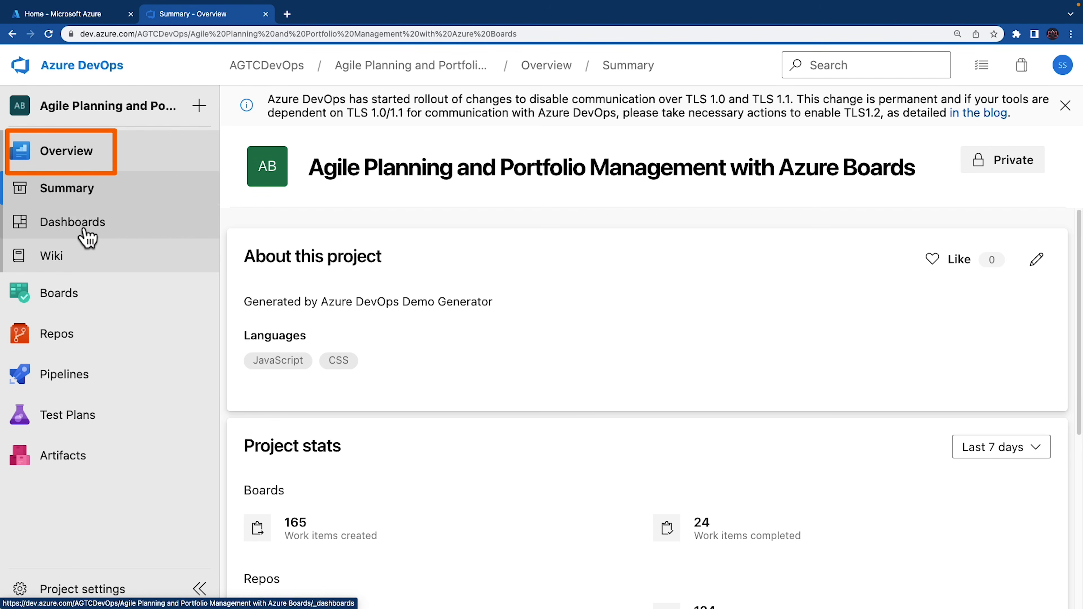
pyautogui.click(99, 233)
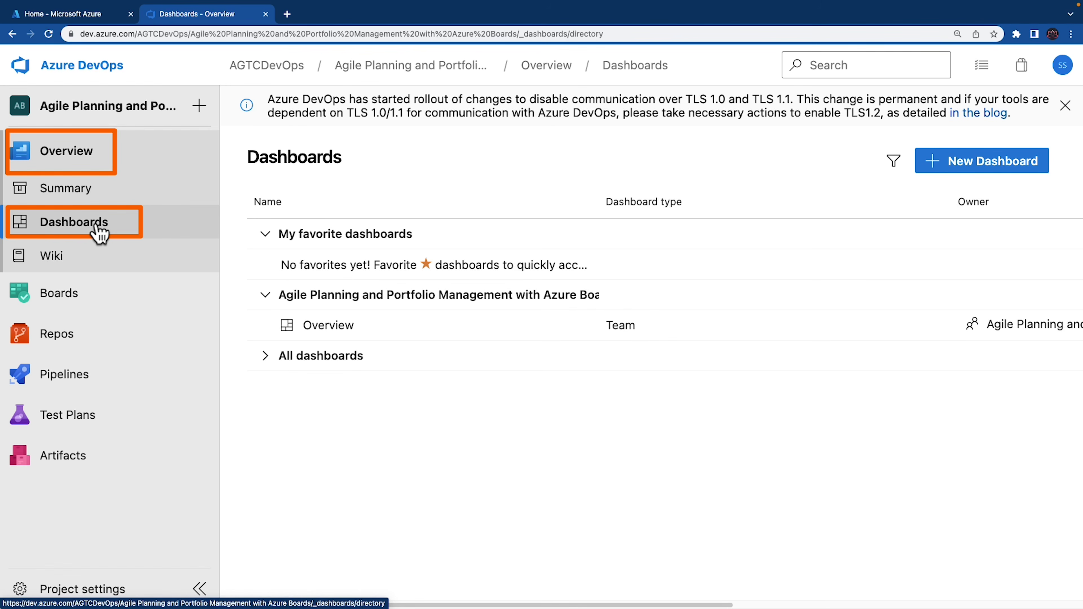
pyautogui.click(329, 325)
pyautogui.scroll(-3, 343, 346)
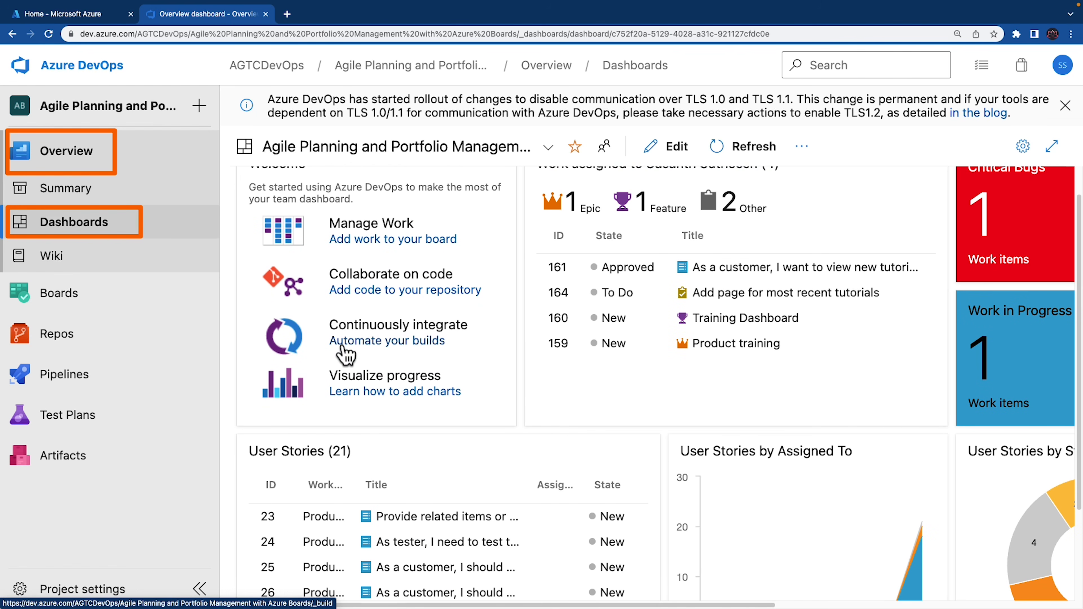
pyautogui.scroll(-3, 343, 358)
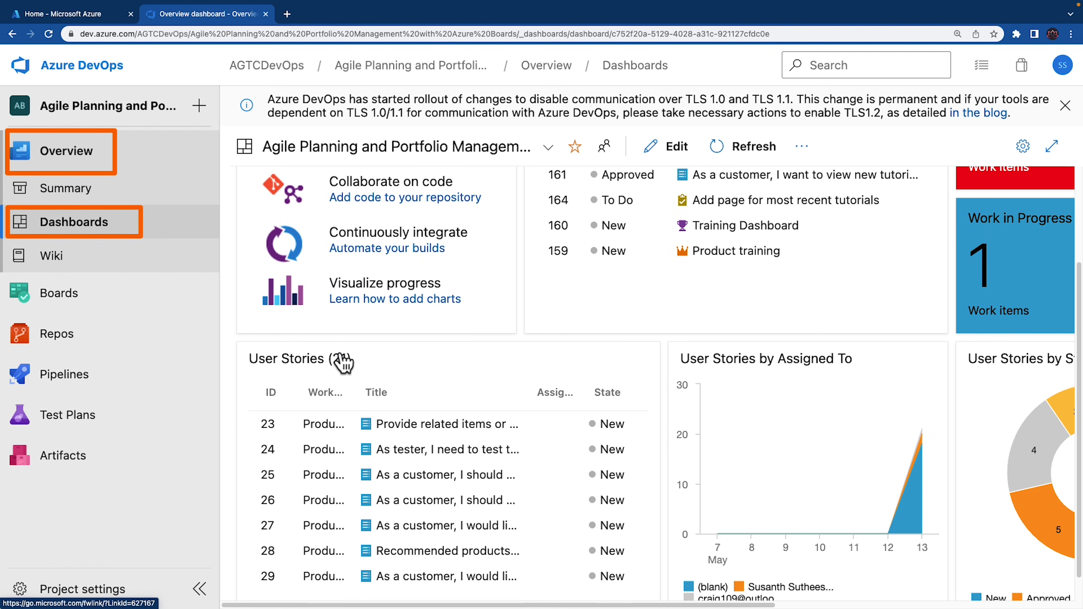
pyautogui.scroll(-1, 346, 354)
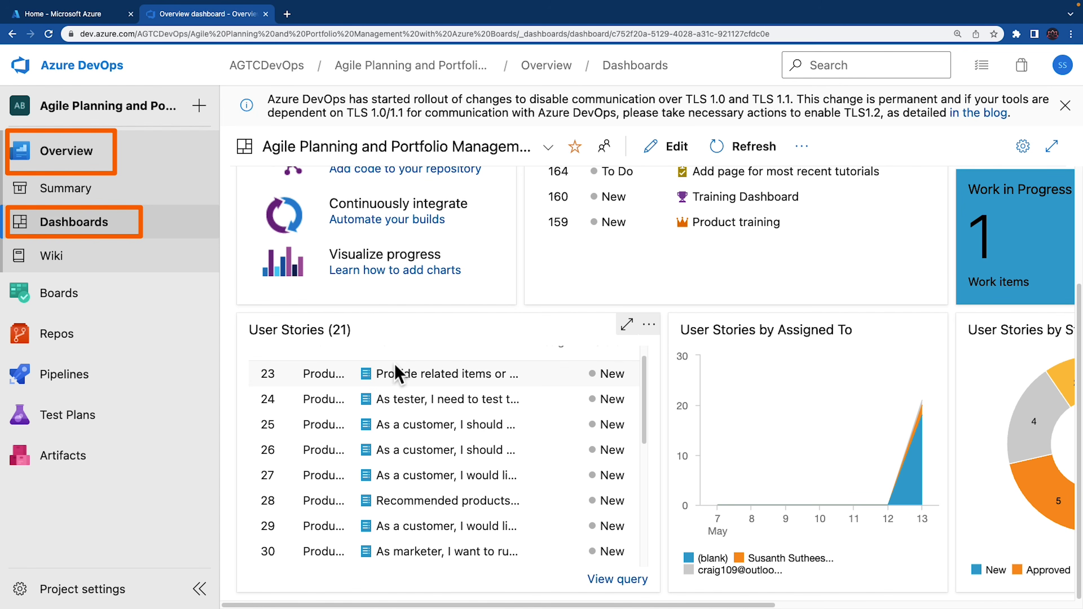
pyautogui.hscroll(1, 575, 376)
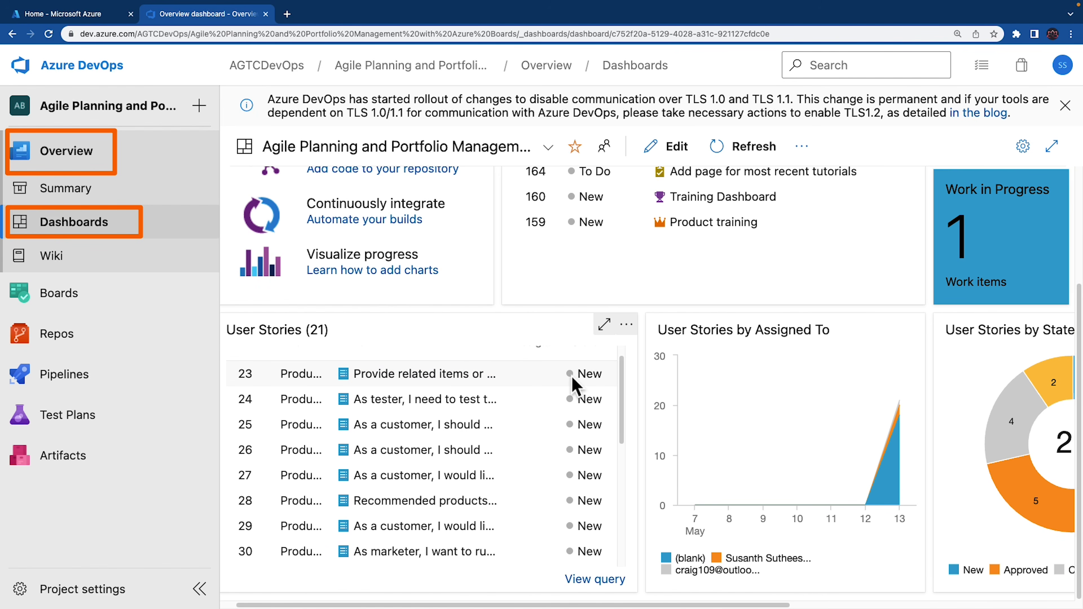
pyautogui.hscroll(-1, 575, 374)
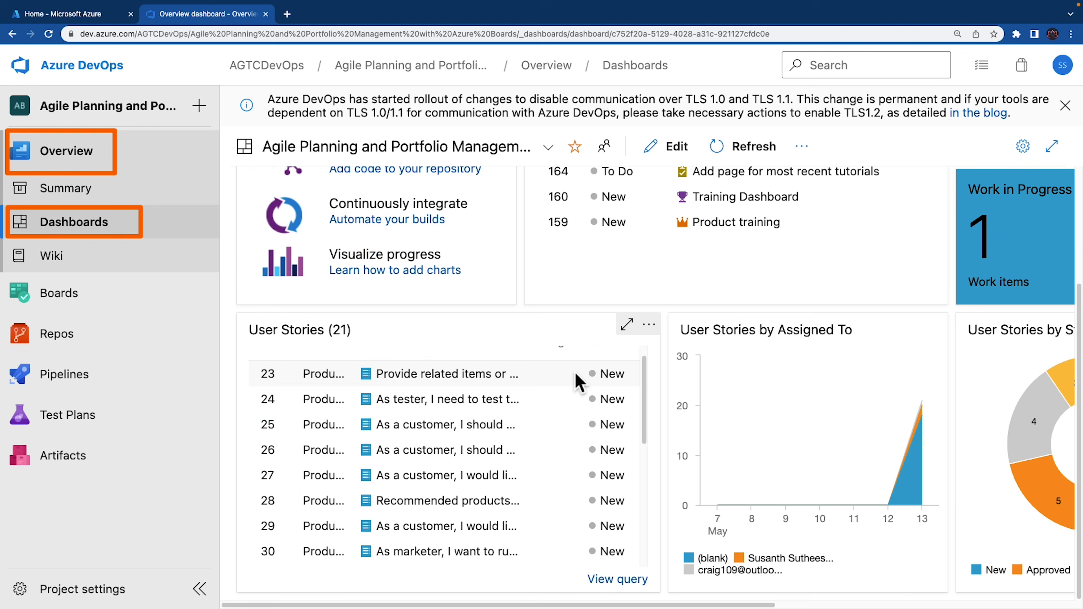
pyautogui.click(78, 230)
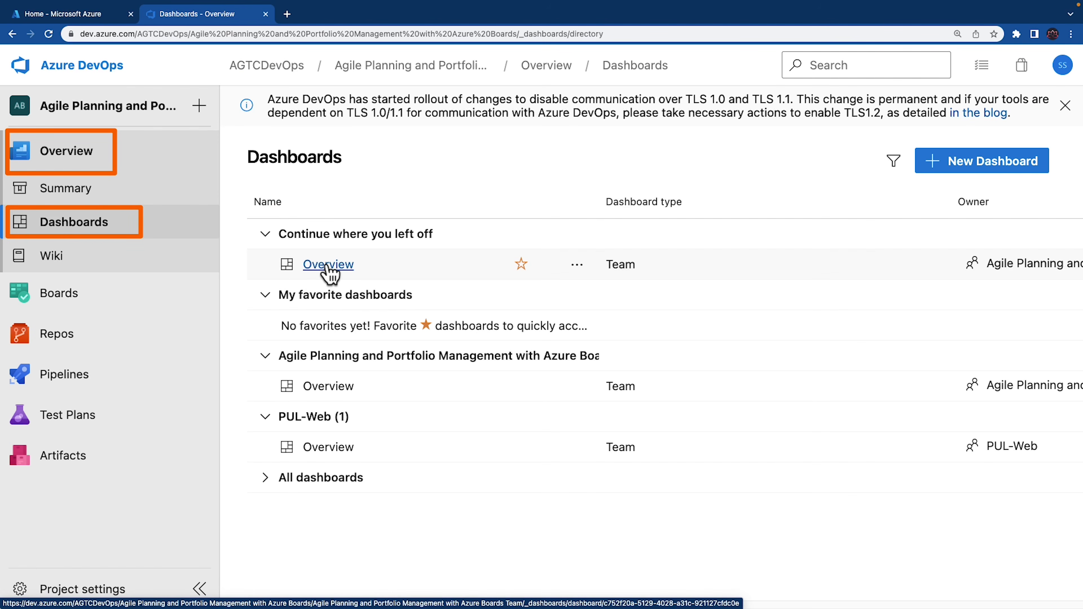
pyautogui.click(328, 266)
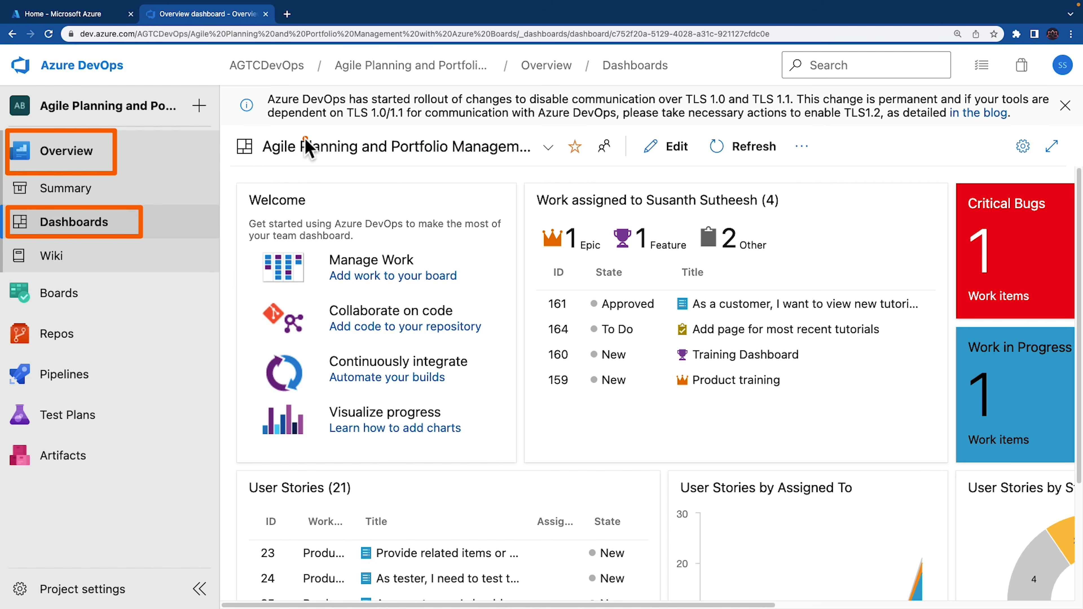
pyautogui.moveTo(232, 130); pyautogui.dragTo(294, 173)
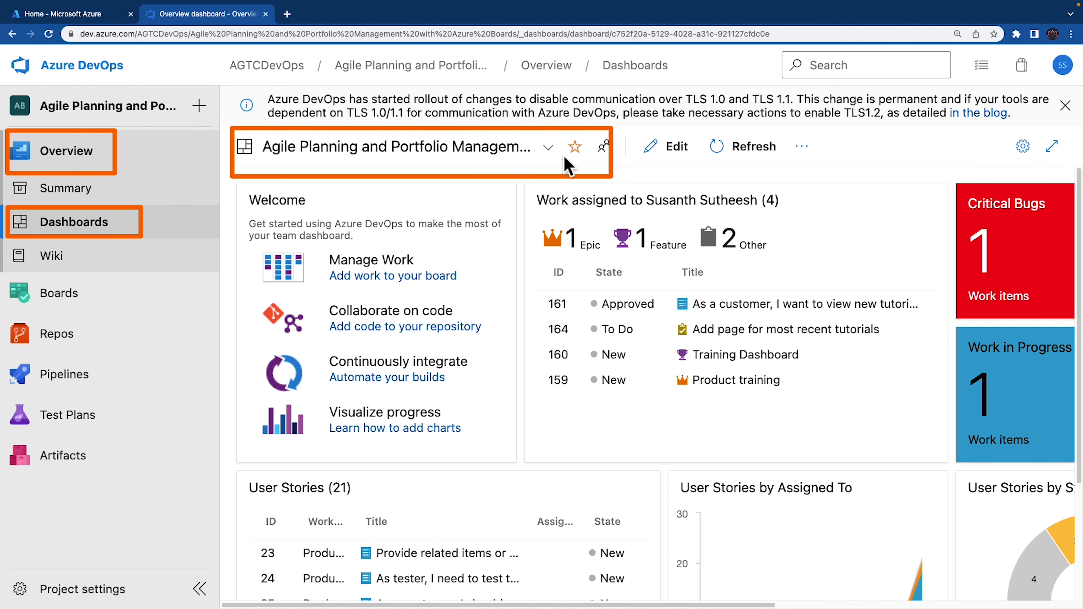
# Step: Create a team dashboard named Product training for the PUL-Web team
pyautogui.click(549, 147)
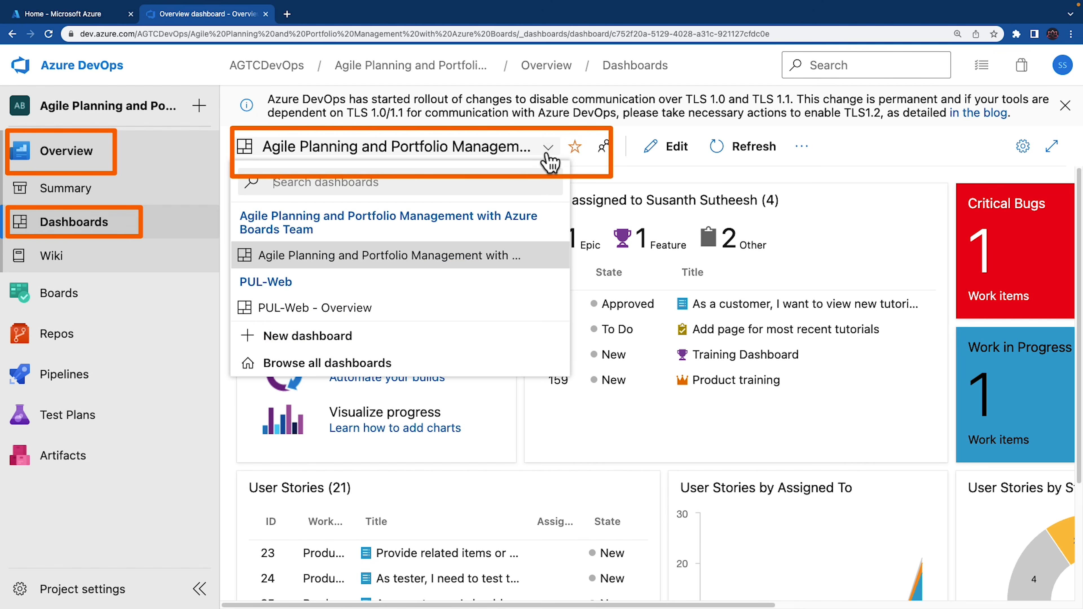
pyautogui.click(331, 339)
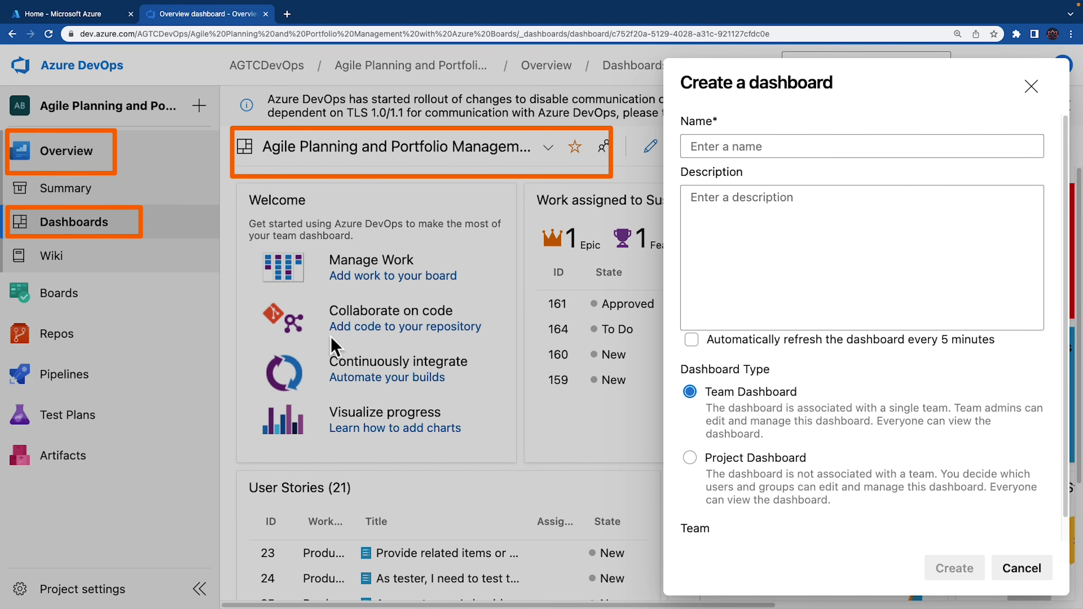
pyautogui.click(721, 148)
pyautogui.write('Product training')
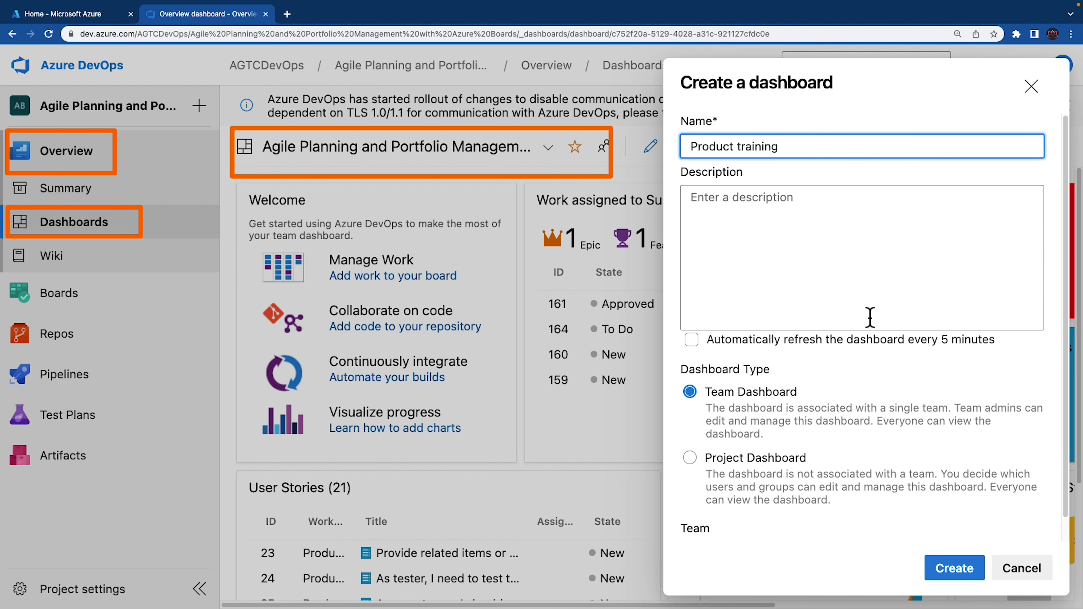
pyautogui.scroll(-1, 1045, 403)
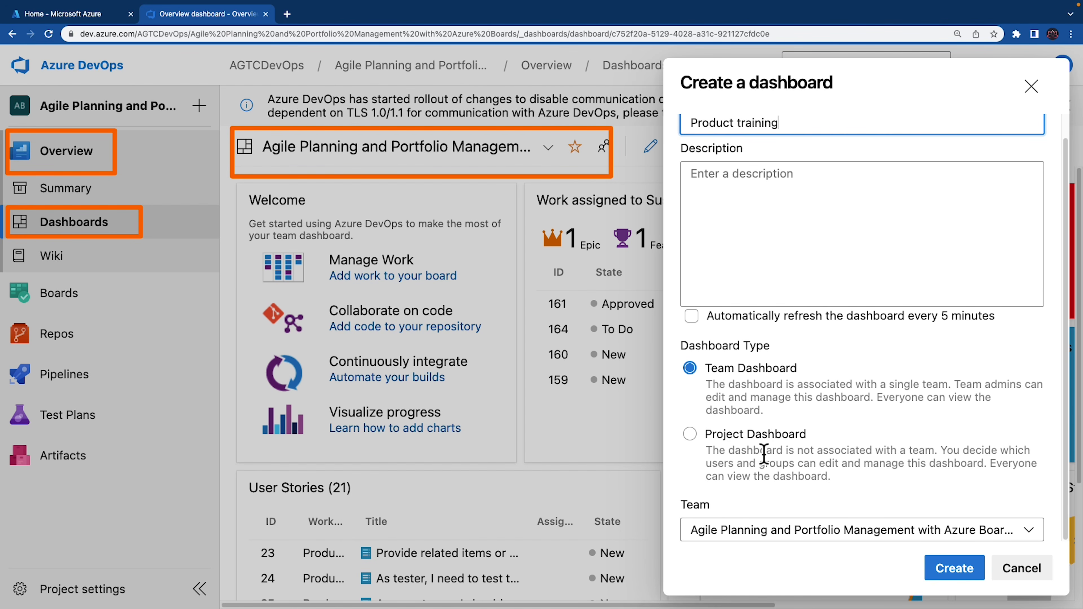
pyautogui.click(766, 539)
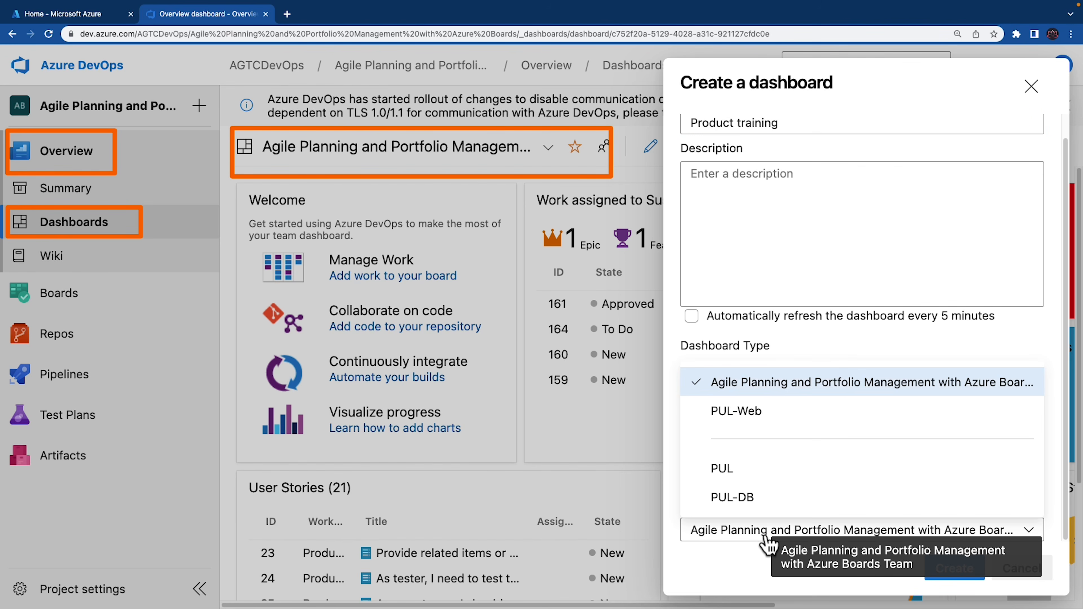
pyautogui.click(743, 413)
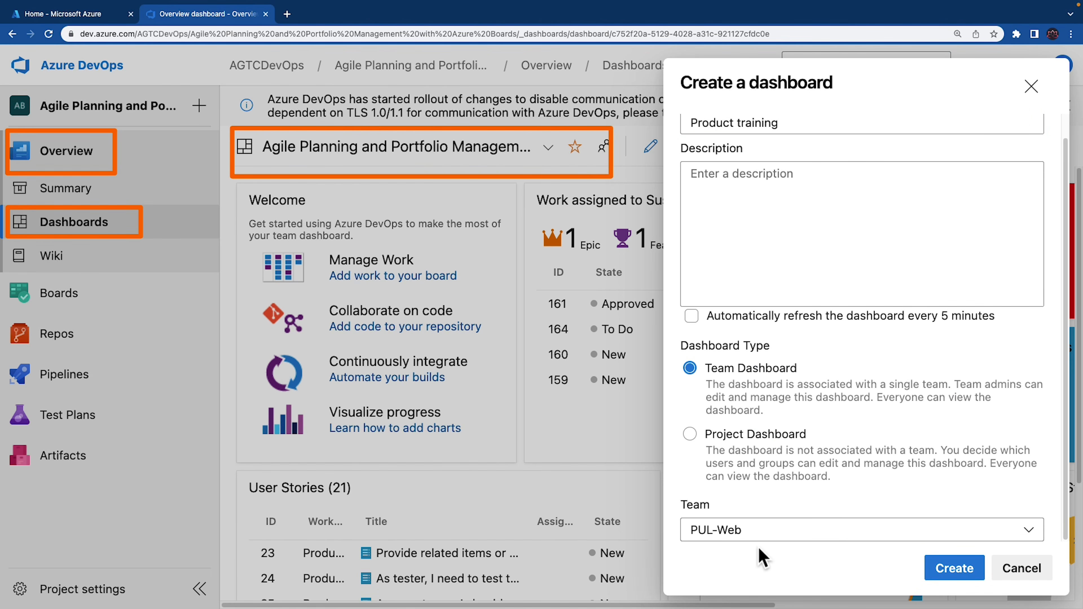
pyautogui.click(967, 583)
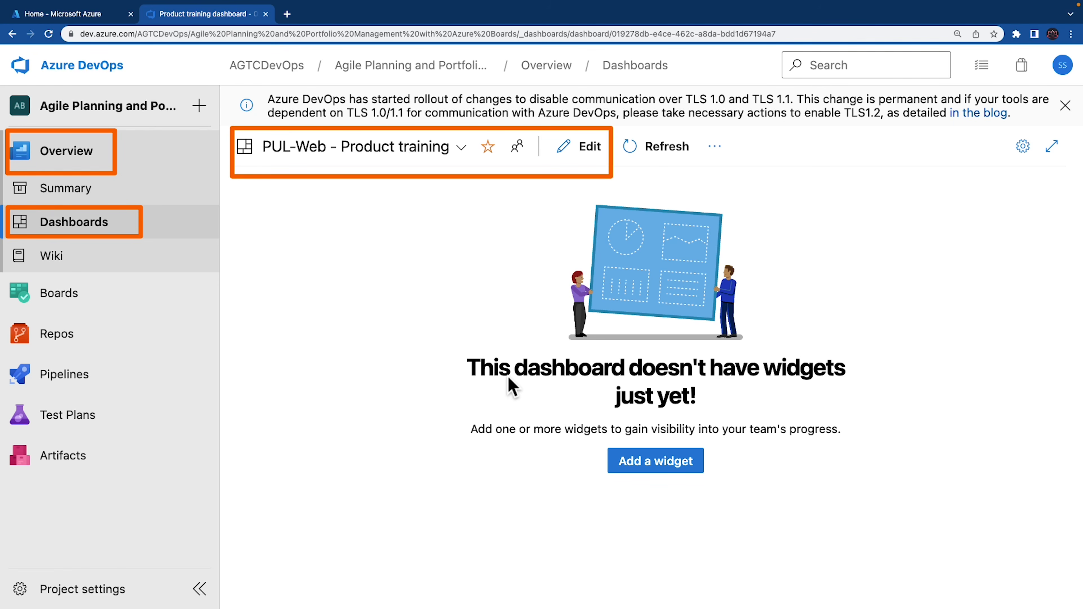
# Step: Add the Sprint Overview widget to the Product training dashboard and finish editing
pyautogui.click(645, 467)
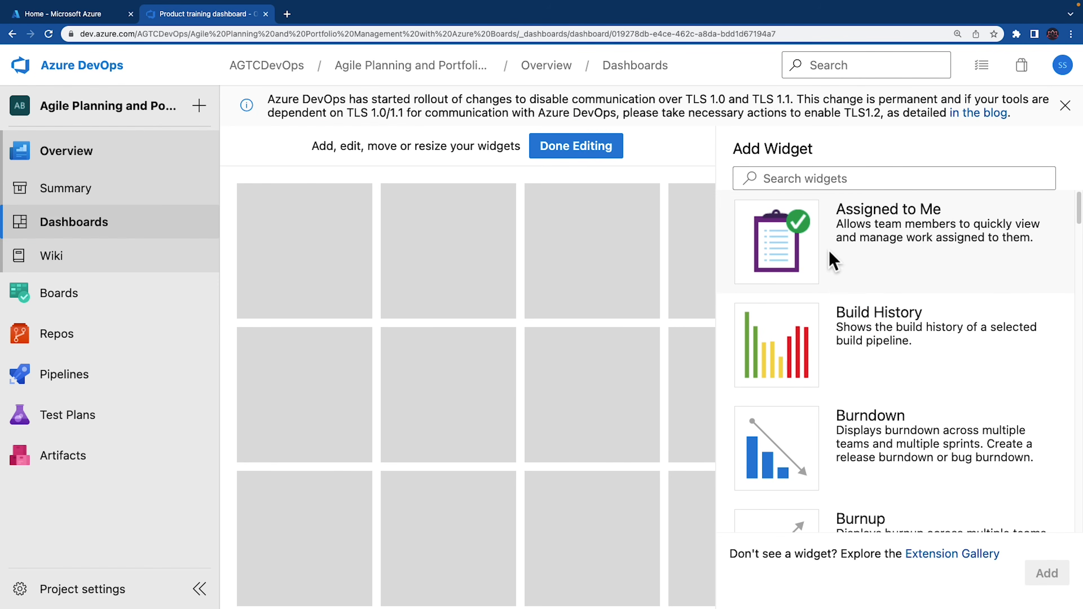
pyautogui.scroll(-7, 836, 307)
pyautogui.scroll(6, 842, 331)
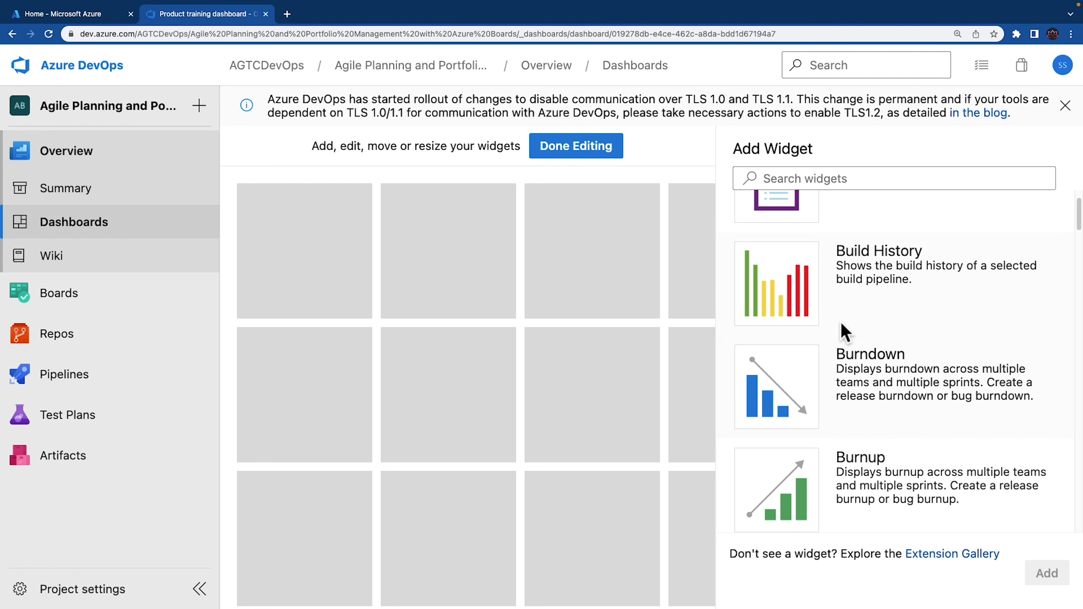
pyautogui.click(823, 179)
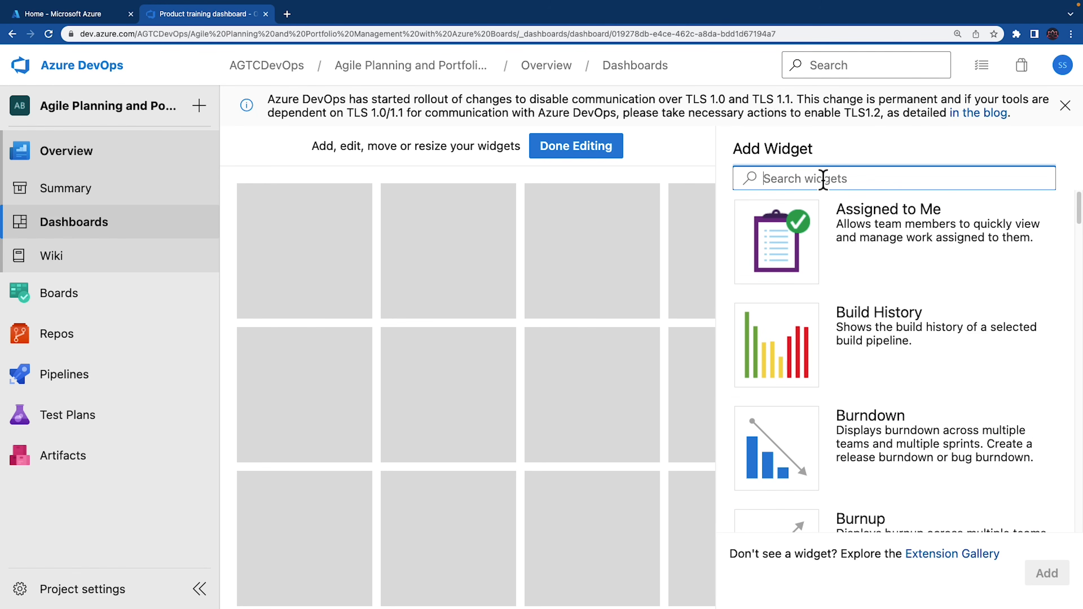
pyautogui.write('sprint')
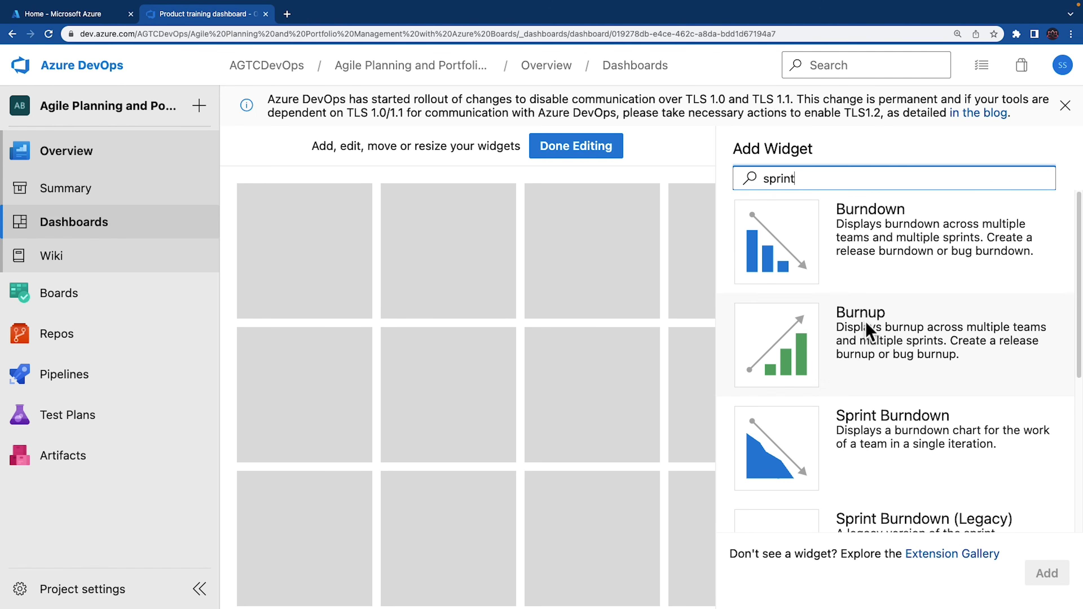
pyautogui.scroll(-6, 866, 324)
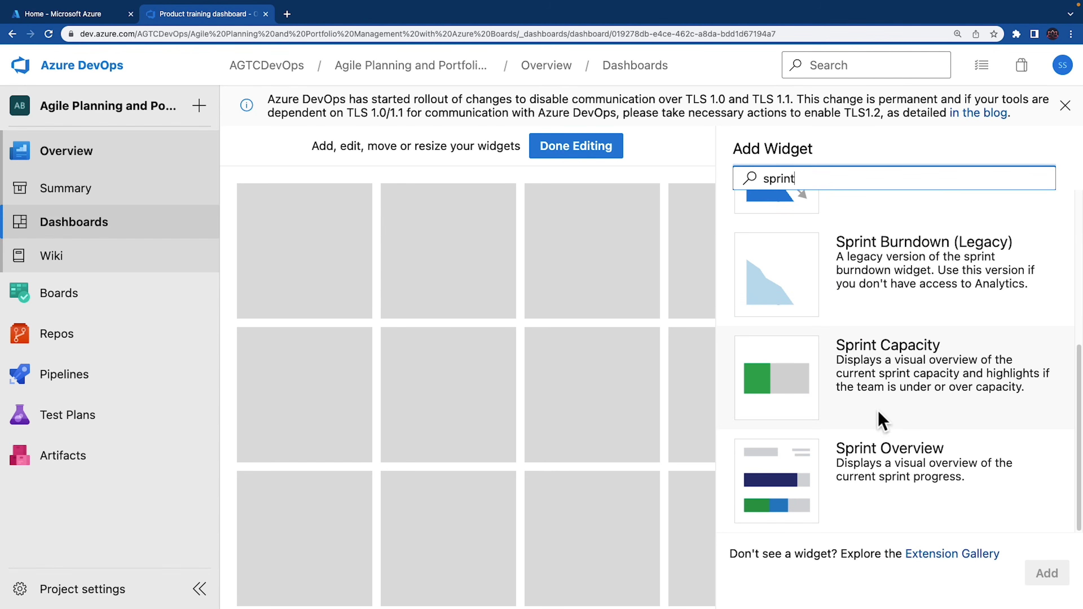
pyautogui.click(885, 470)
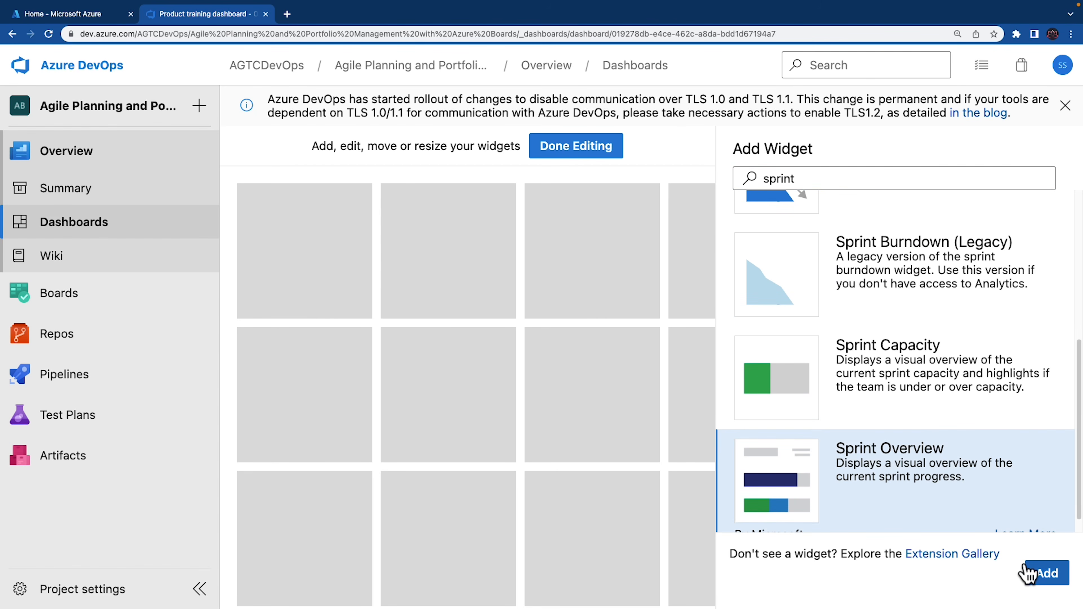
pyautogui.click(1041, 576)
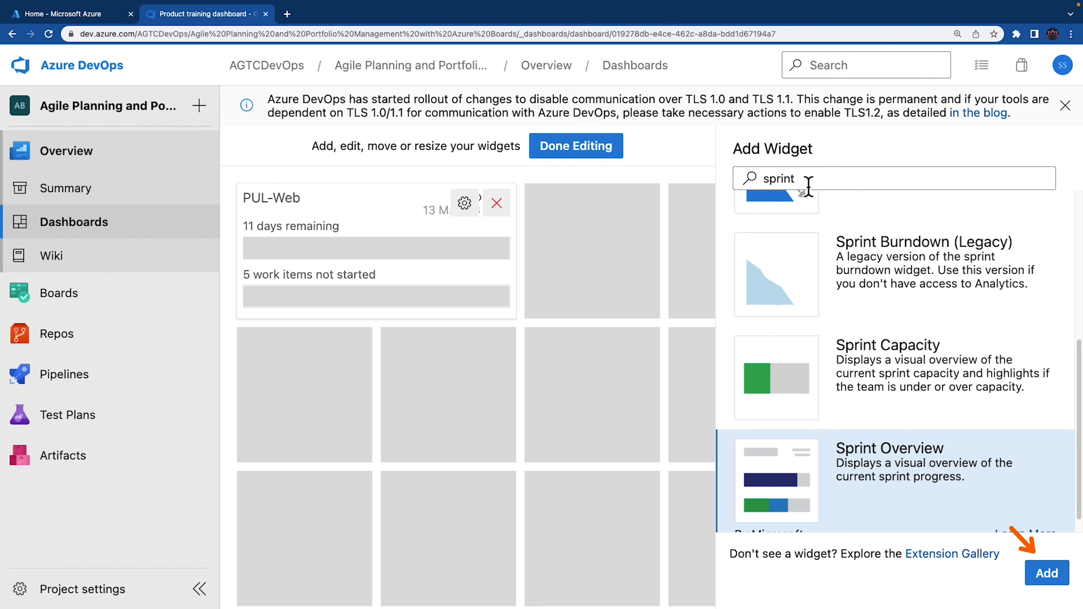
pyautogui.moveTo(813, 179); pyautogui.dragTo(763, 179)
pyautogui.press('BackSpace')
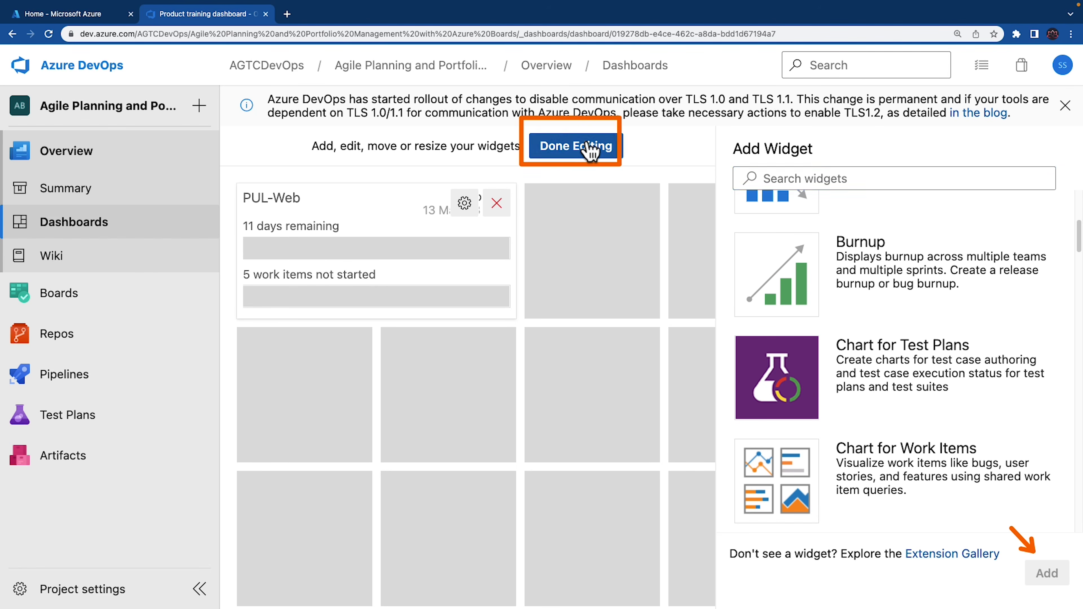
pyautogui.click(591, 147)
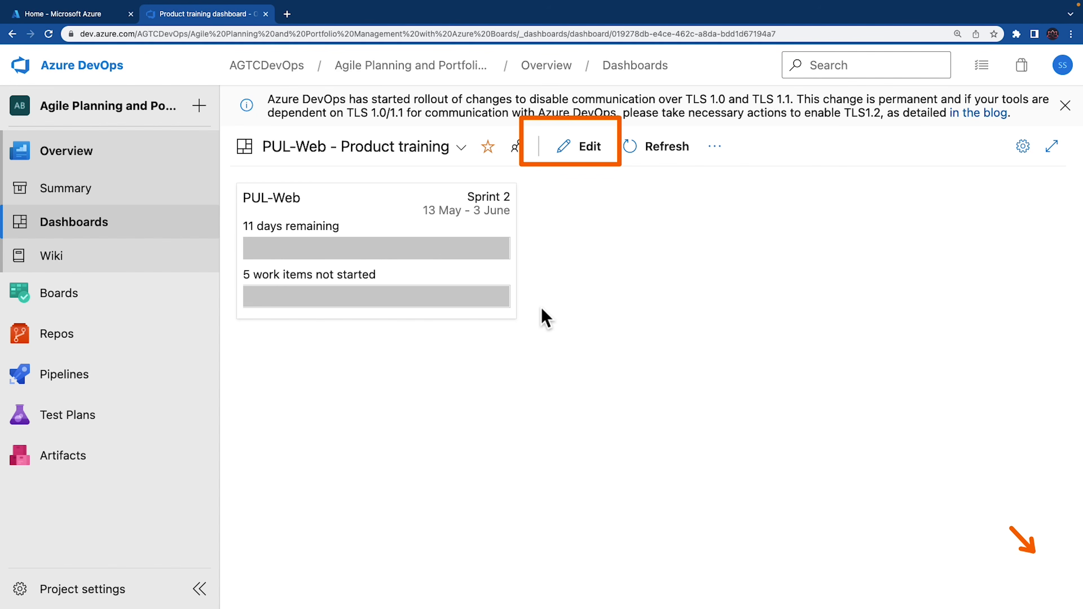
# Step: Add the Sprint Capacity widget to the dashboard, dismiss the TLS notice, and finish editing
pyautogui.click(586, 156)
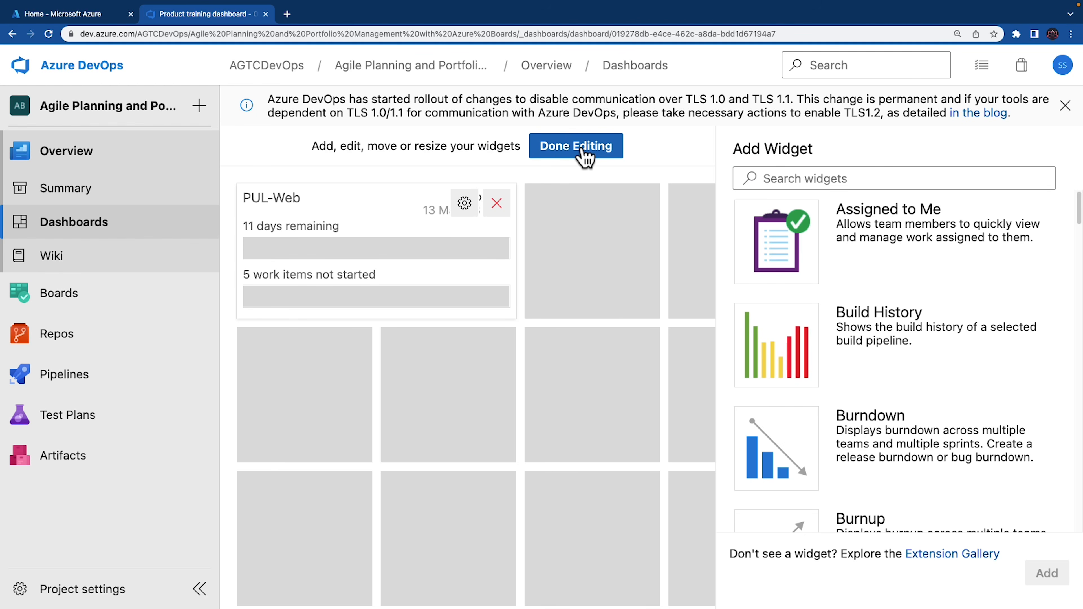
pyautogui.click(917, 184)
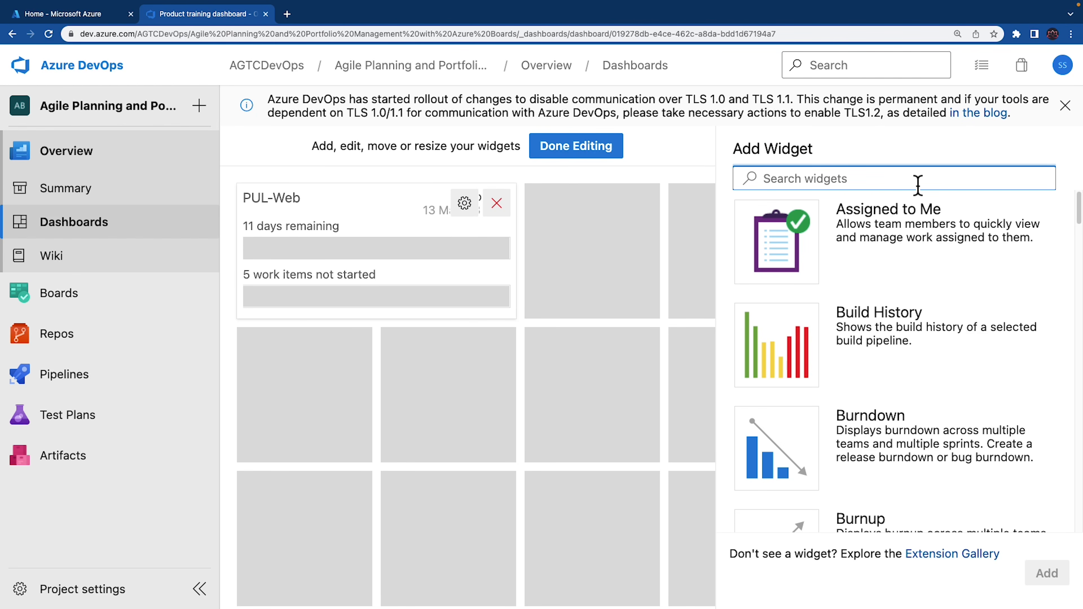
pyautogui.write('sprint')
pyautogui.scroll(-5, 923, 318)
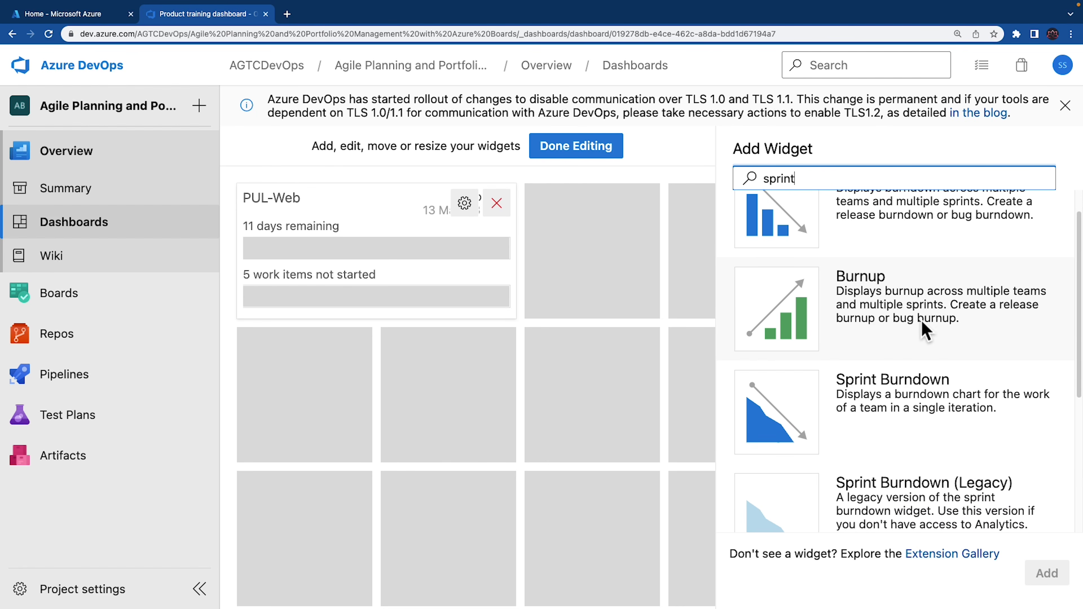
pyautogui.click(921, 374)
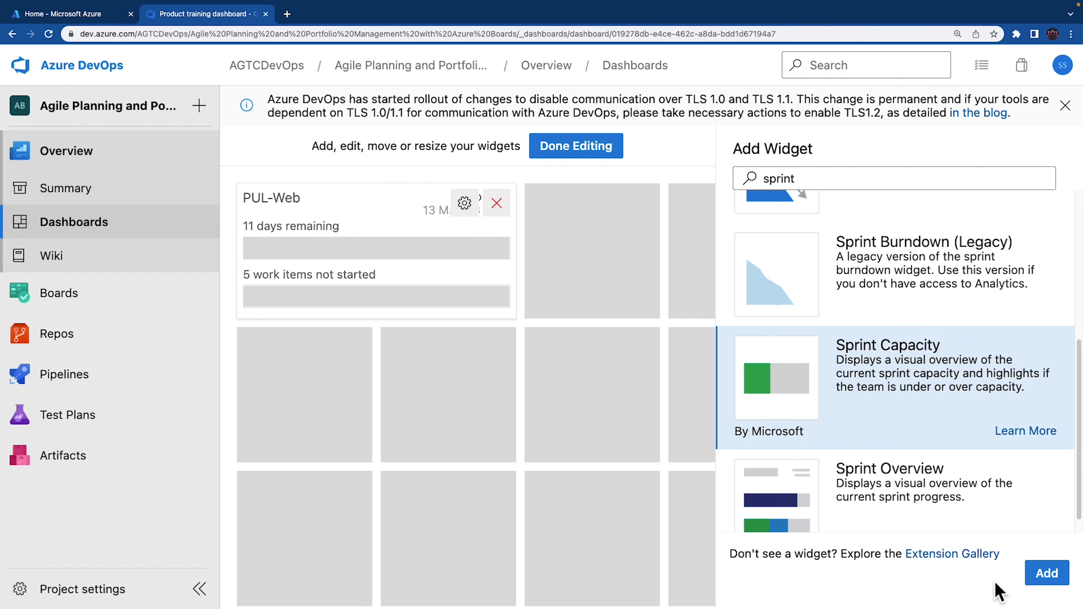
pyautogui.click(1051, 584)
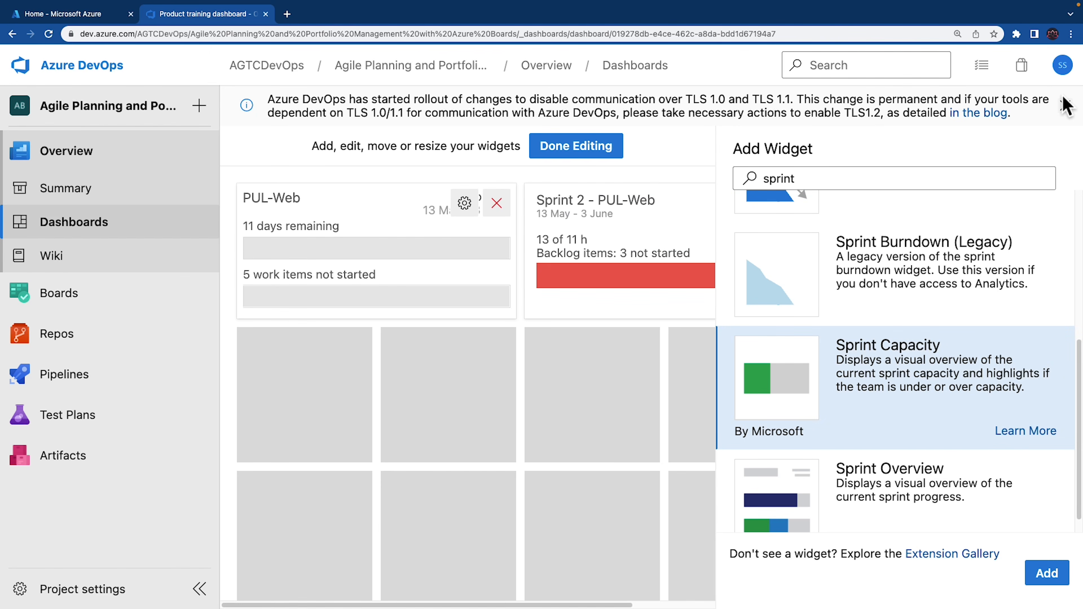
pyautogui.click(1065, 105)
pyautogui.click(605, 120)
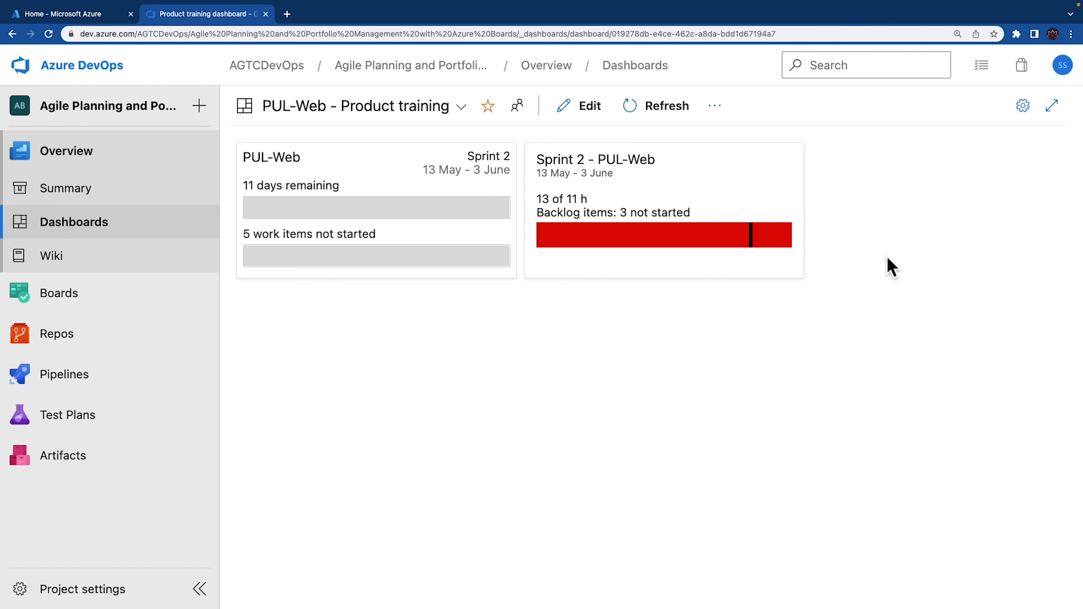
# Step: Move the Sprint Capacity widget directly beneath the Sprint Overview widget and finish editing the dashboard
pyautogui.click(648, 252)
pyautogui.moveTo(648, 252); pyautogui.dragTo(740, 150)
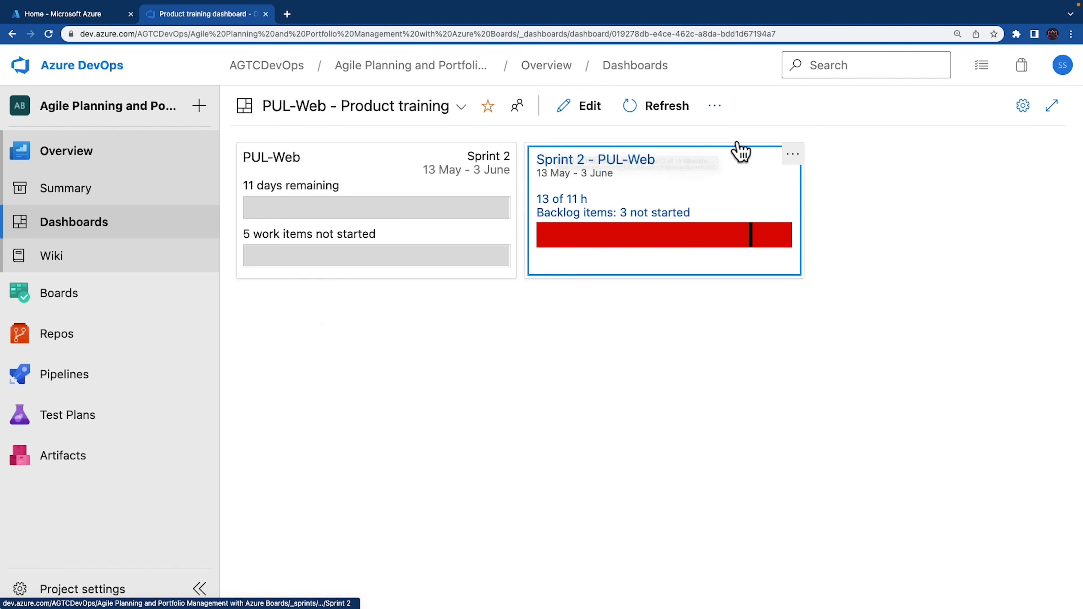
pyautogui.click(599, 113)
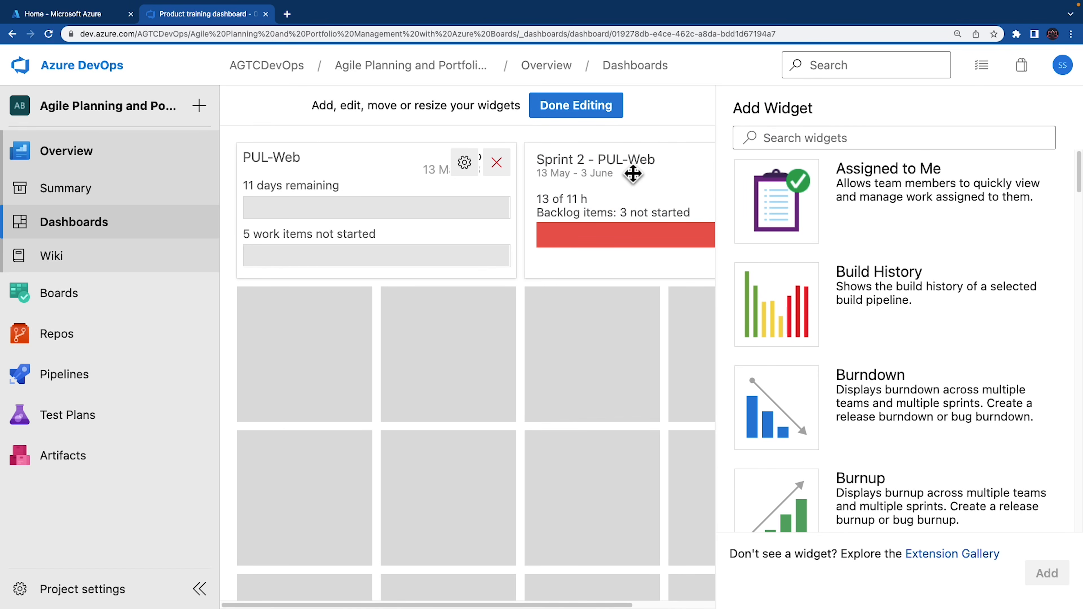
pyautogui.moveTo(634, 174); pyautogui.dragTo(364, 318)
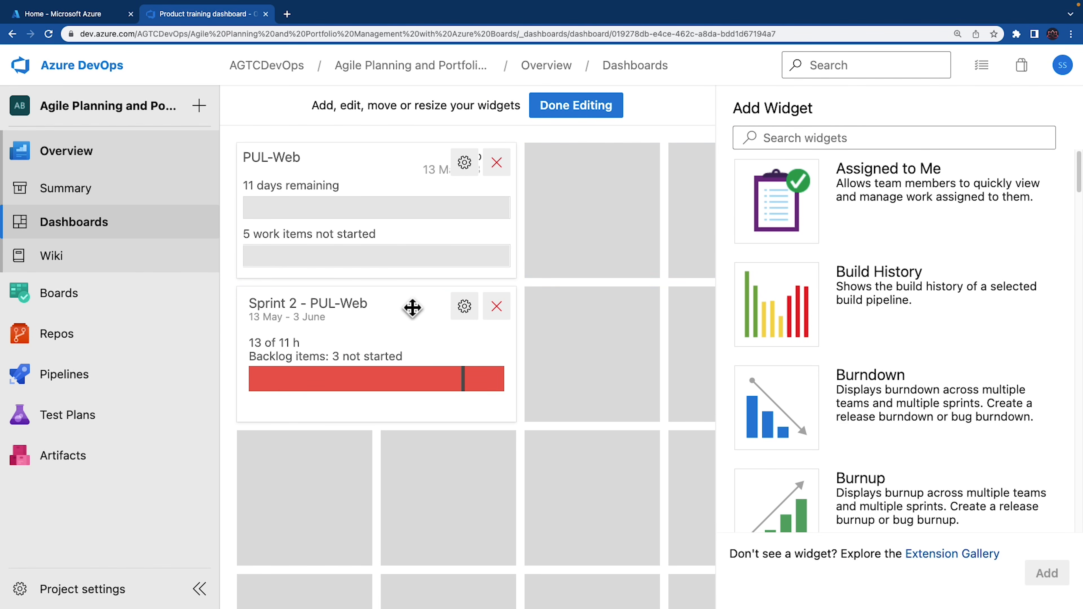
pyautogui.click(591, 112)
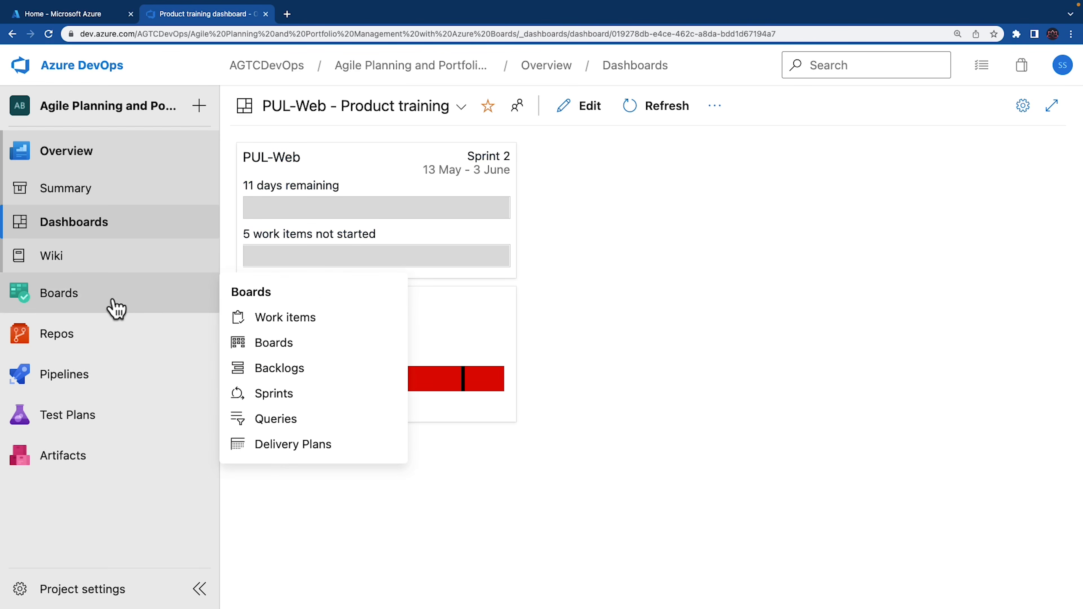
# Step: Create a new work item query and set its Work Item Type clause to Task
pyautogui.moveTo(87, 301)
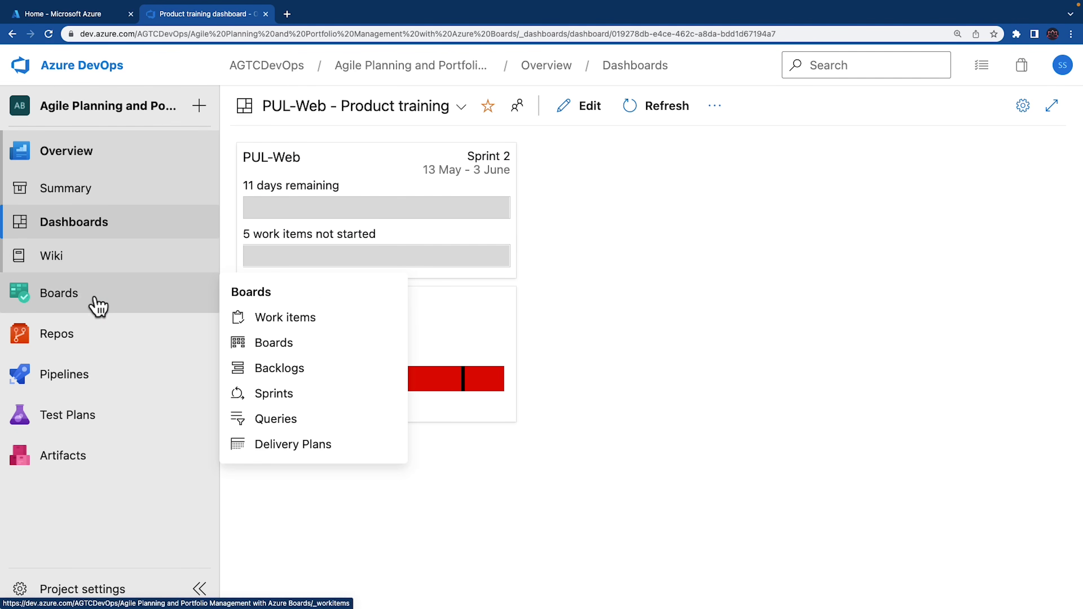
pyautogui.click(275, 420)
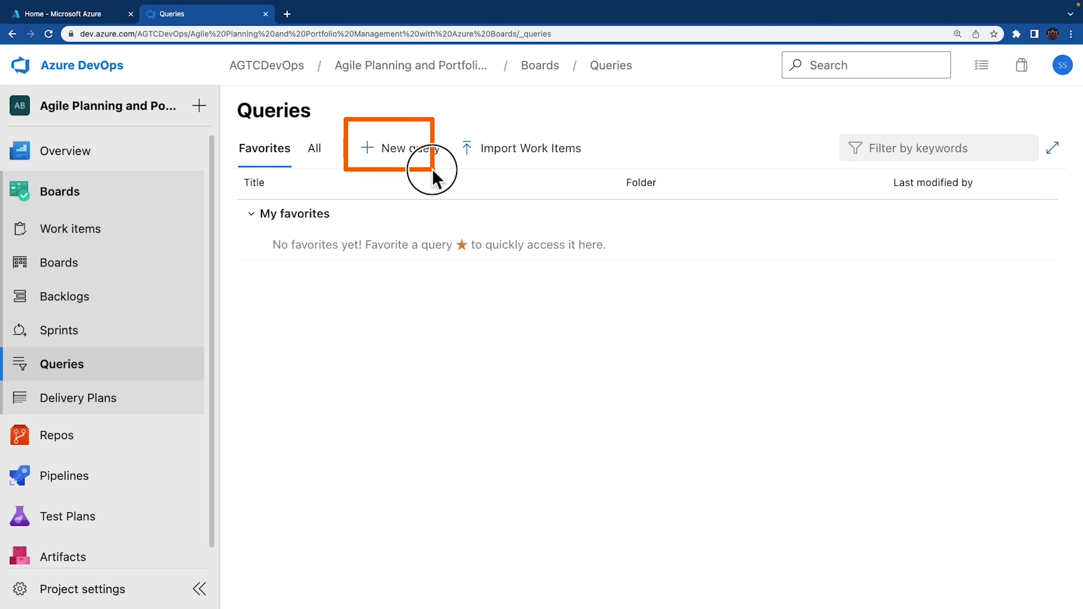
pyautogui.click(430, 155)
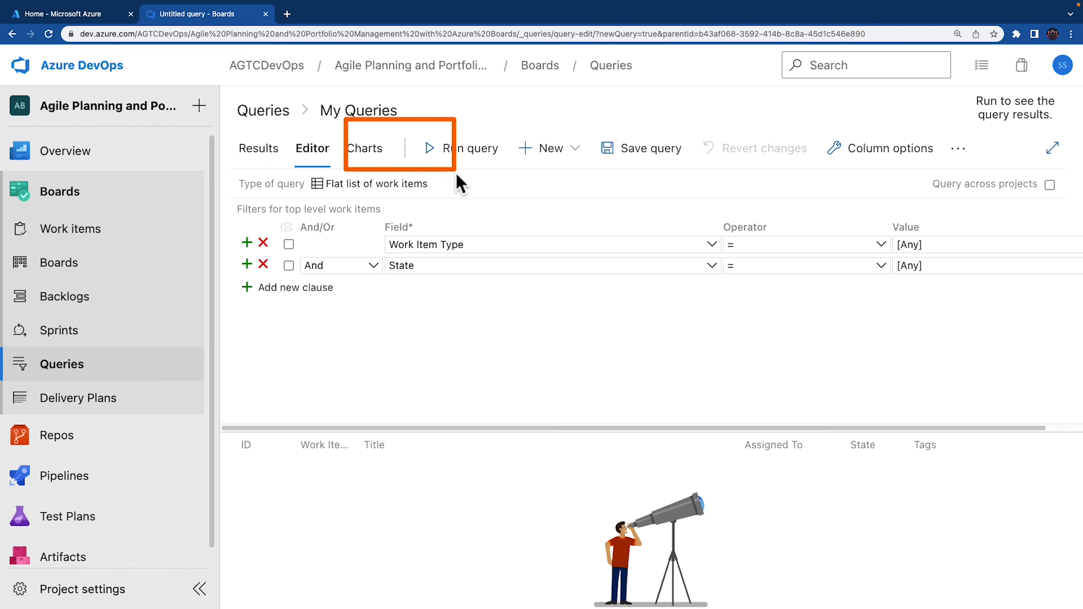
pyautogui.moveTo(683, 429); pyautogui.dragTo(726, 429)
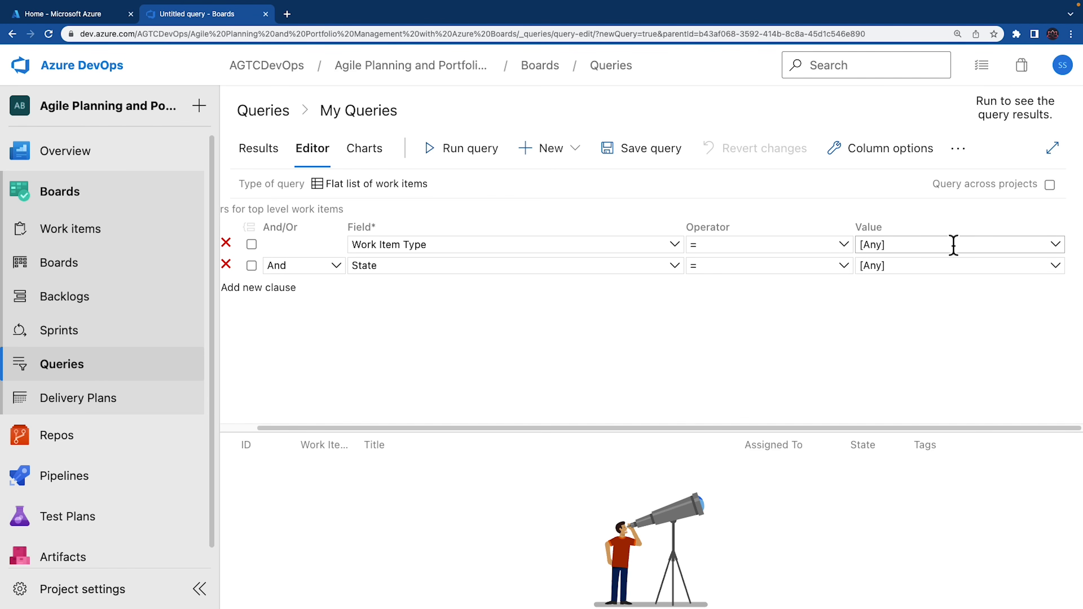
pyautogui.click(1056, 245)
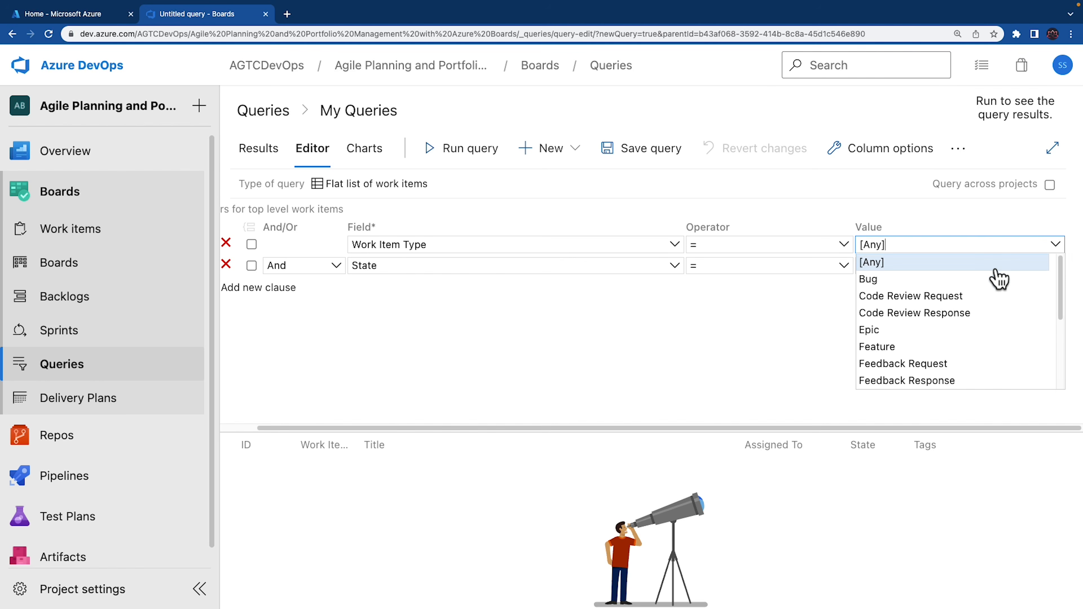
pyautogui.scroll(-3, 881, 349)
pyautogui.click(887, 330)
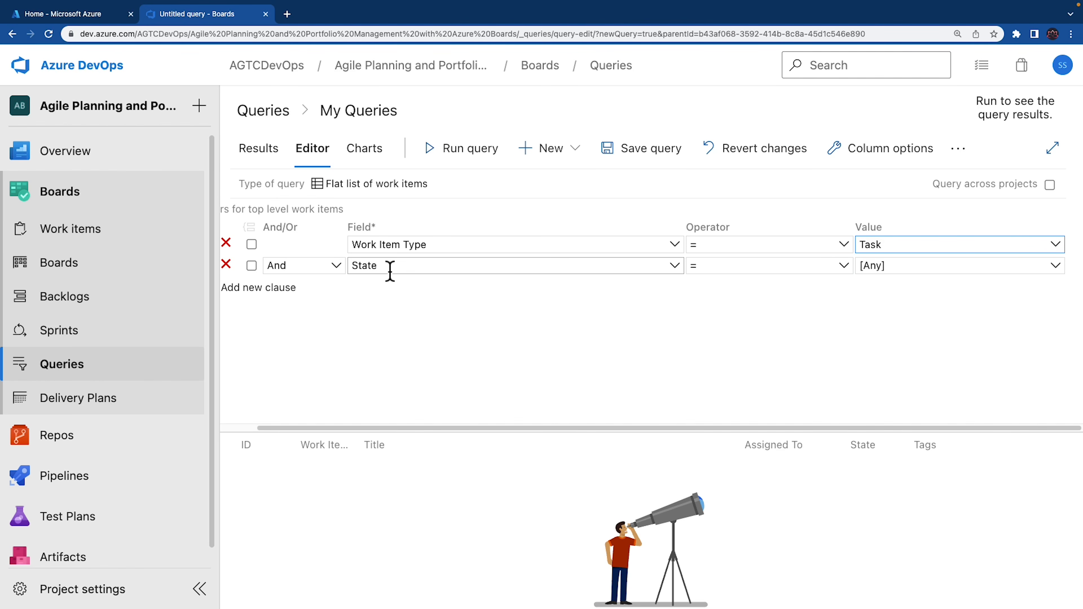
# Step: Change the query's second clause to Area Path Under the project's PUL-Web area
pyautogui.click(405, 268)
pyautogui.scroll(5, 641, 319)
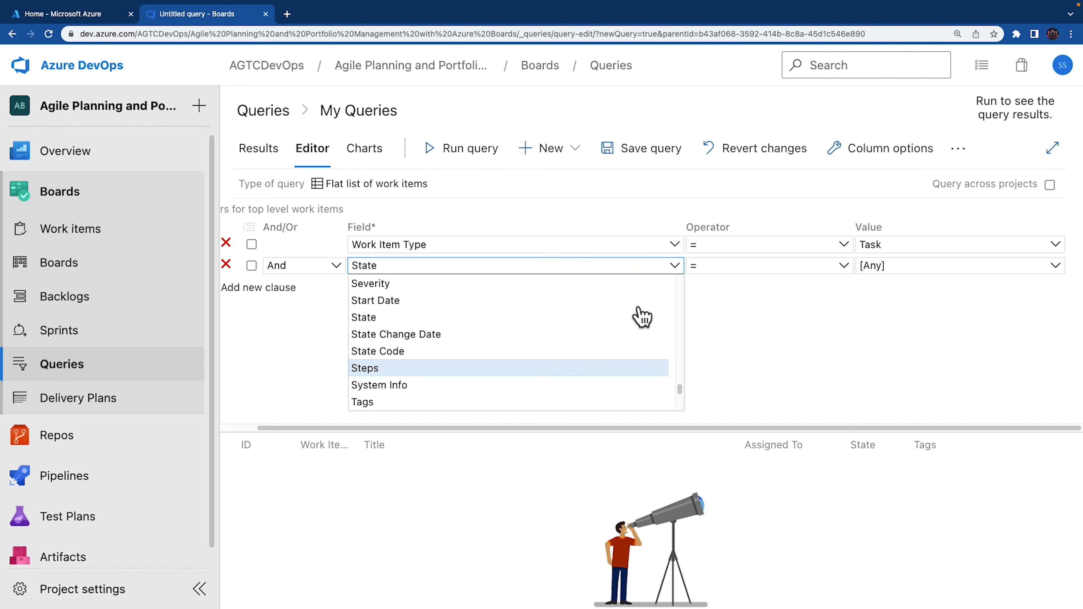
pyautogui.scroll(15, 639, 311)
pyautogui.click(488, 351)
pyautogui.click(844, 266)
pyautogui.click(731, 317)
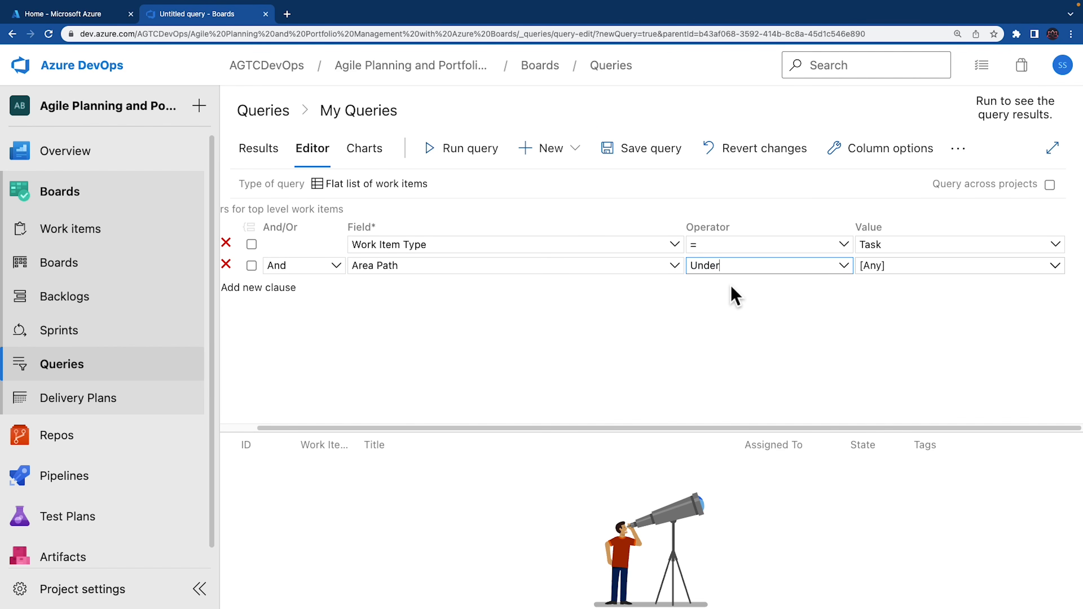
pyautogui.click(1058, 268)
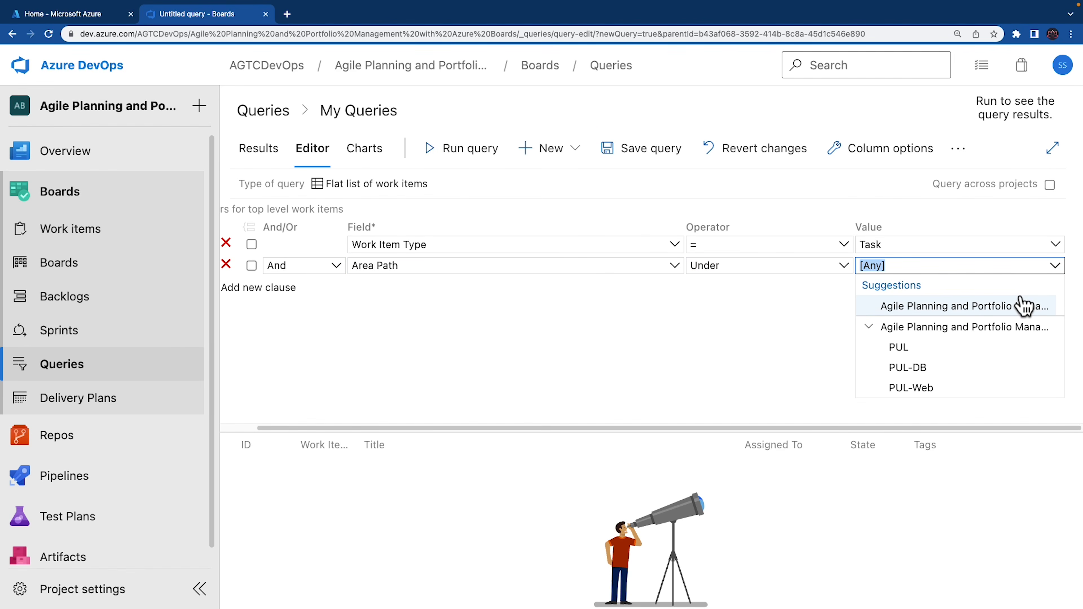
pyautogui.click(922, 393)
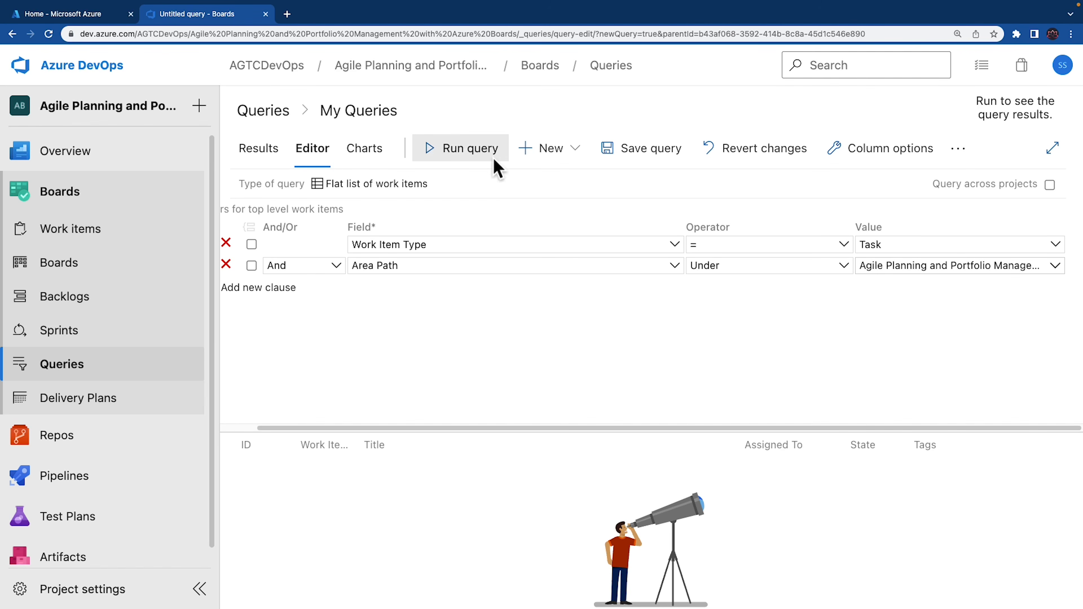
pyautogui.click(629, 158)
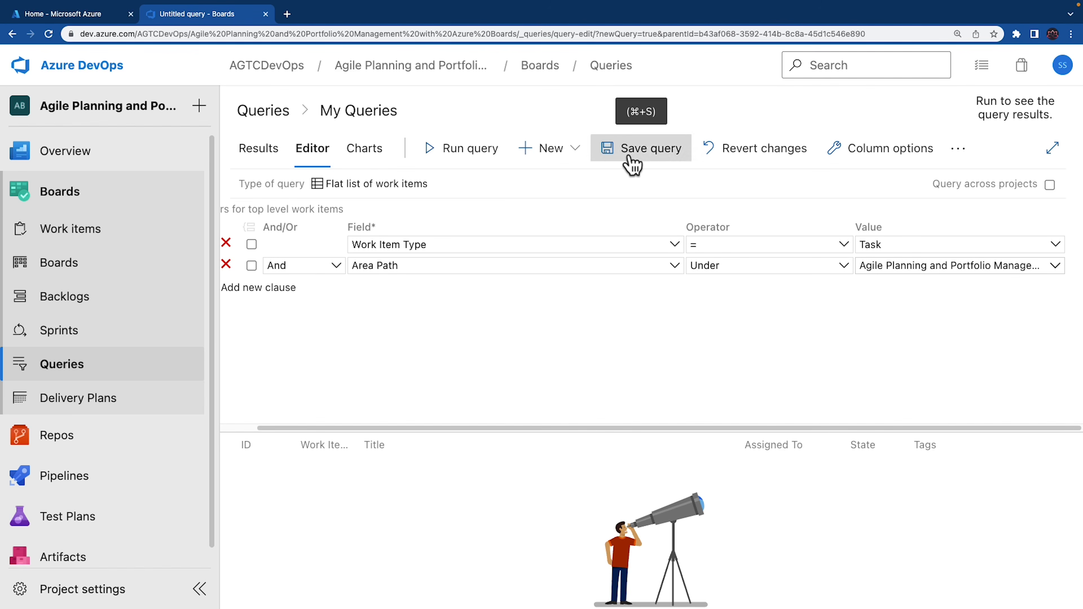
pyautogui.write('Web tasks')
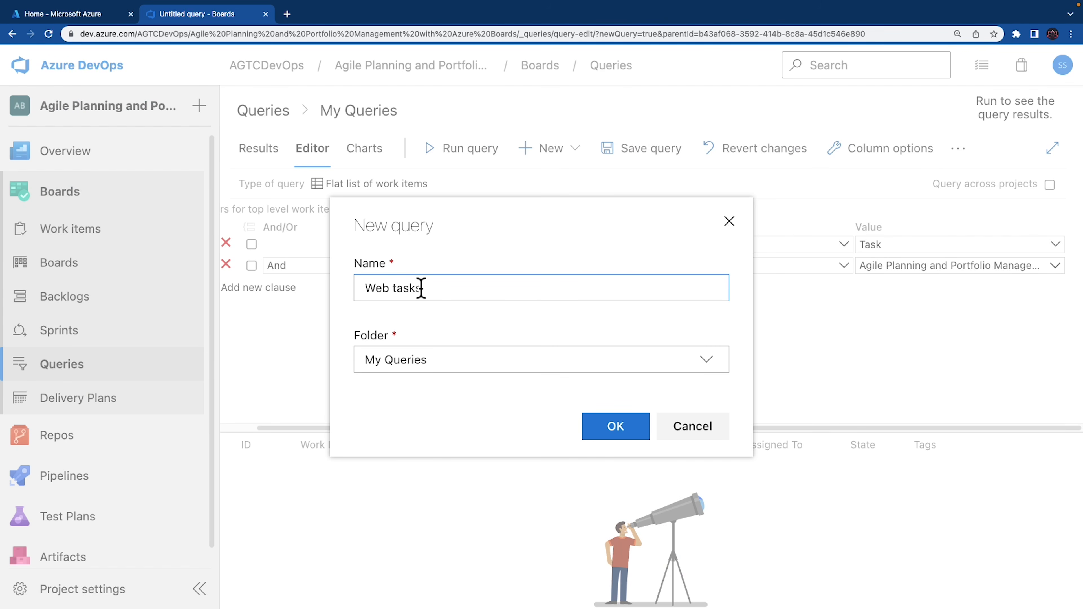
pyautogui.tripleClick(373, 287)
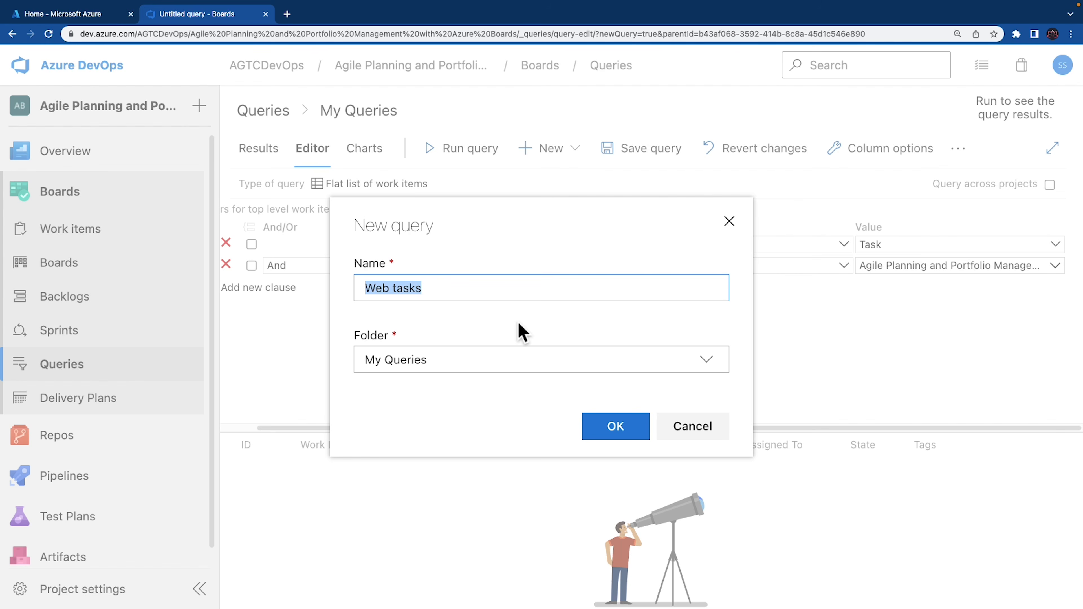
pyautogui.click(548, 360)
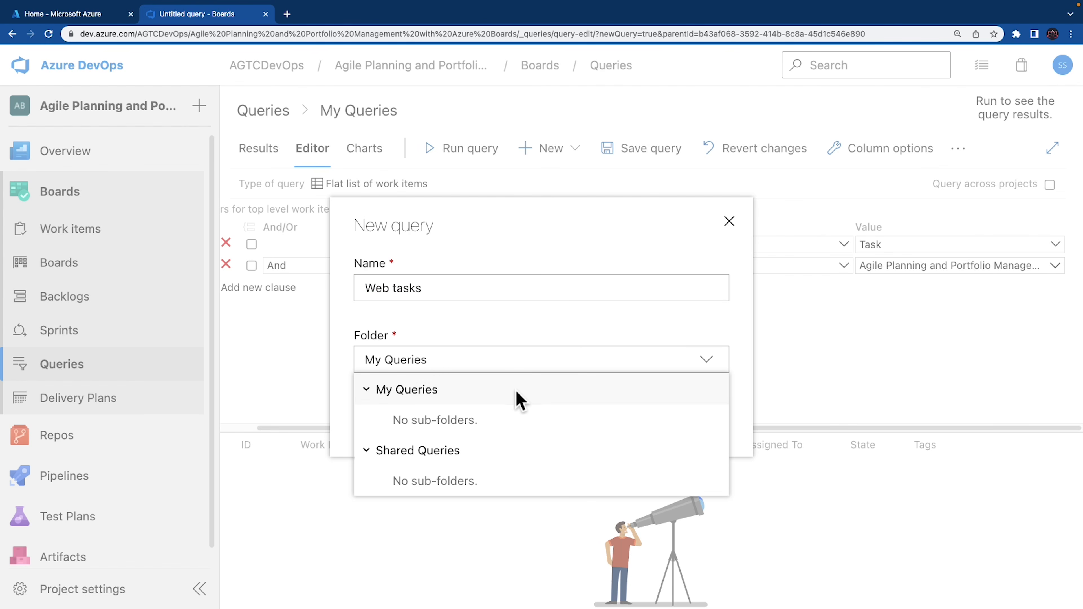
pyautogui.click(438, 456)
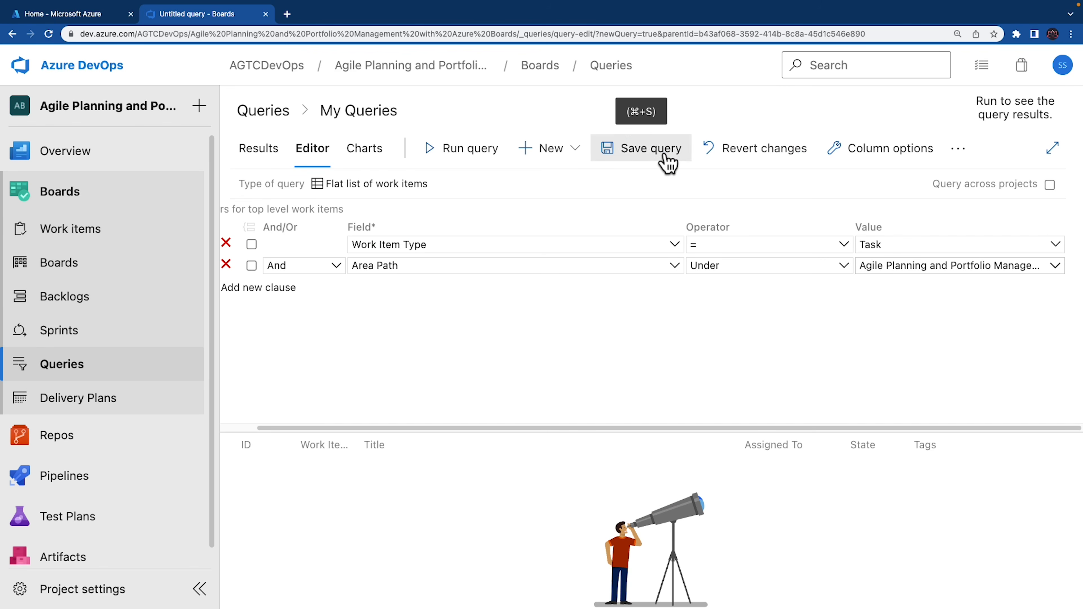
# Step: Save the query as "Web tasks" in the Shared Queries folder
pyautogui.click(664, 155)
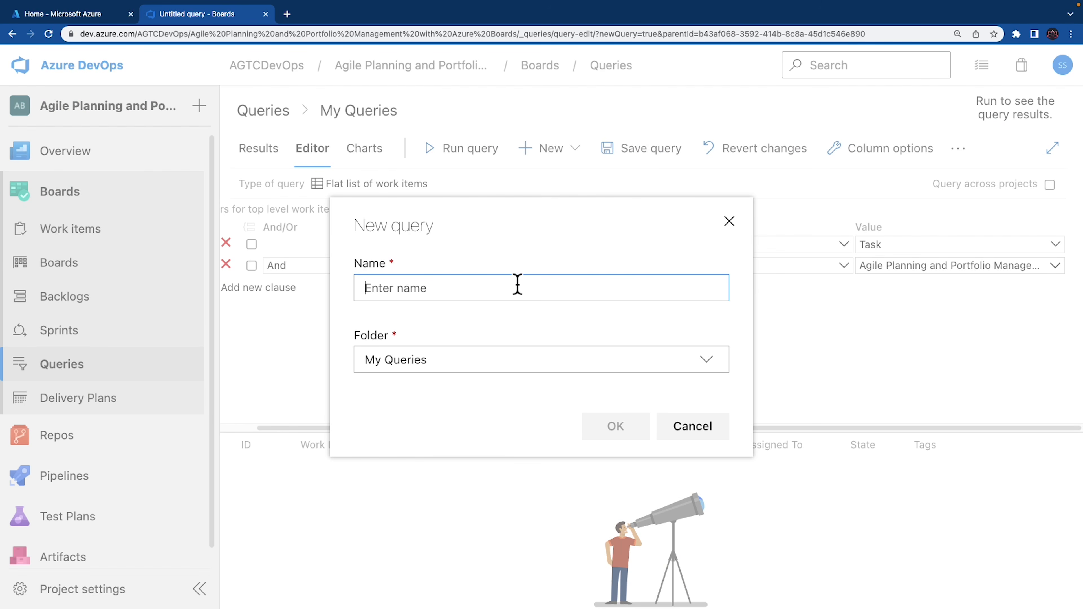
pyautogui.write('Web tasks')
pyautogui.click(474, 358)
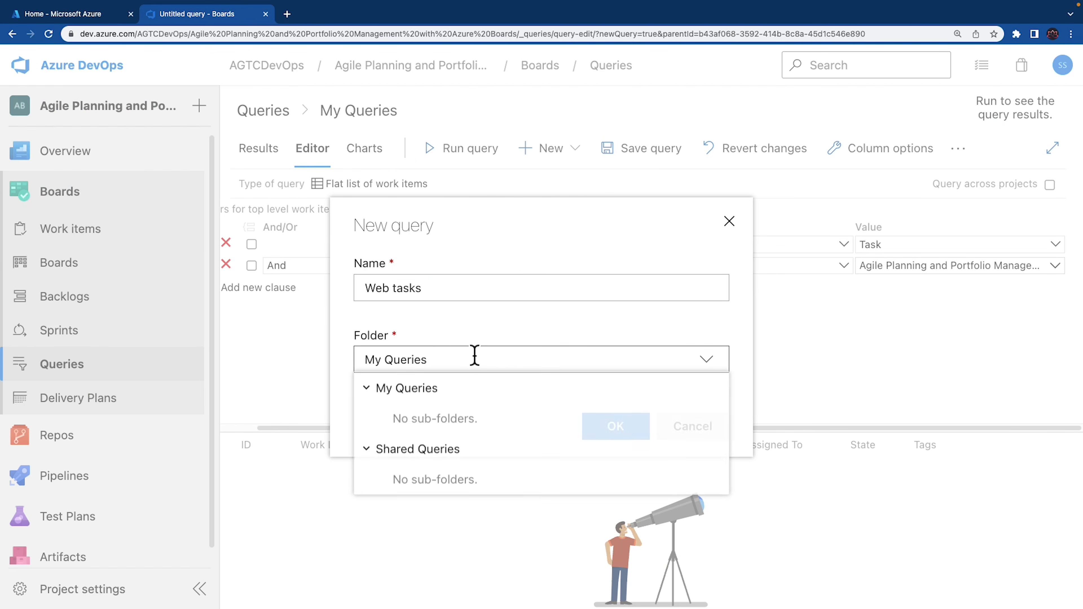
pyautogui.click(440, 474)
pyautogui.click(621, 432)
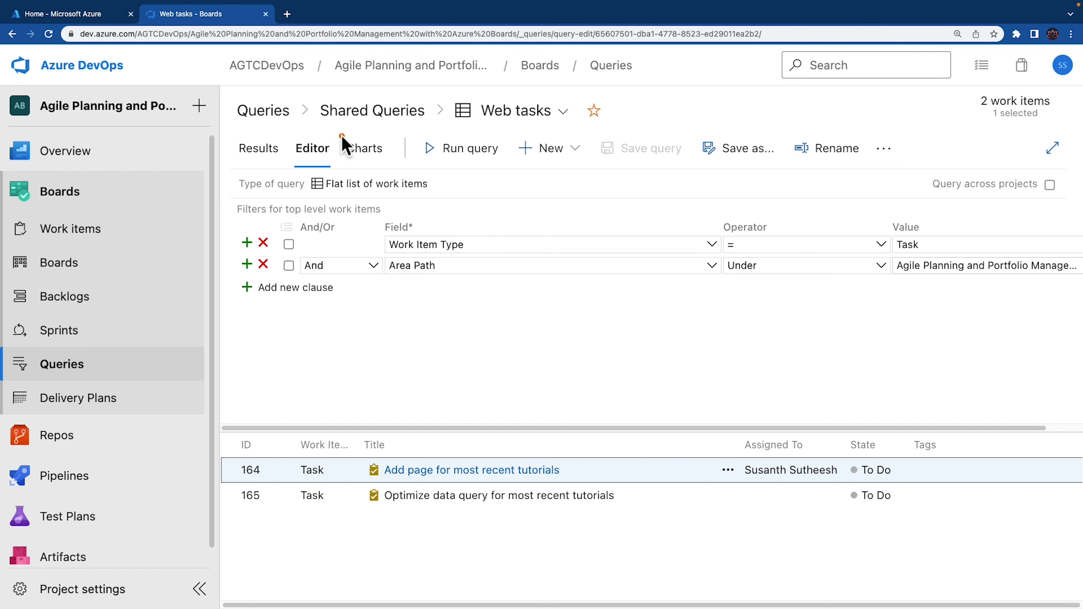
# Step: Create a pie chart for the Web tasks query named "Web tasks - By assignment", grouped by Assigned To
pyautogui.click(346, 145)
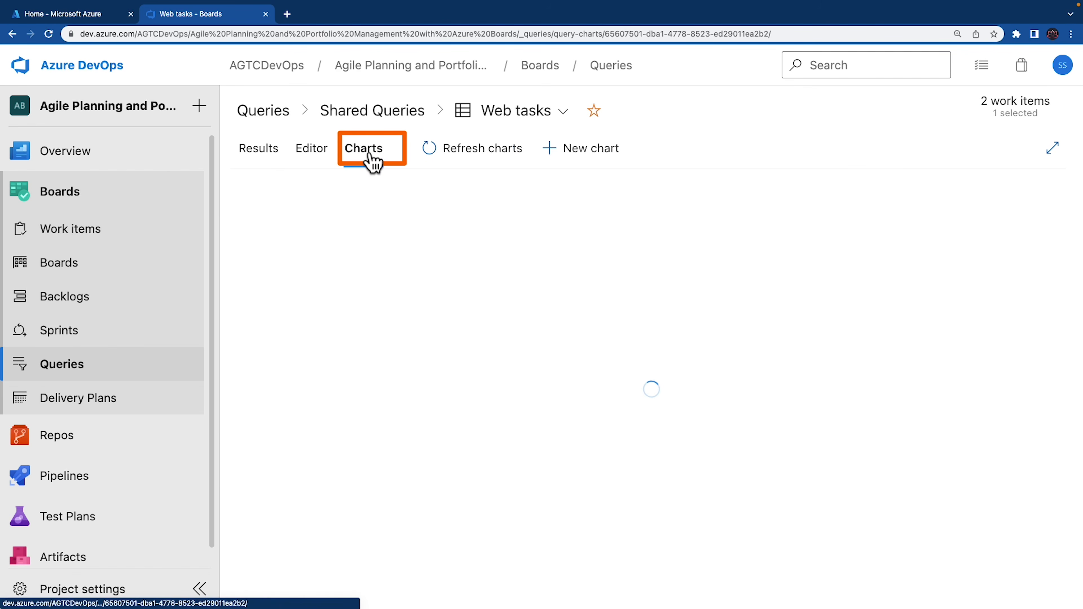
pyautogui.click(662, 432)
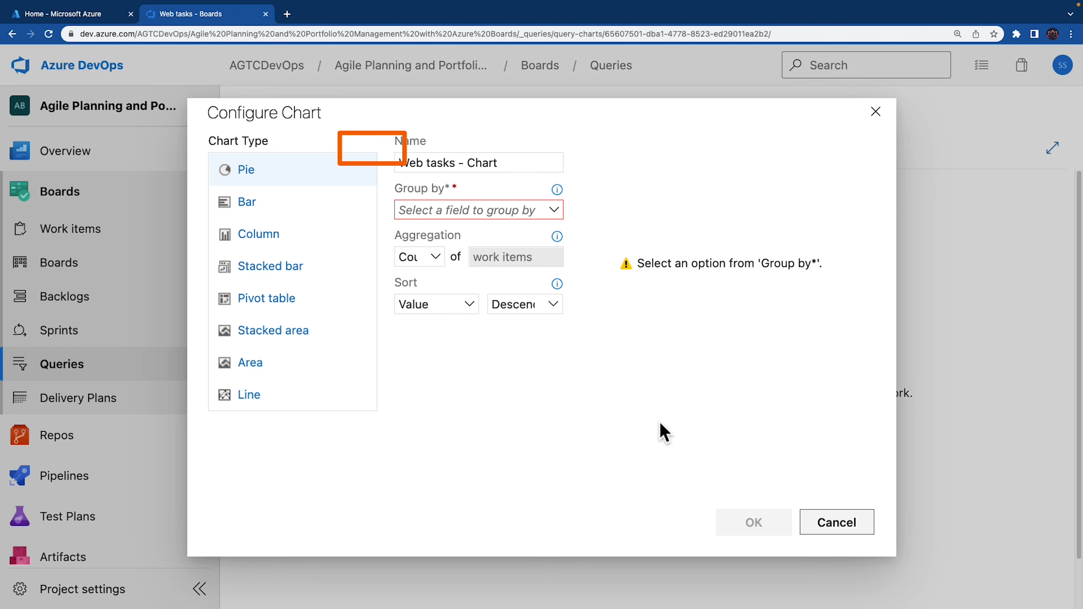
pyautogui.click(441, 161)
pyautogui.write('By assignment')
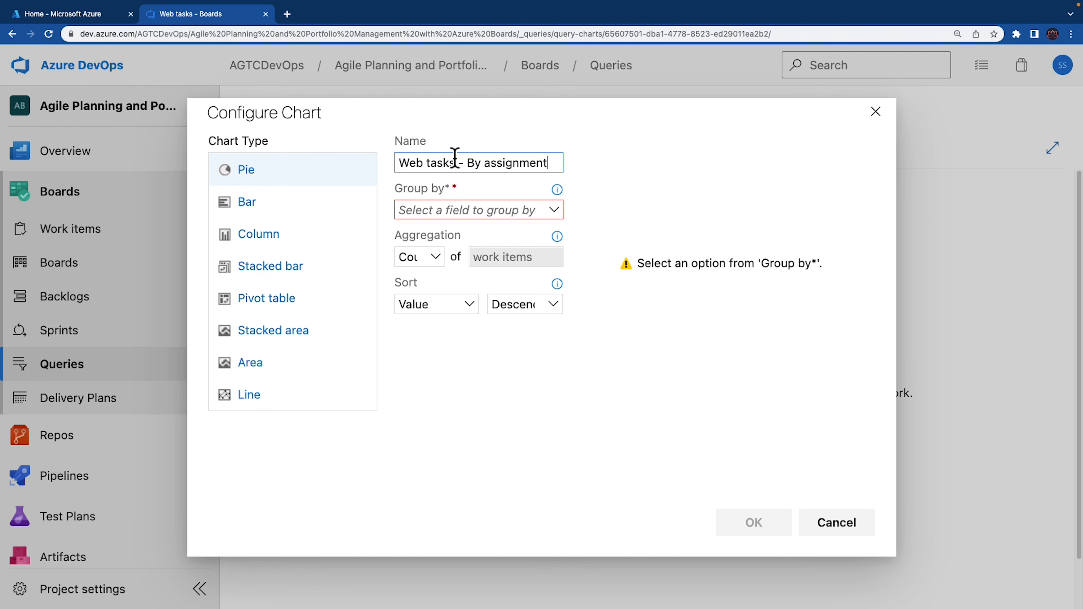
pyautogui.moveTo(454, 162); pyautogui.dragTo(537, 164)
pyautogui.click(552, 210)
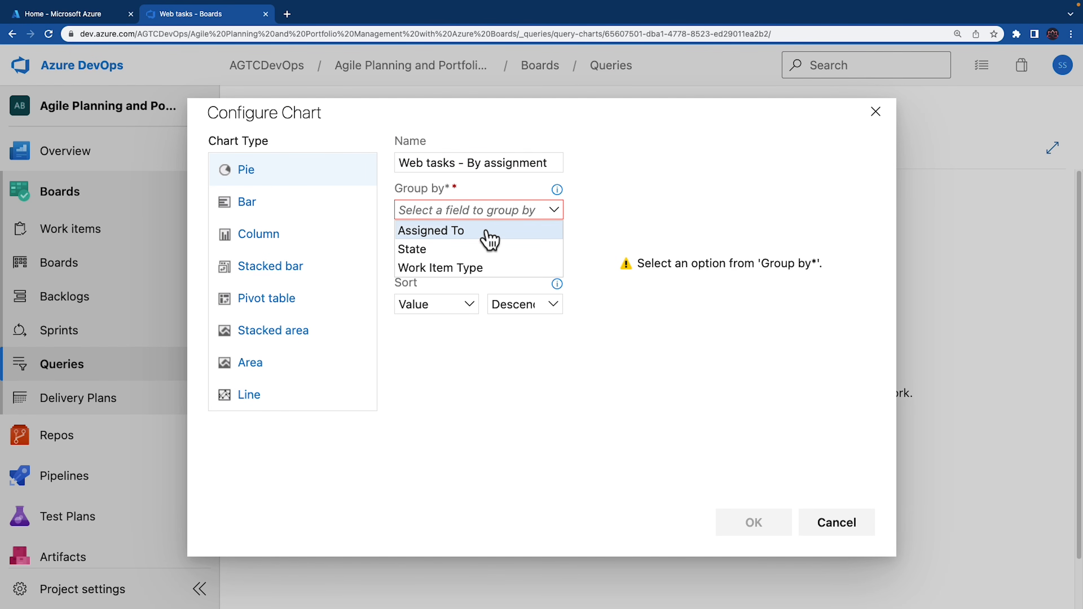
pyautogui.click(490, 238)
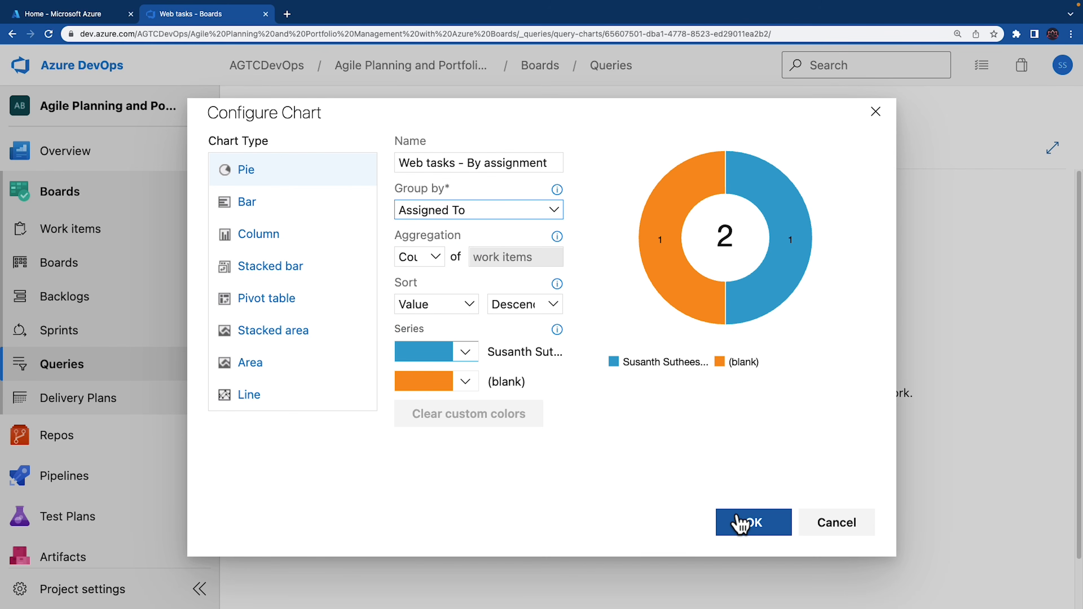
pyautogui.click(740, 525)
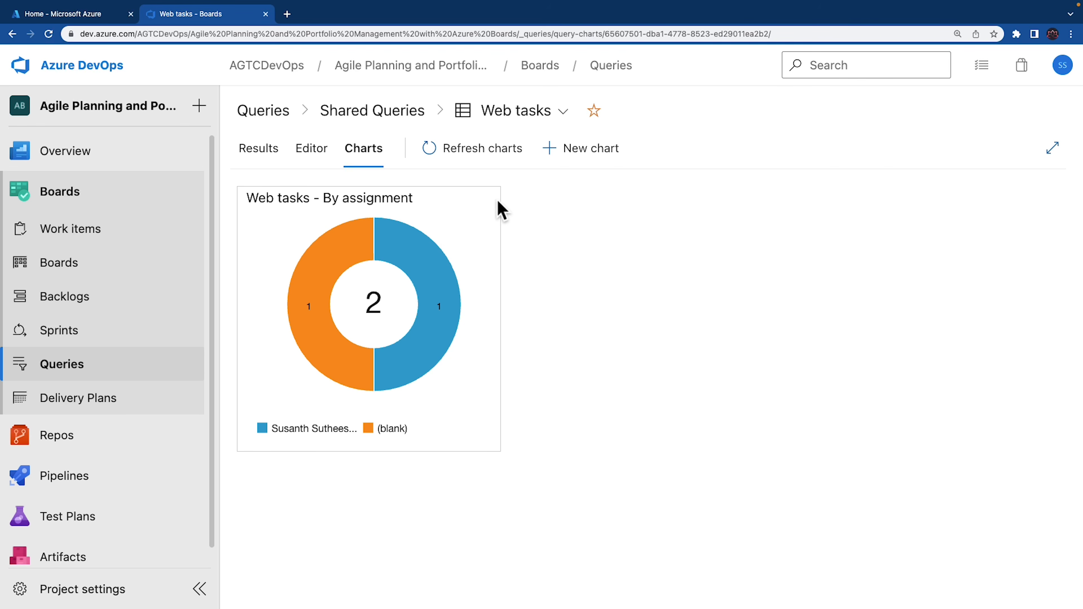
# Step: Add the "Web tasks - By assignment" chart to the PUL-Web team's Product training dashboard
pyautogui.click(488, 205)
pyautogui.click(487, 206)
pyautogui.moveTo(477, 334)
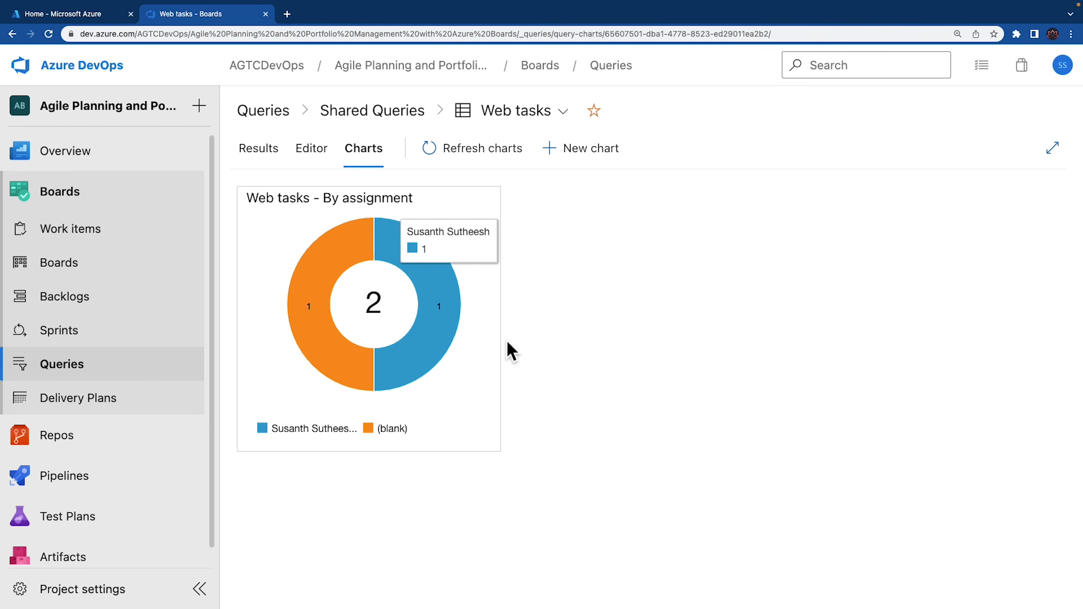
pyautogui.click(487, 204)
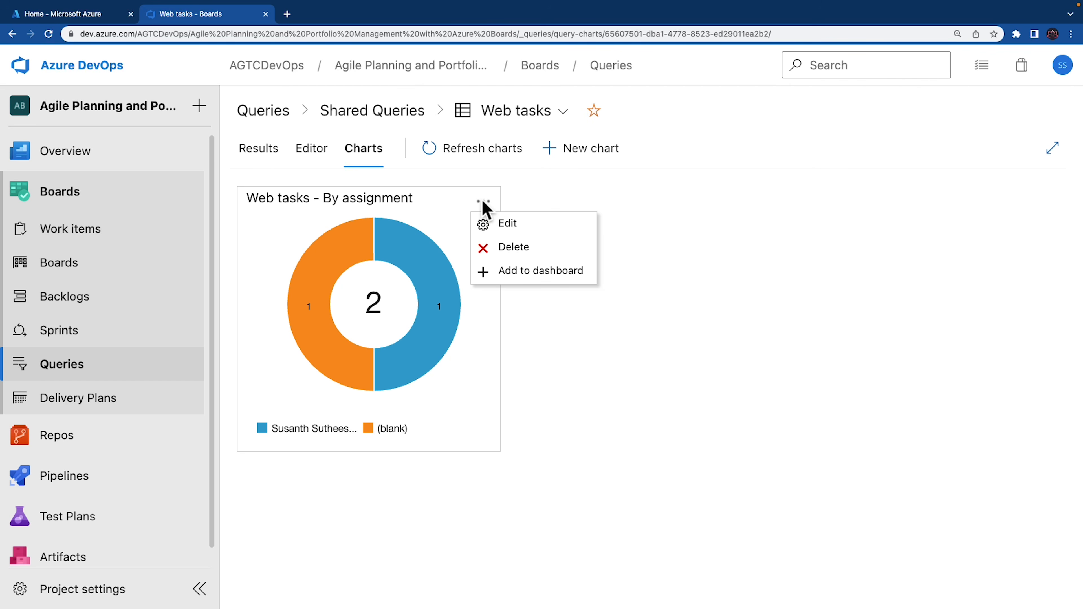
pyautogui.click(488, 205)
pyautogui.click(487, 202)
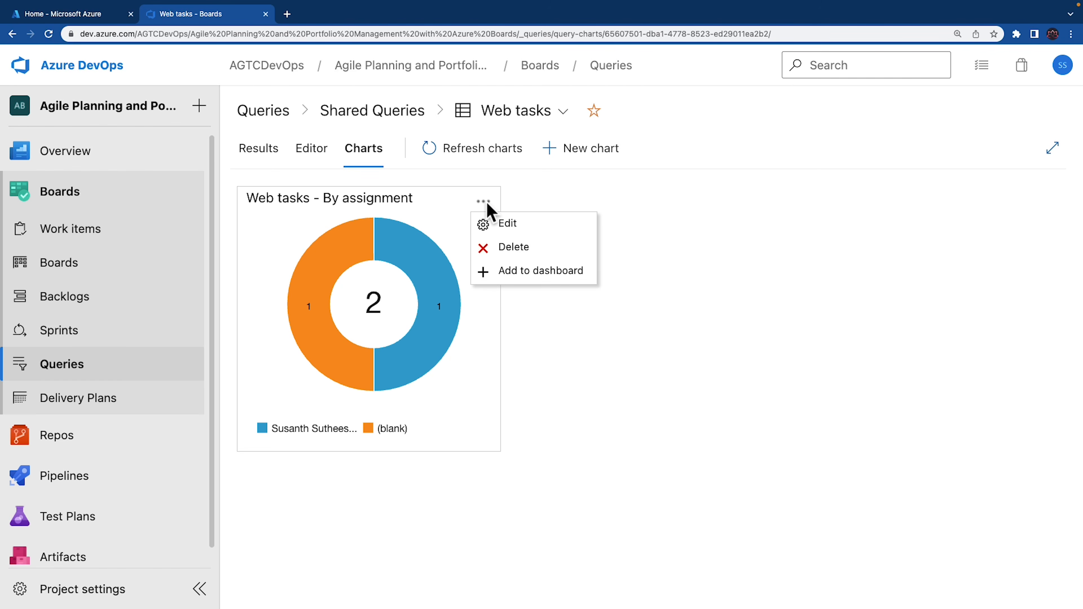
pyautogui.click(526, 275)
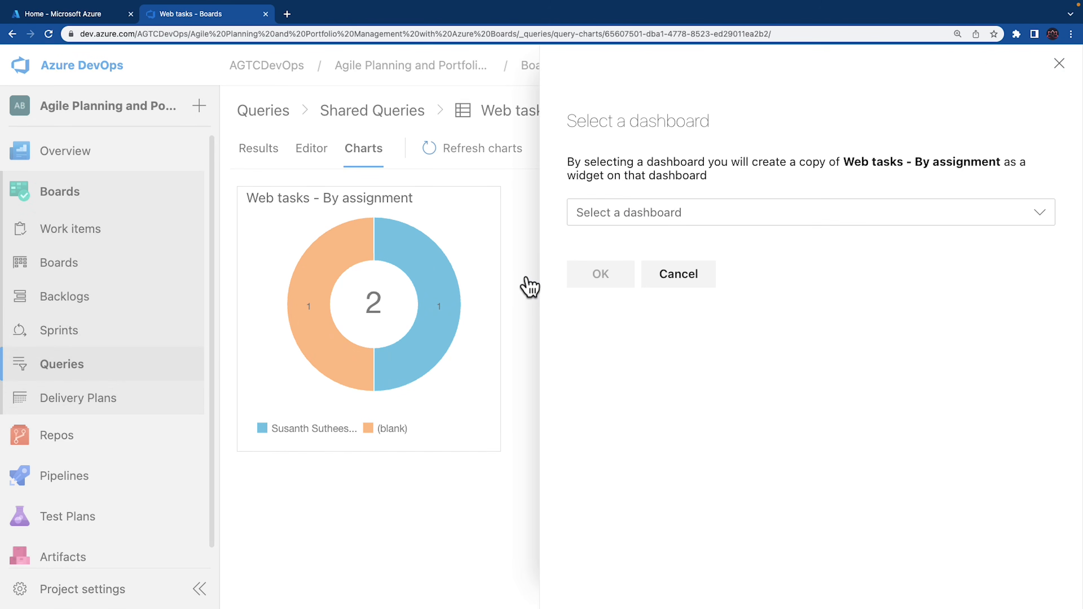
pyautogui.click(657, 217)
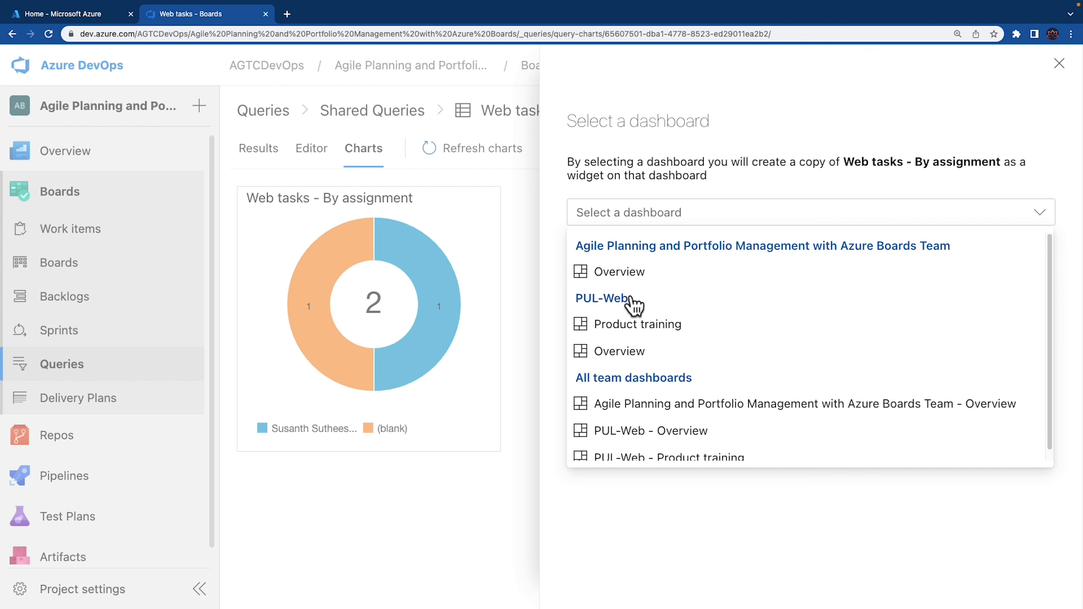
pyautogui.click(605, 326)
pyautogui.click(609, 284)
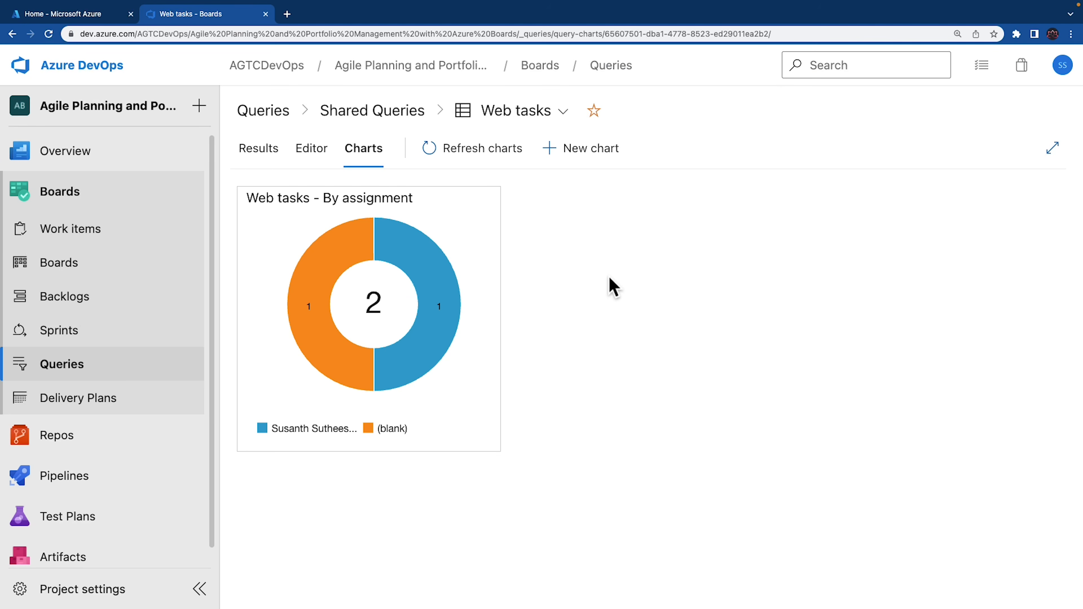
# Step: On the Product training dashboard, move the "Web tasks - By assignment" chart beside the two sprint widgets and finish editing
pyautogui.moveTo(92, 135)
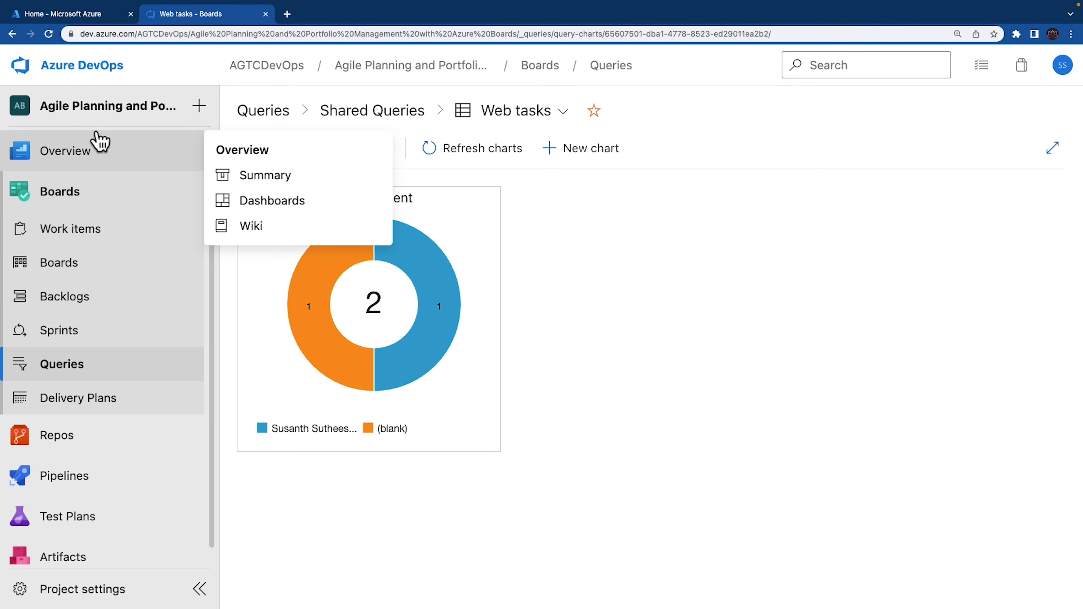
pyautogui.click(81, 165)
pyautogui.click(74, 239)
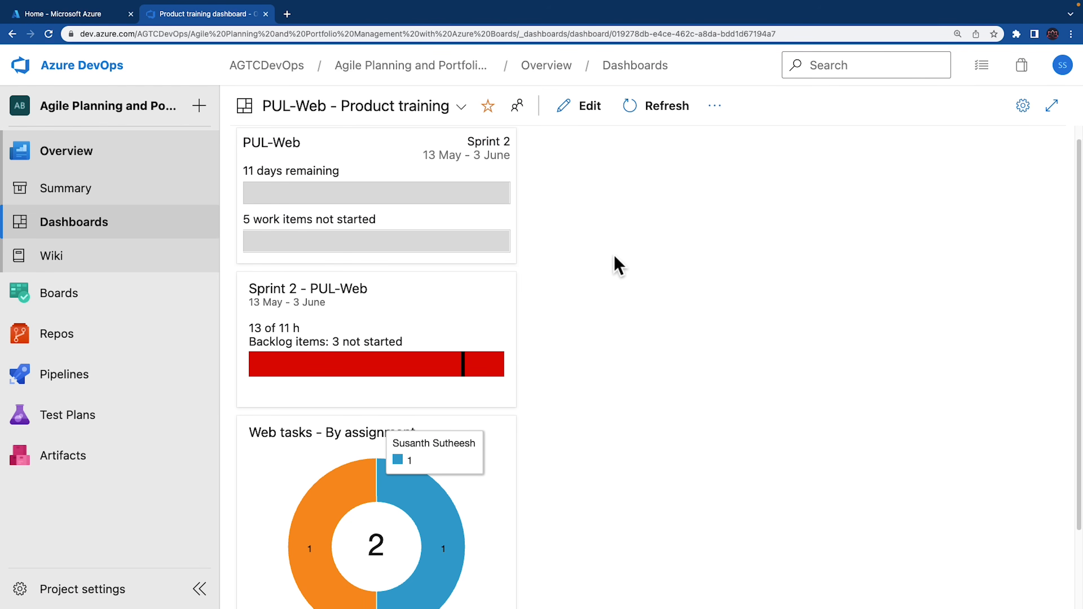
pyautogui.click(580, 106)
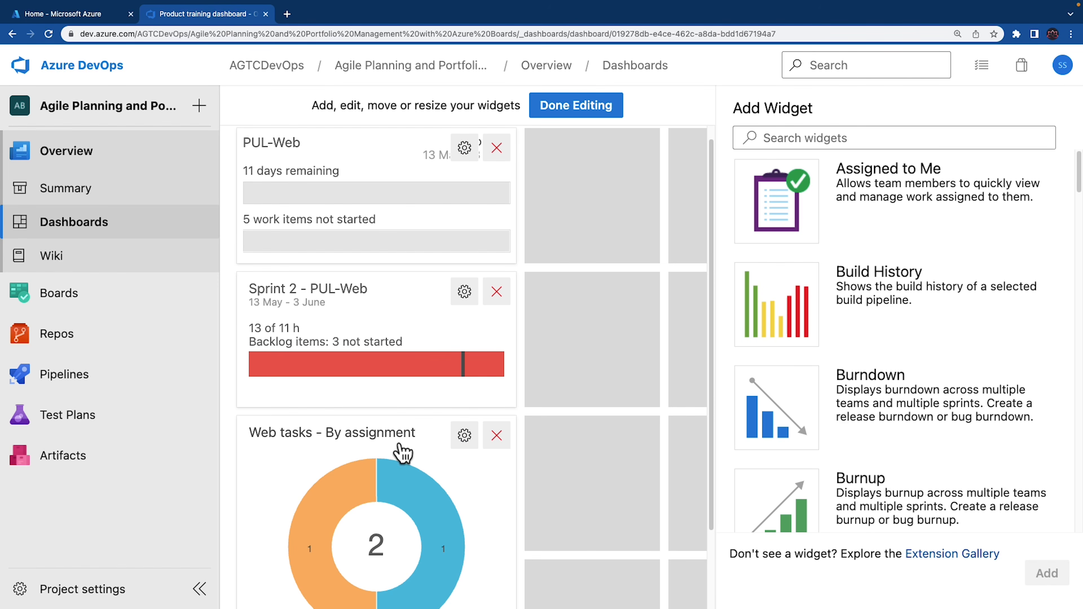
pyautogui.moveTo(406, 435); pyautogui.dragTo(695, 147)
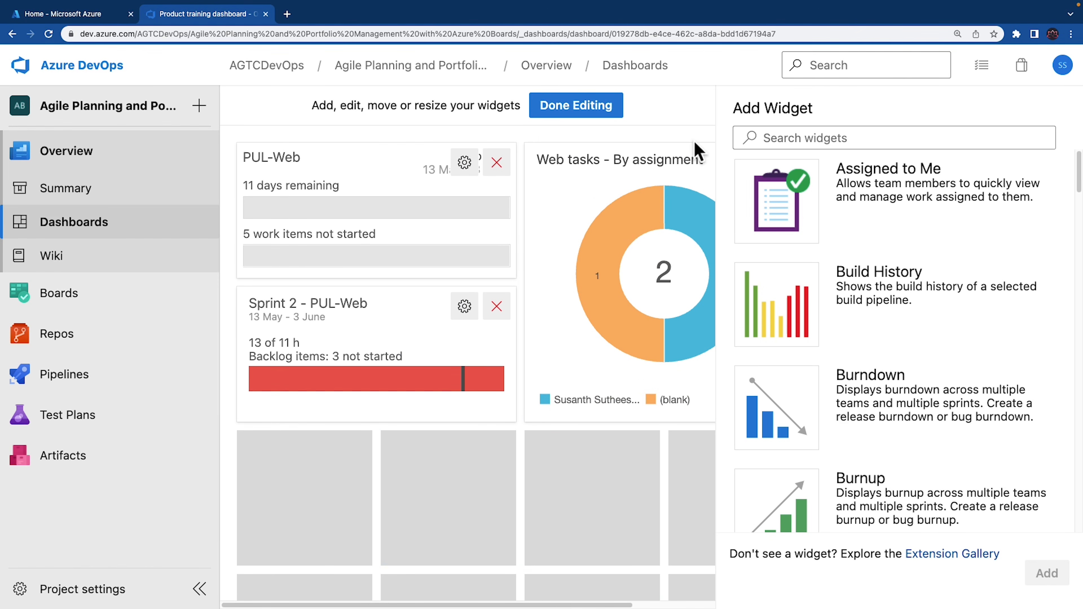
pyautogui.click(556, 110)
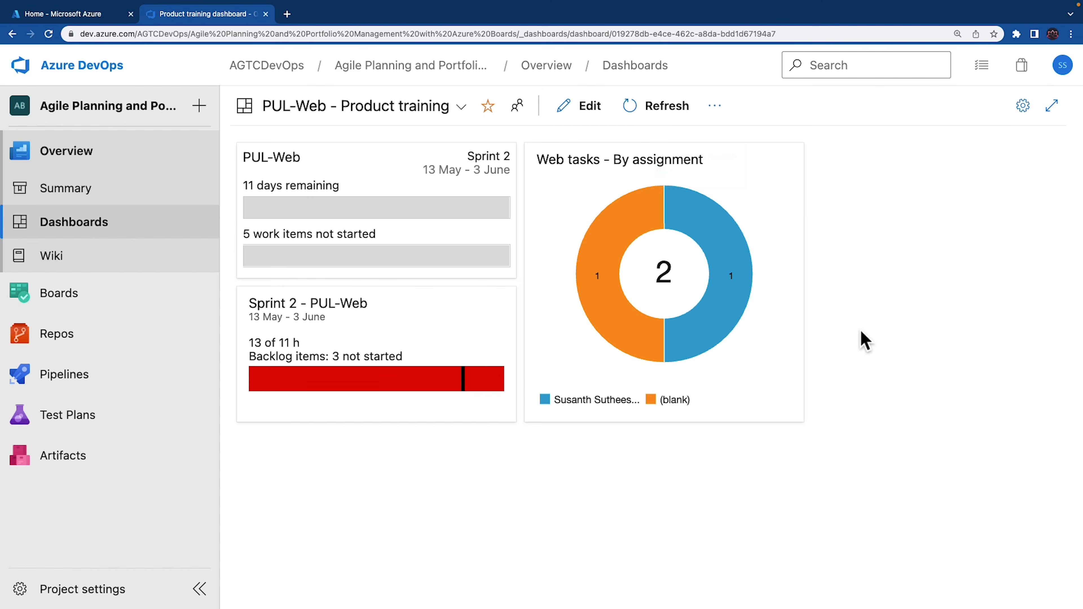